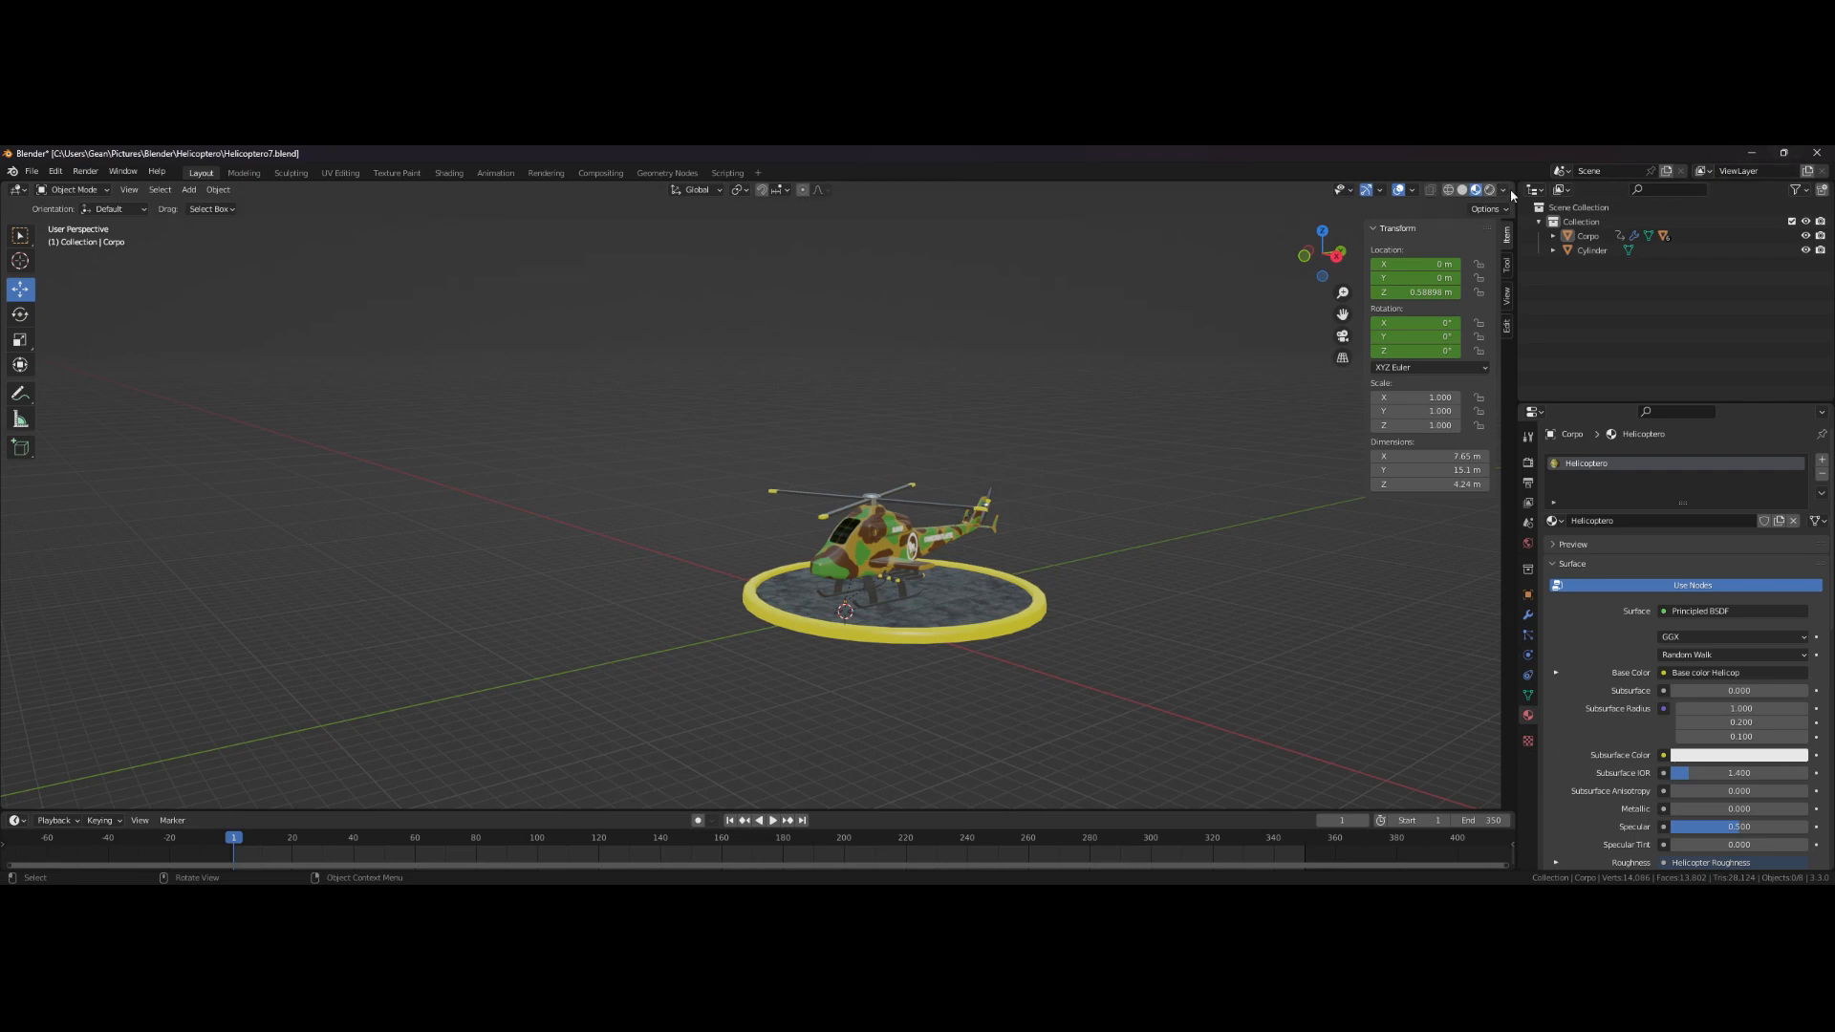
# - Split the 3D viewport into two side-by-side views, hiding the sidebar in one, and enlarge the timeline area
pyautogui.moveTo(1503, 191); pyautogui.dragTo(815, 279)
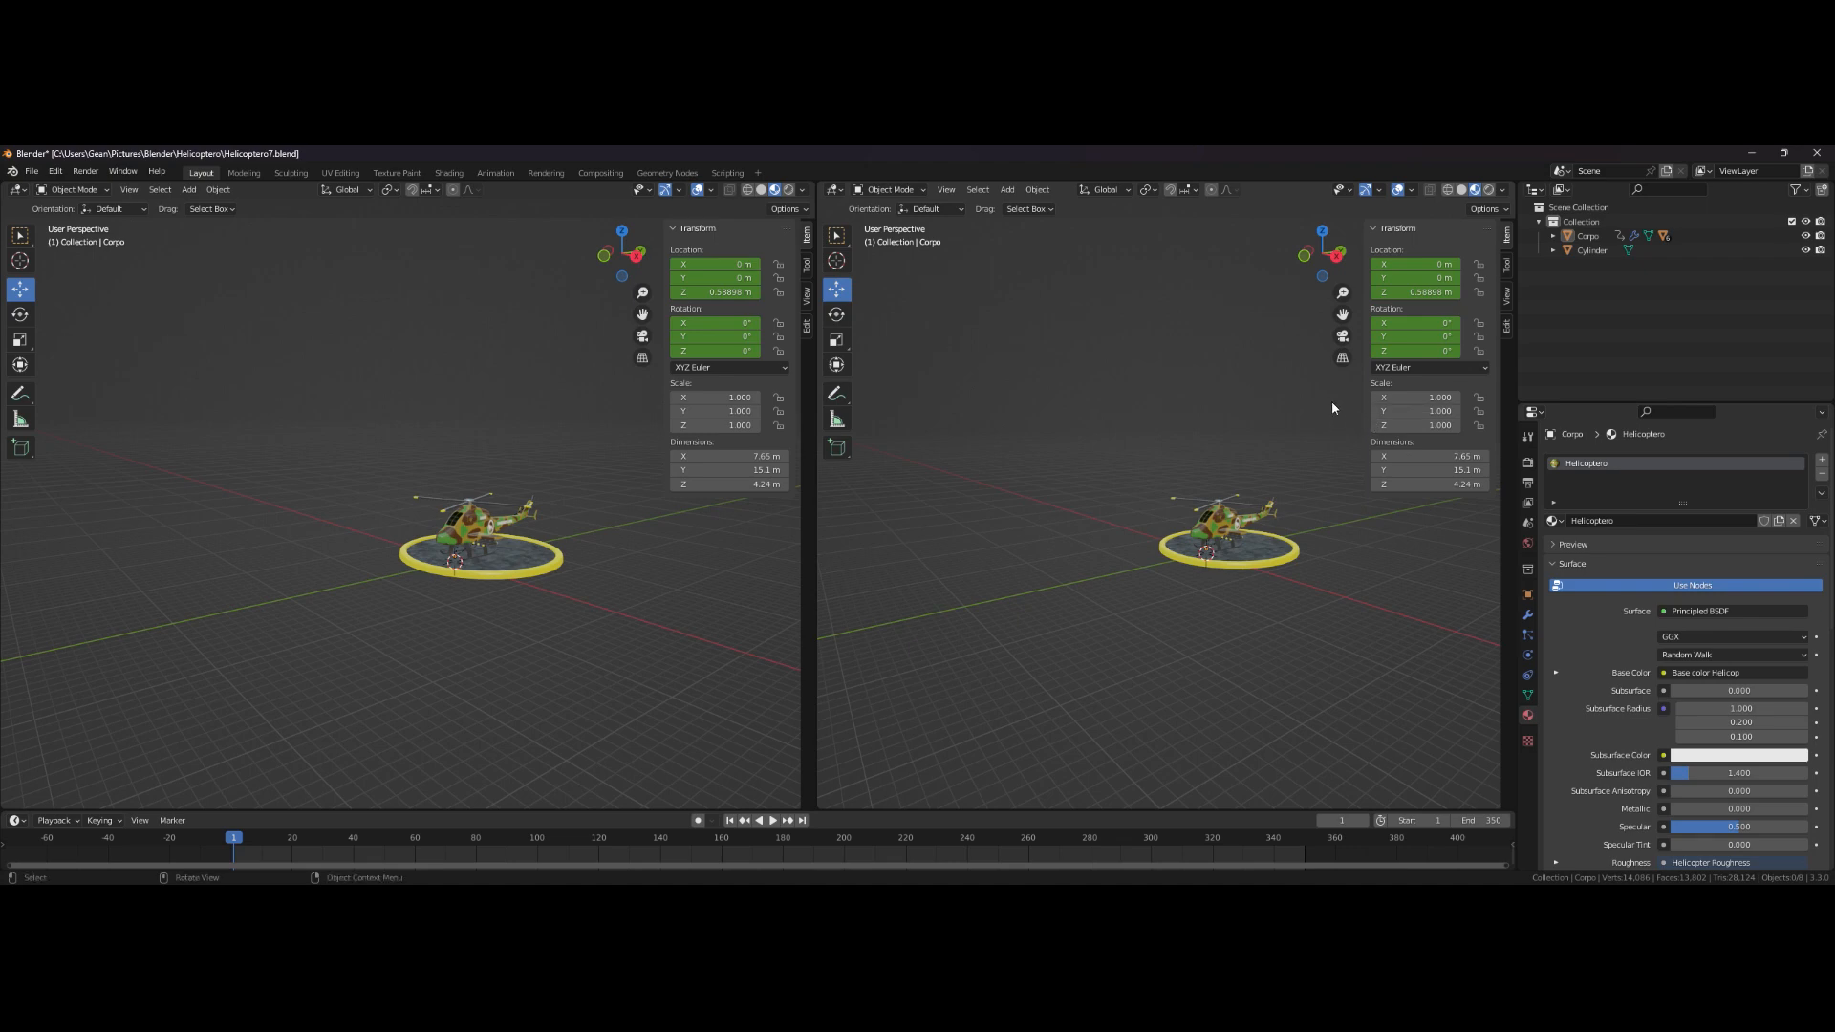
pyautogui.press('n')
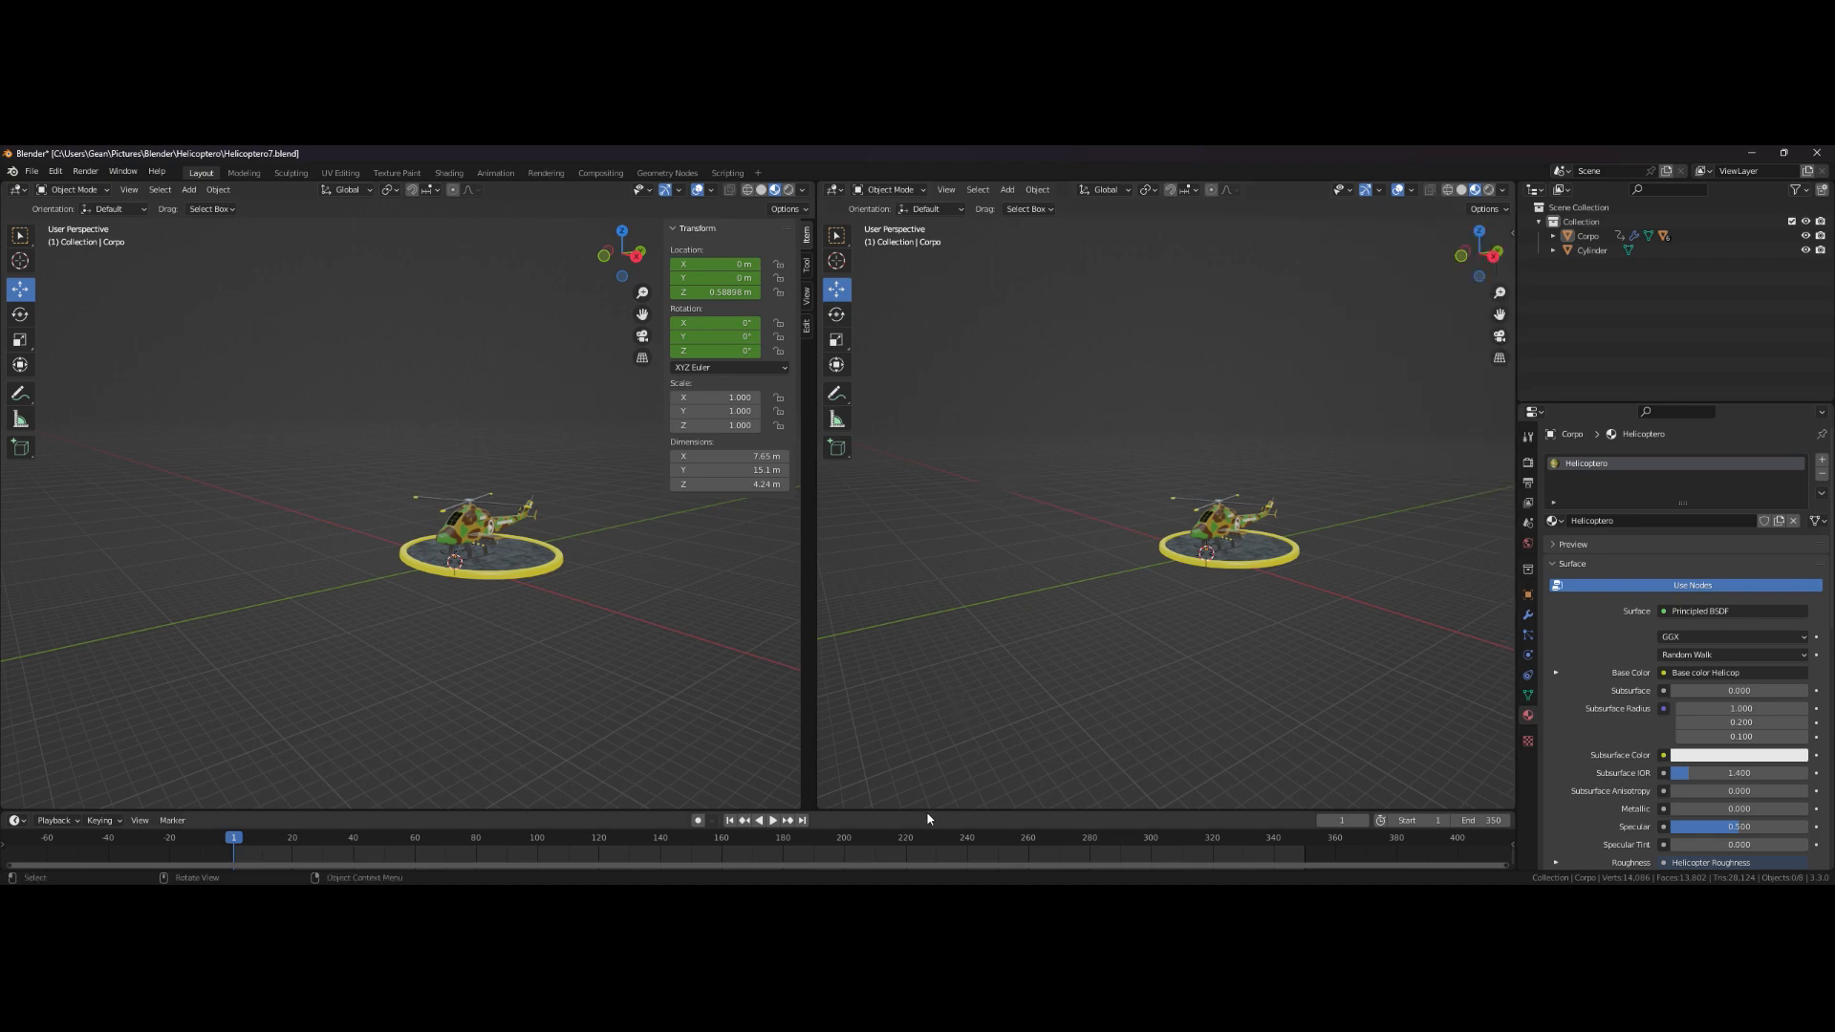
pyautogui.moveTo(929, 811); pyautogui.dragTo(941, 750)
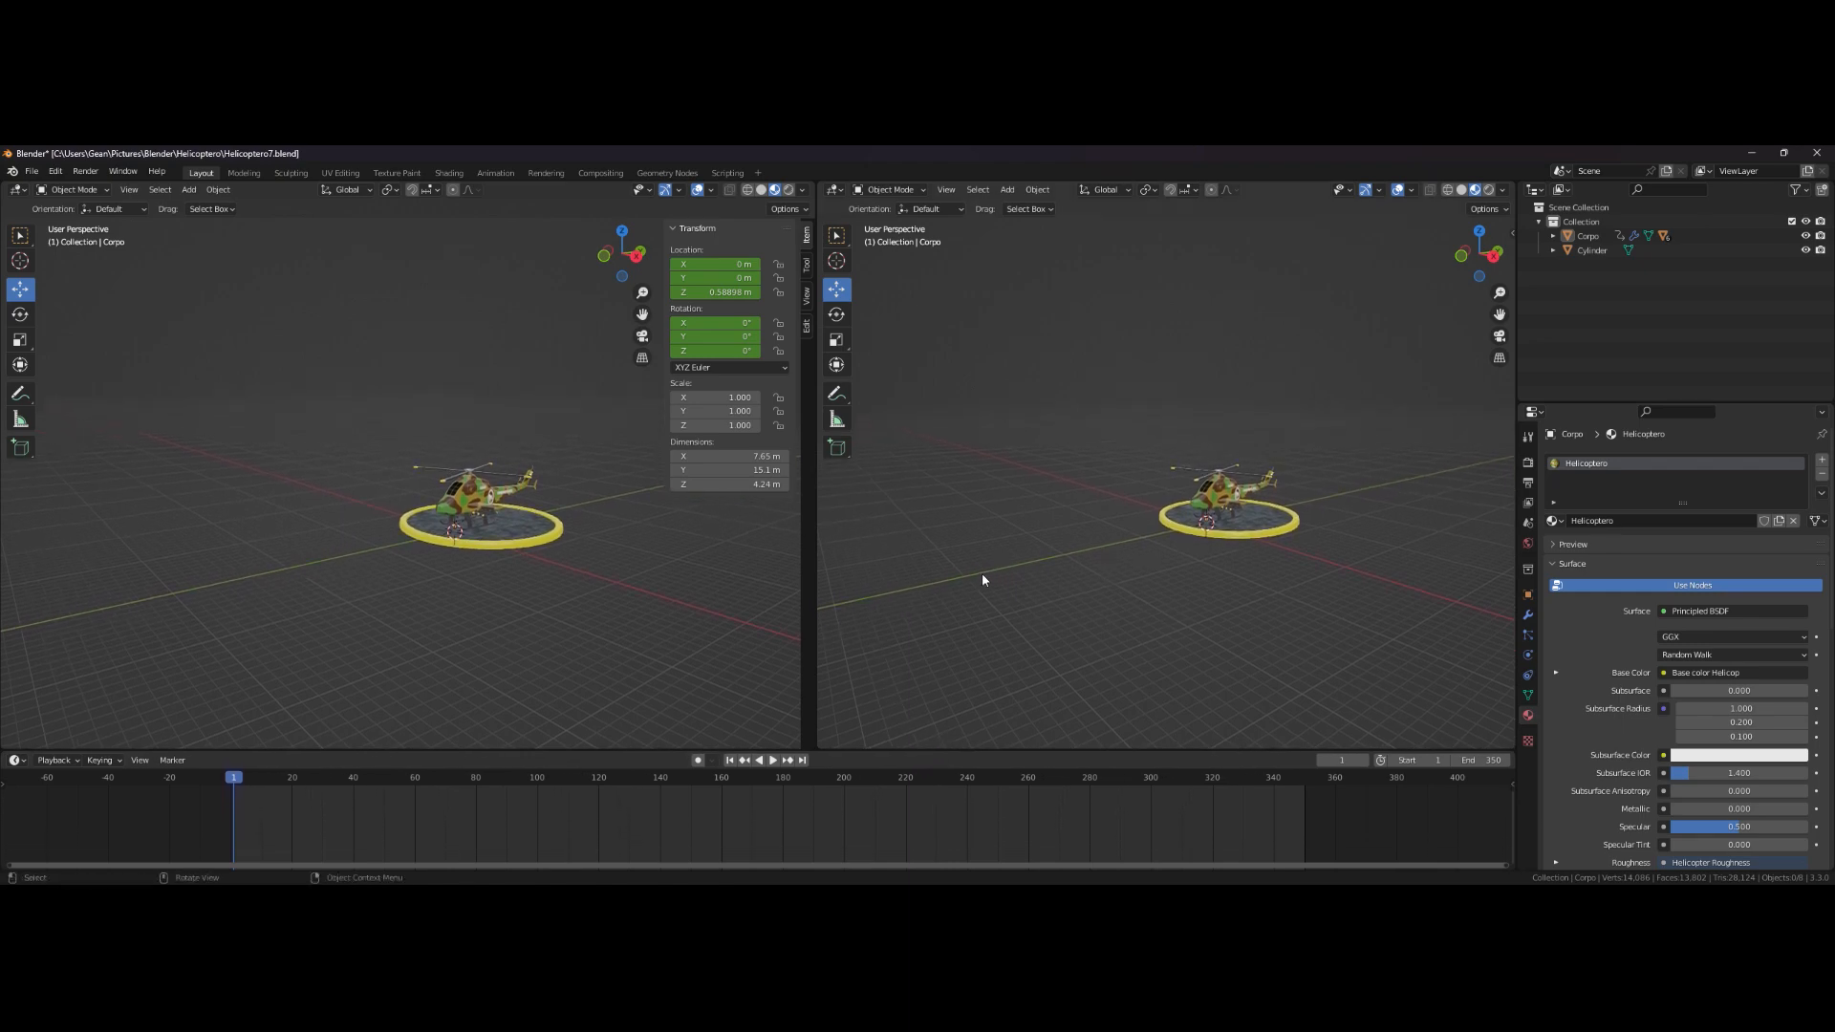
# - Switch the left viewport to solid shading
pyautogui.click(762, 190)
pyautogui.moveTo(674, 607); pyautogui.dragTo(644, 610, button='middle')
pyautogui.keyDown('shift'); pyautogui.moveTo(1126, 511); pyautogui.dragTo(1132, 470, button='middle'); pyautogui.keyUp('shift')
pyautogui.scroll(2, 1122, 507)
pyautogui.scroll(2, 1113, 502)
pyautogui.scroll(-1, 1150, 464)
pyautogui.scroll(1, 1154, 477)
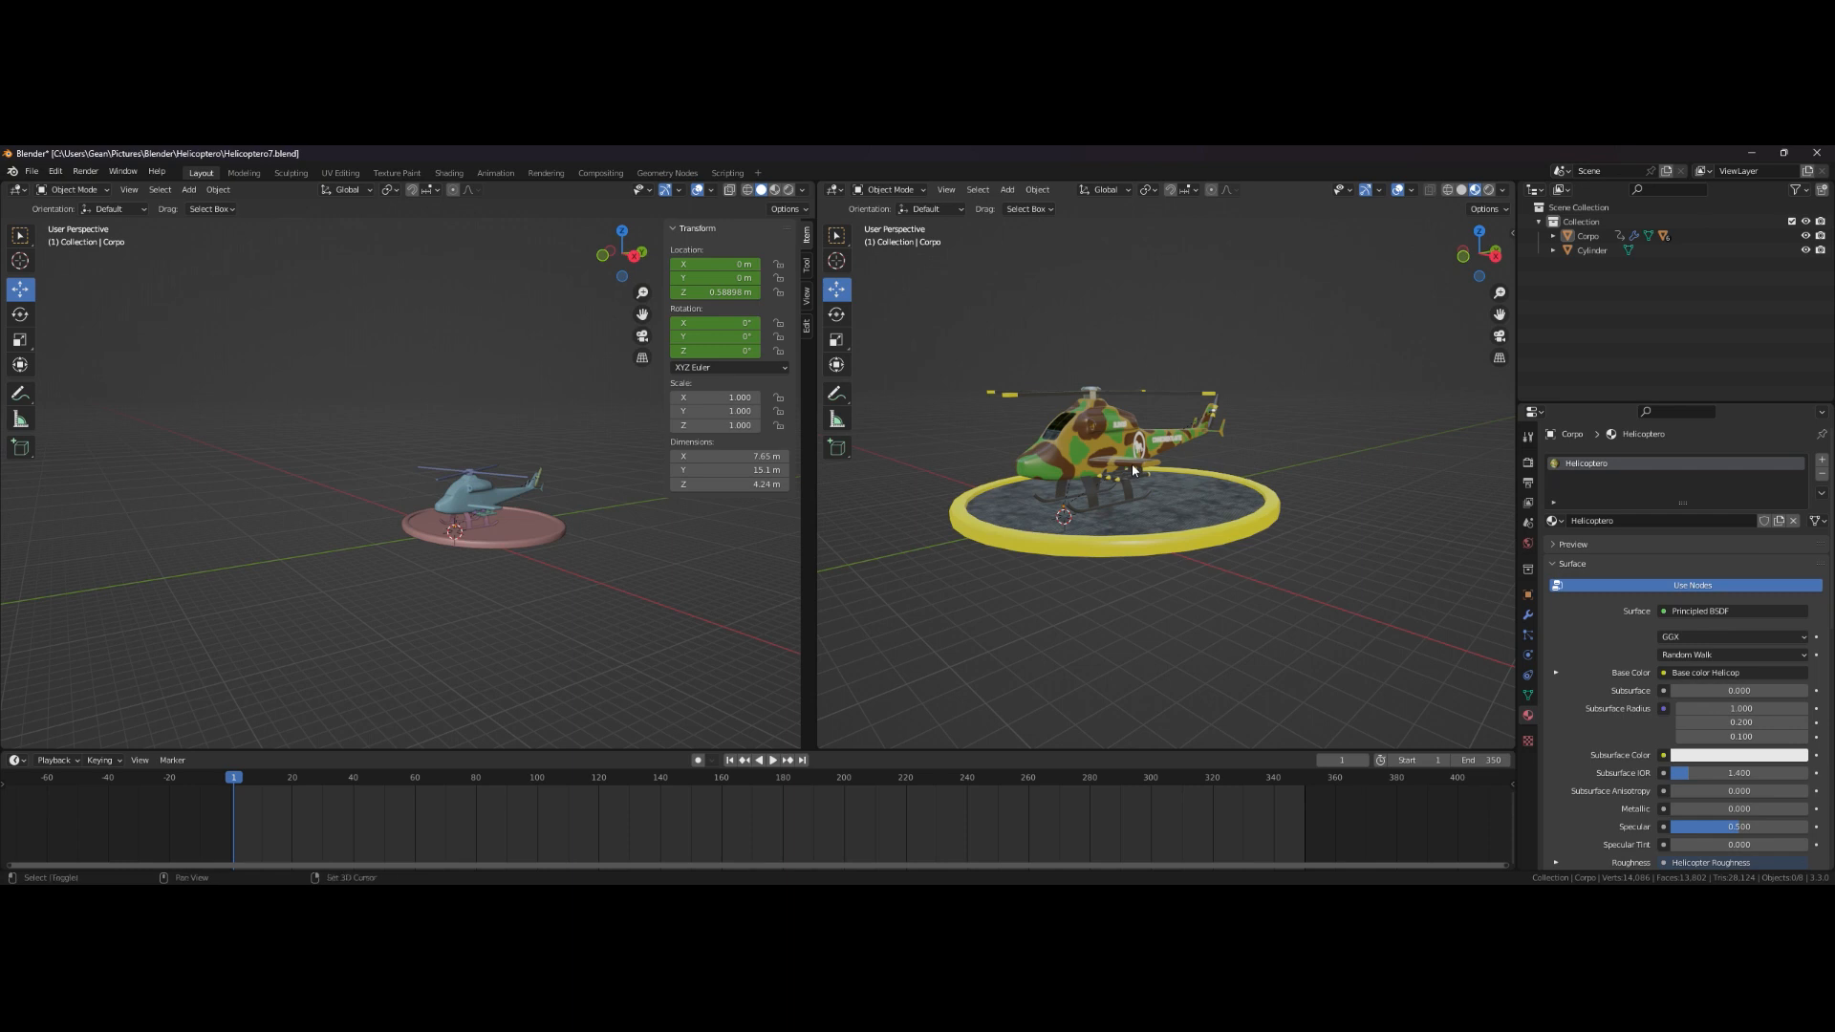
# - Add a camera to the scene
pyautogui.hotkey('shift', 'a')
pyautogui.moveTo(1132, 469)
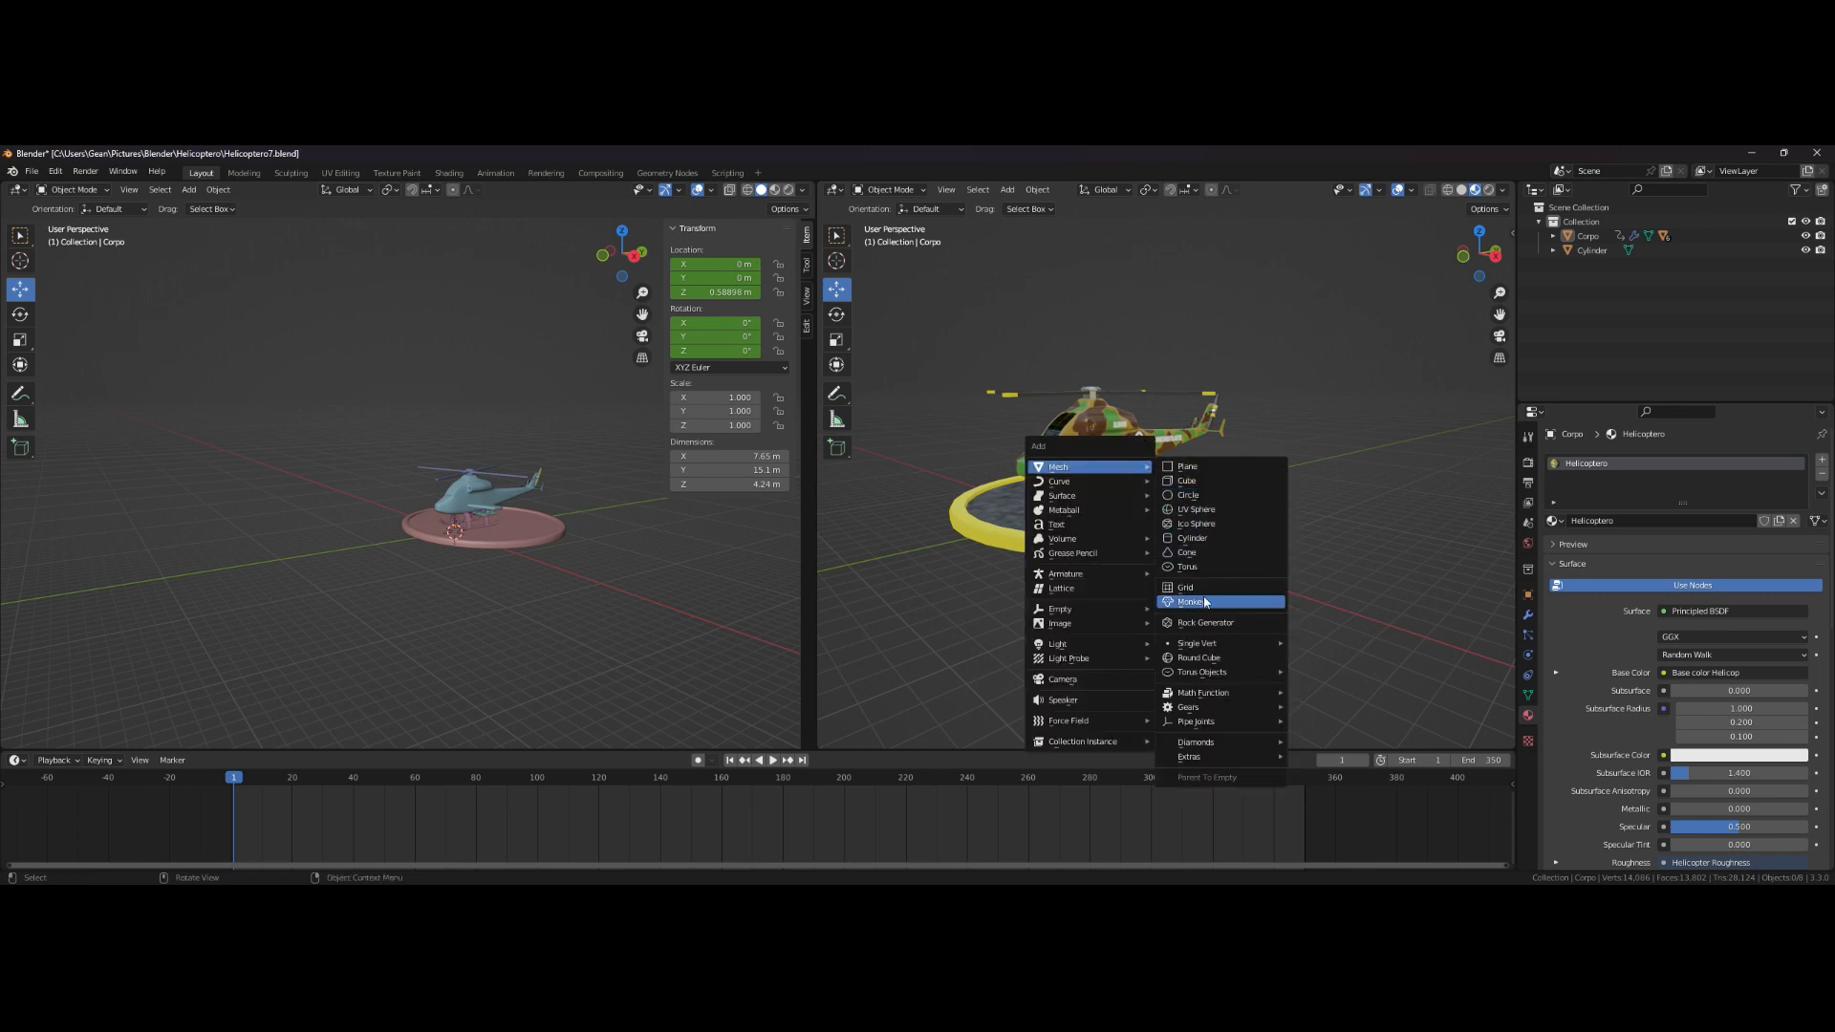
pyautogui.click(1080, 681)
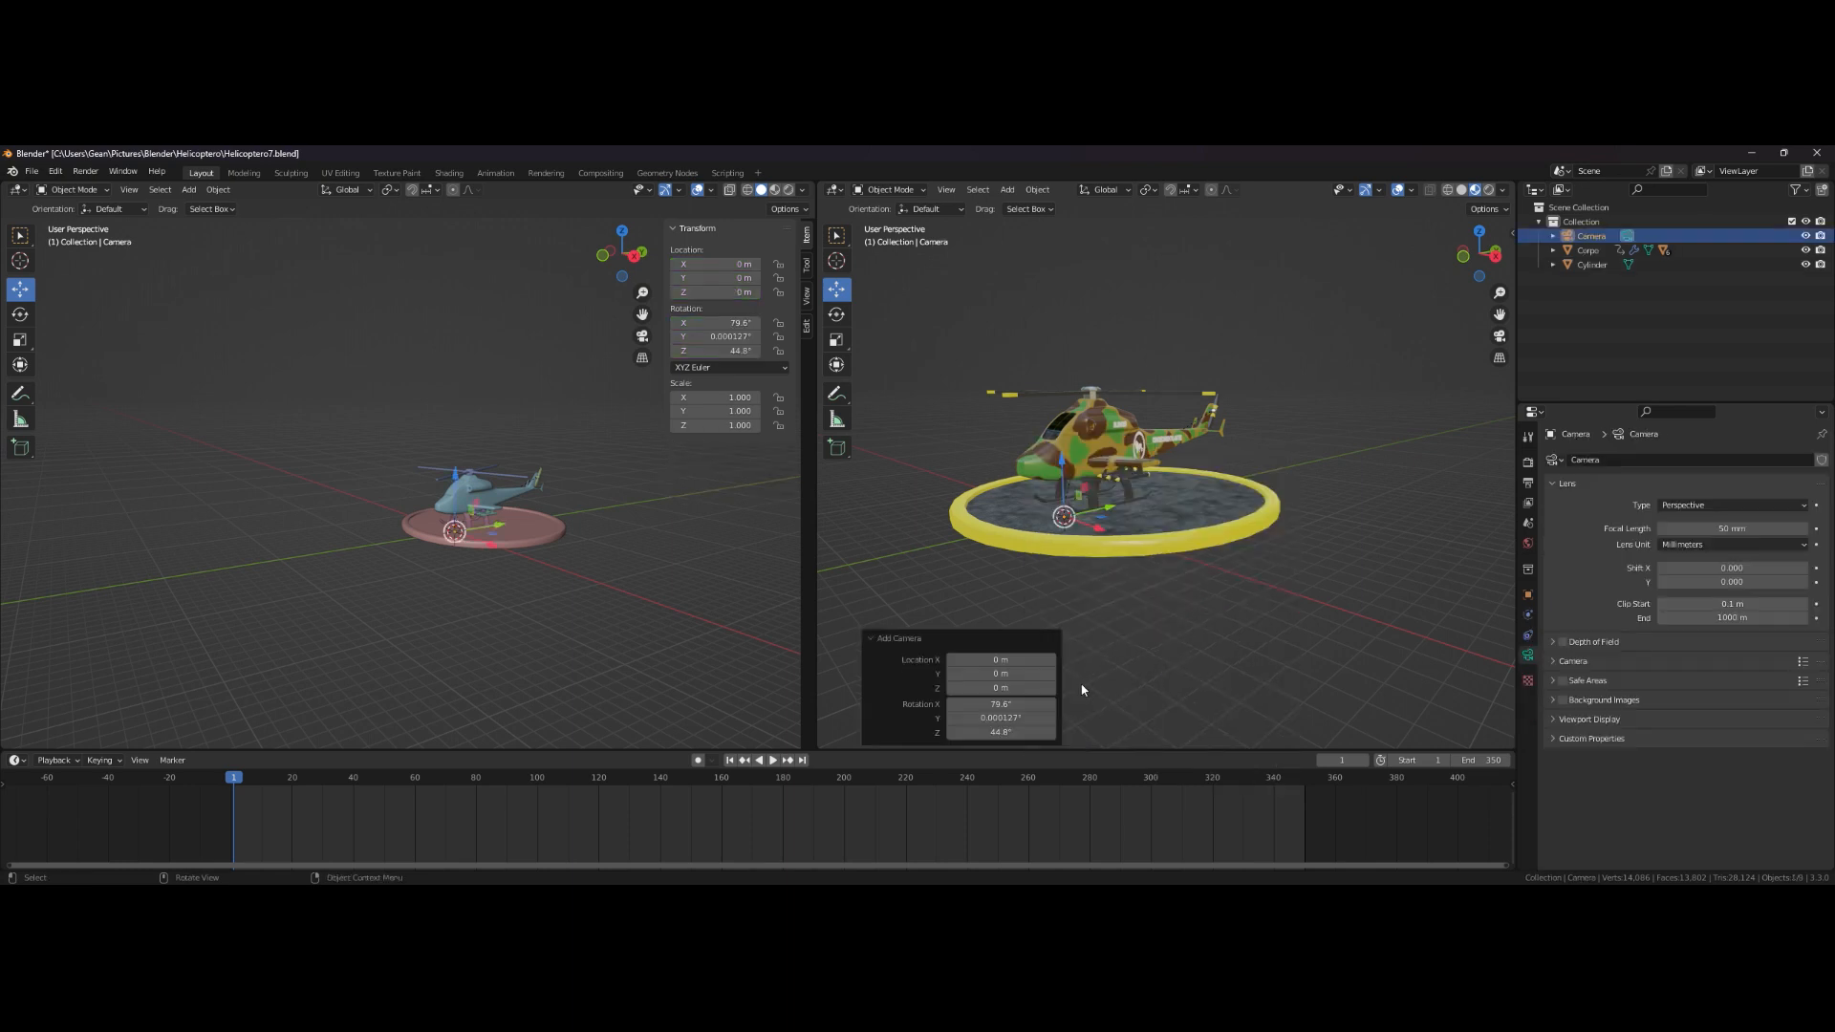
# - Select the camera and align it to the right viewport's current view
pyautogui.click(1125, 650)
pyautogui.moveTo(1101, 496); pyautogui.dragTo(1083, 550, button='middle')
pyautogui.click(1581, 240)
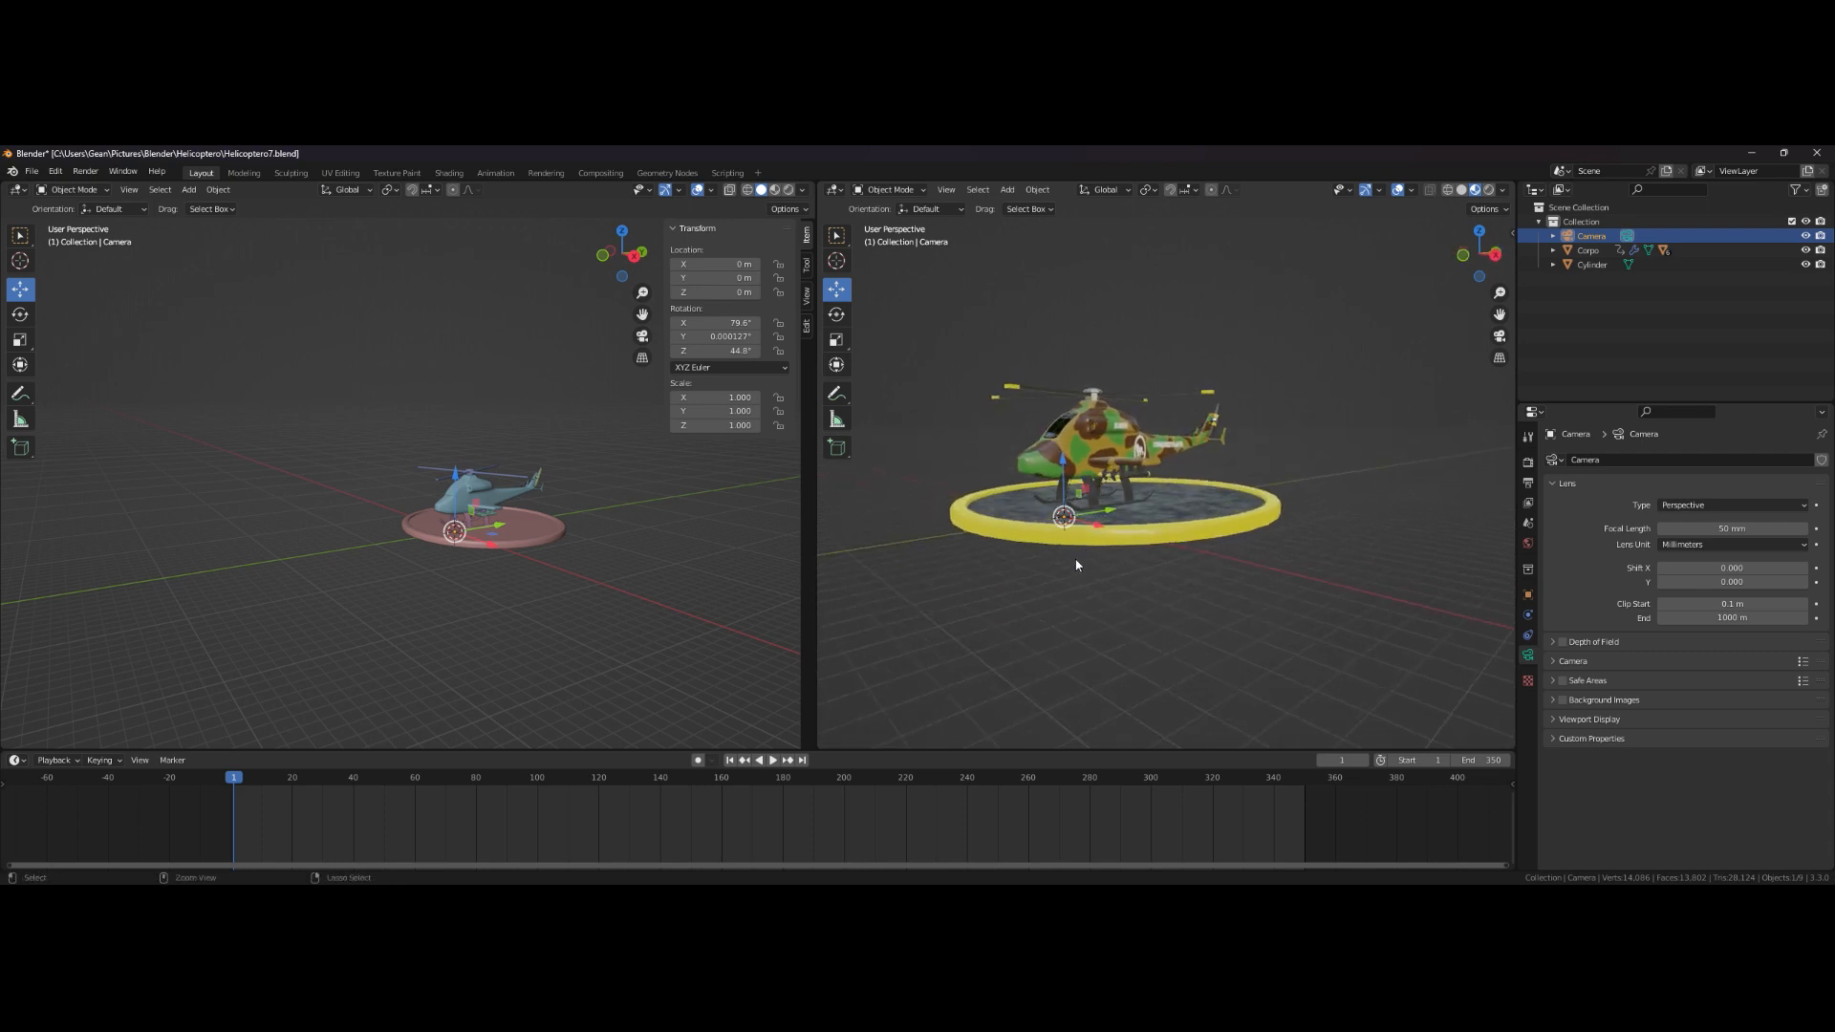
pyautogui.press('ctrl+alt+KP_0')
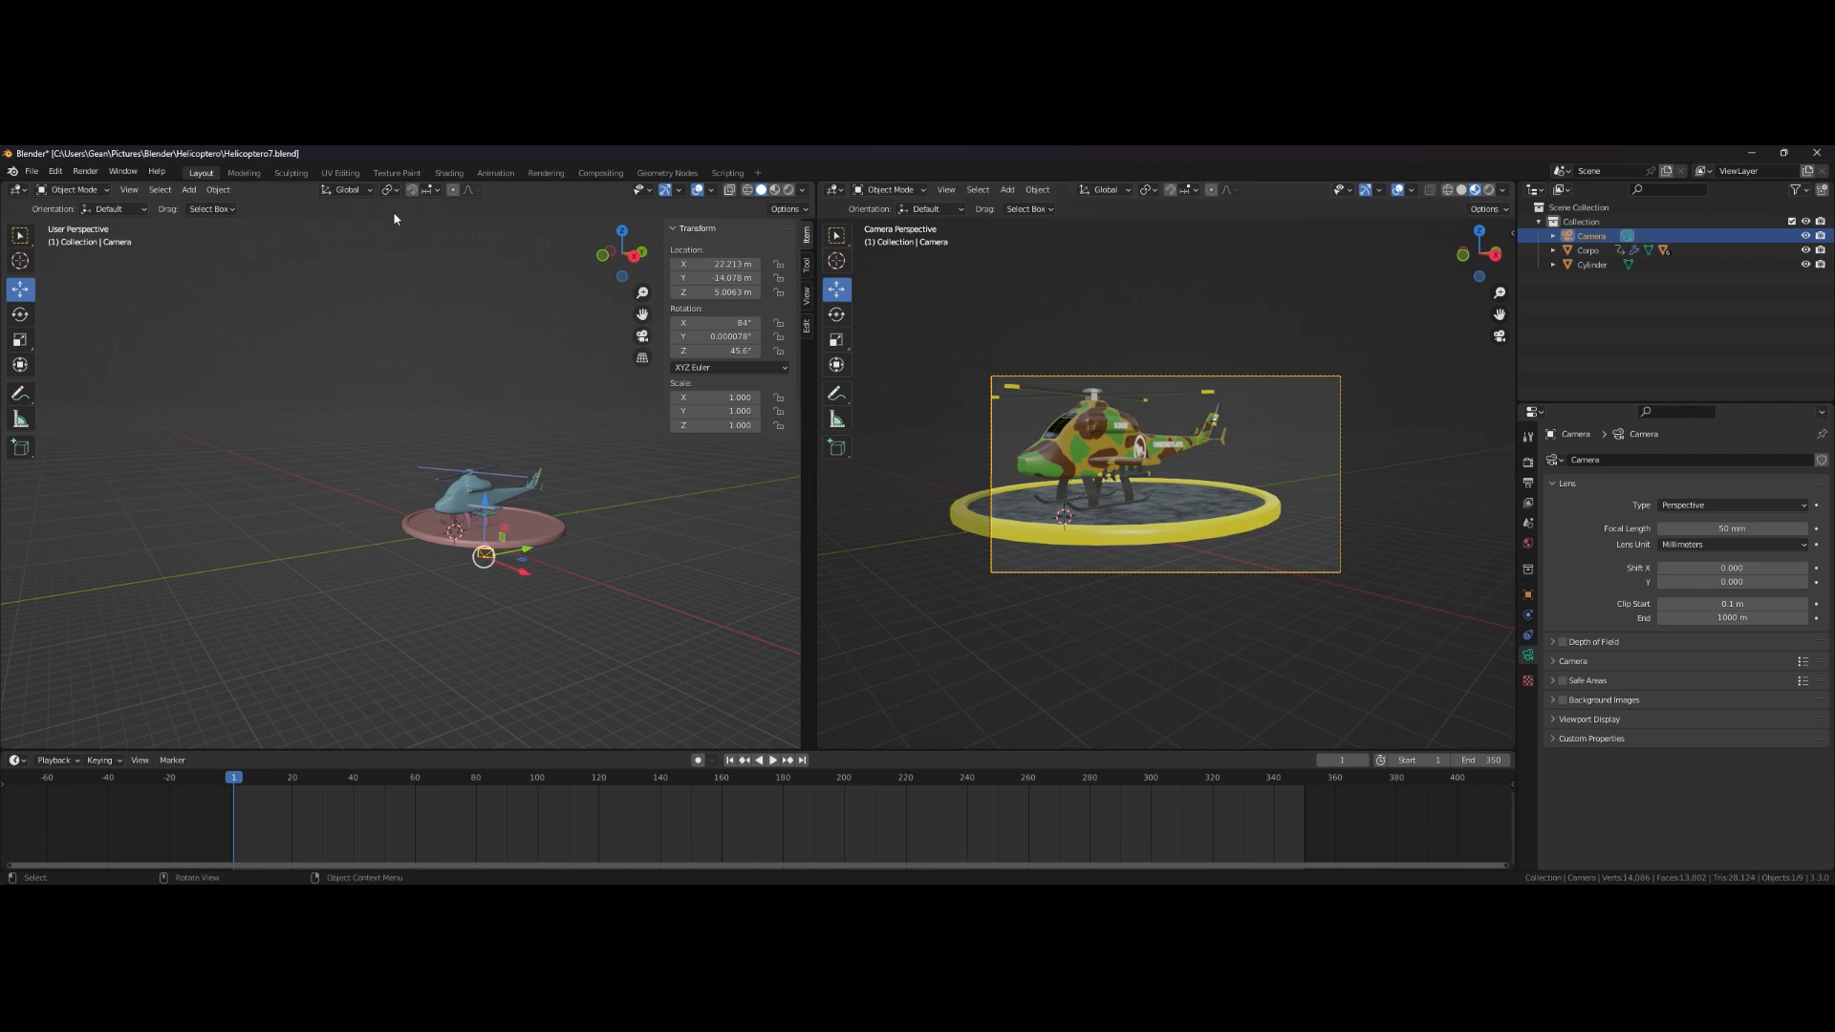
# - Set the transform orientation to Local and slide the camera along its local X axis to frame the helicopter
pyautogui.click(355, 190)
pyautogui.click(319, 252)
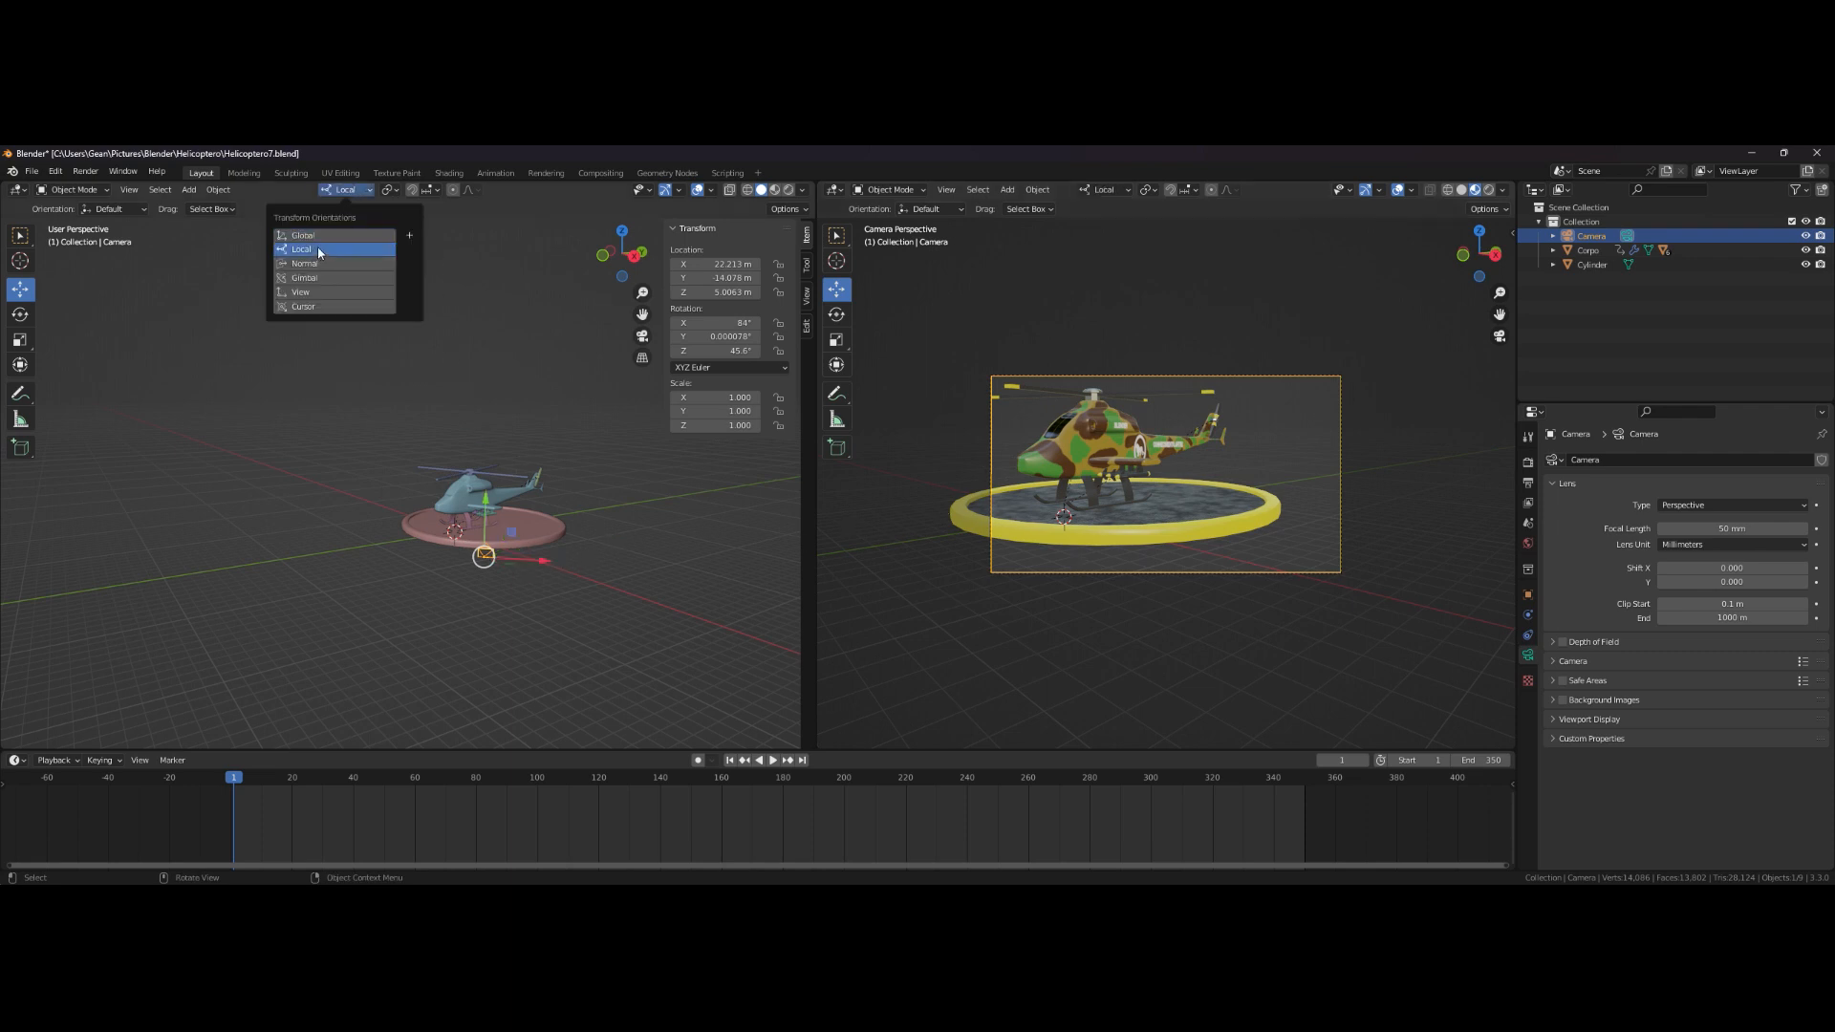
pyautogui.moveTo(541, 561); pyautogui.dragTo(565, 593, button='middle')
pyautogui.moveTo(537, 576); pyautogui.dragTo(490, 561)
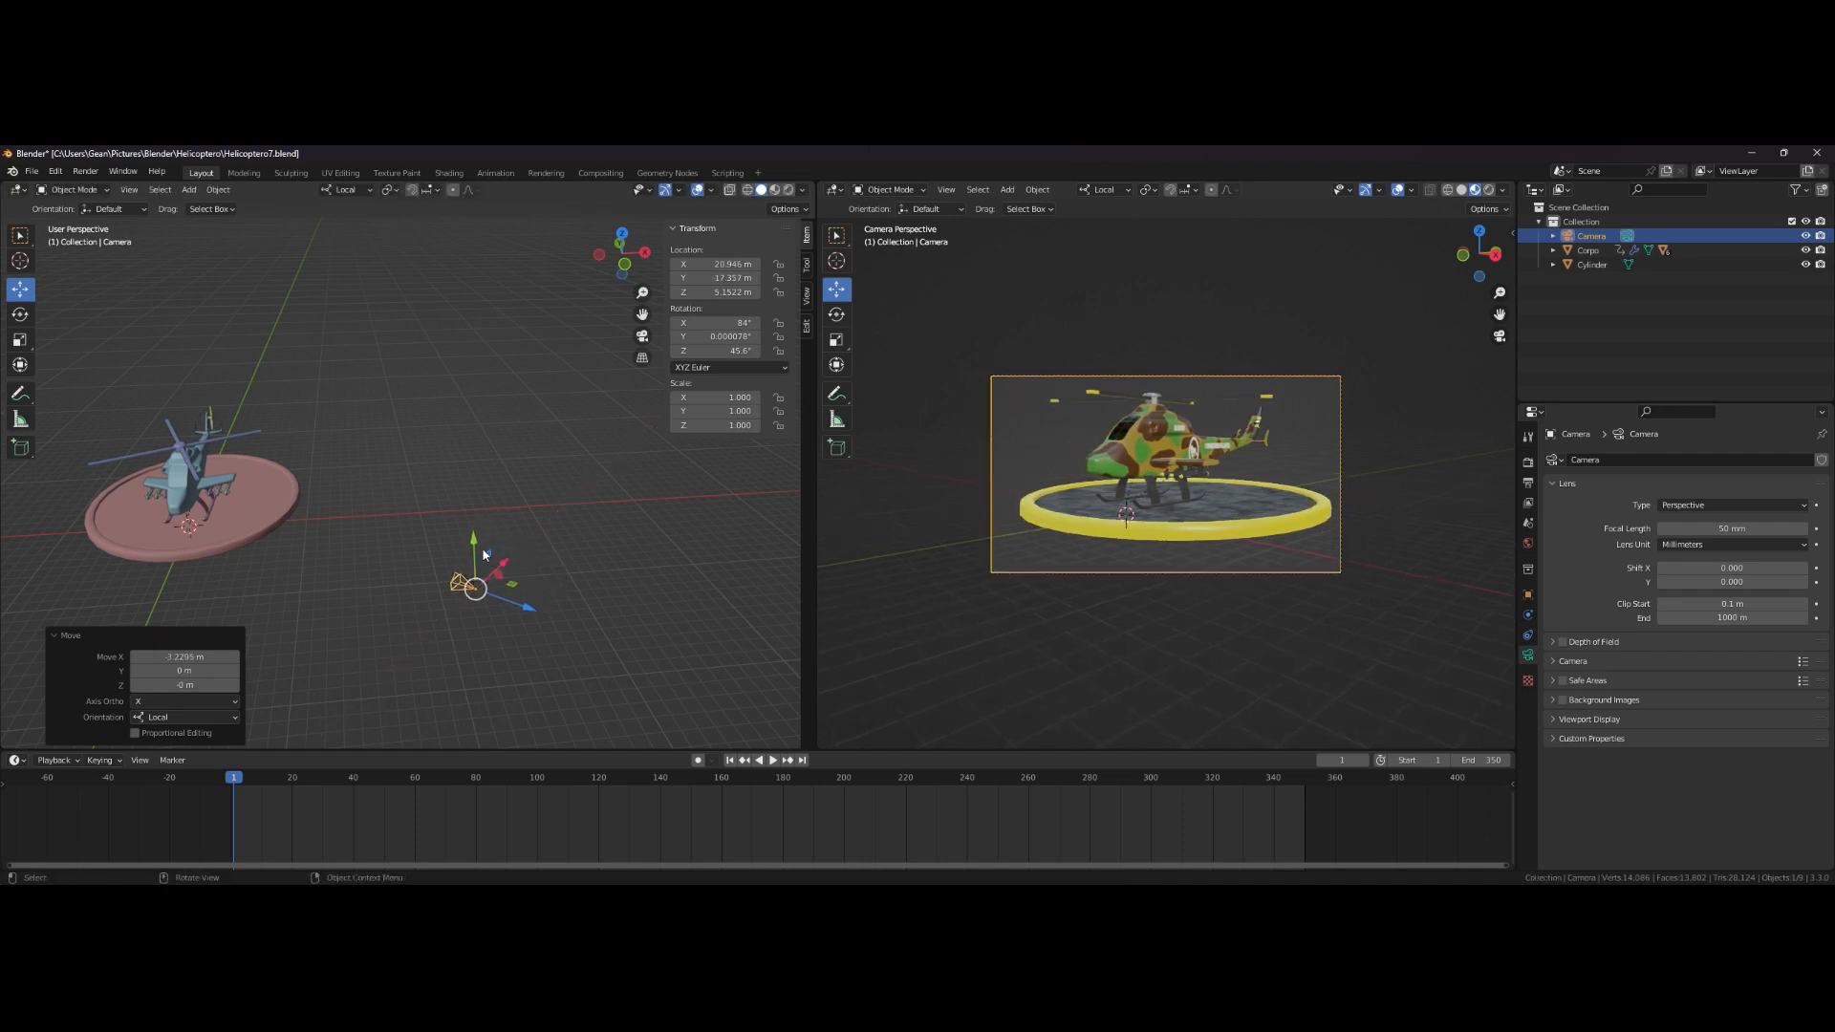
pyautogui.moveTo(520, 610); pyautogui.dragTo(514, 602)
pyautogui.moveTo(465, 545); pyautogui.dragTo(501, 553)
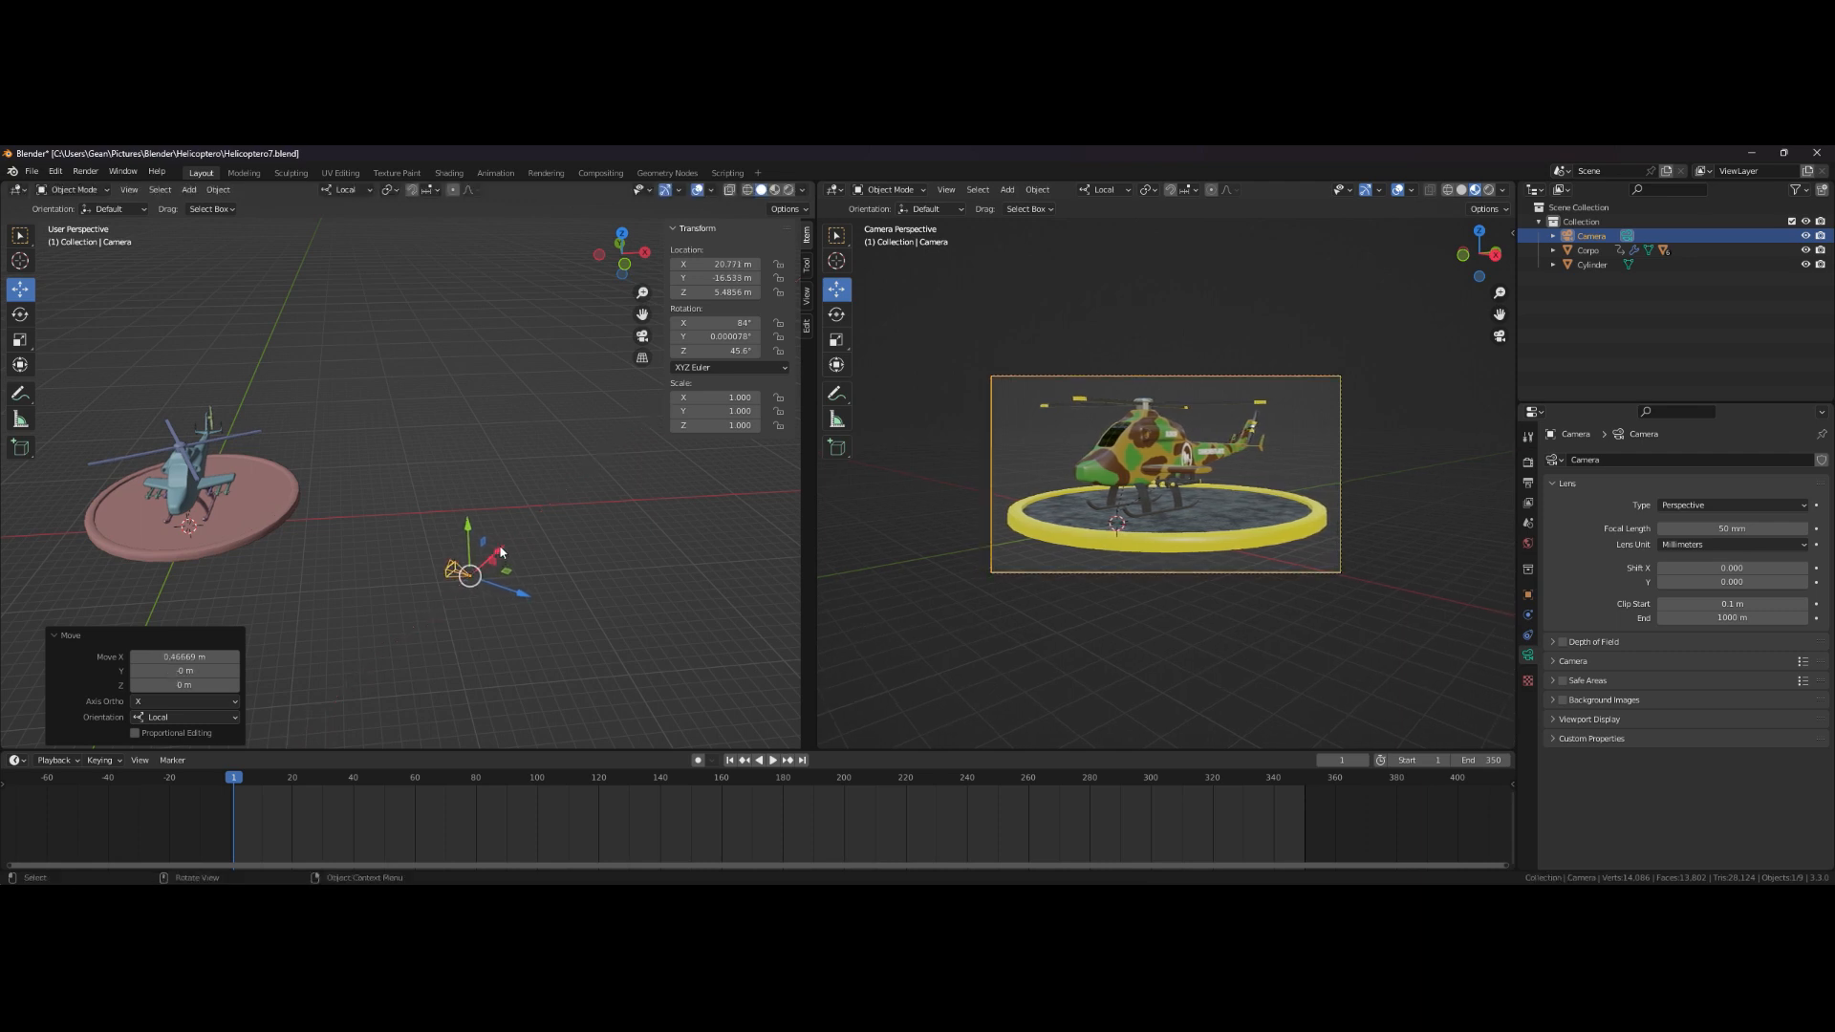
# - Insert a Location & Rotation keyframe for the camera at frame 1
pyautogui.moveTo(874, 588); pyautogui.dragTo(867, 587, button='middle')
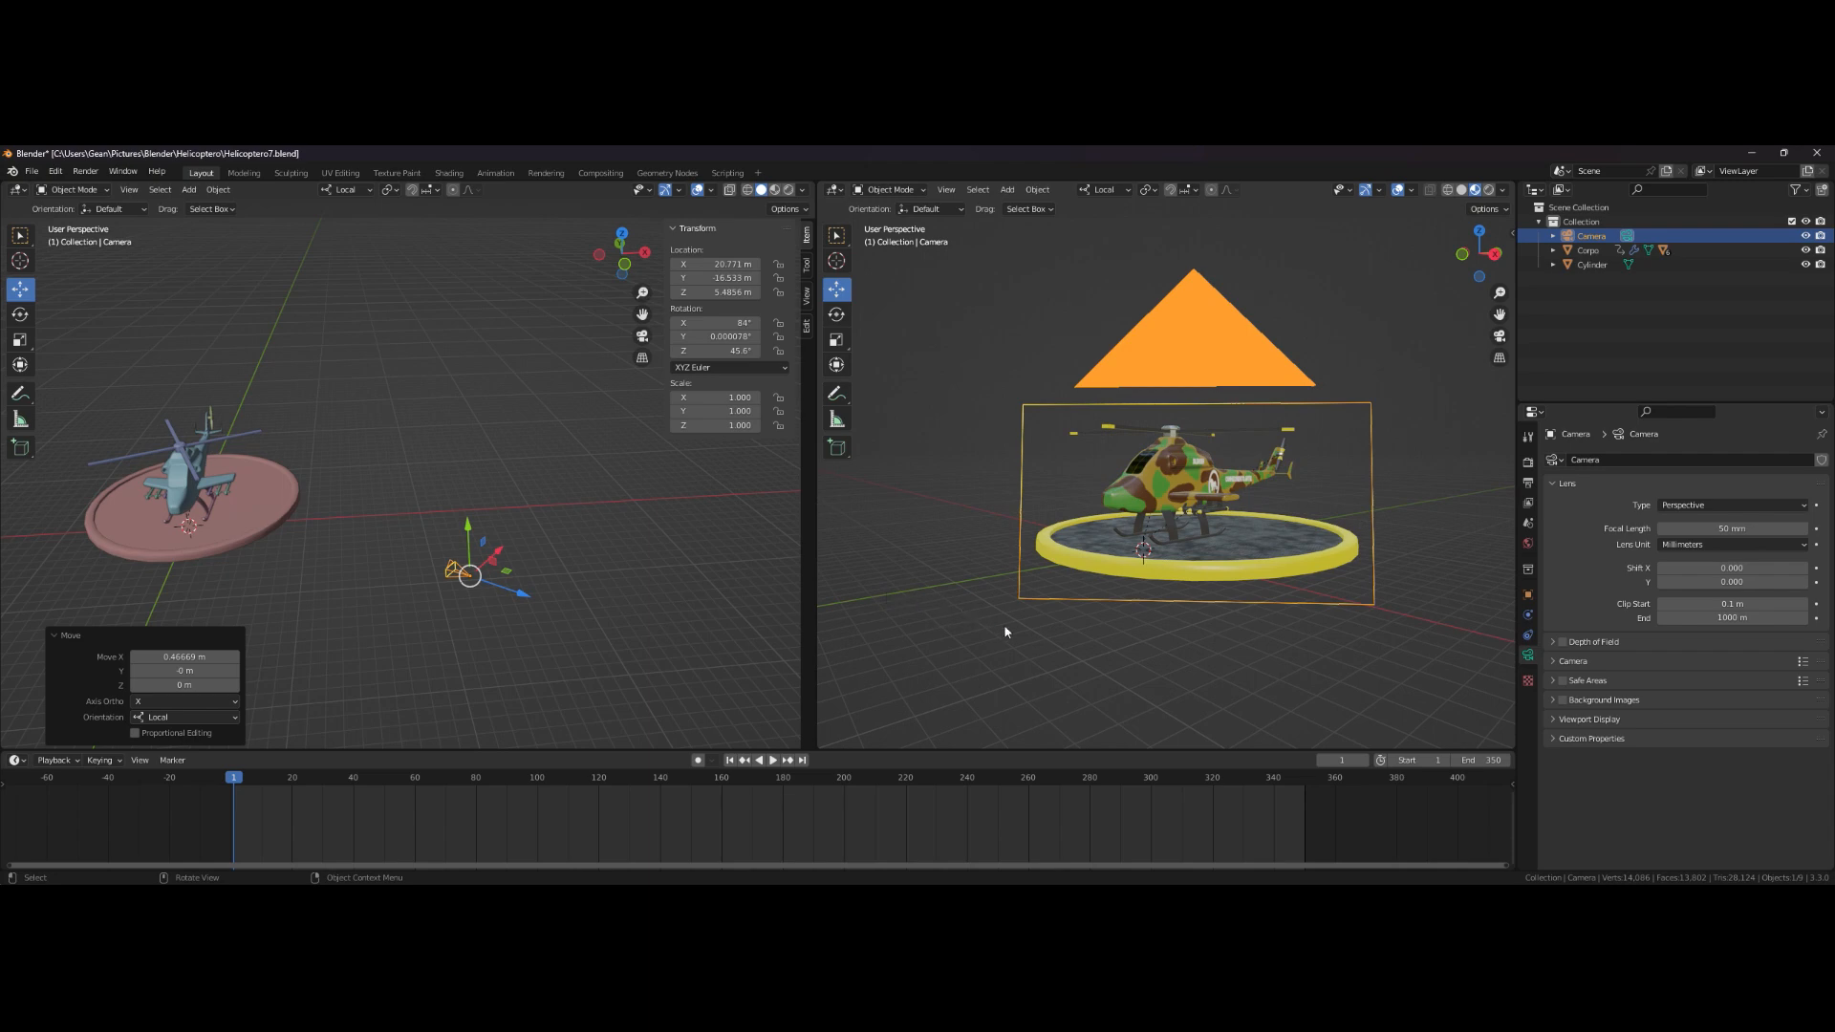
pyautogui.press('KP_0')
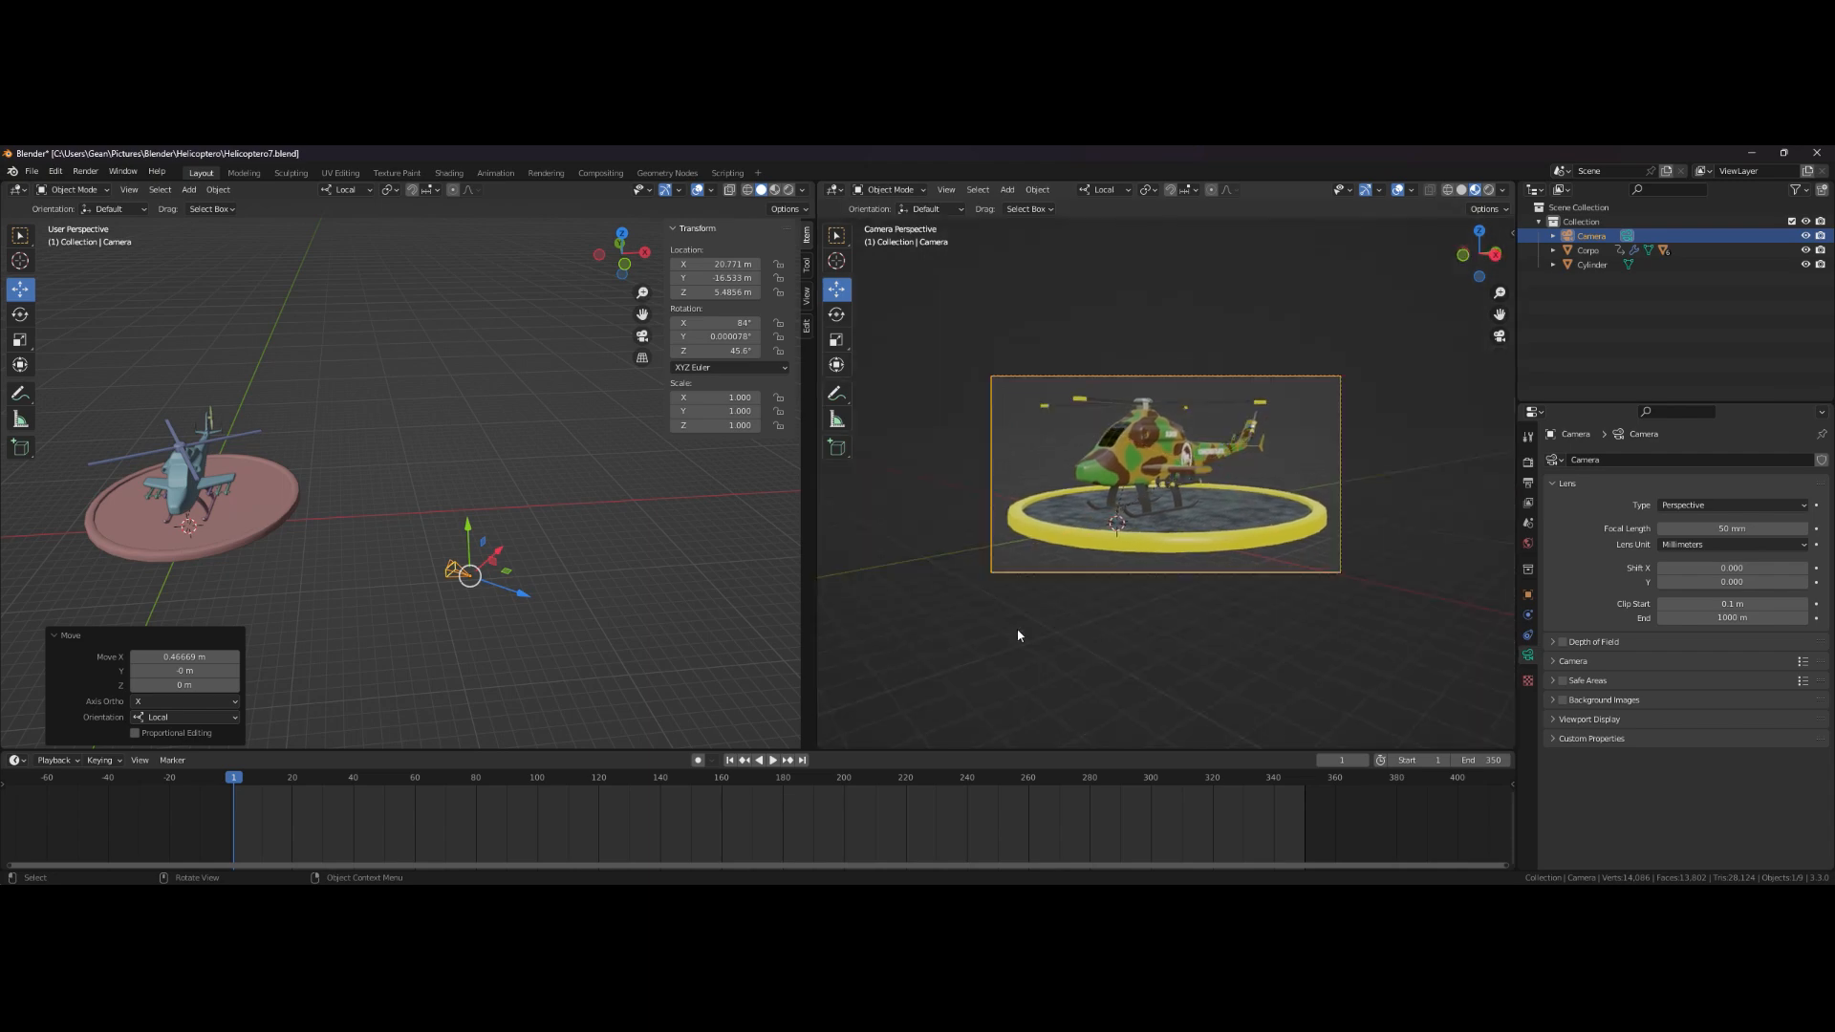
pyautogui.moveTo(683, 598); pyautogui.dragTo(573, 543, button='middle')
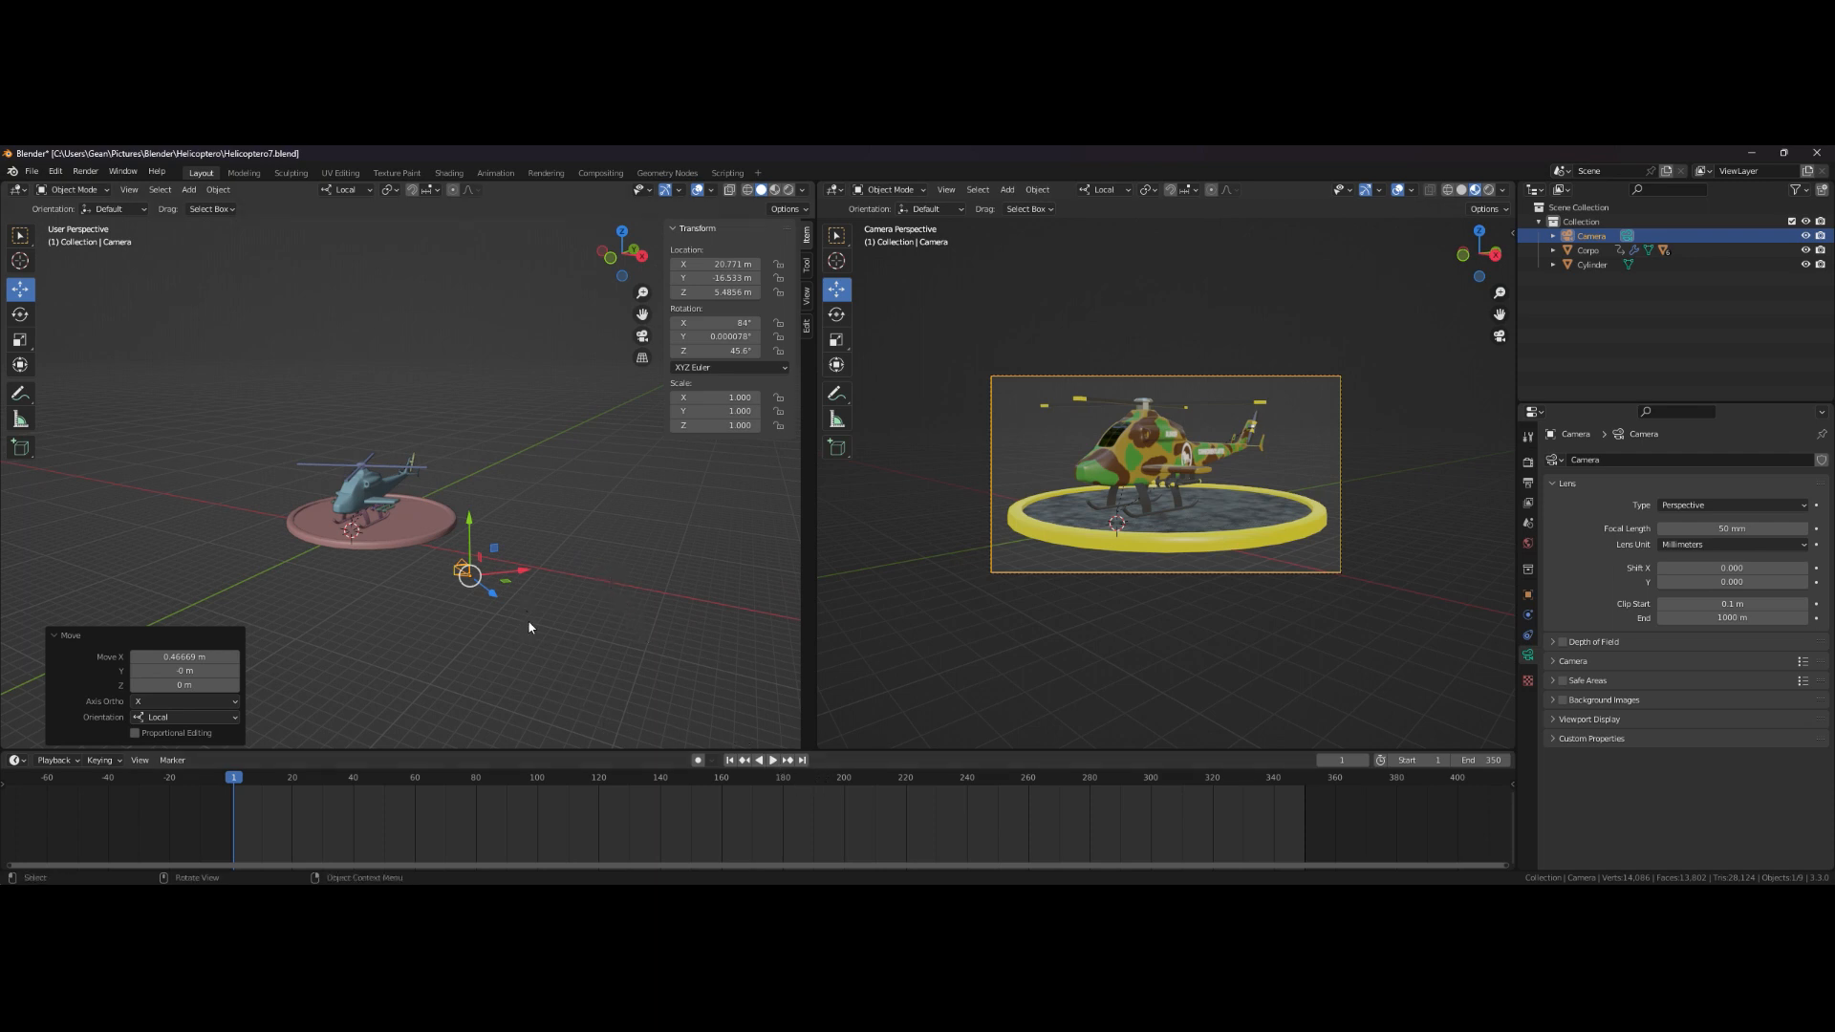
pyautogui.press('i')
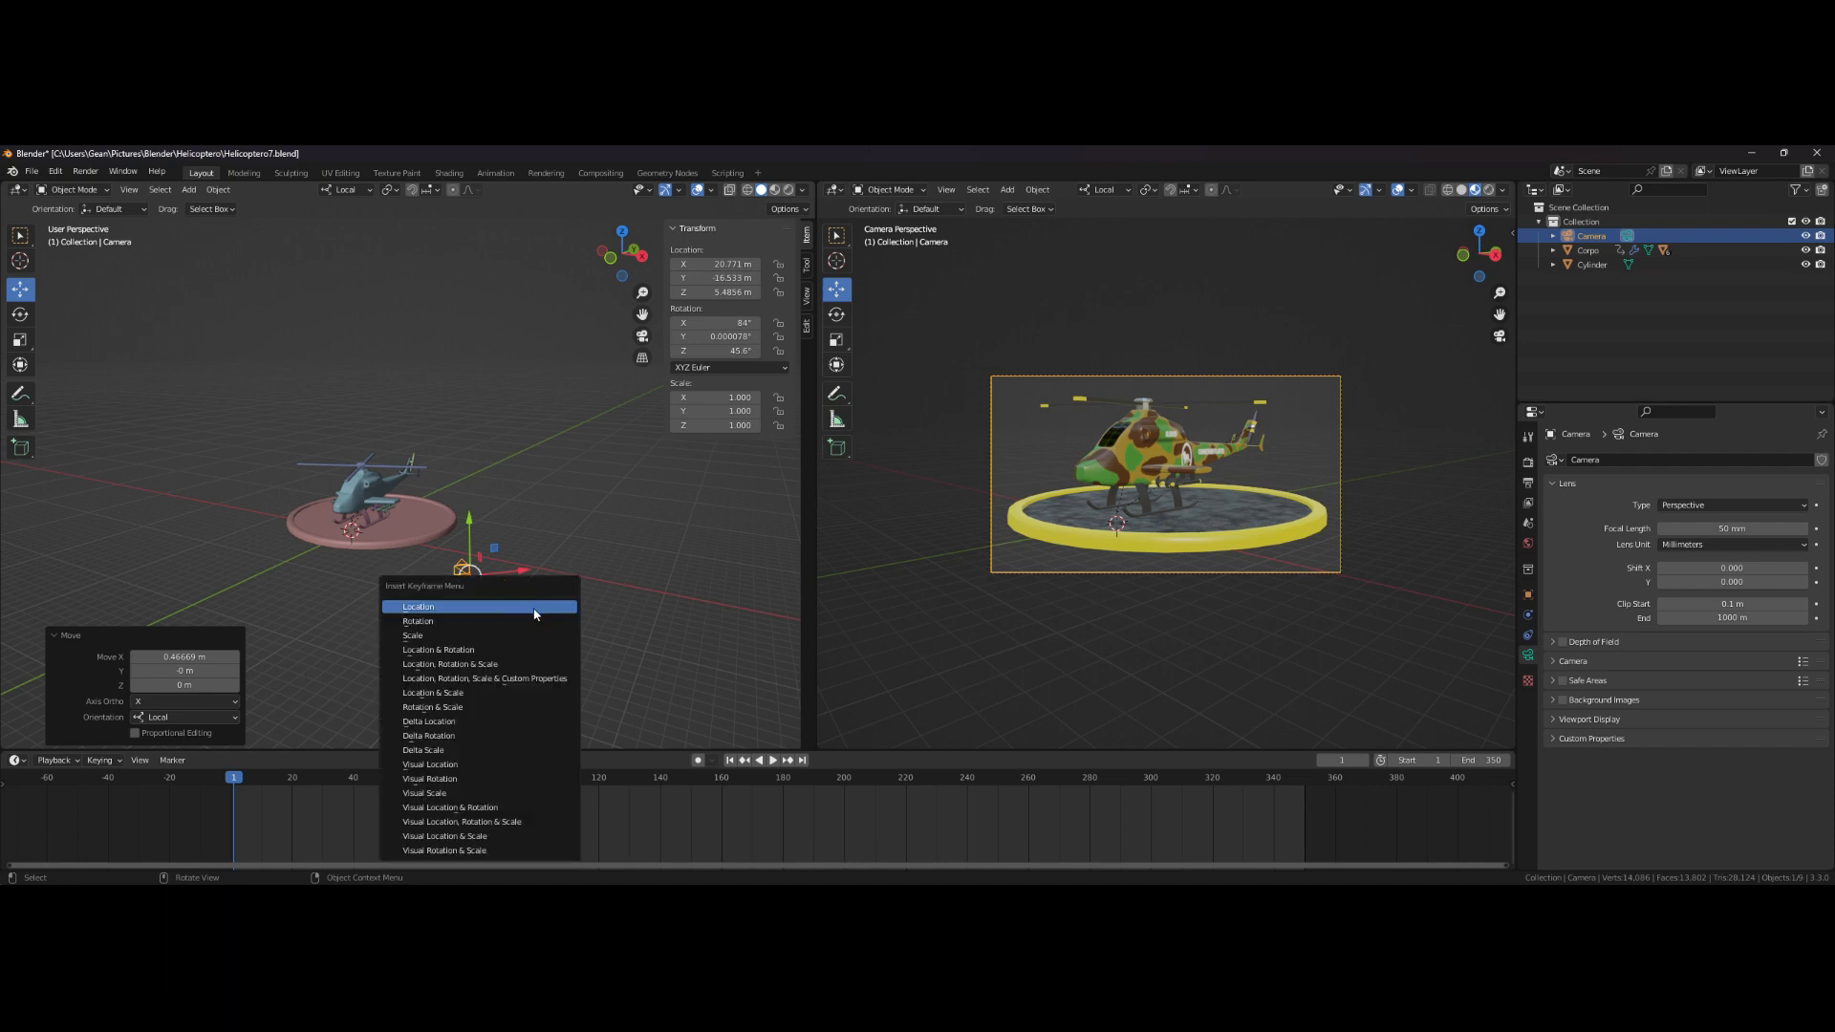
pyautogui.click(503, 653)
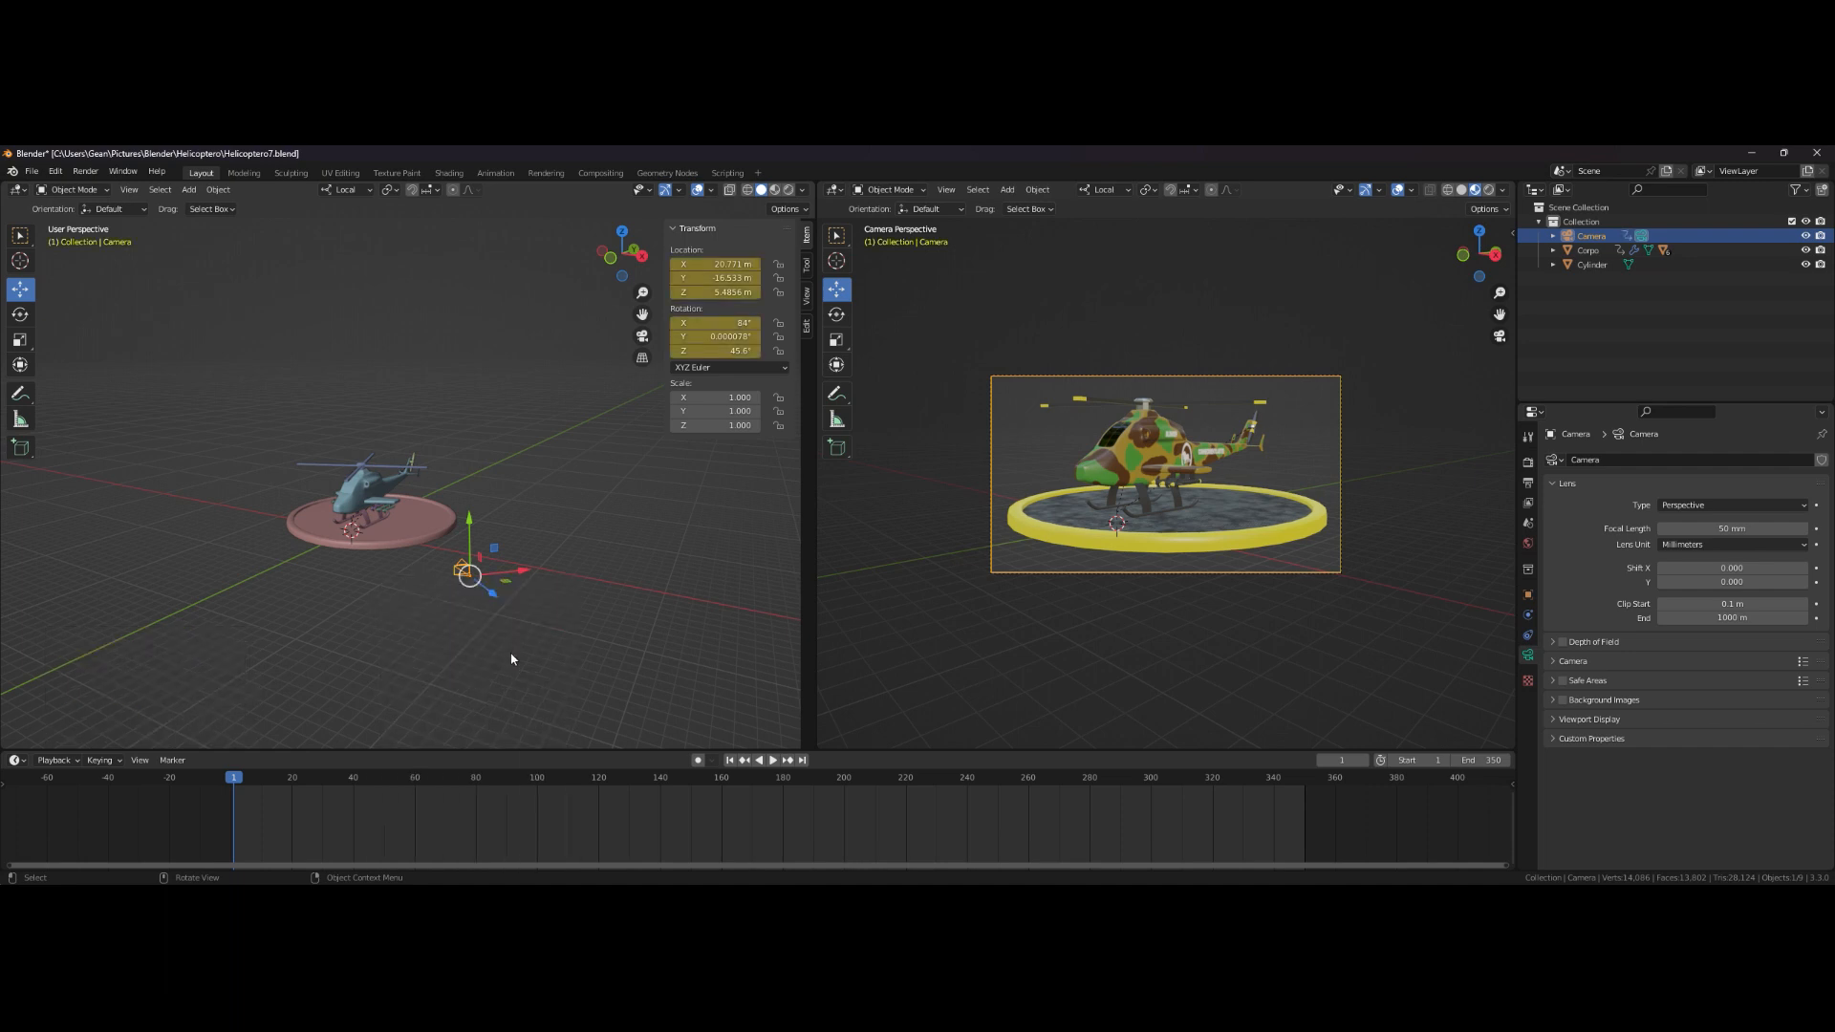
# - Go to frame 170 and insert another Location & Rotation keyframe for the camera
pyautogui.click(774, 762)
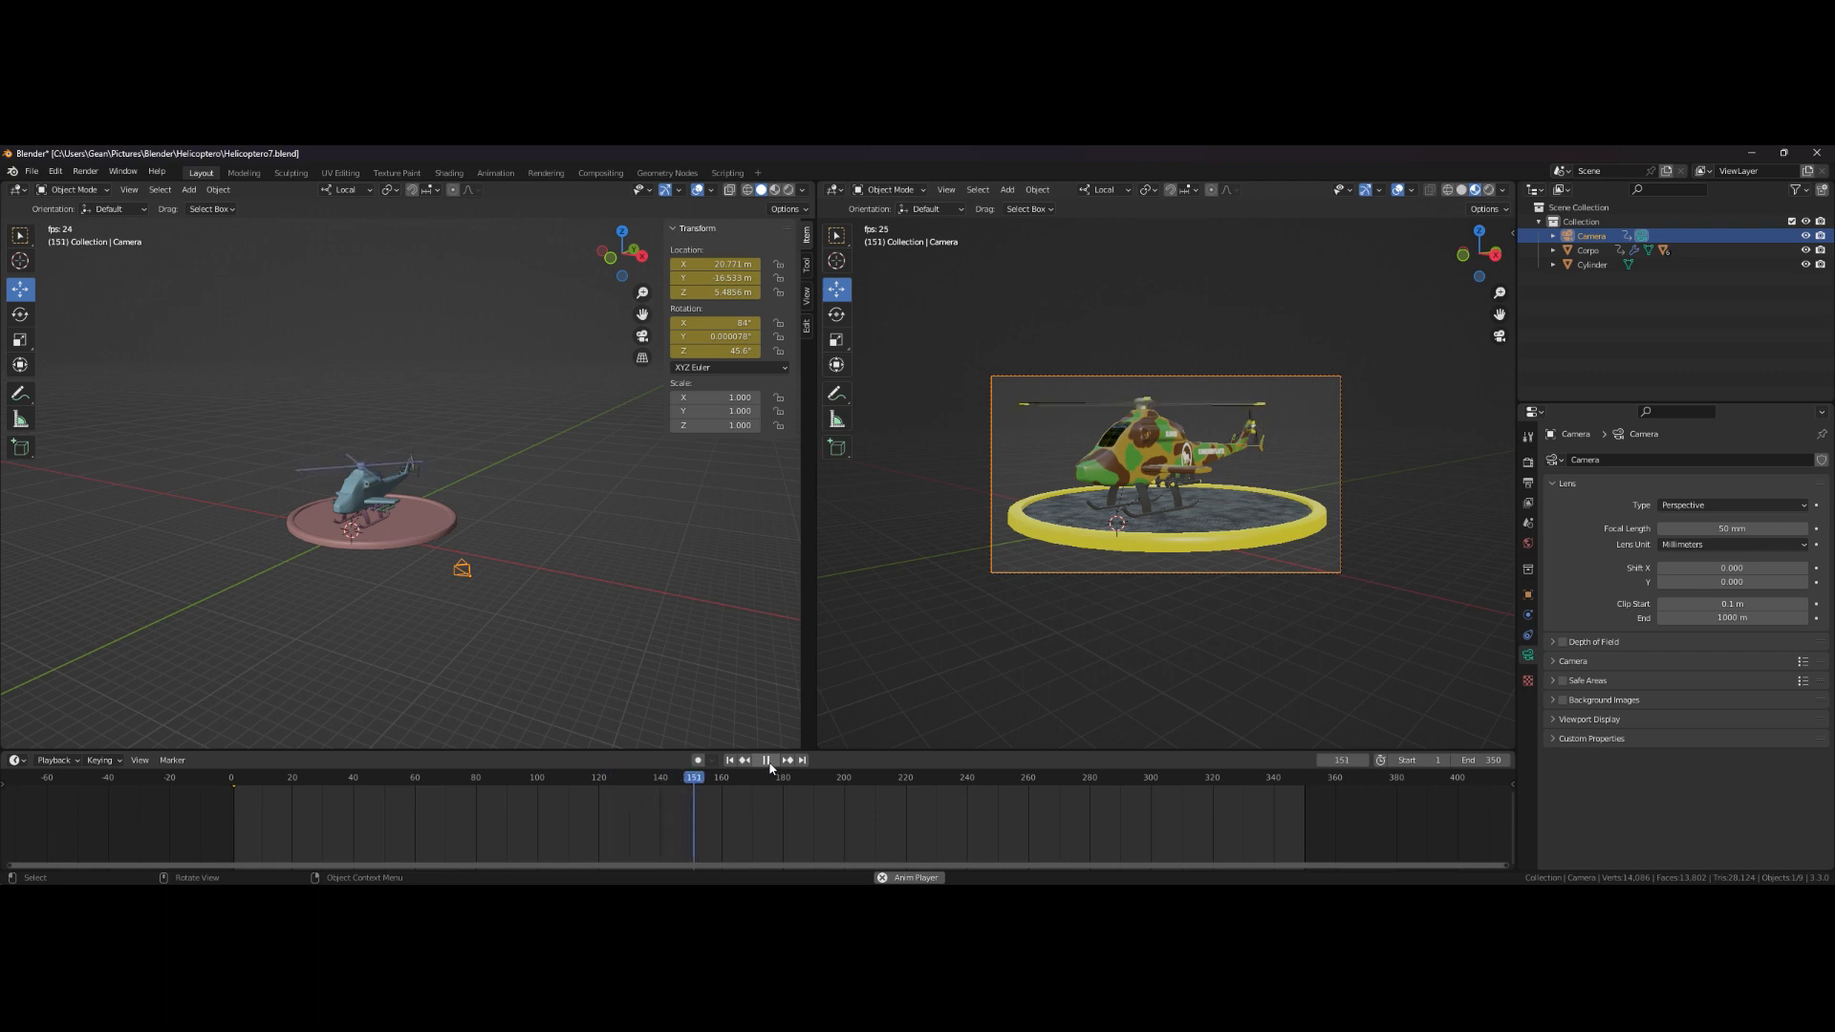
pyautogui.click(771, 762)
pyautogui.moveTo(773, 777)
pyautogui.mouseDown()
pyautogui.moveTo(834, 782)
pyautogui.moveTo(741, 782)
pyautogui.moveTo(757, 791)
pyautogui.mouseUp()
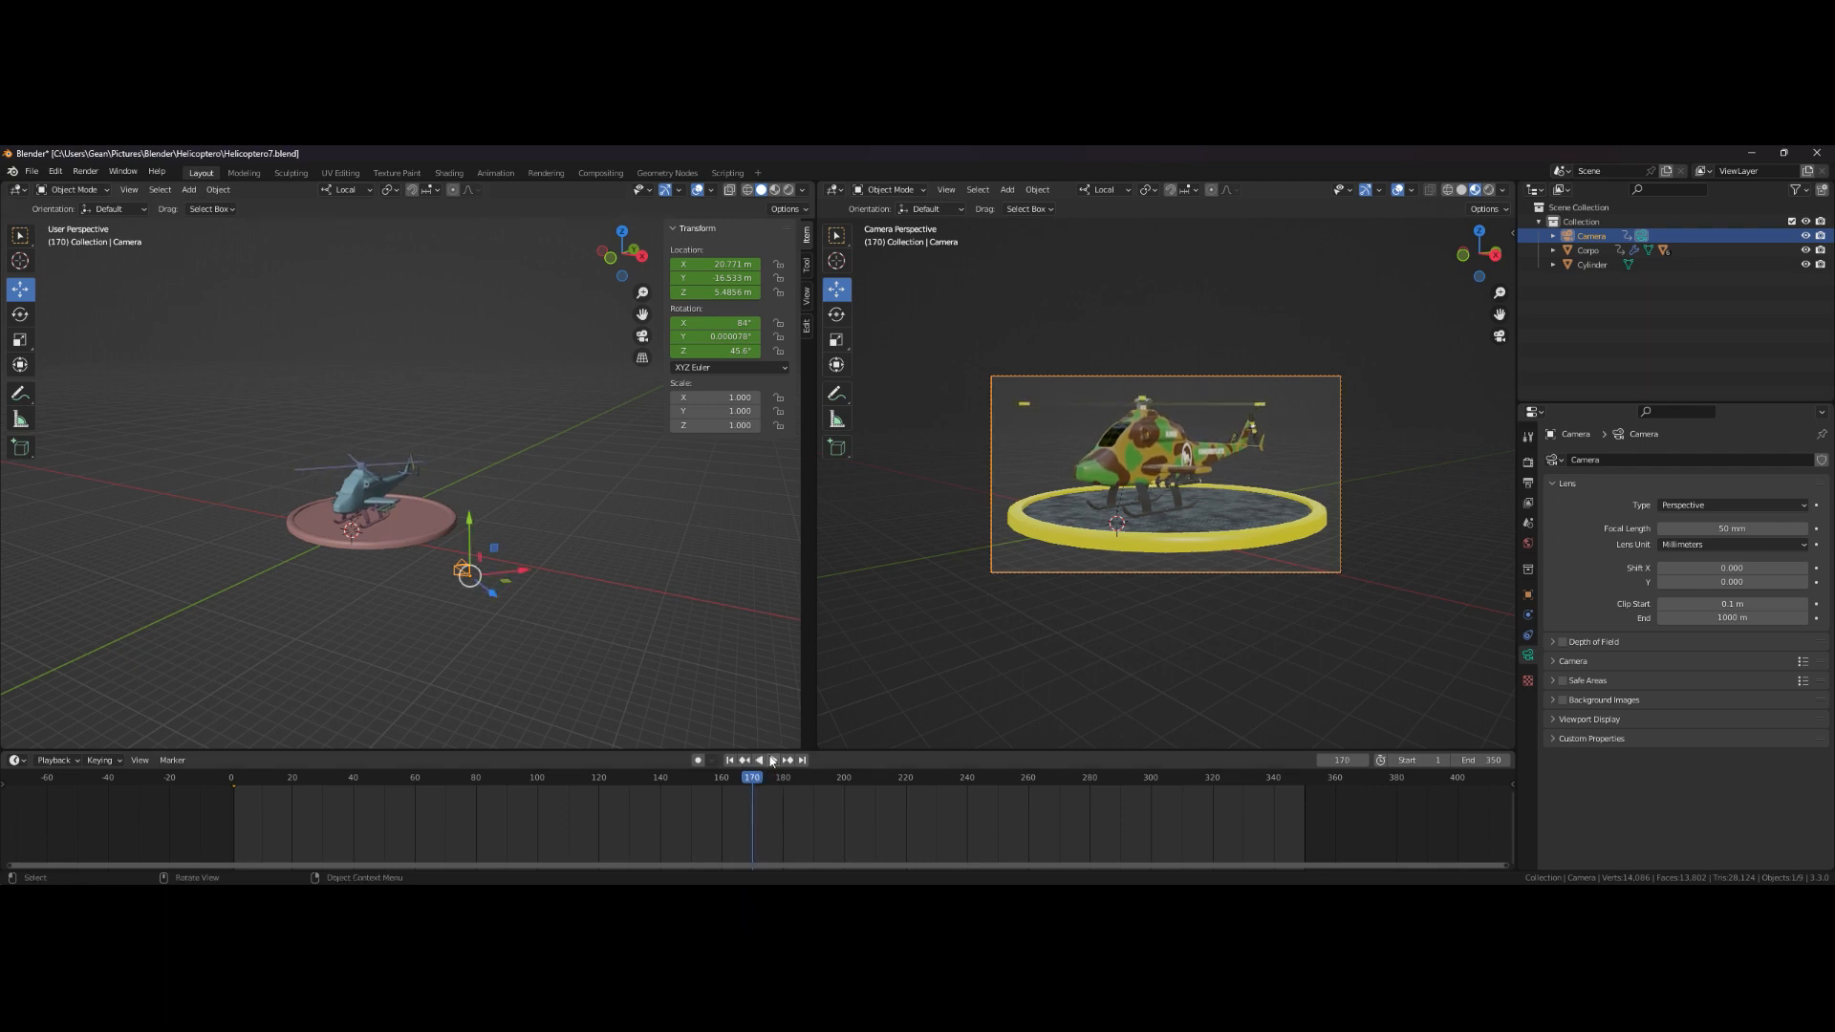
pyautogui.press('i')
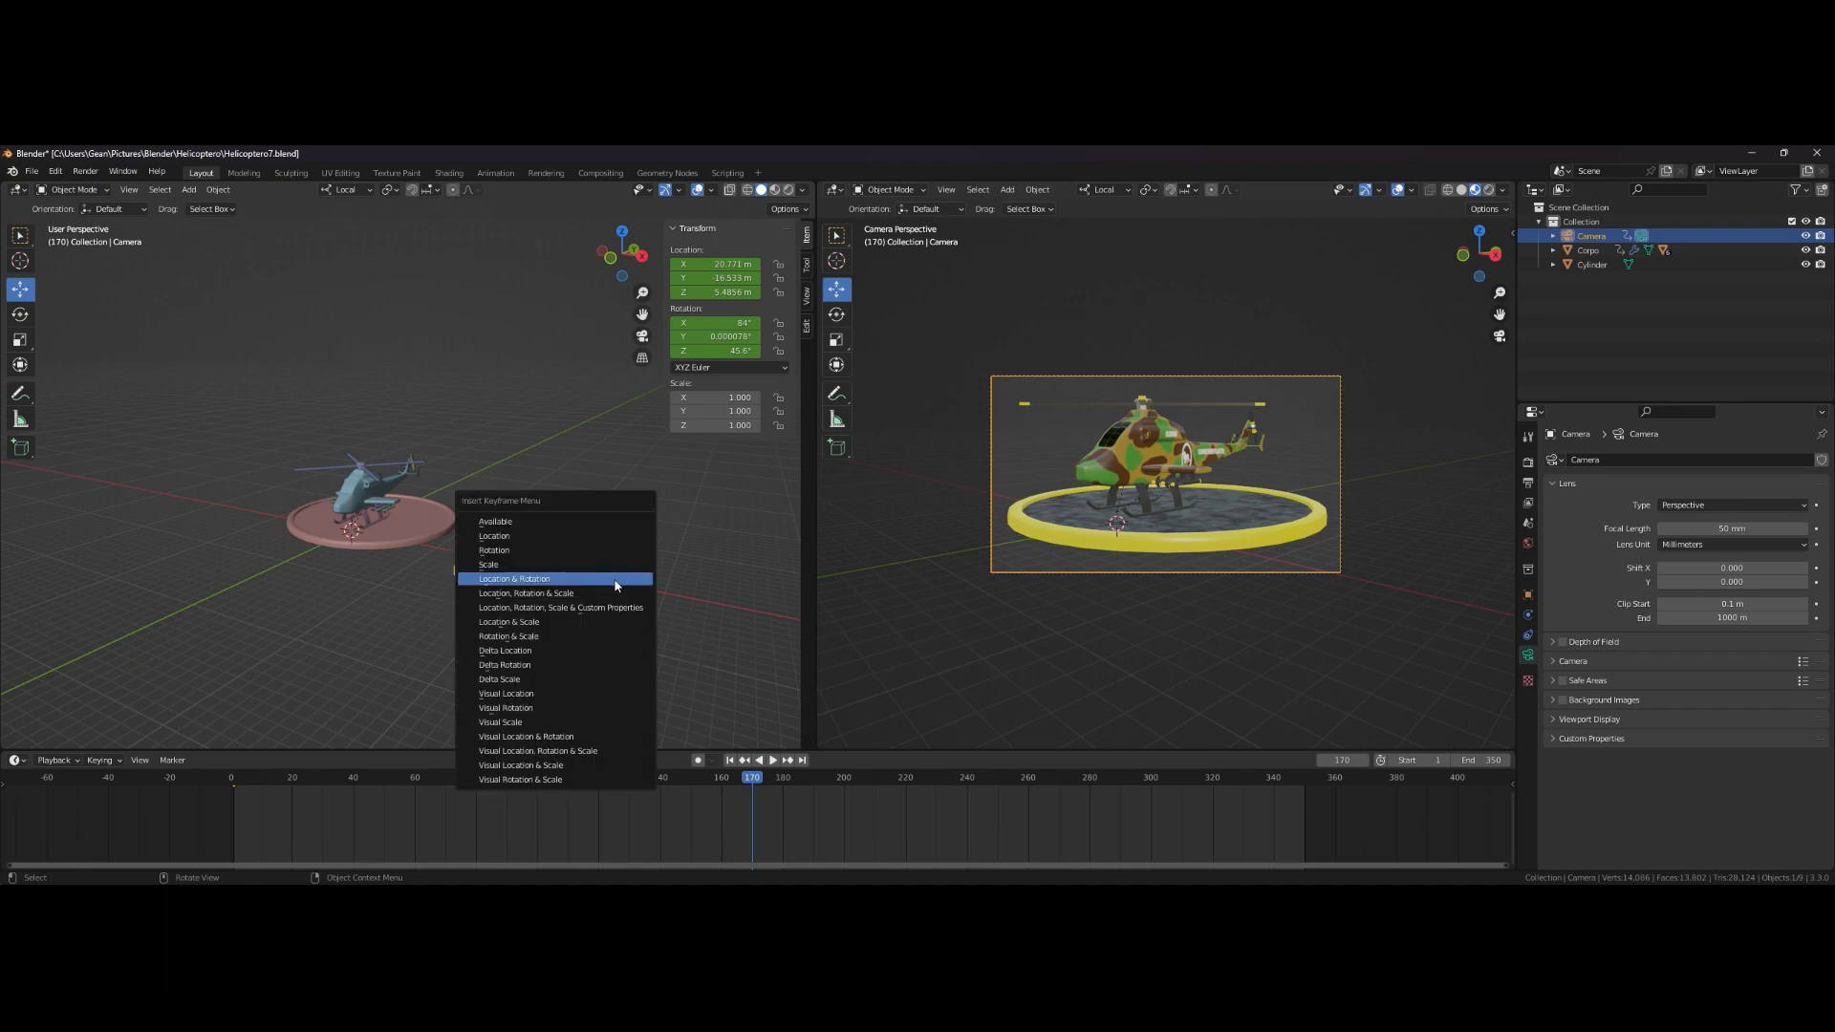
pyautogui.click(612, 586)
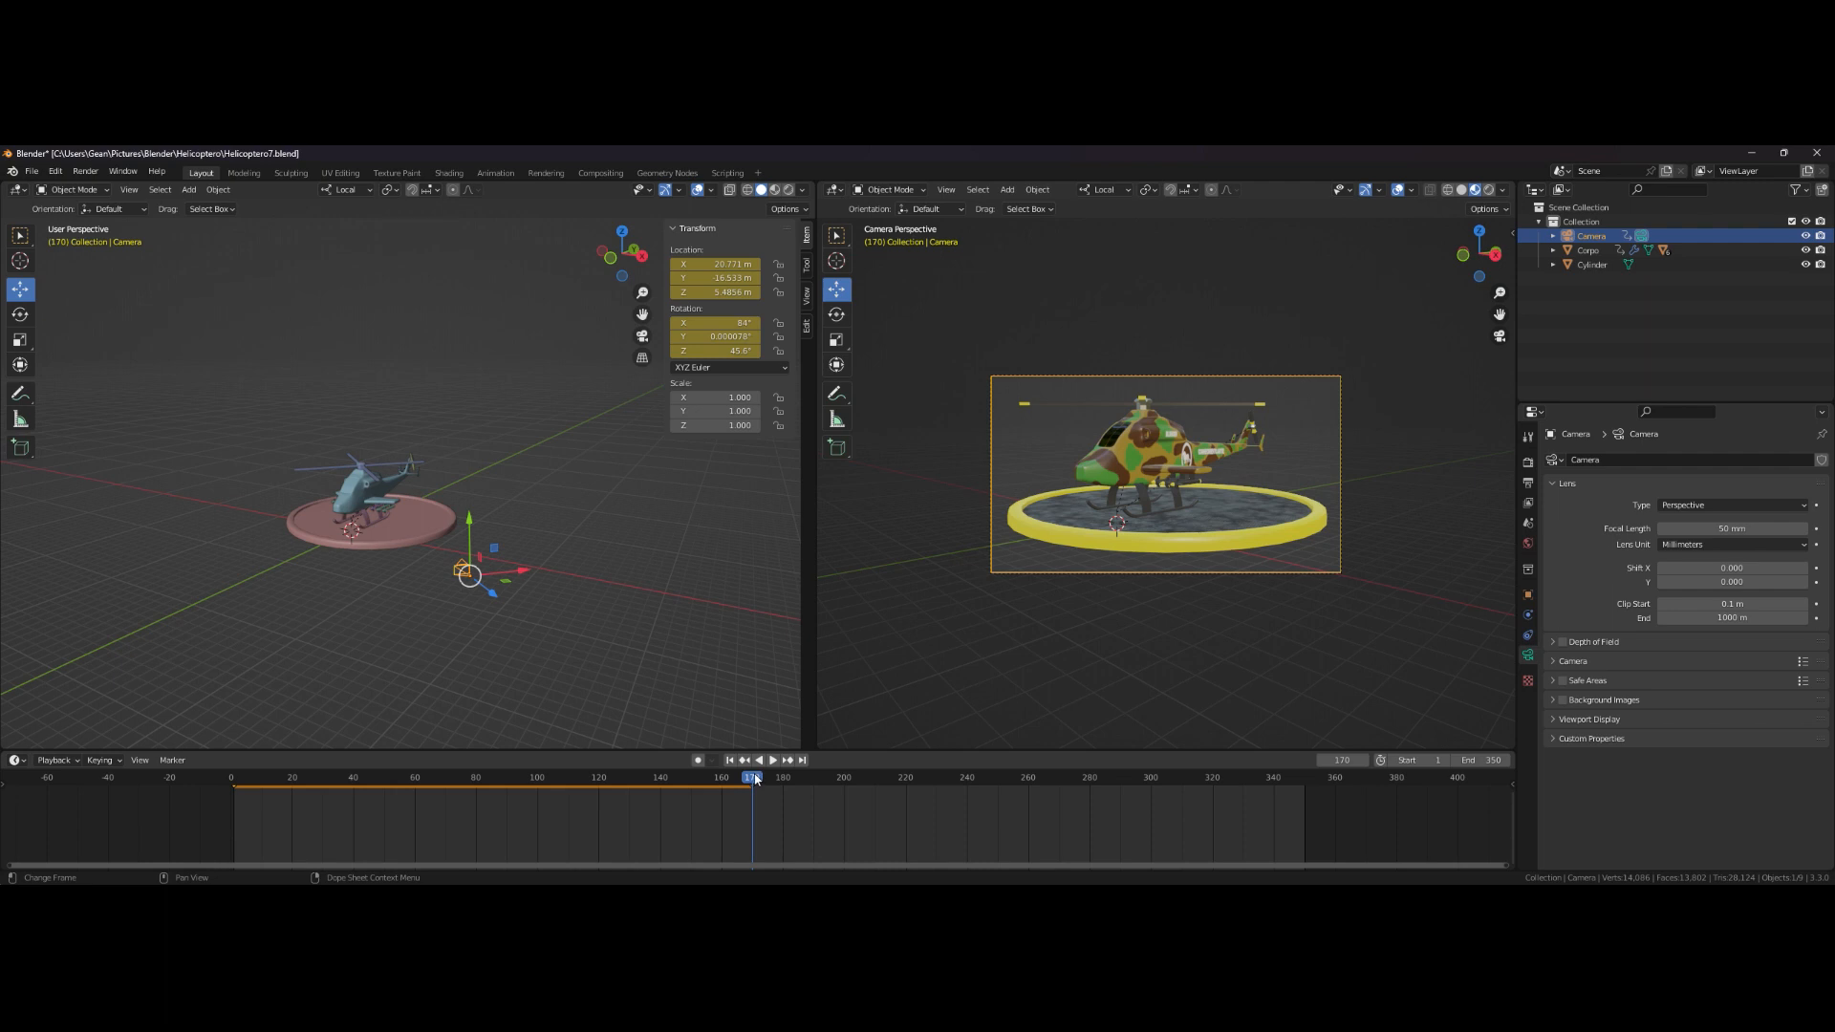
# - Play the animation and stop at frame 240
pyautogui.press('space')
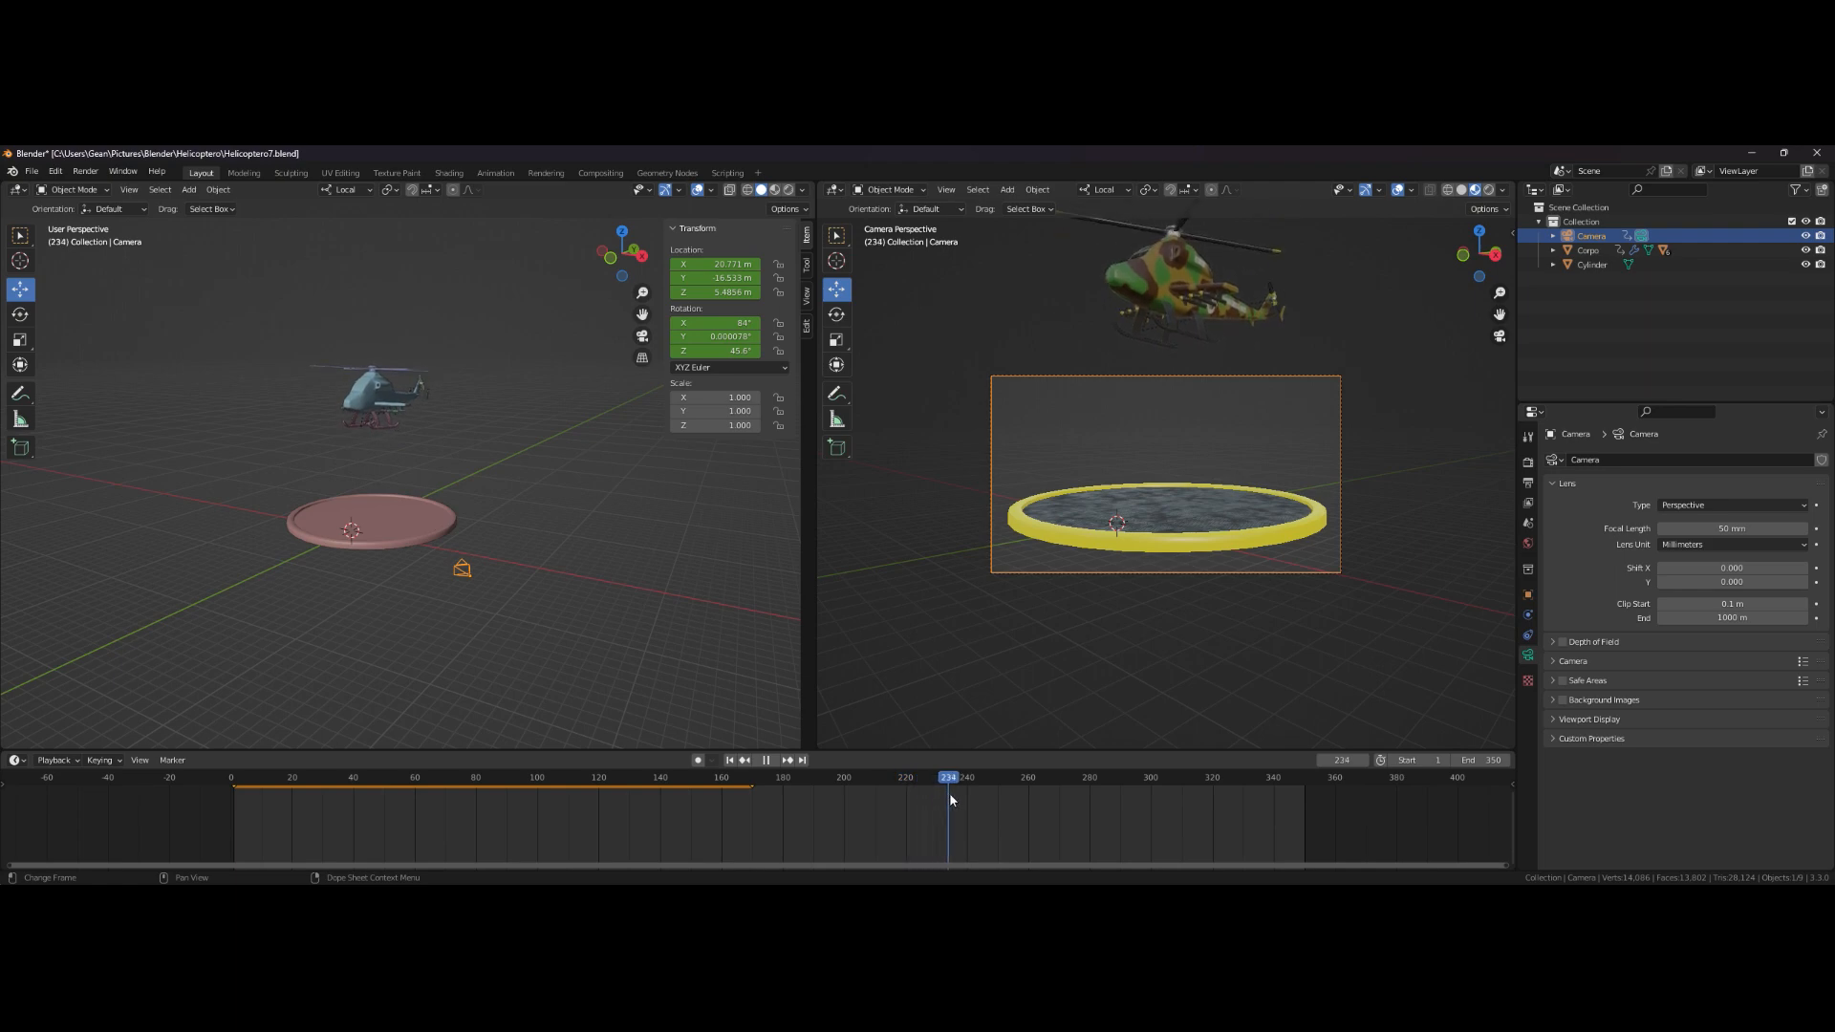
pyautogui.moveTo(970, 802); pyautogui.dragTo(967, 802)
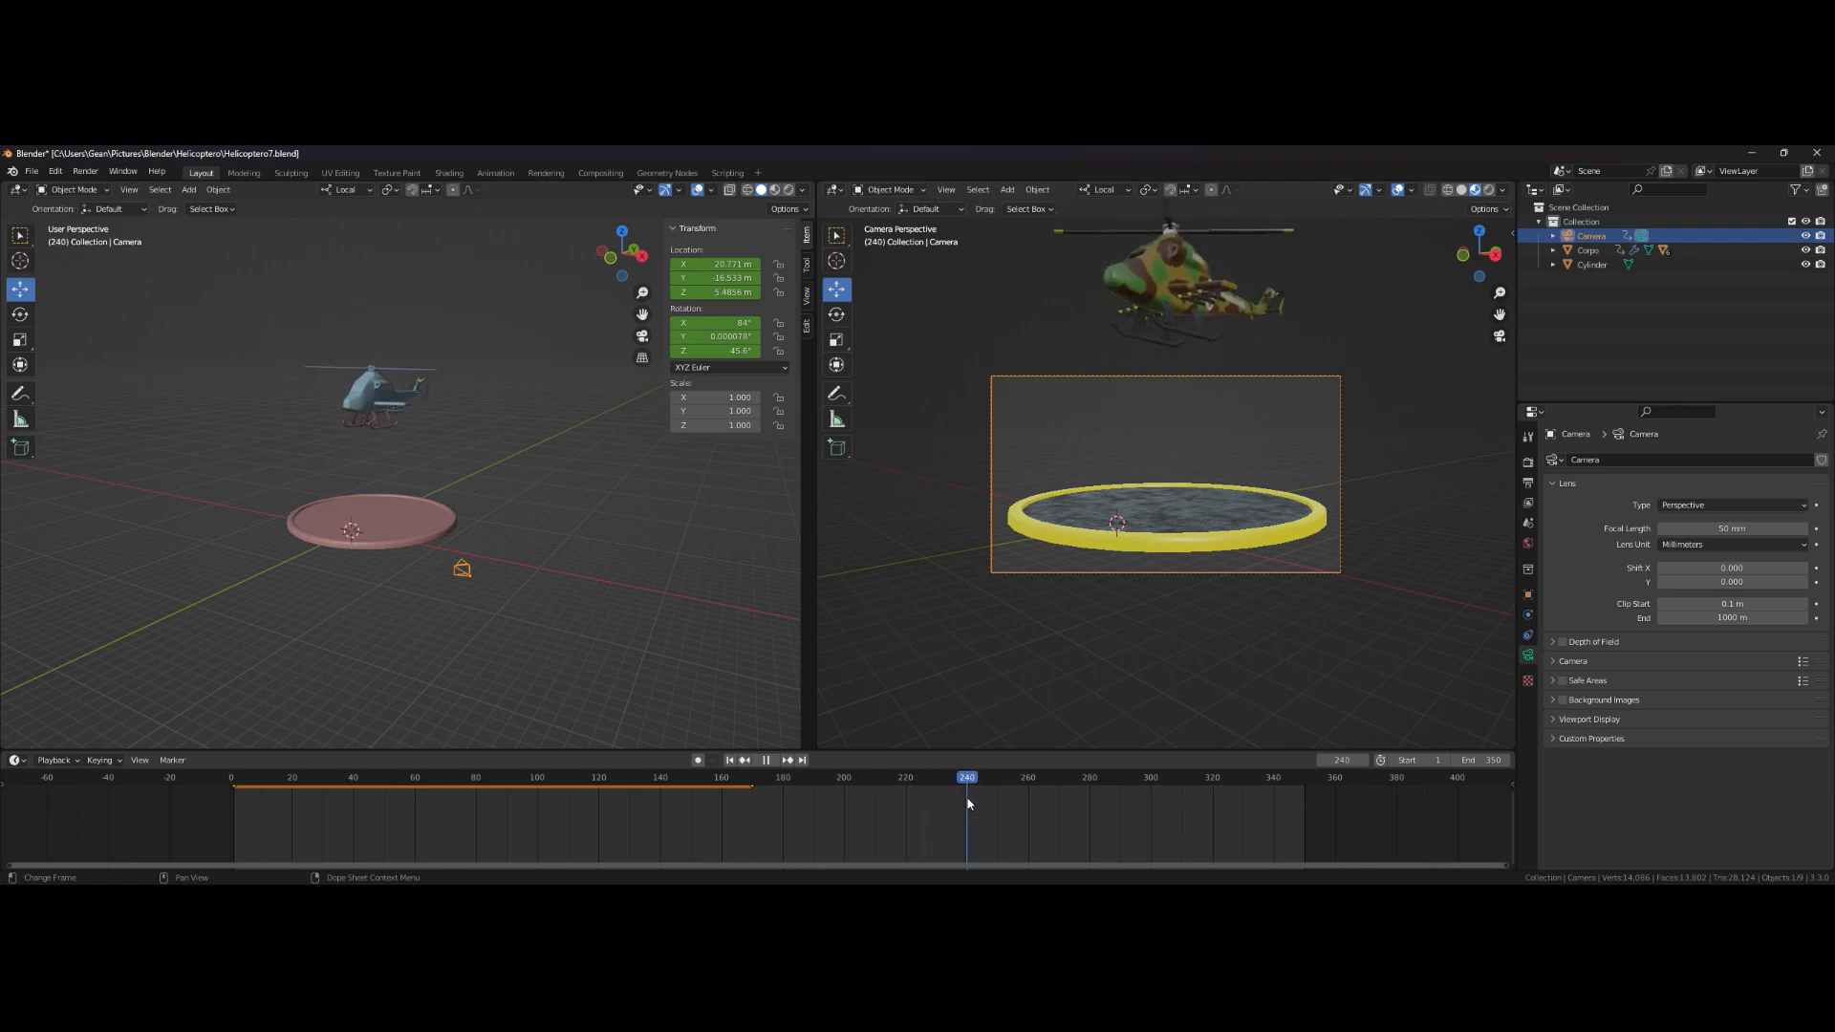
pyautogui.press('space')
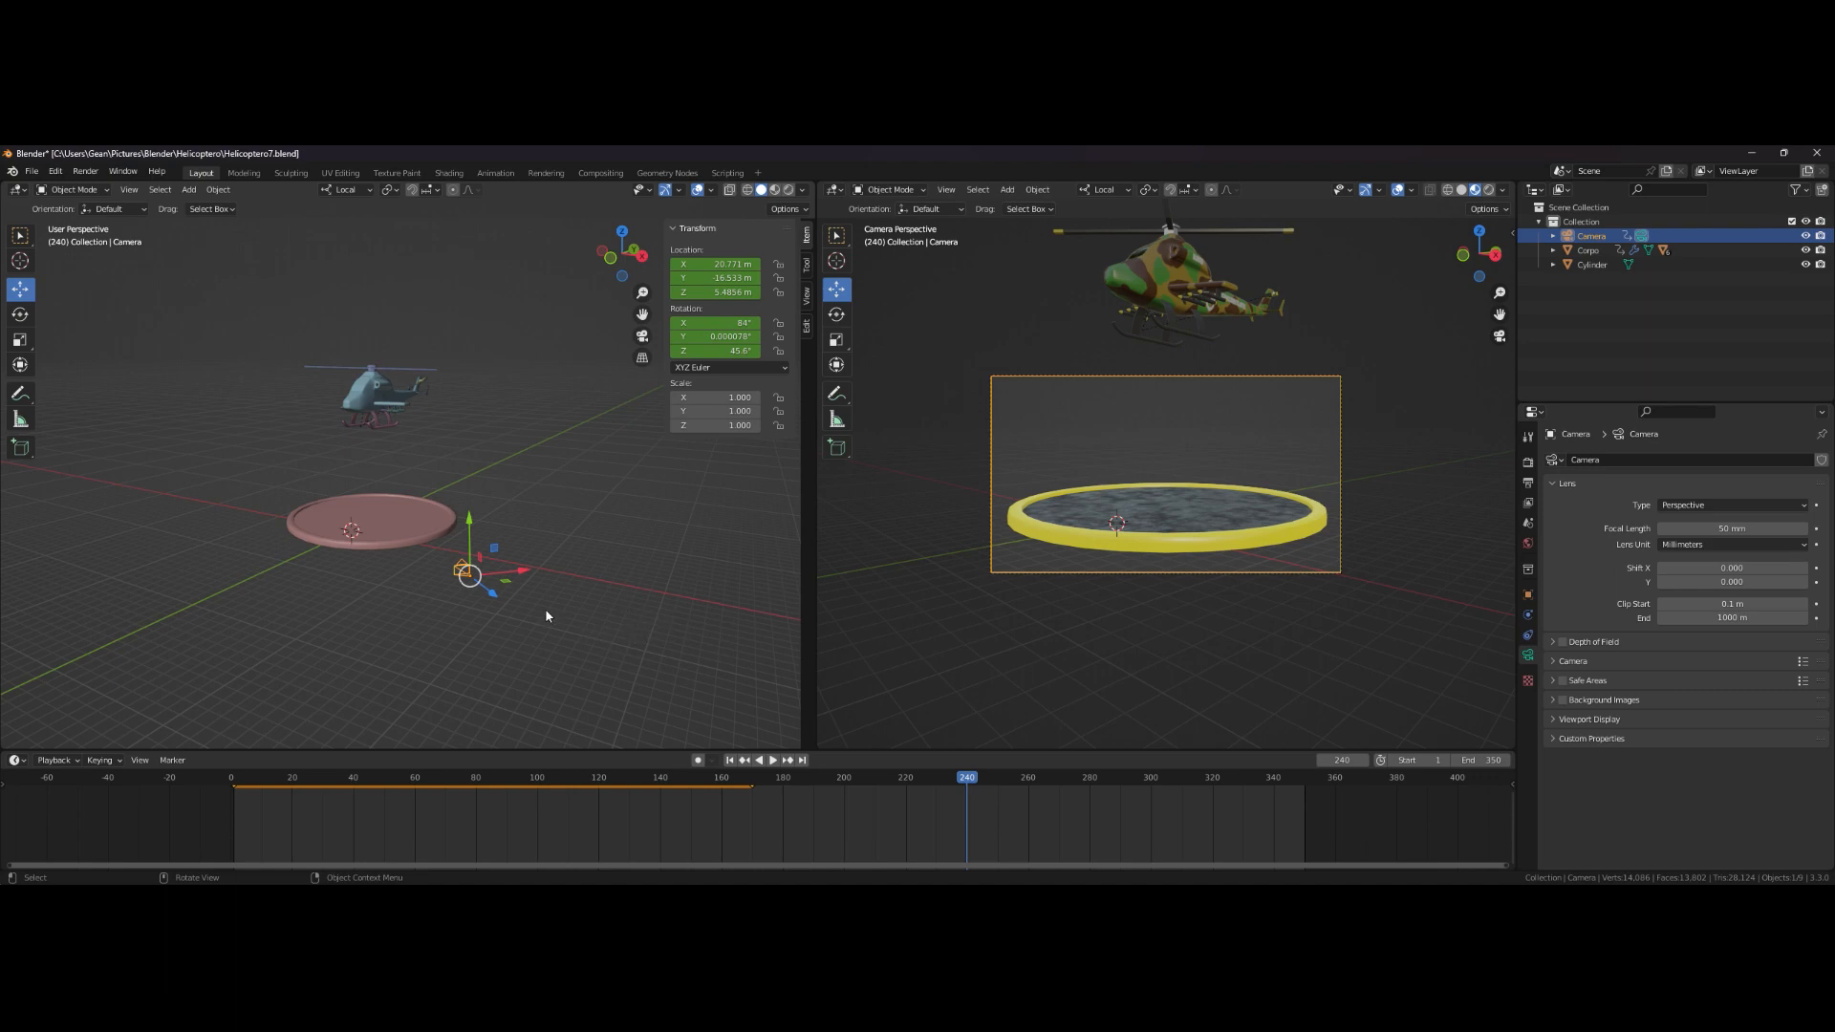
# - Move the camera along its local axes to reframe the helicopter hovering above the pad
pyautogui.scroll(-2, 594, 592)
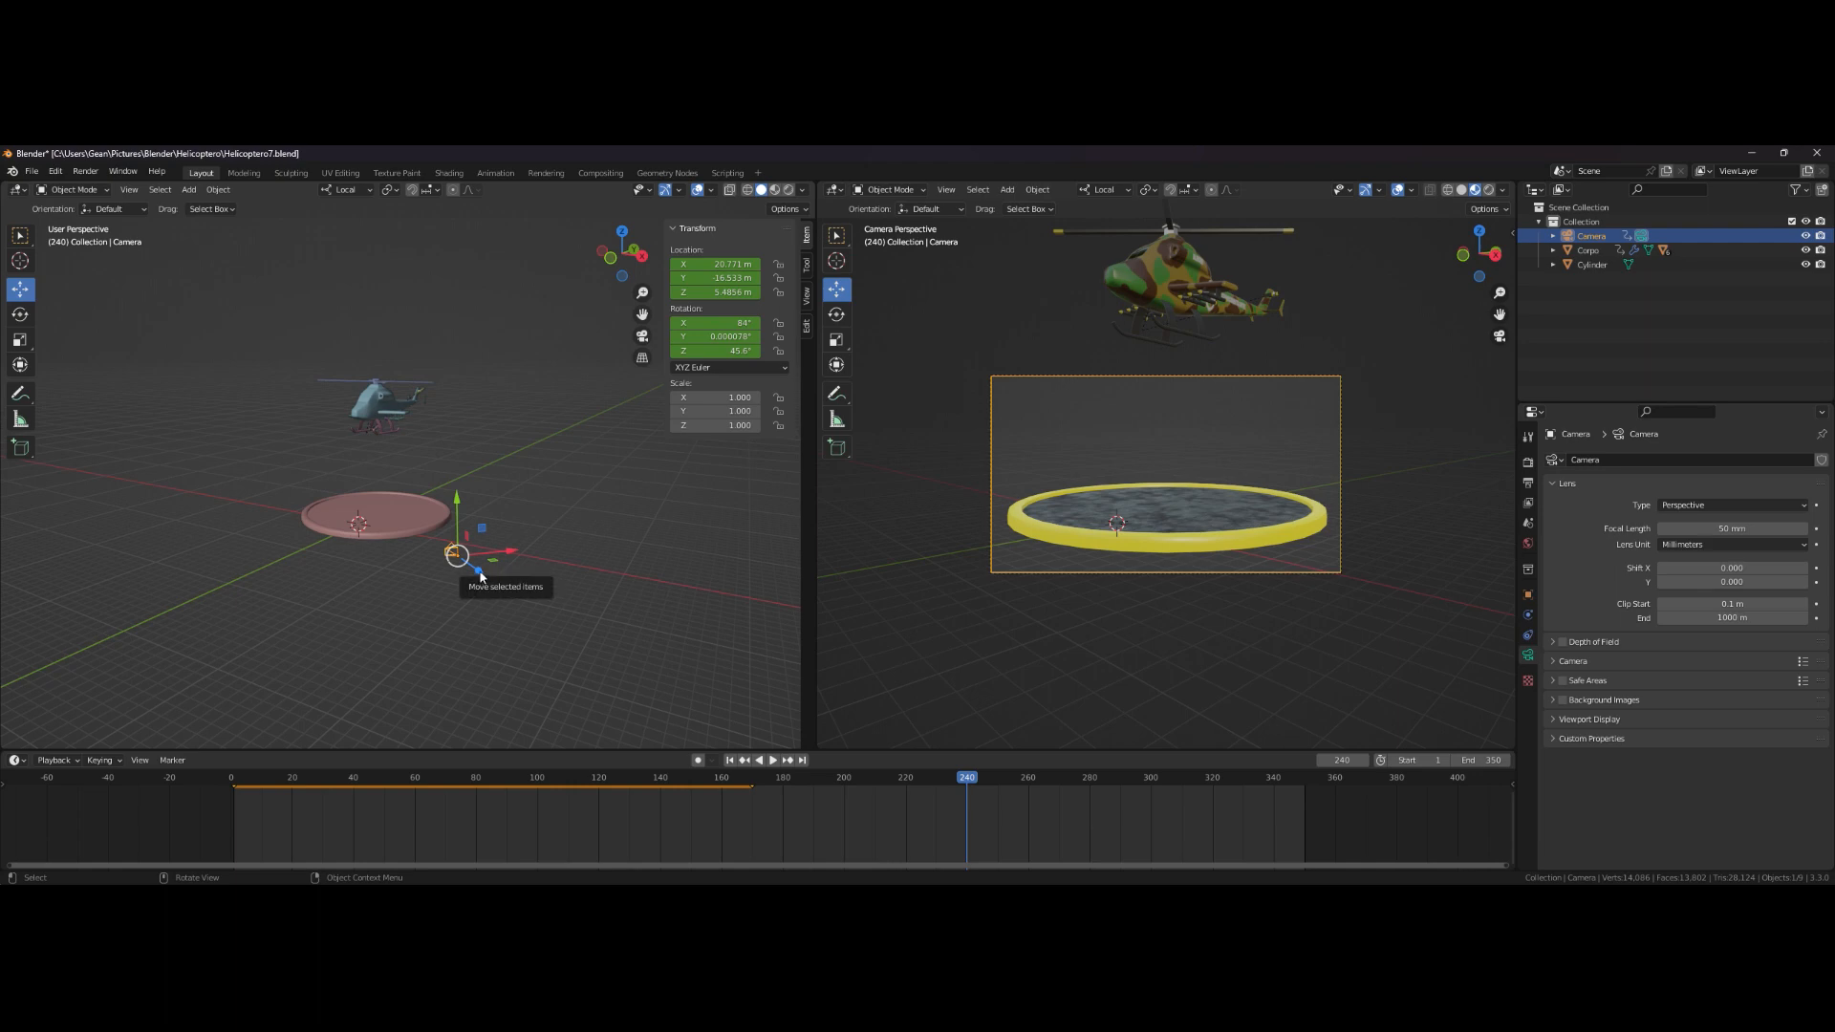
pyautogui.moveTo(480, 569); pyautogui.dragTo(571, 484)
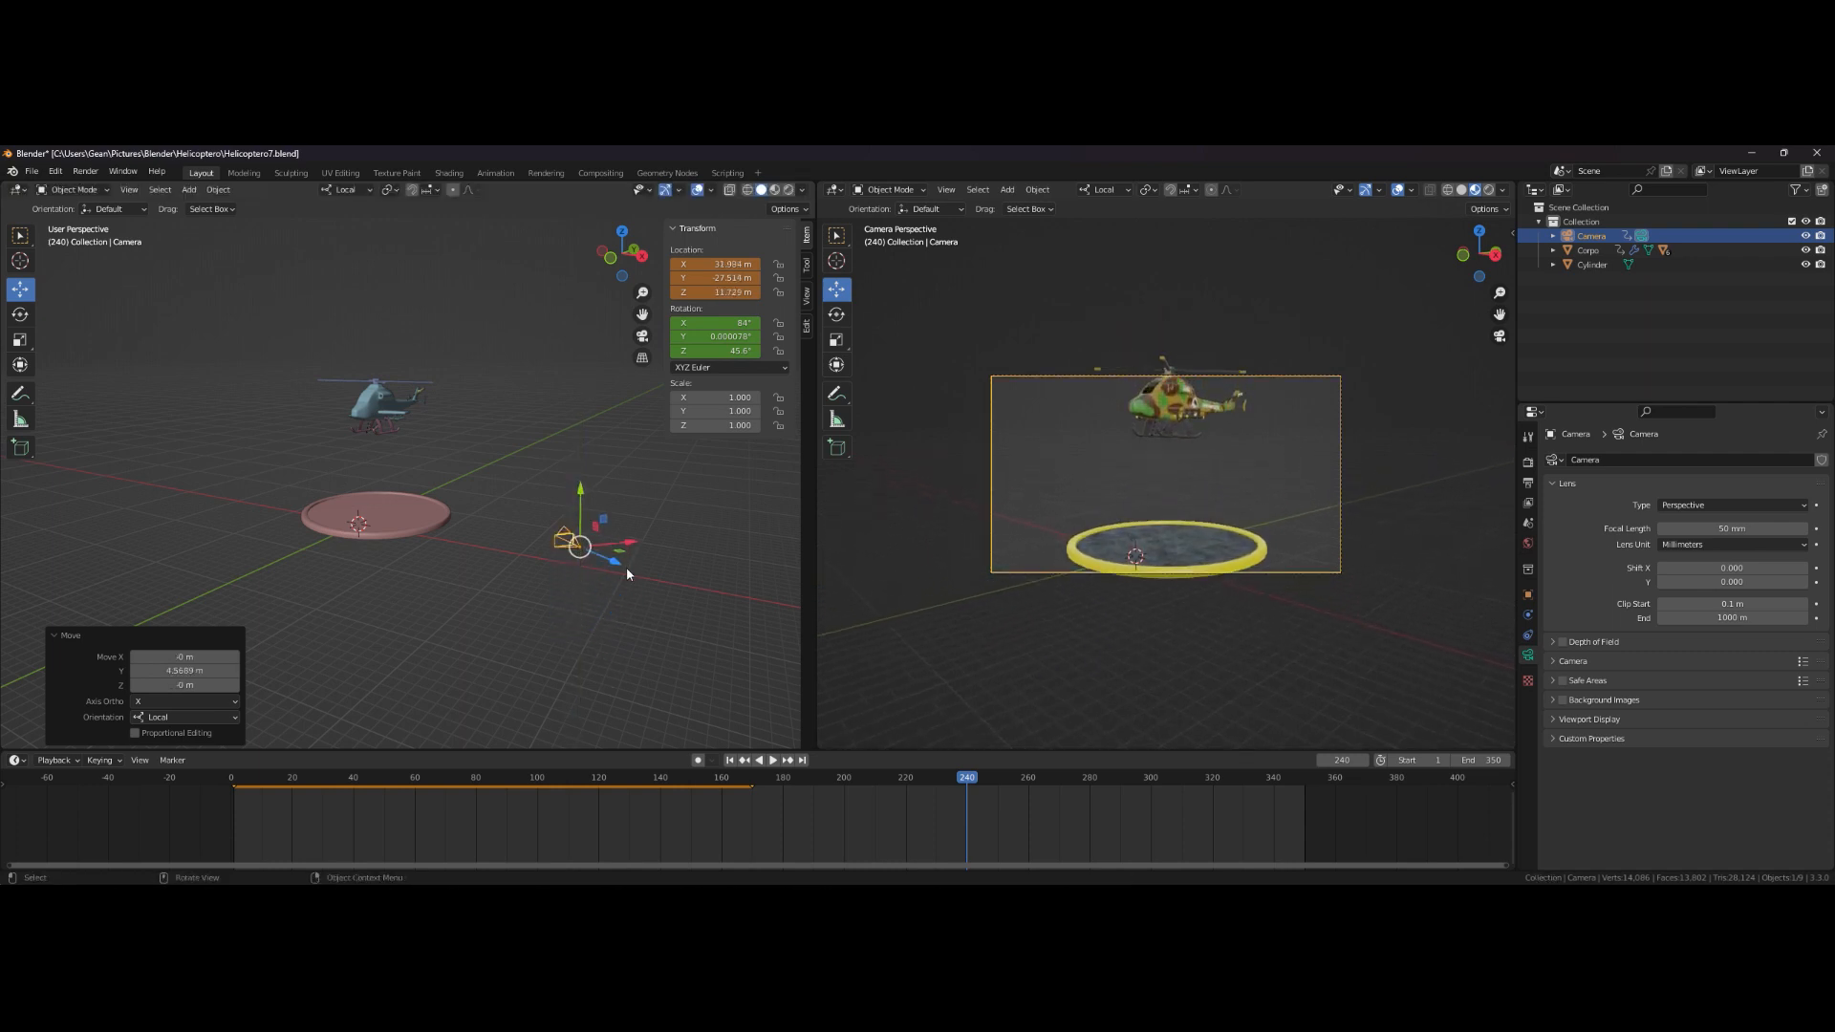
pyautogui.moveTo(623, 566); pyautogui.dragTo(685, 594)
pyautogui.moveTo(647, 531); pyautogui.dragTo(645, 480)
pyautogui.scroll(-2, 612, 543)
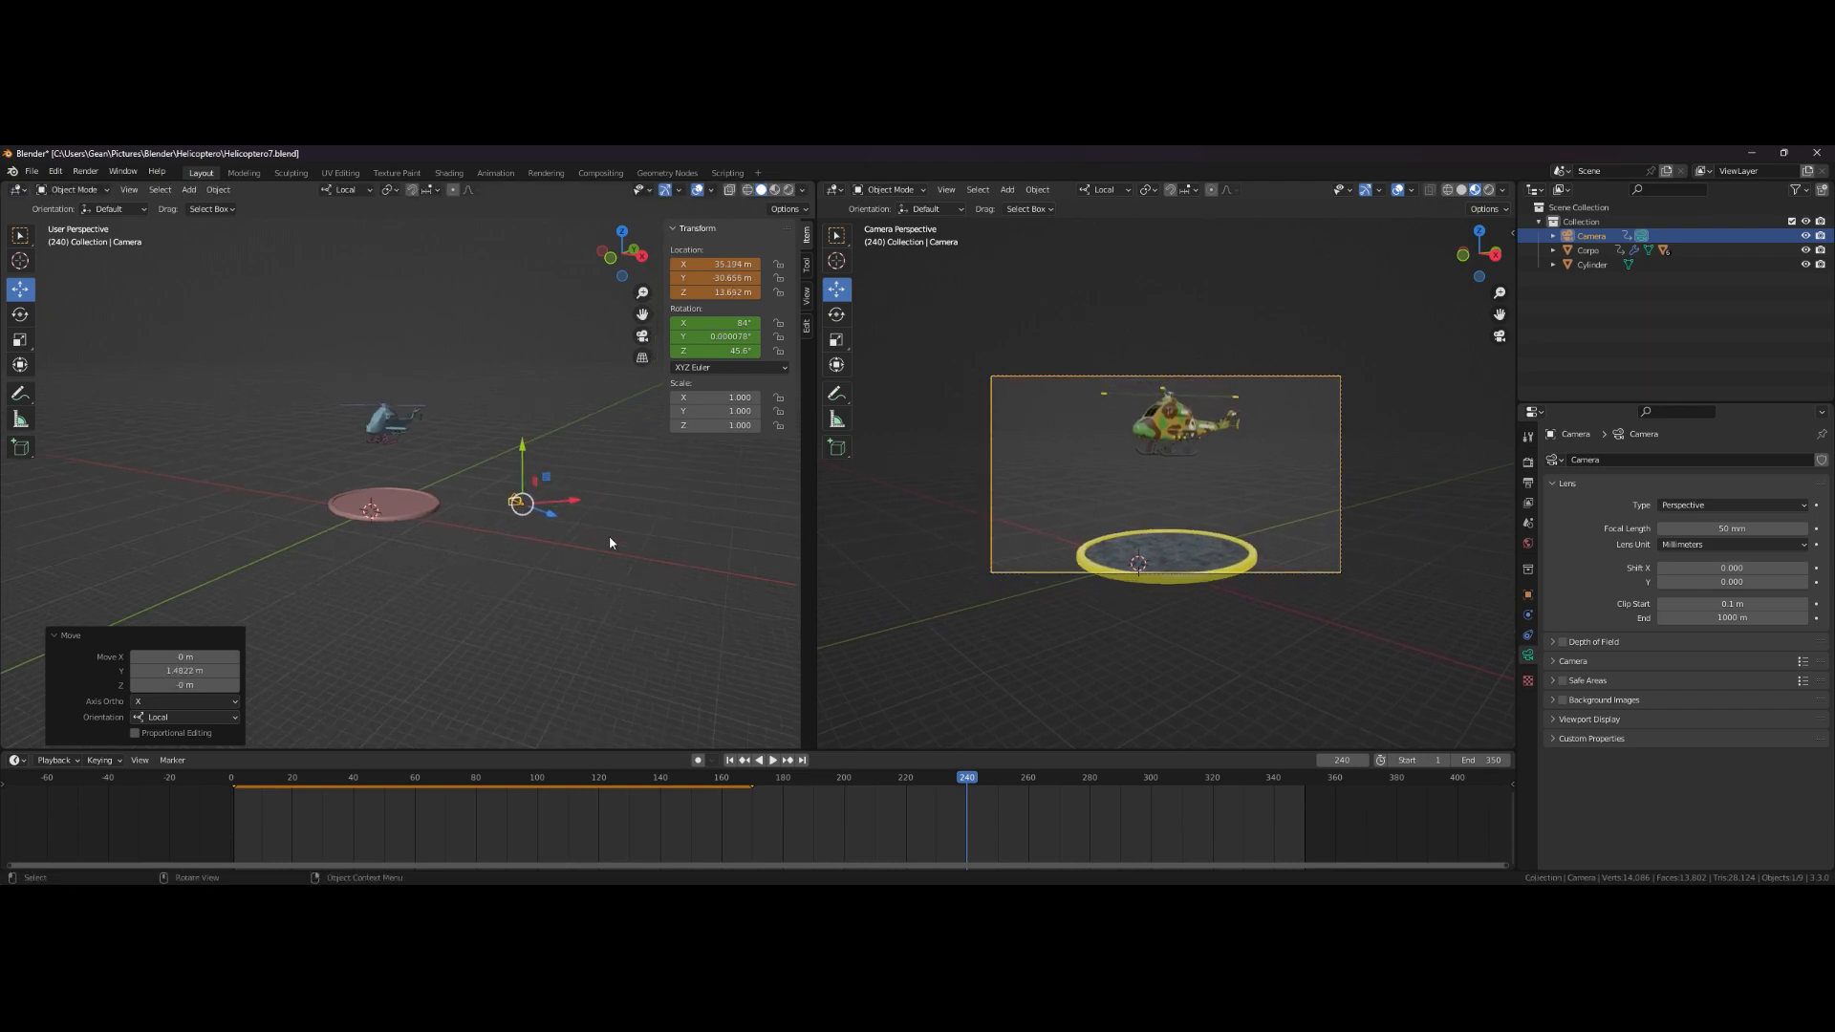
pyautogui.moveTo(600, 543); pyautogui.dragTo(586, 551, button='middle')
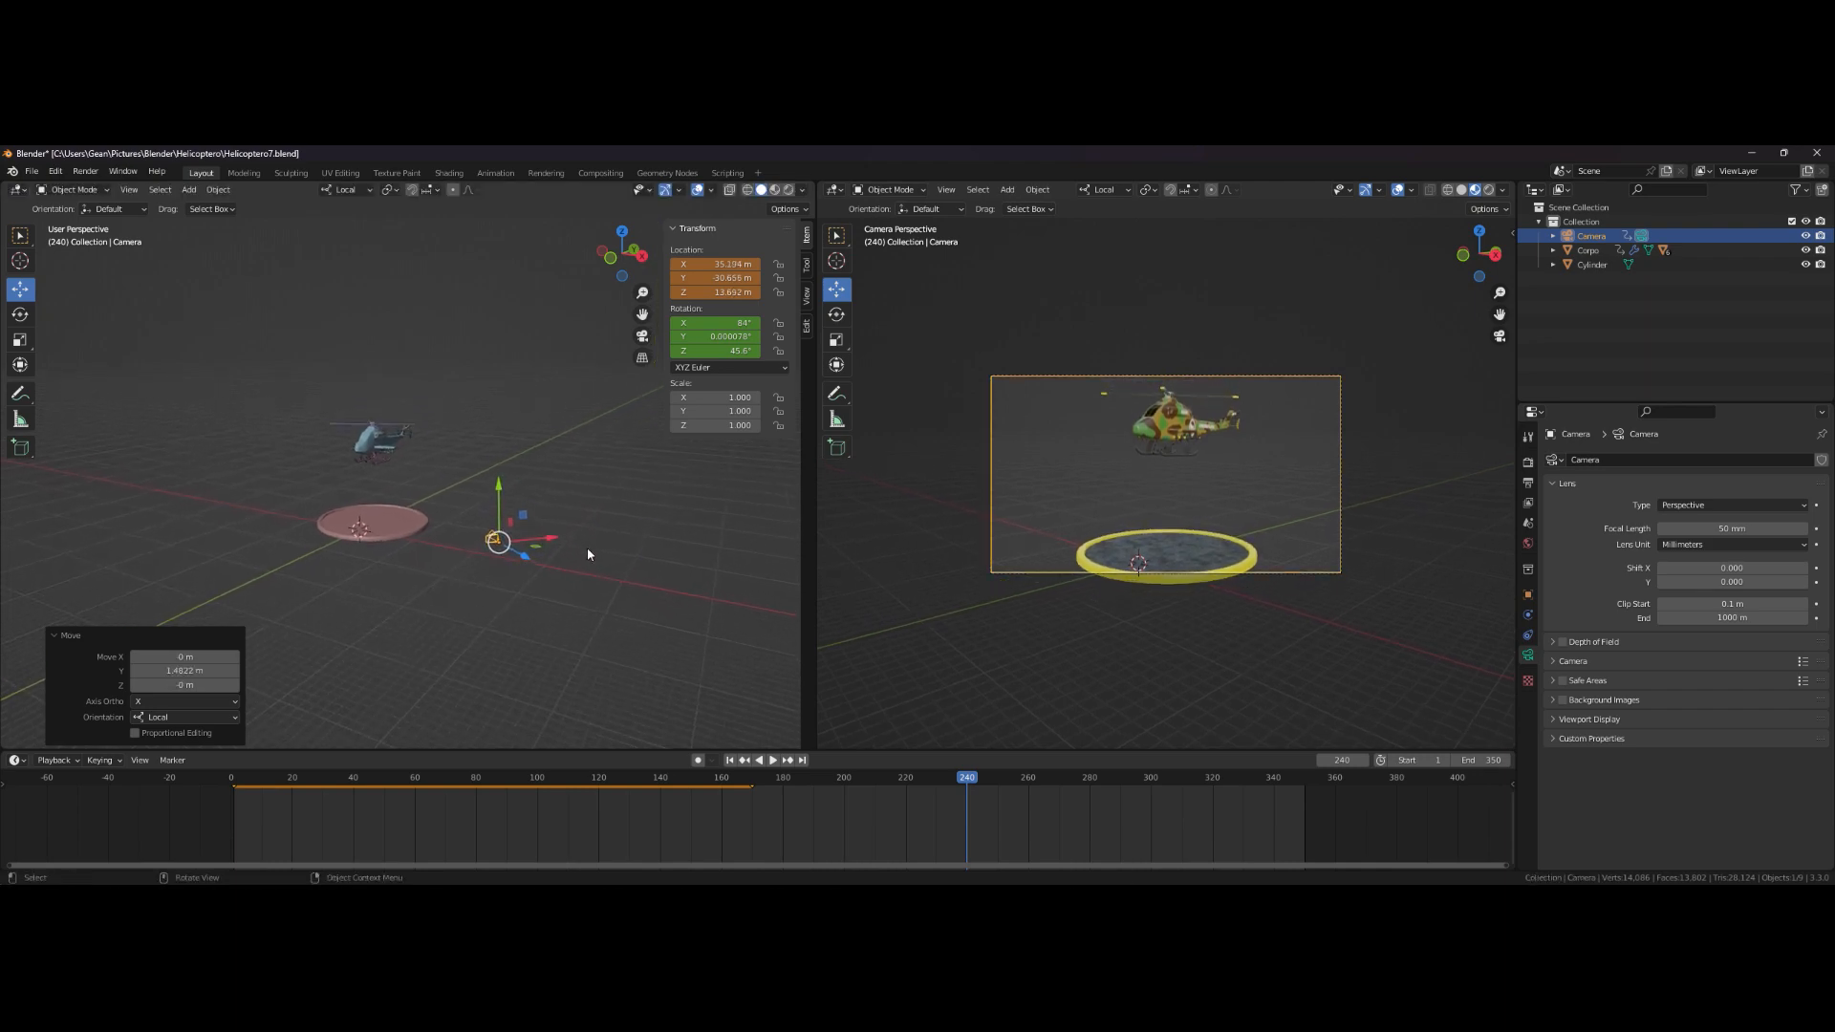
pyautogui.moveTo(525, 565); pyautogui.dragTo(579, 583)
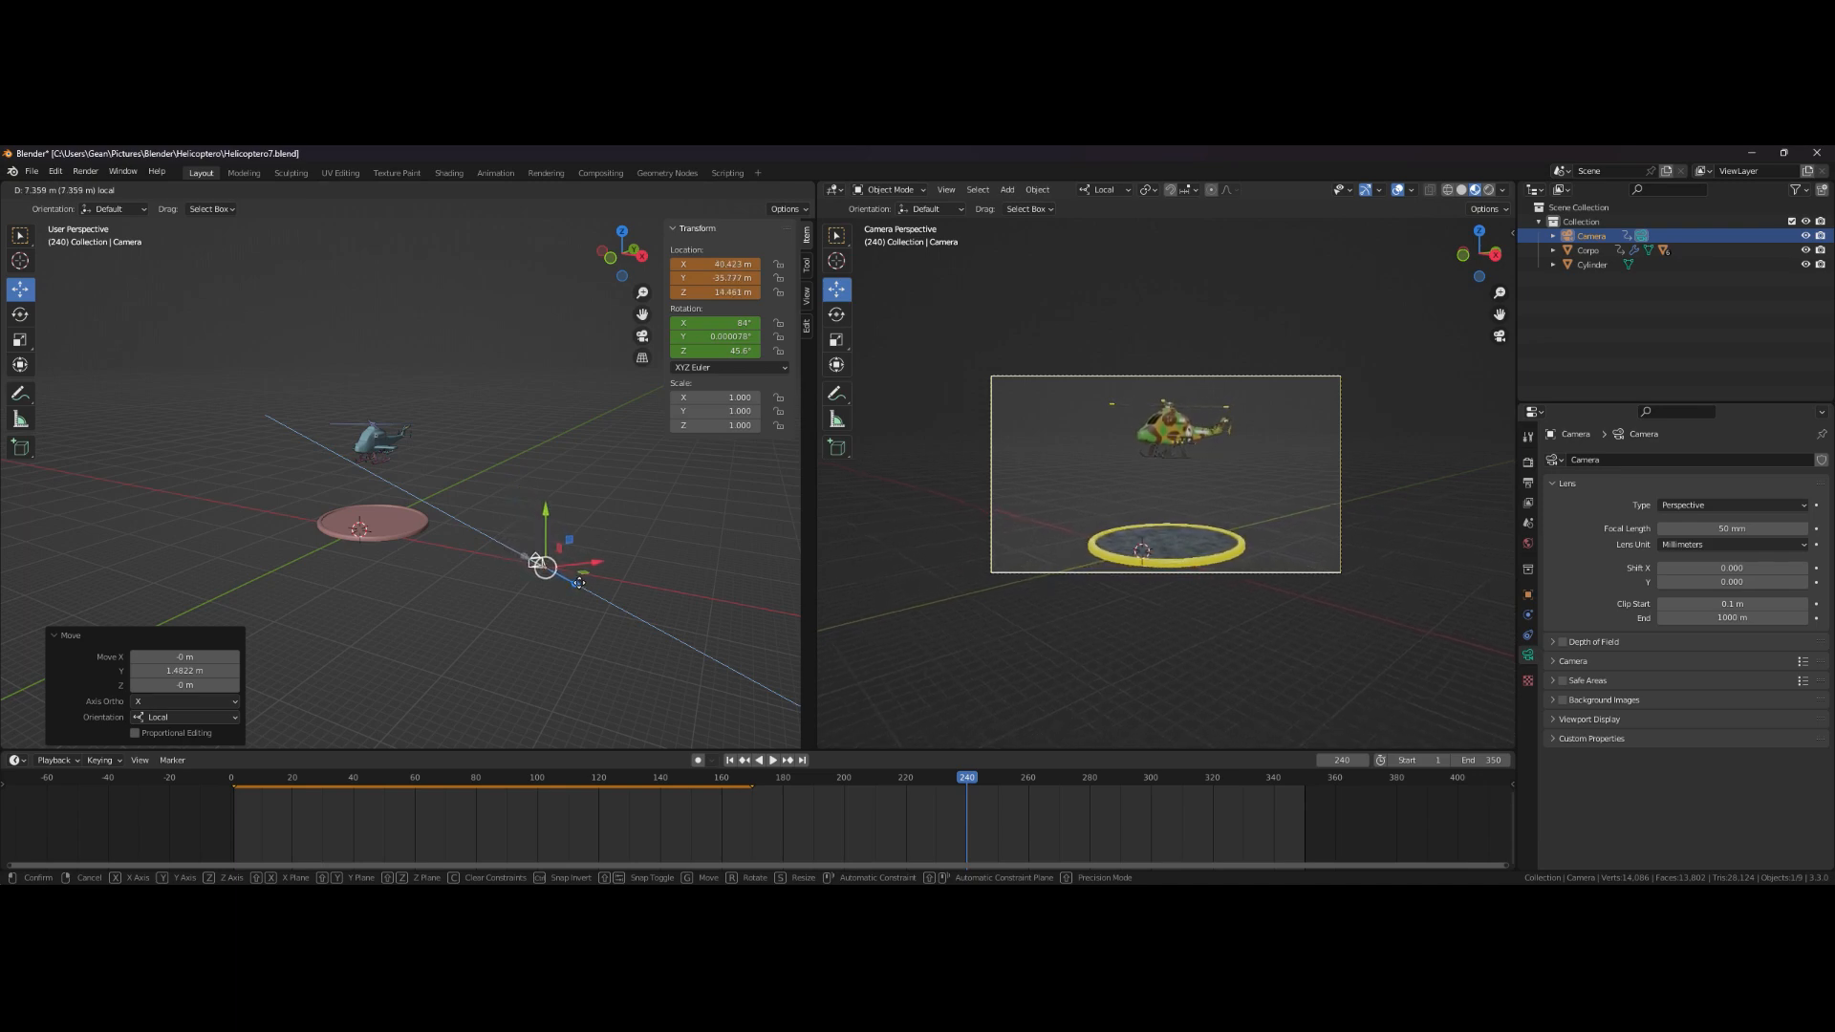
pyautogui.moveTo(579, 583); pyautogui.dragTo(576, 582)
pyautogui.moveTo(541, 515); pyautogui.dragTo(542, 424)
# - Tilt the camera about its local X axis by about -15 degrees and shift it to recenter the helicopter
pyautogui.click(20, 314)
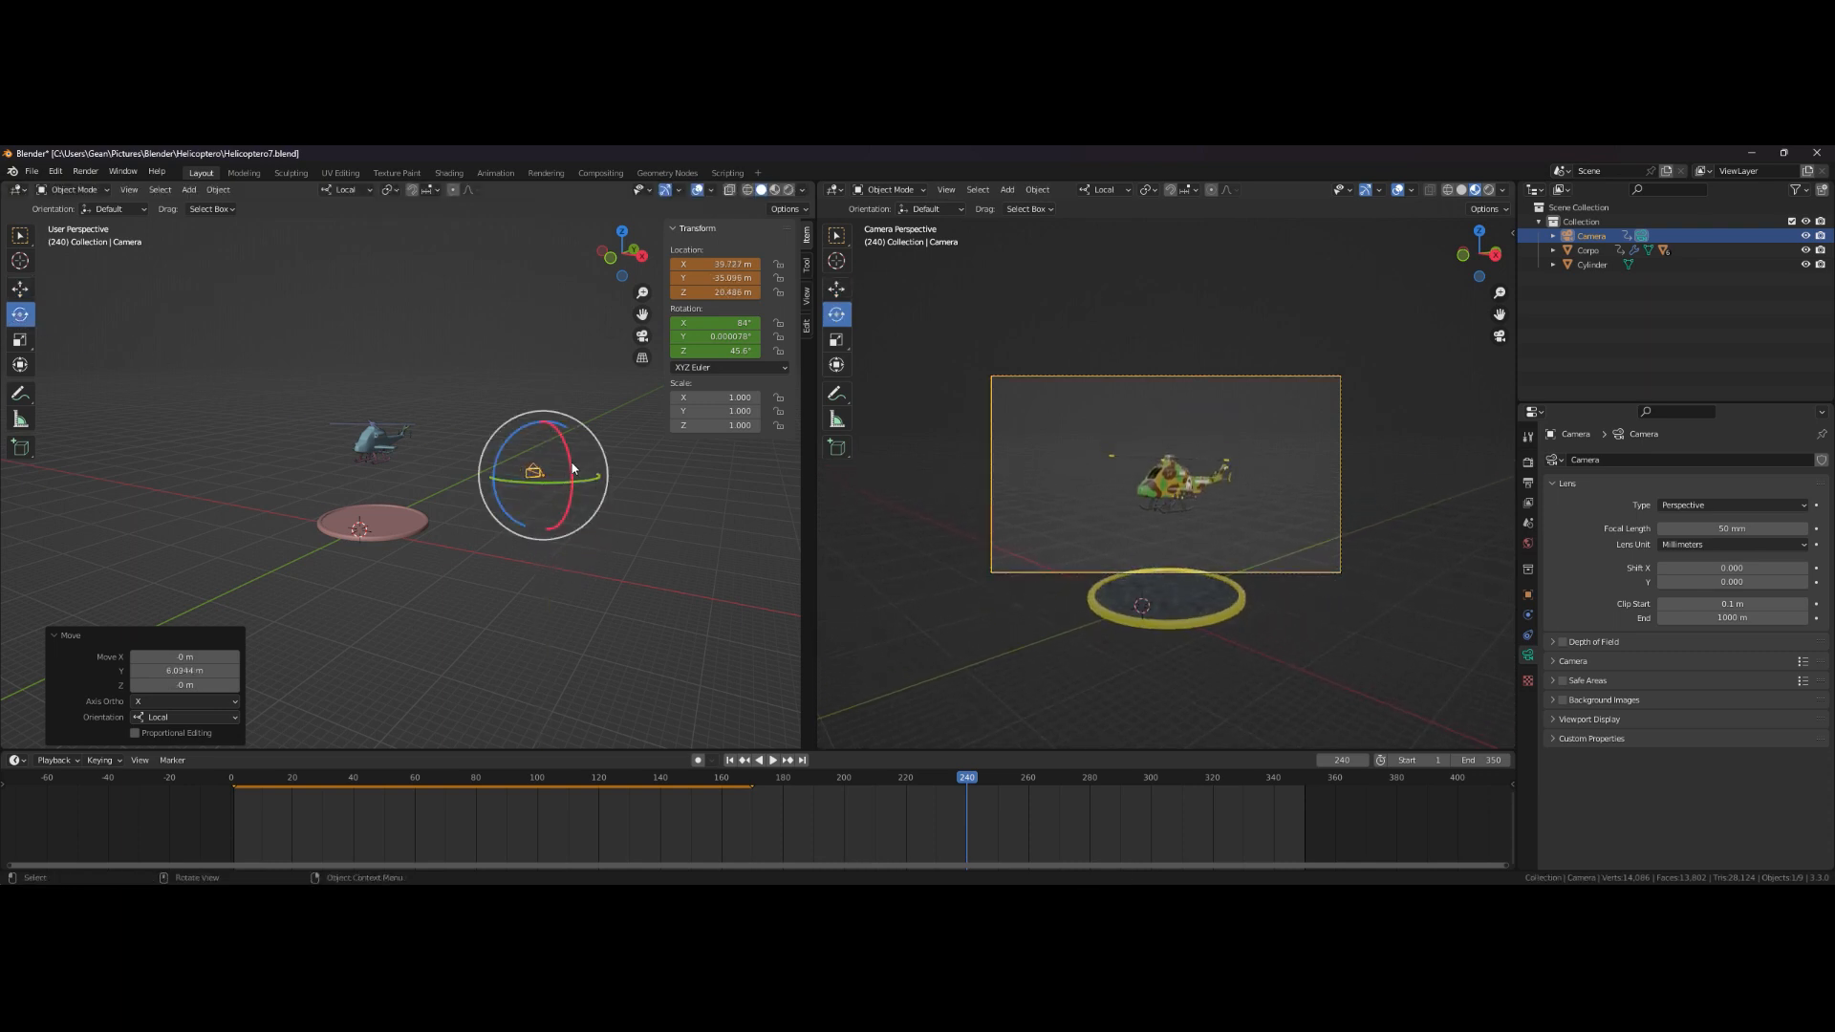
pyautogui.moveTo(566, 459)
pyautogui.mouseDown()
pyautogui.moveTo(560, 445)
pyautogui.moveTo(568, 472)
pyautogui.mouseUp()
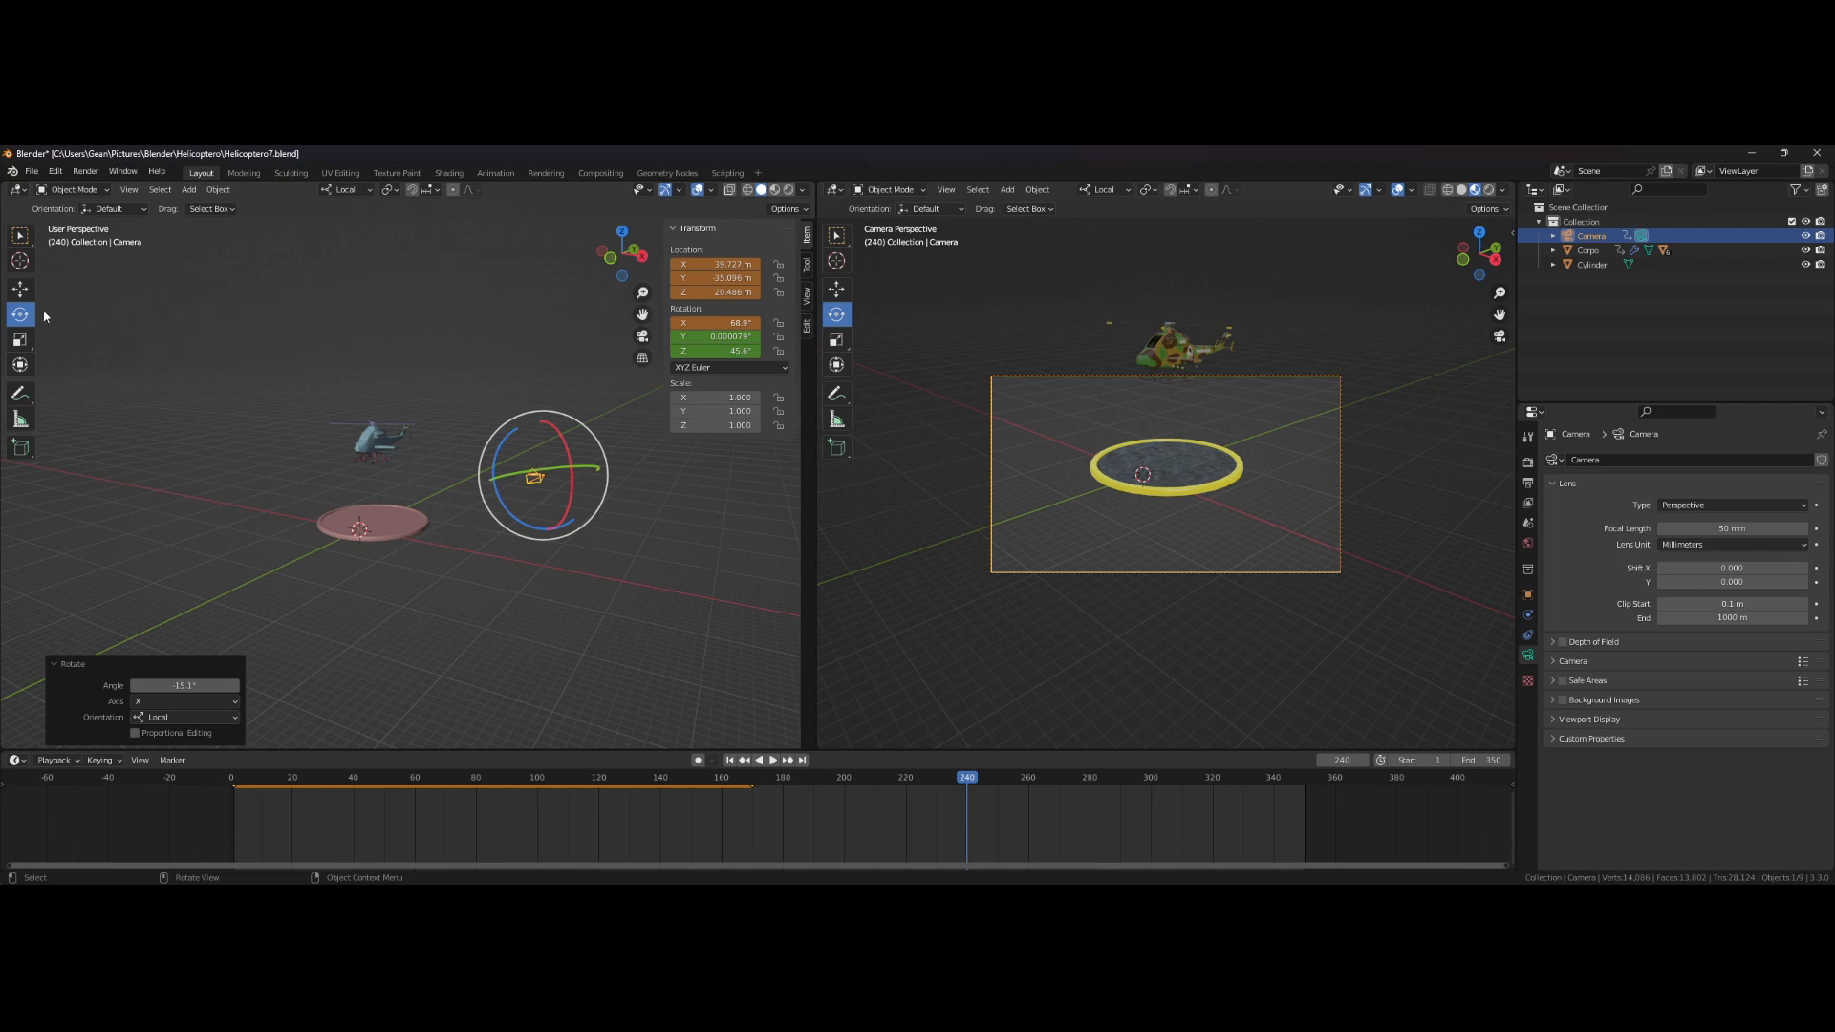
pyautogui.click(19, 289)
pyautogui.moveTo(598, 478); pyautogui.dragTo(532, 478)
pyautogui.moveTo(468, 427); pyautogui.dragTo(462, 330)
pyautogui.moveTo(504, 364); pyautogui.dragTo(620, 434, button='middle')
pyautogui.moveTo(514, 350); pyautogui.dragTo(587, 350)
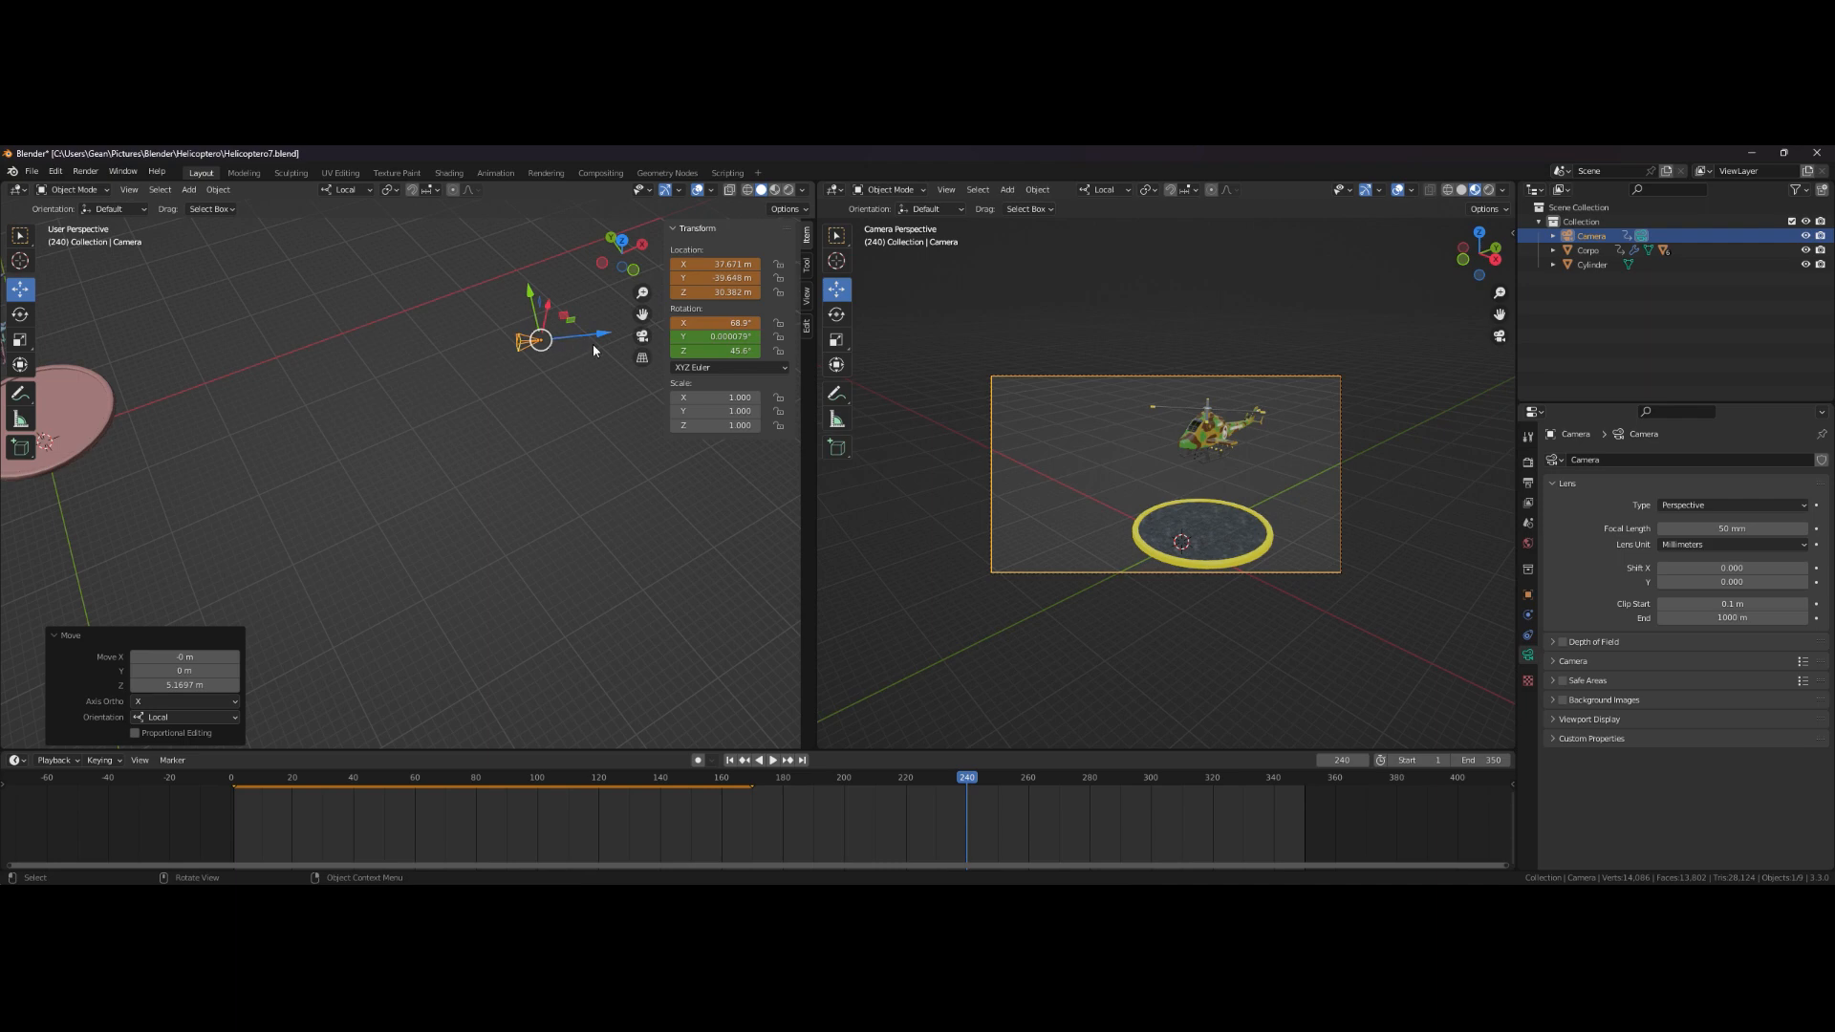
pyautogui.scroll(-5, 599, 411)
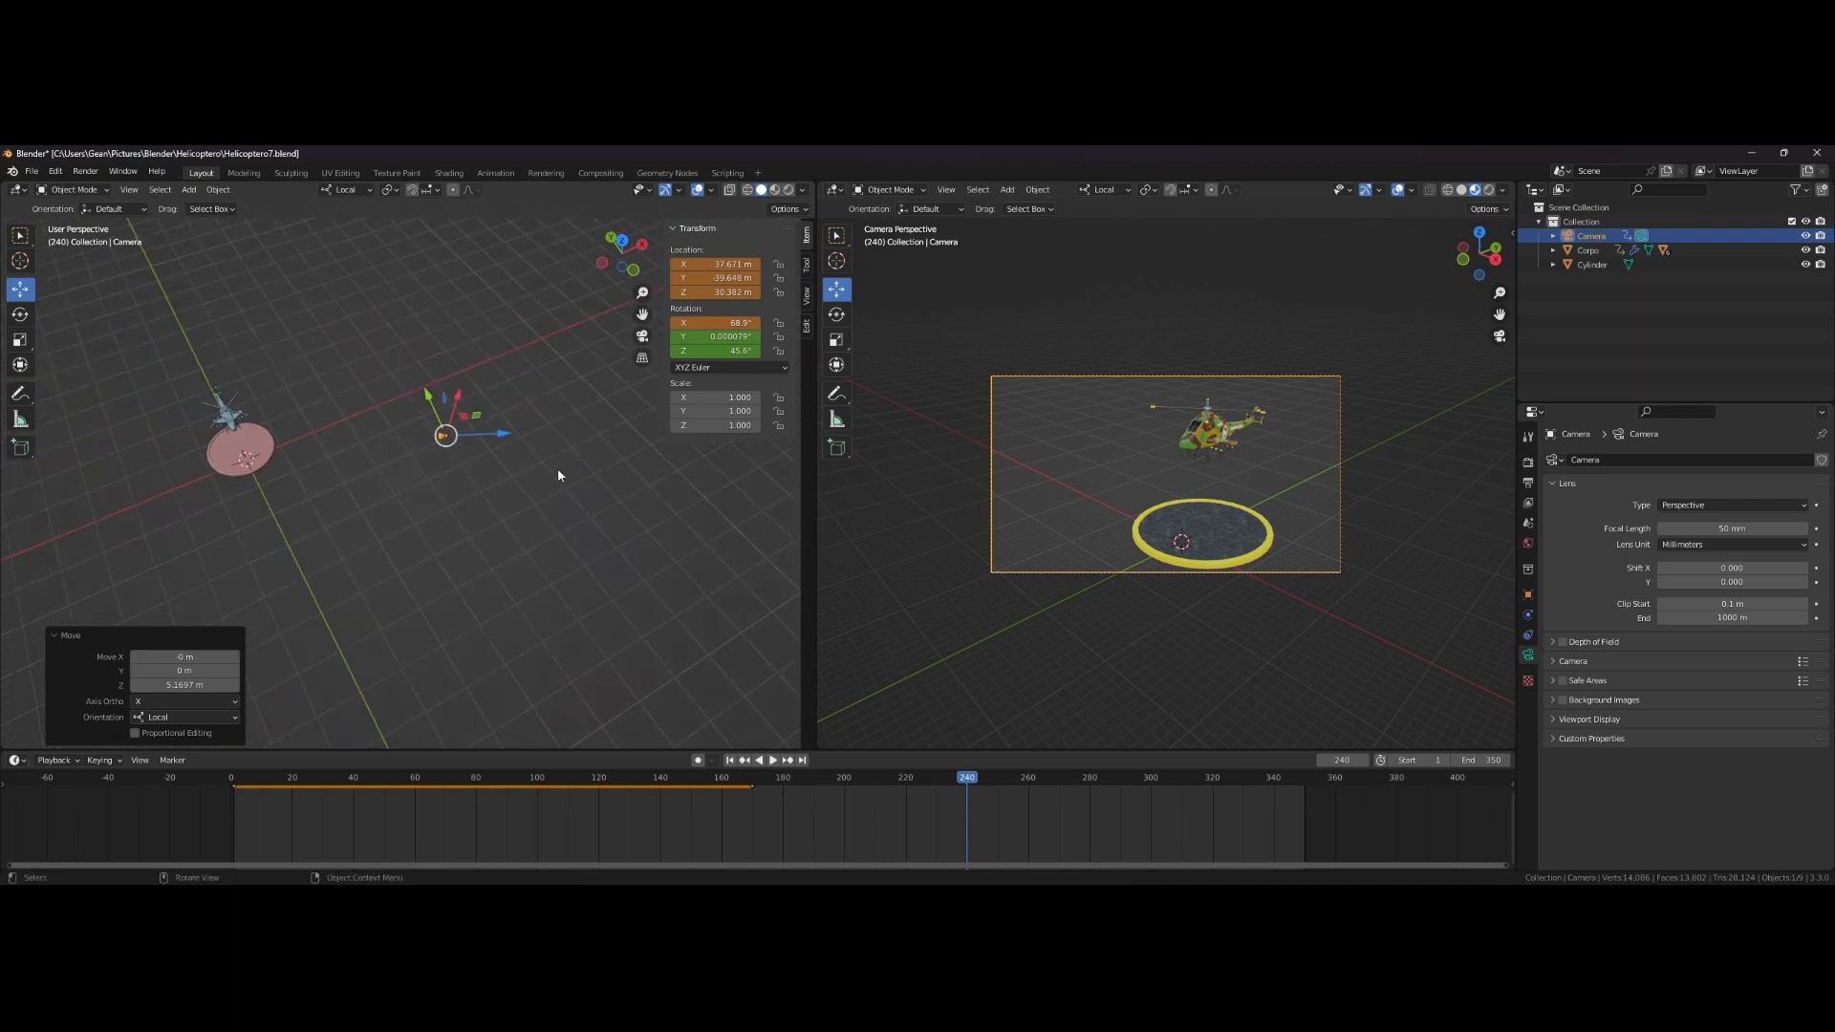
pyautogui.moveTo(508, 435); pyautogui.dragTo(472, 415)
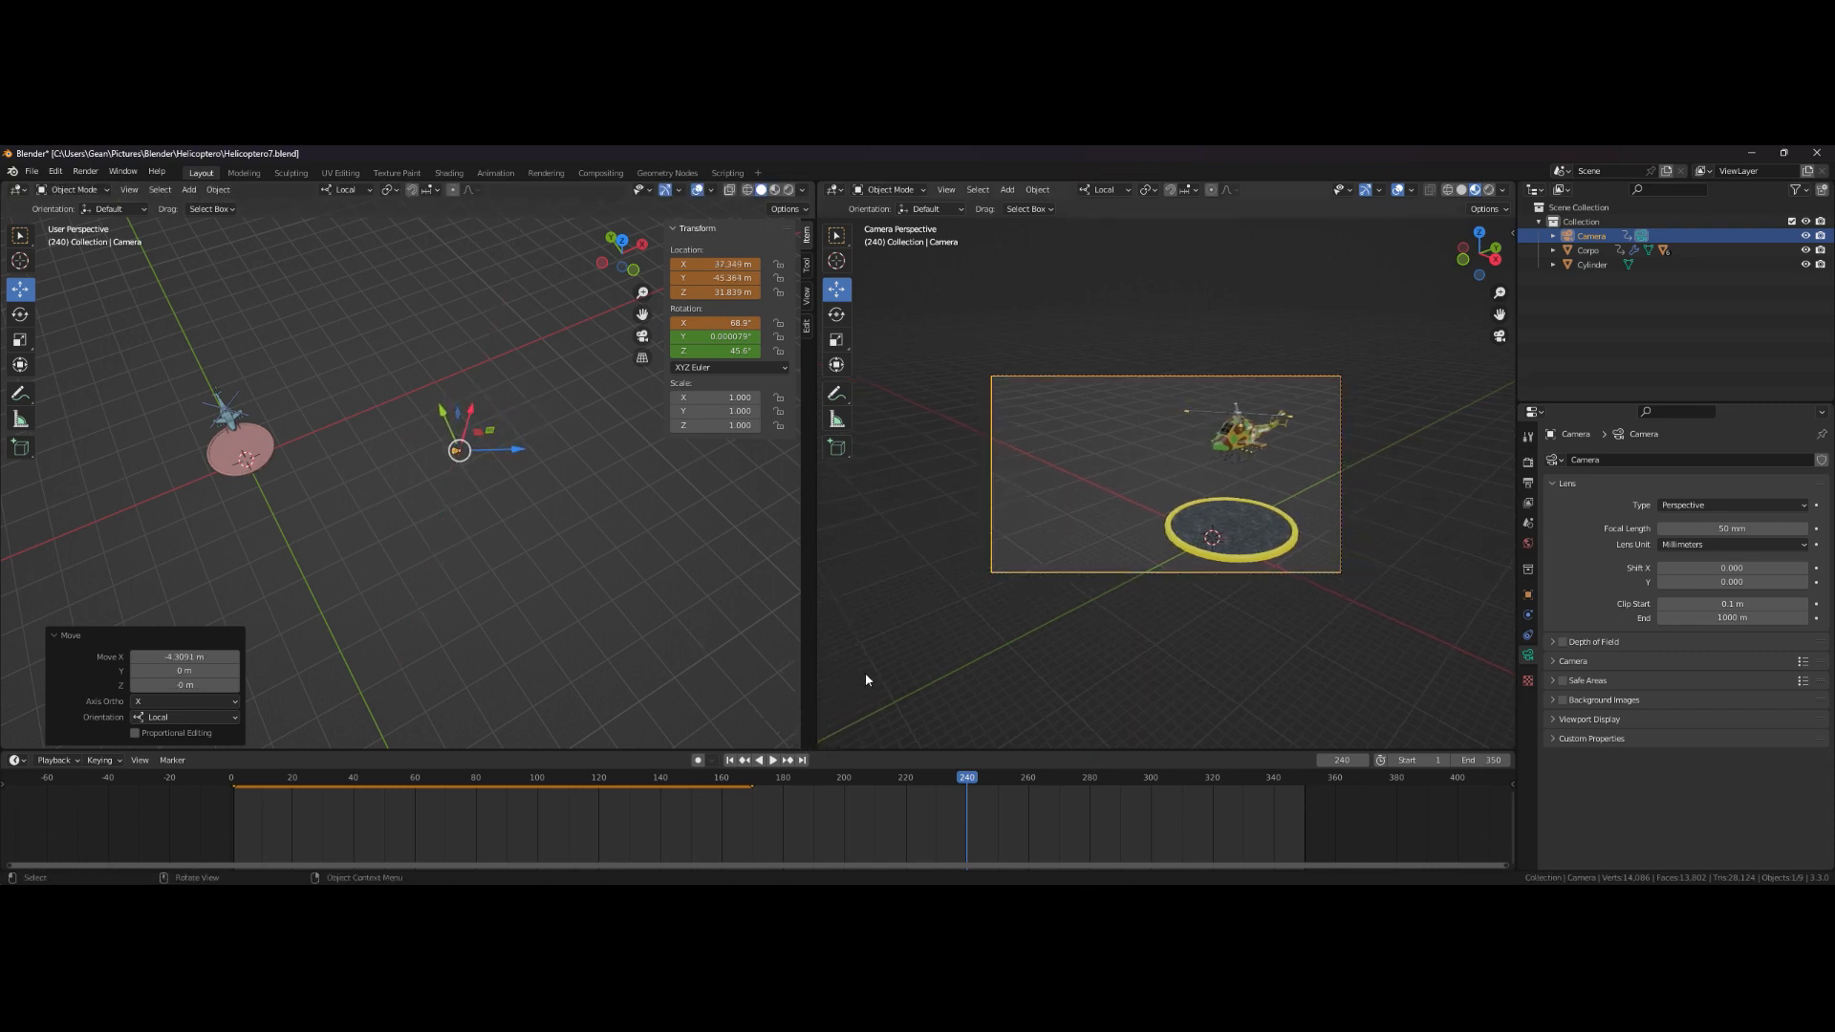
# - Insert a Location & Rotation keyframe for the camera at frame 240
pyautogui.press('i')
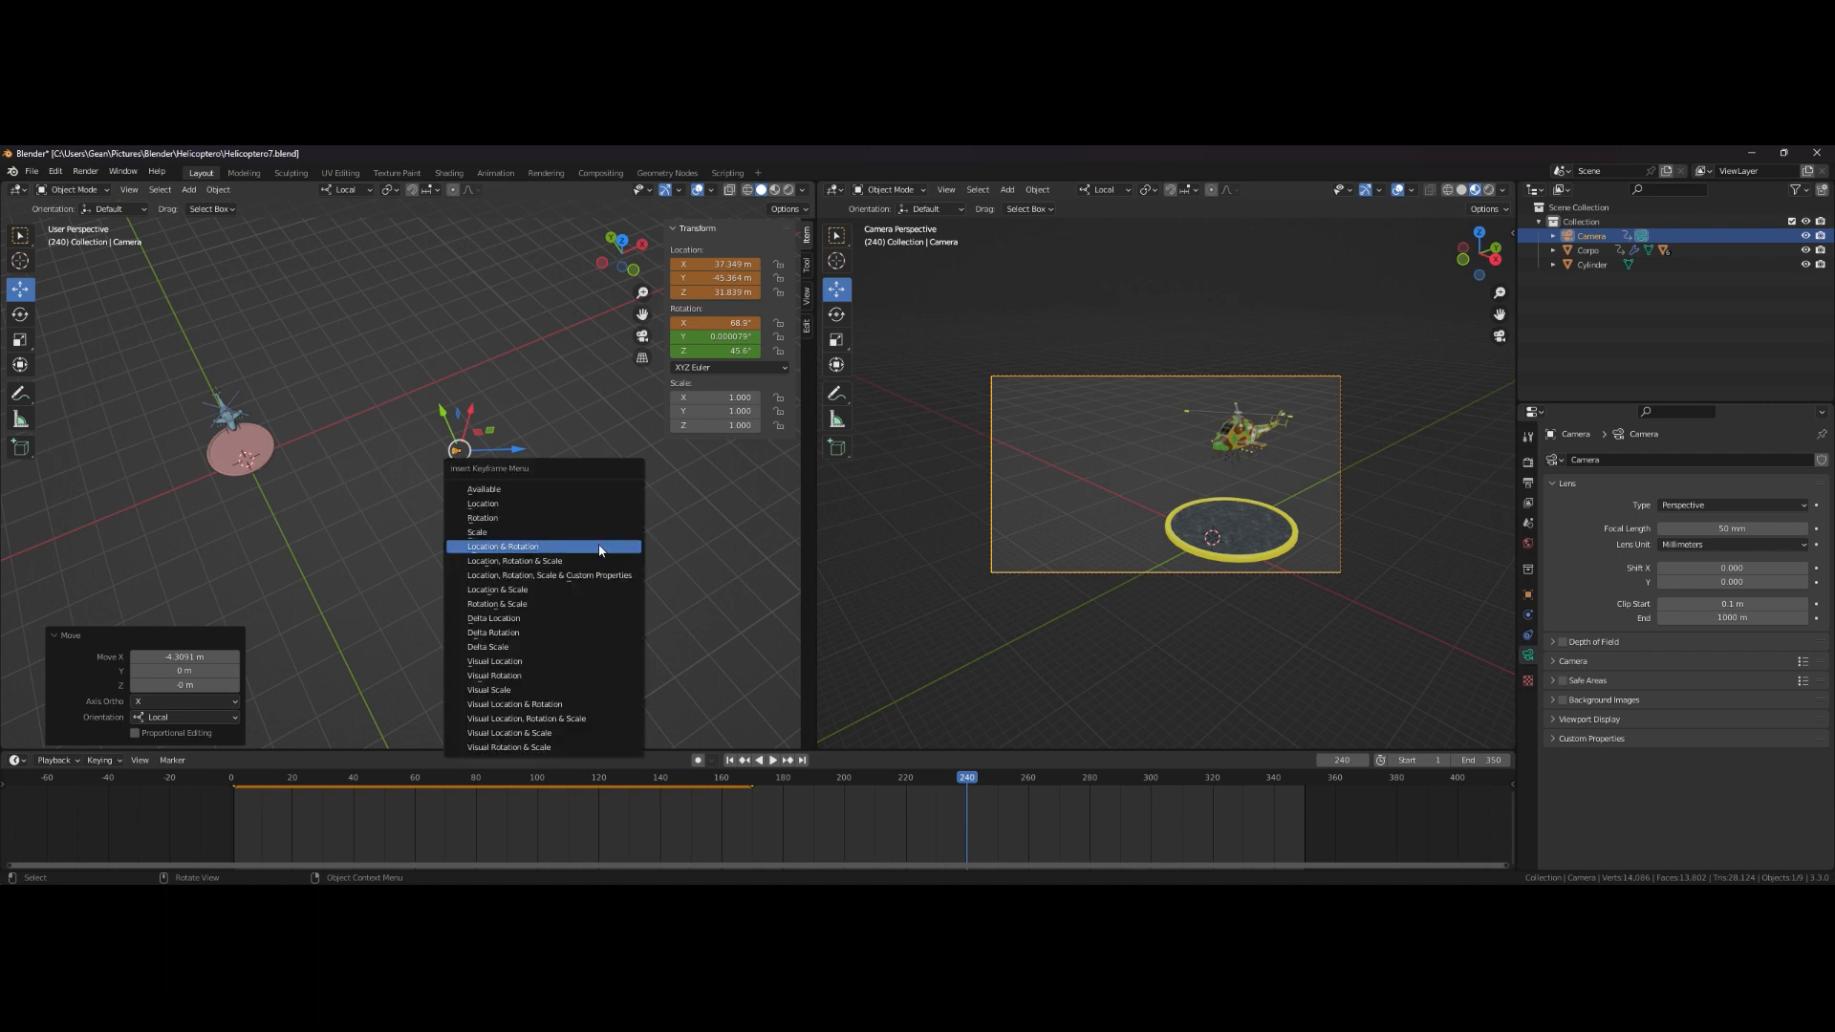
pyautogui.click(595, 547)
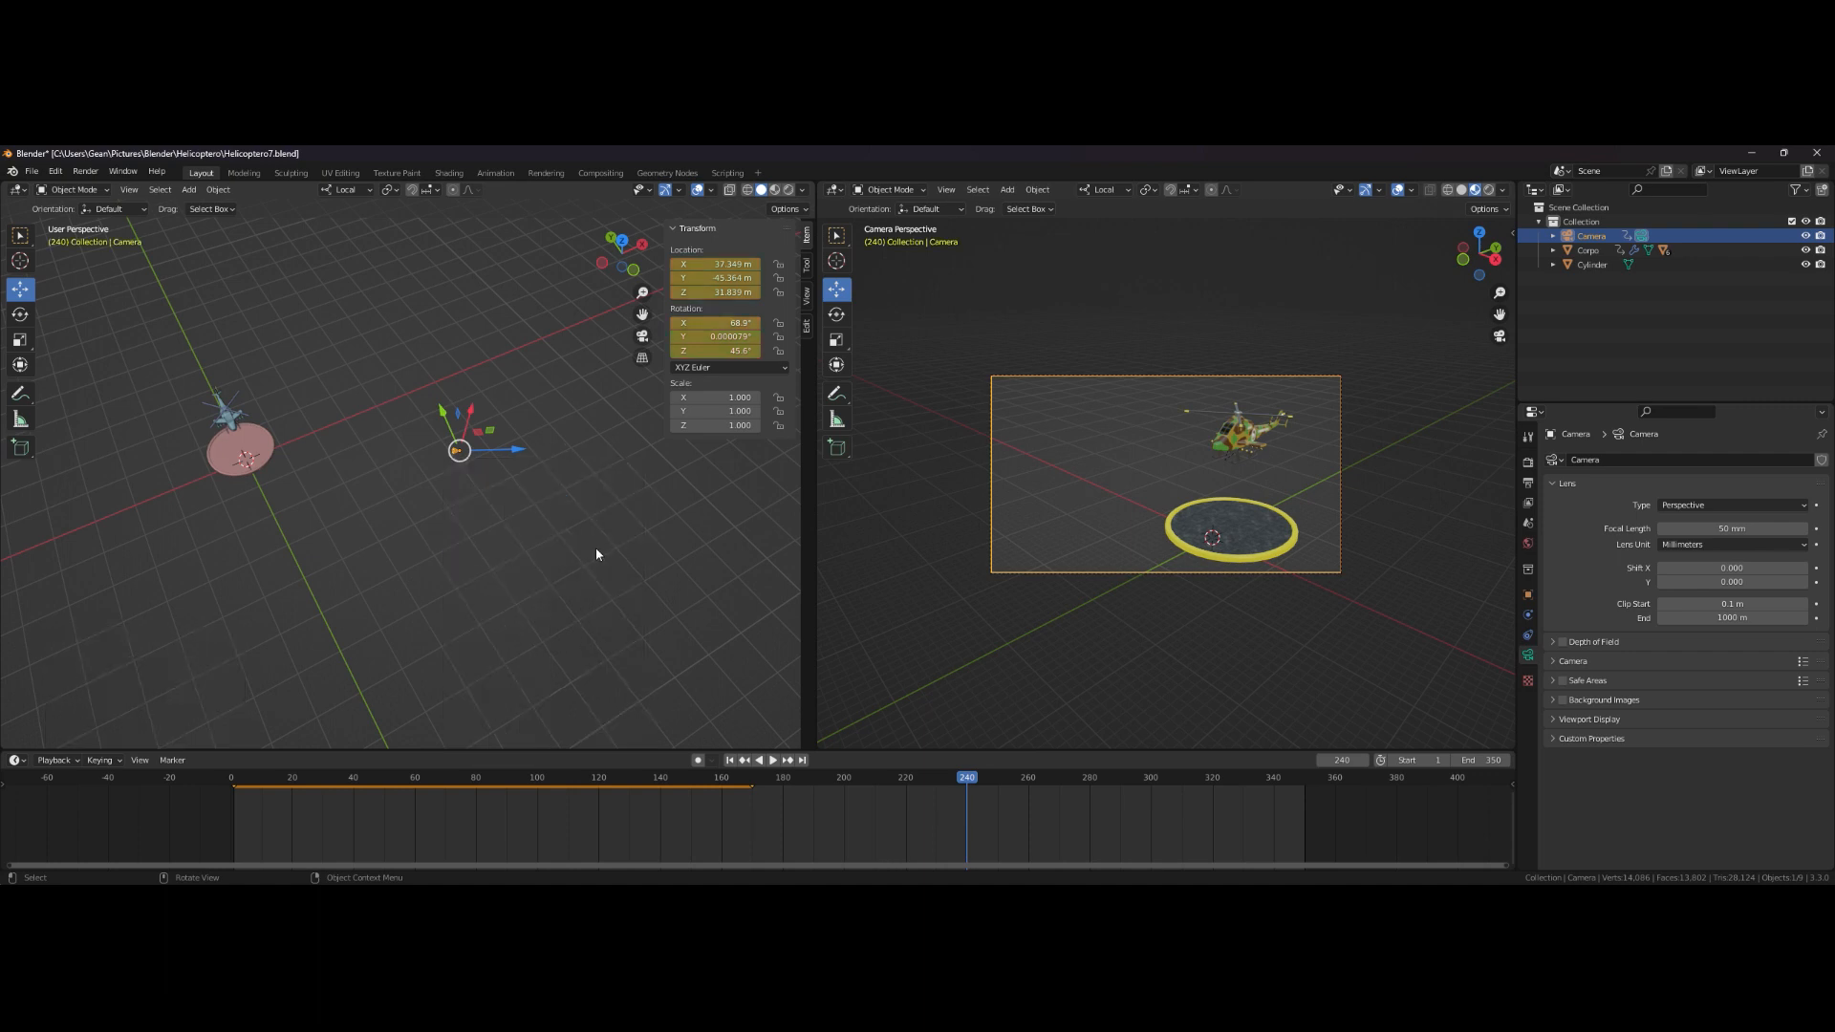
# - Play the animation from the start and stop it near the end of the climb
pyautogui.click(730, 759)
pyautogui.click(774, 760)
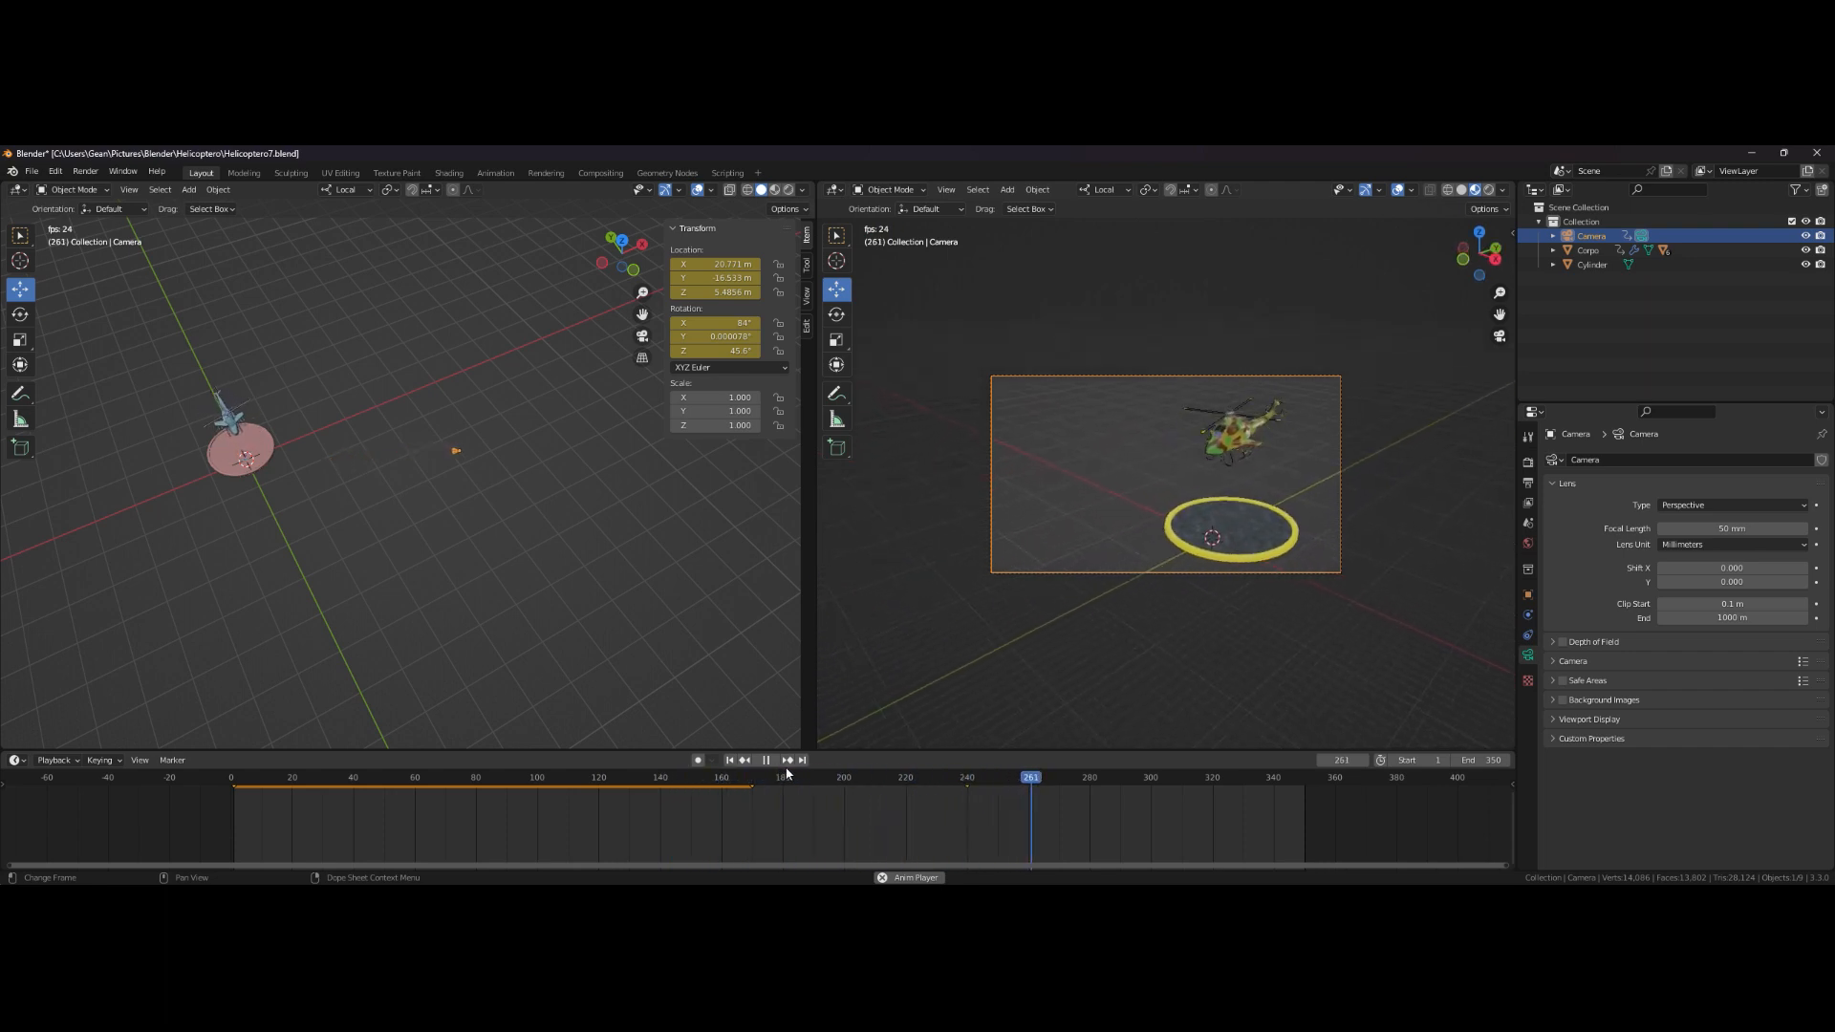
pyautogui.click(770, 762)
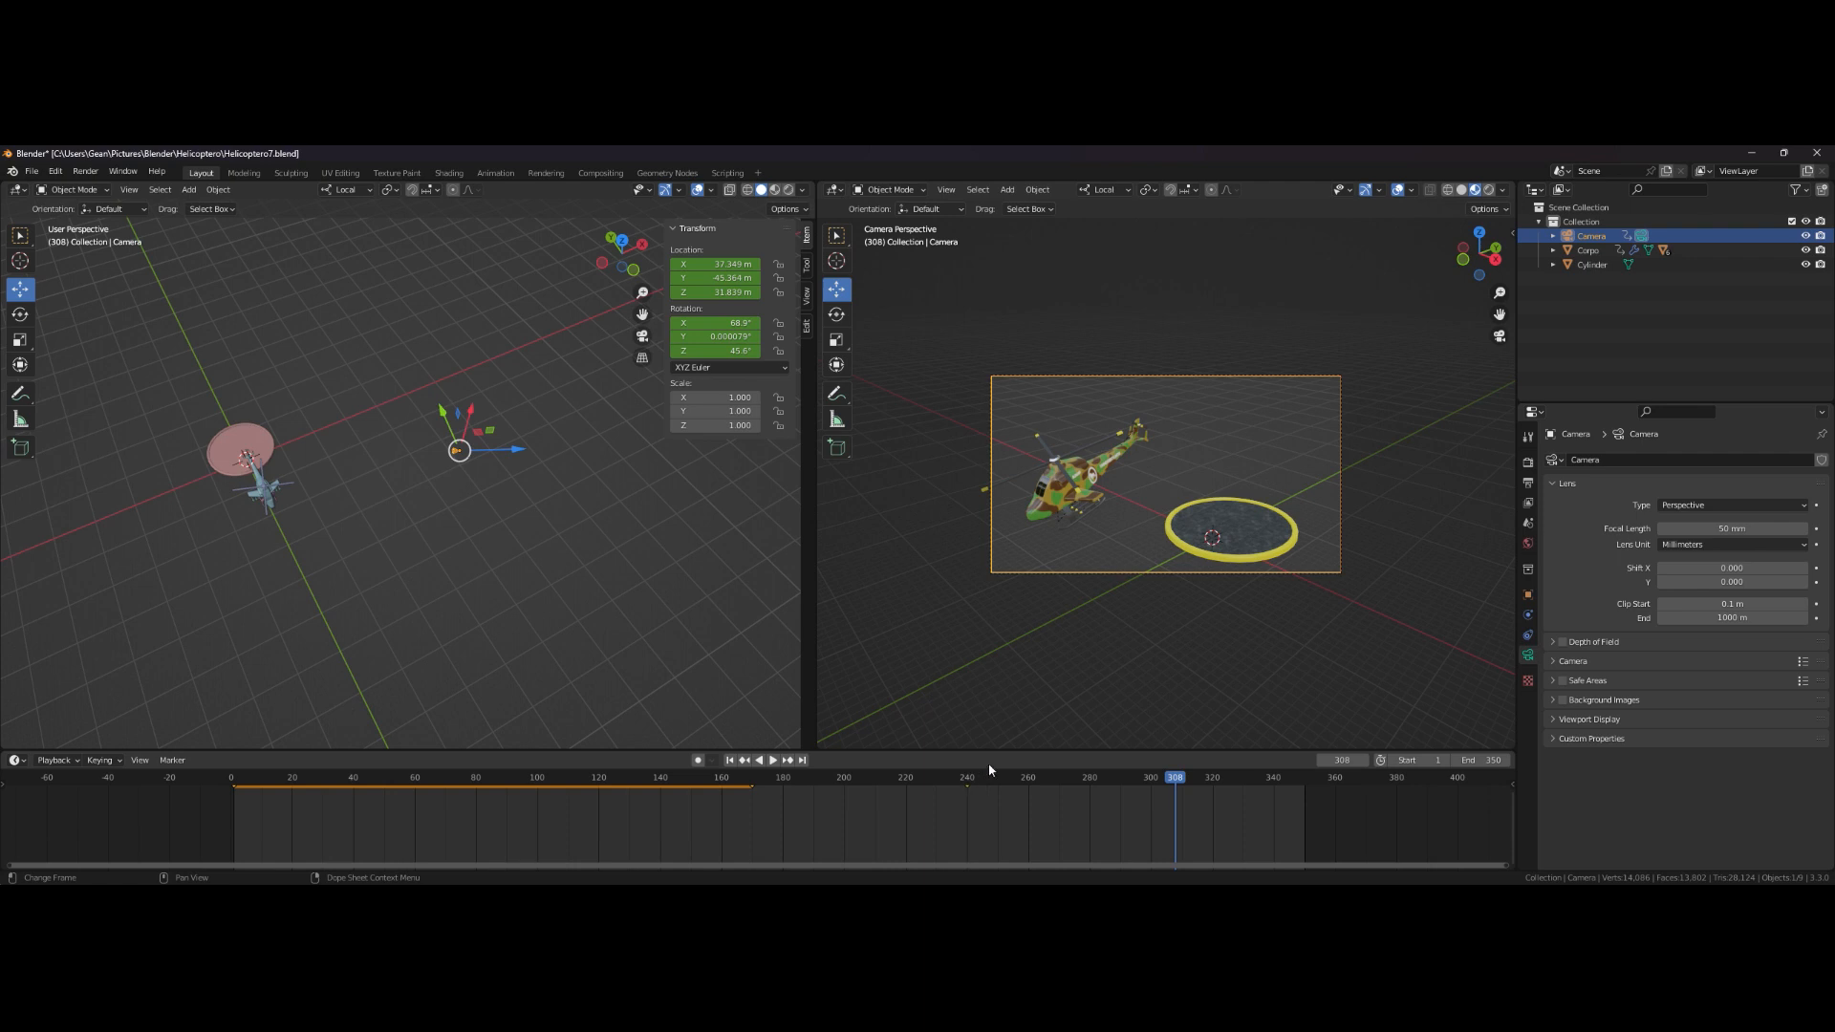
# - Insert a Location & Rotation keyframe for the camera at frame 300
pyautogui.moveTo(1179, 781)
pyautogui.mouseDown()
pyautogui.moveTo(1008, 775)
pyautogui.moveTo(1146, 782)
pyautogui.mouseUp()
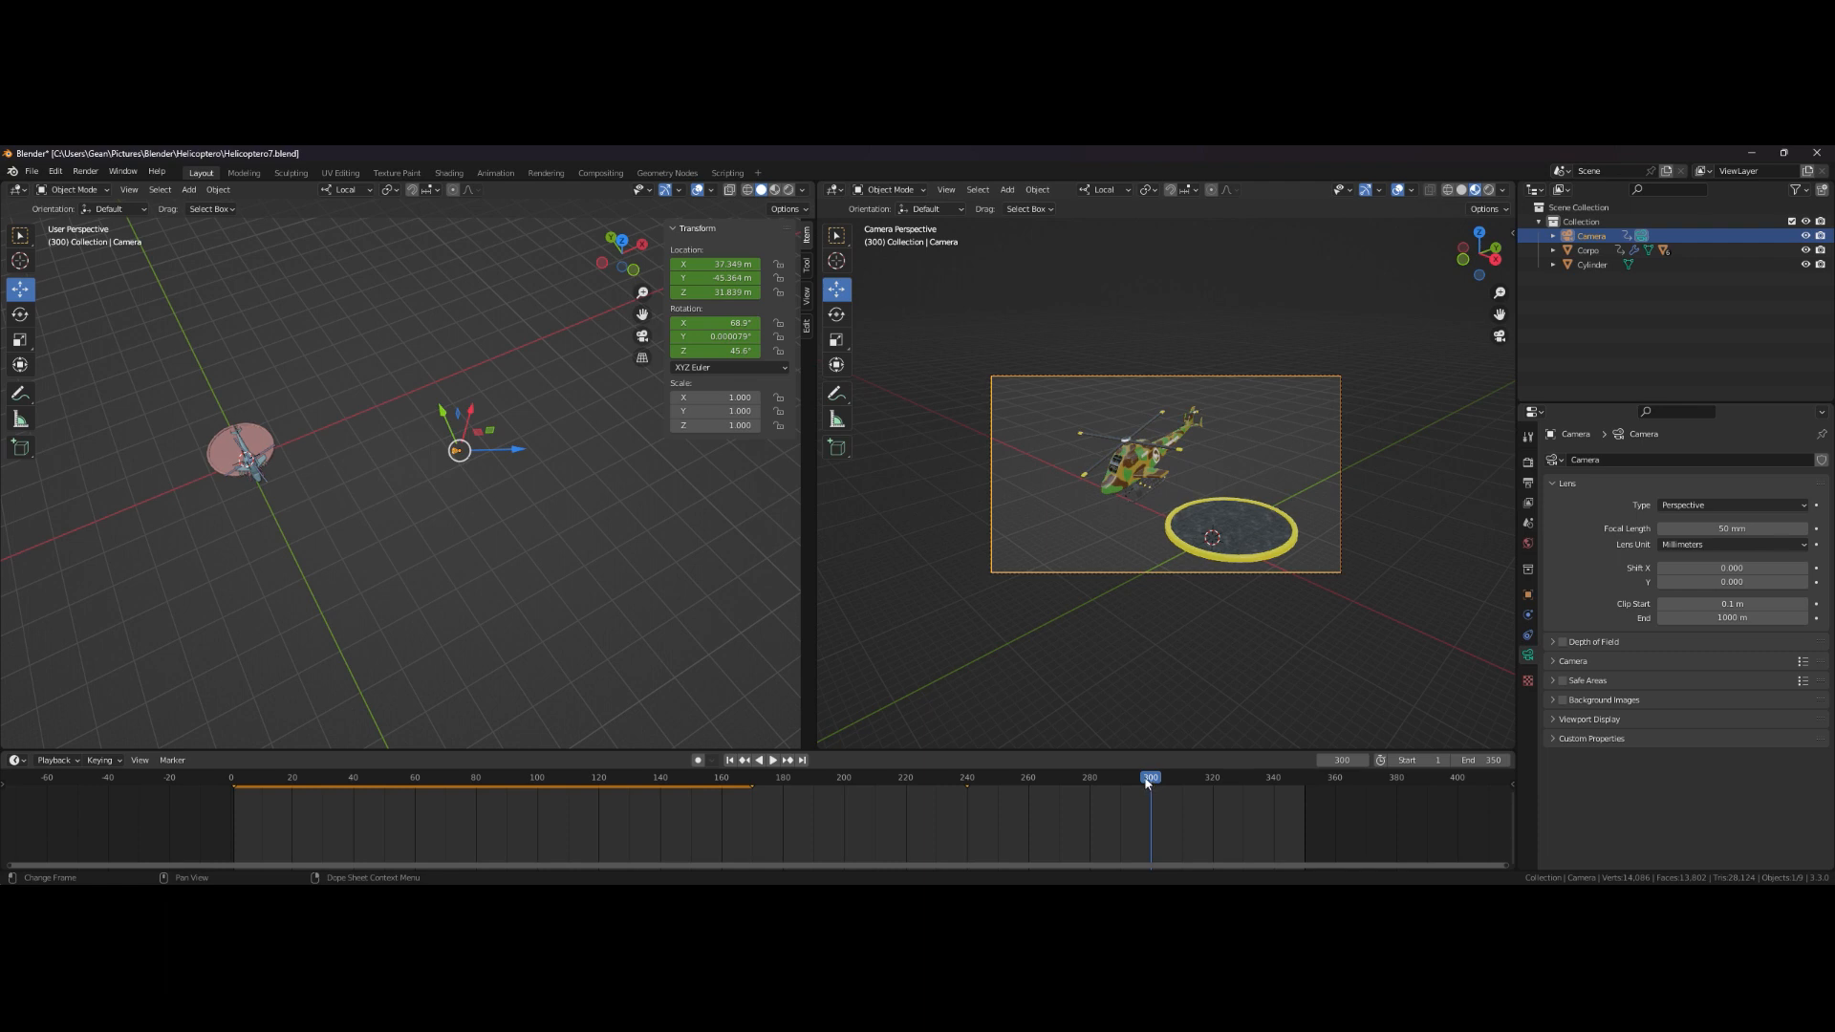
pyautogui.press('i')
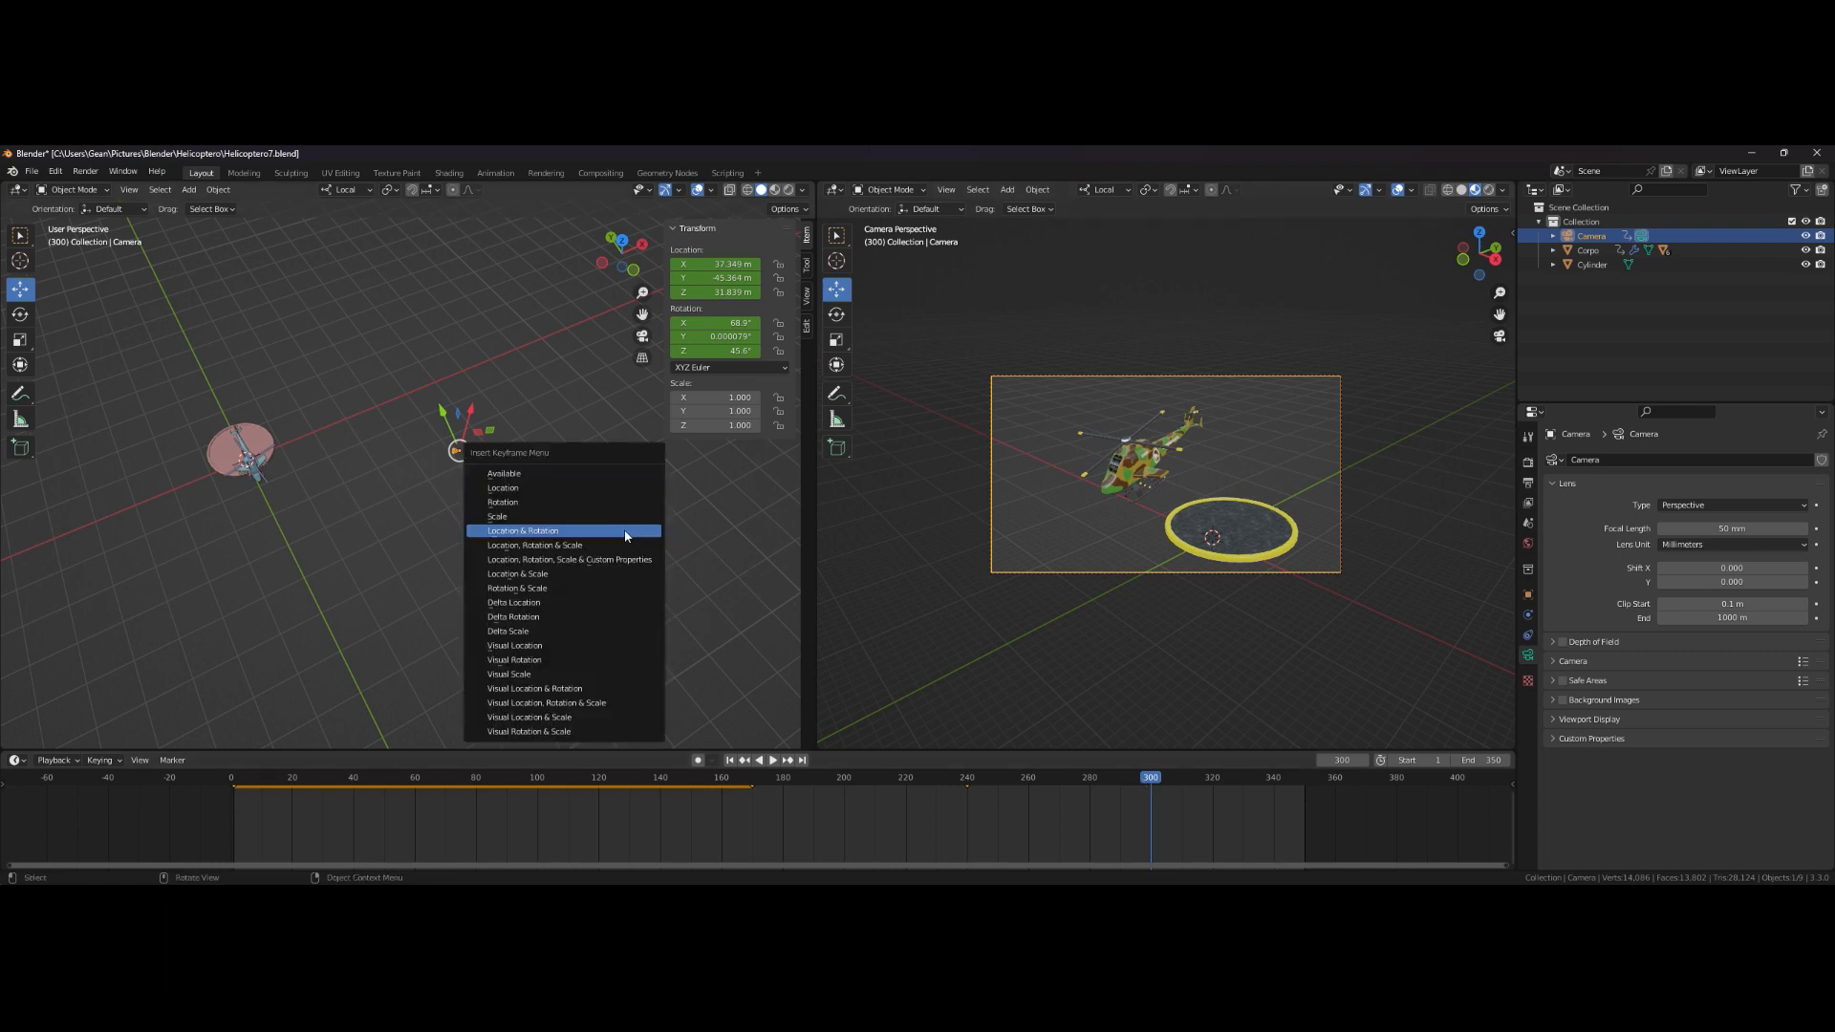
pyautogui.click(627, 531)
# - Play the animation and stop at frame 340
pyautogui.keyDown('ctrl'); pyautogui.moveTo(1022, 682); pyautogui.dragTo(1007, 635, button='middle'); pyautogui.keyUp('ctrl')
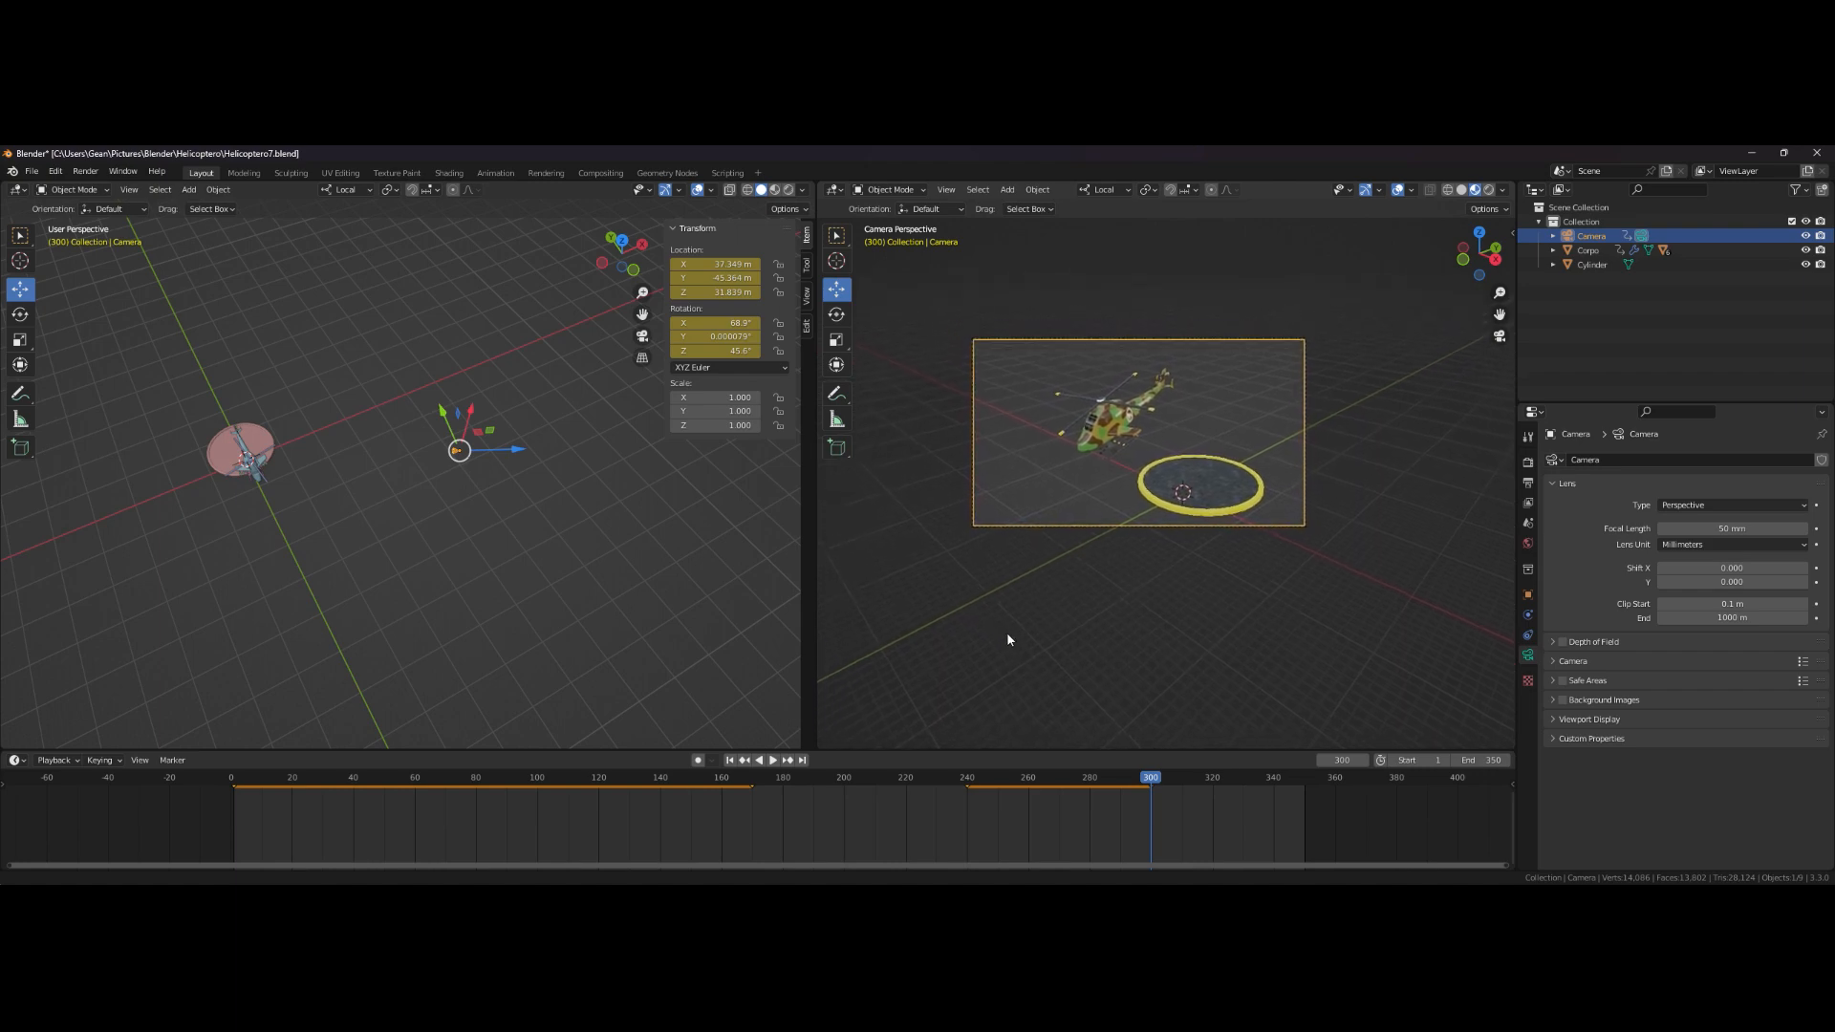
pyautogui.press('space')
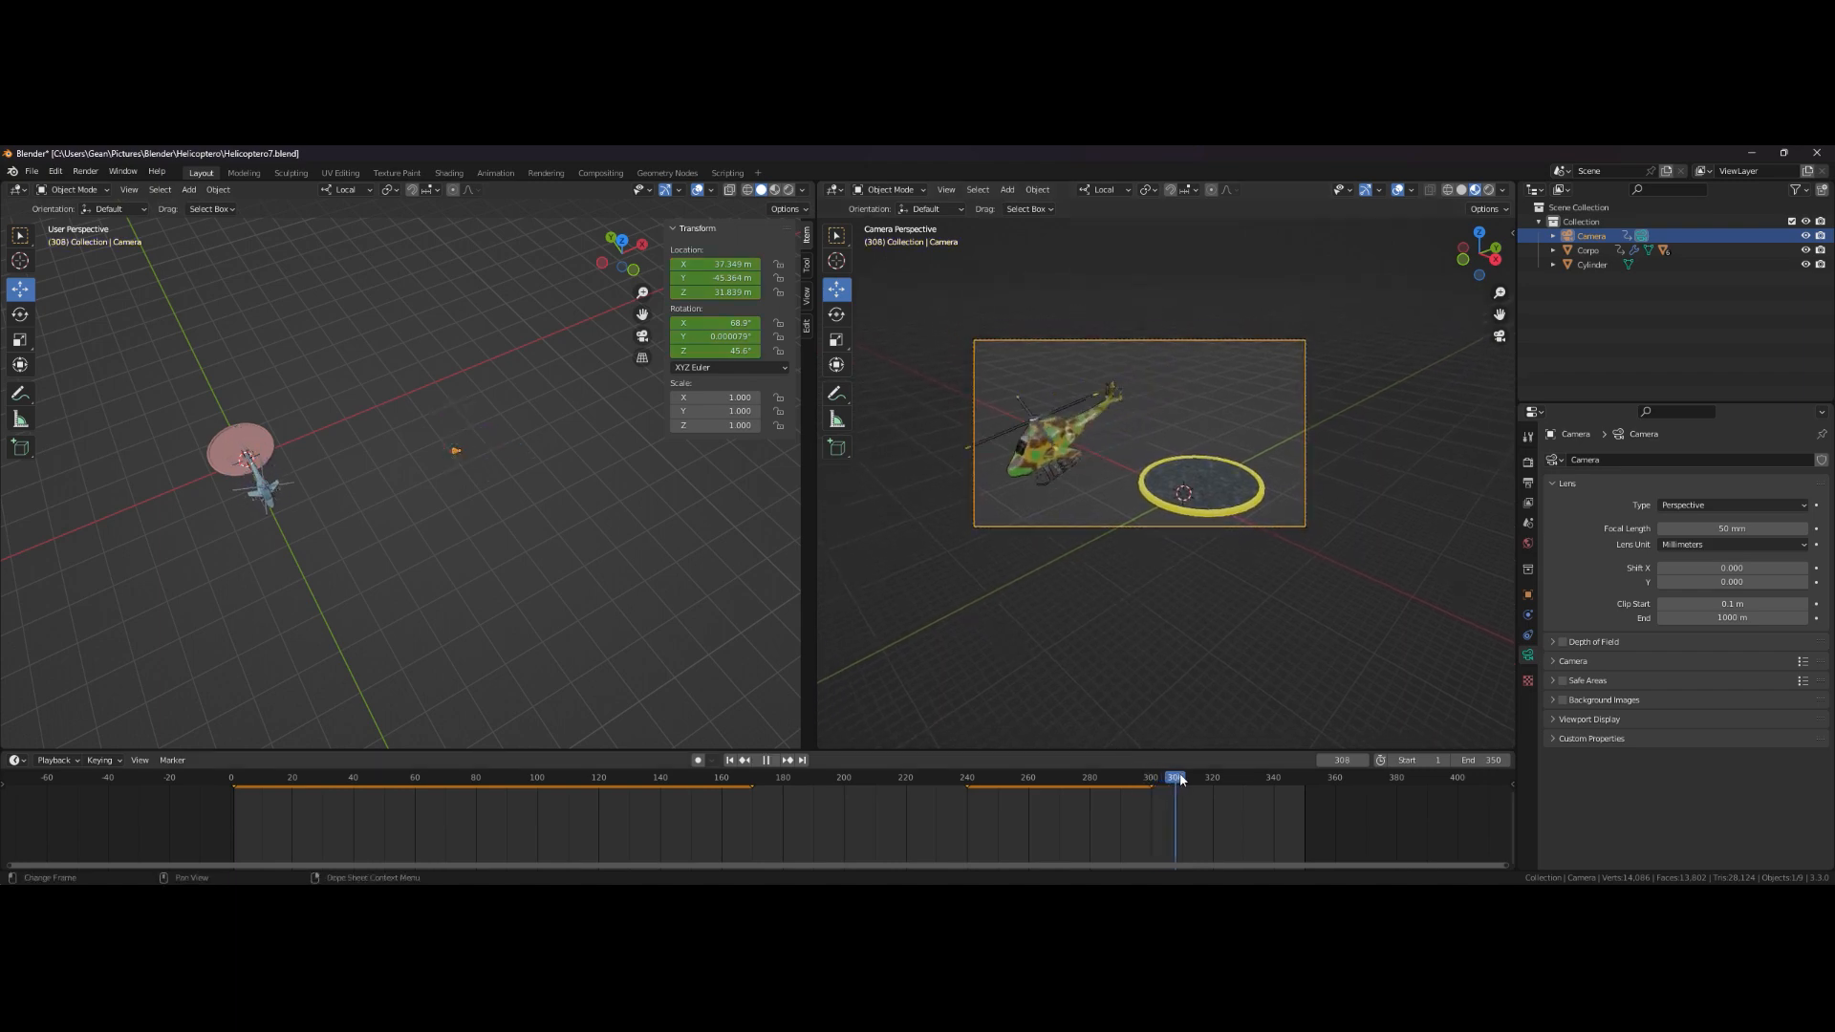
pyautogui.moveTo(1232, 777); pyautogui.dragTo(1276, 776)
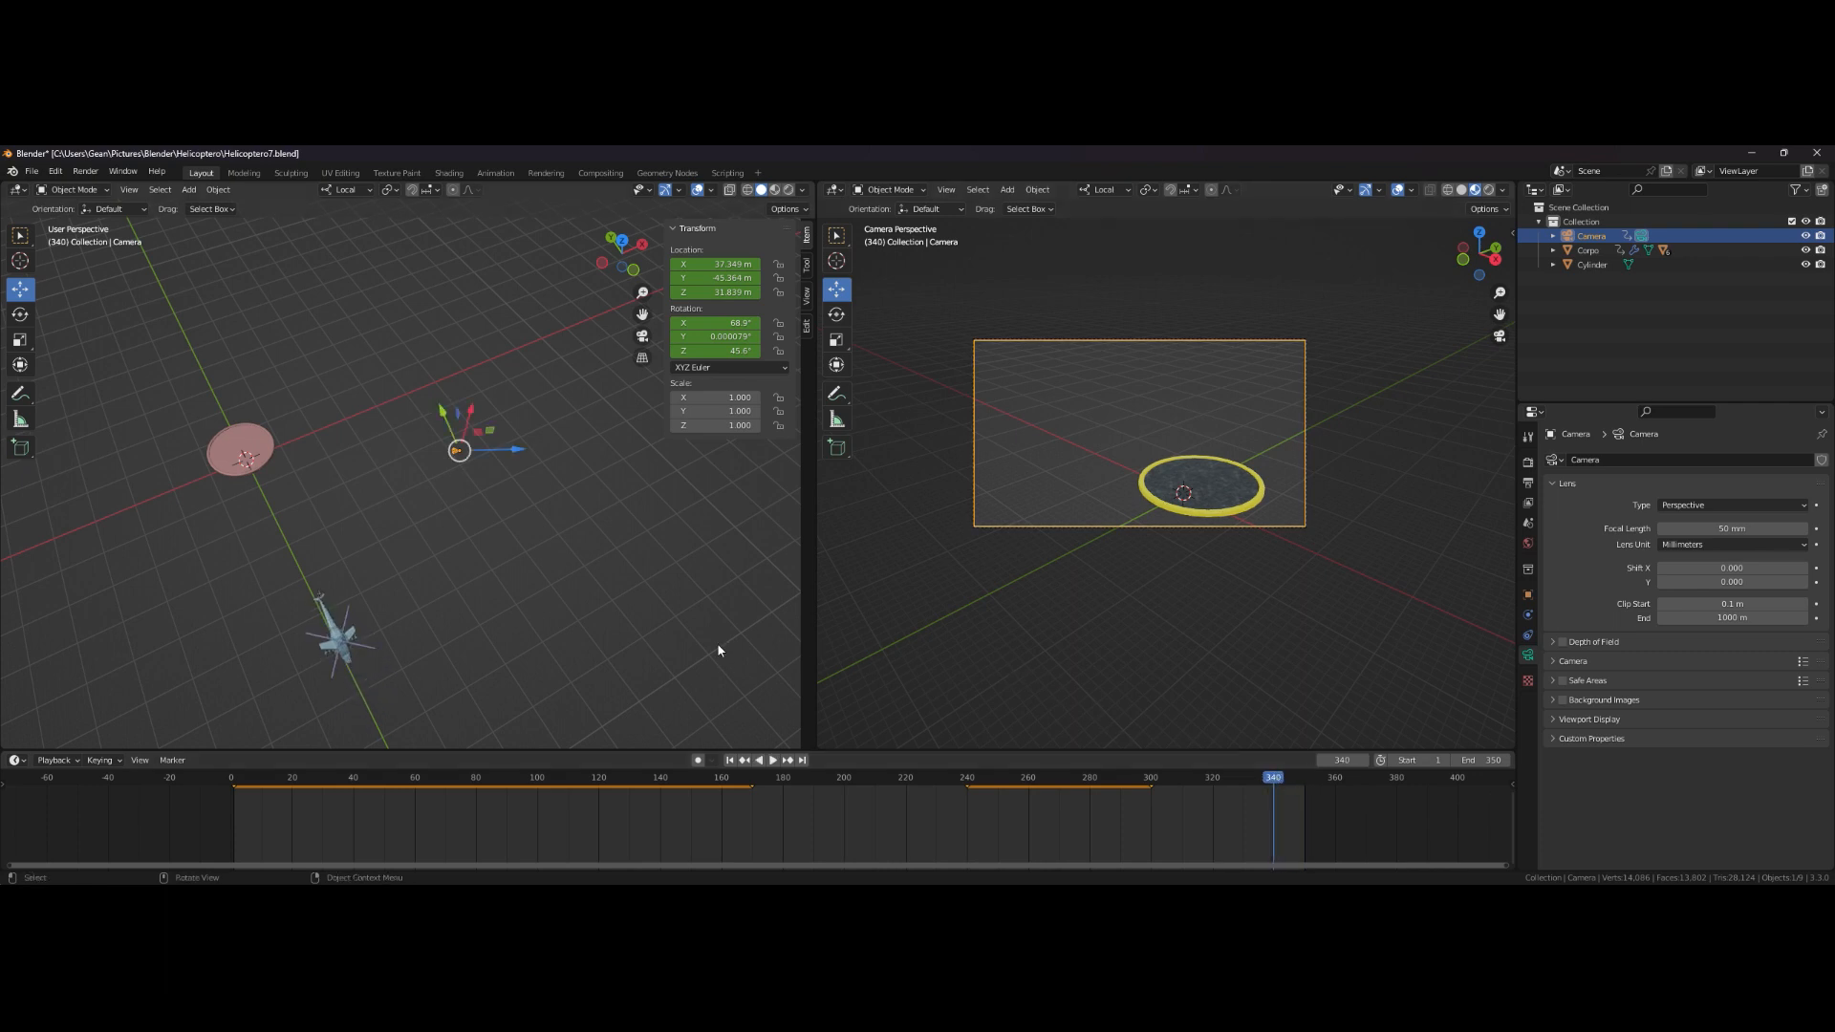
# - Rotate the camera with the Rotate tool to reframe the departing helicopter and insert a Location & Rotation keyframe at frame 340
pyautogui.moveTo(672, 555); pyautogui.dragTo(521, 551, button='middle')
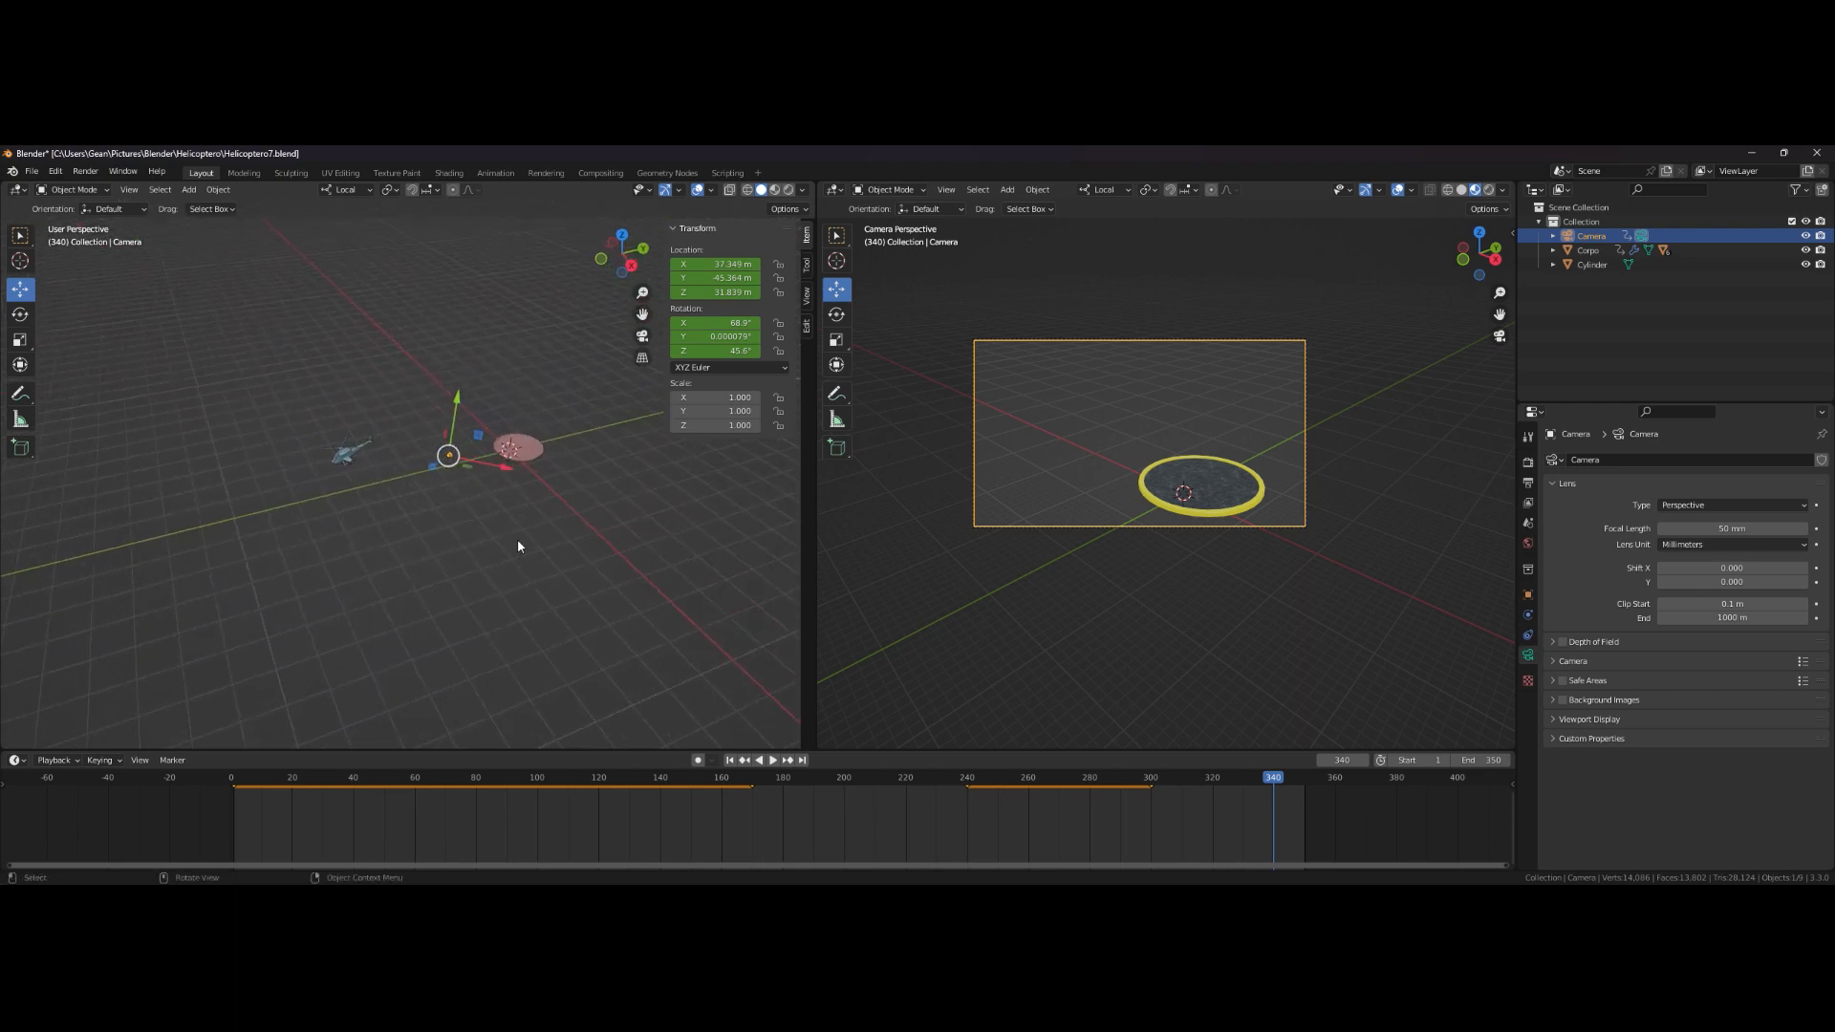
pyautogui.click(19, 314)
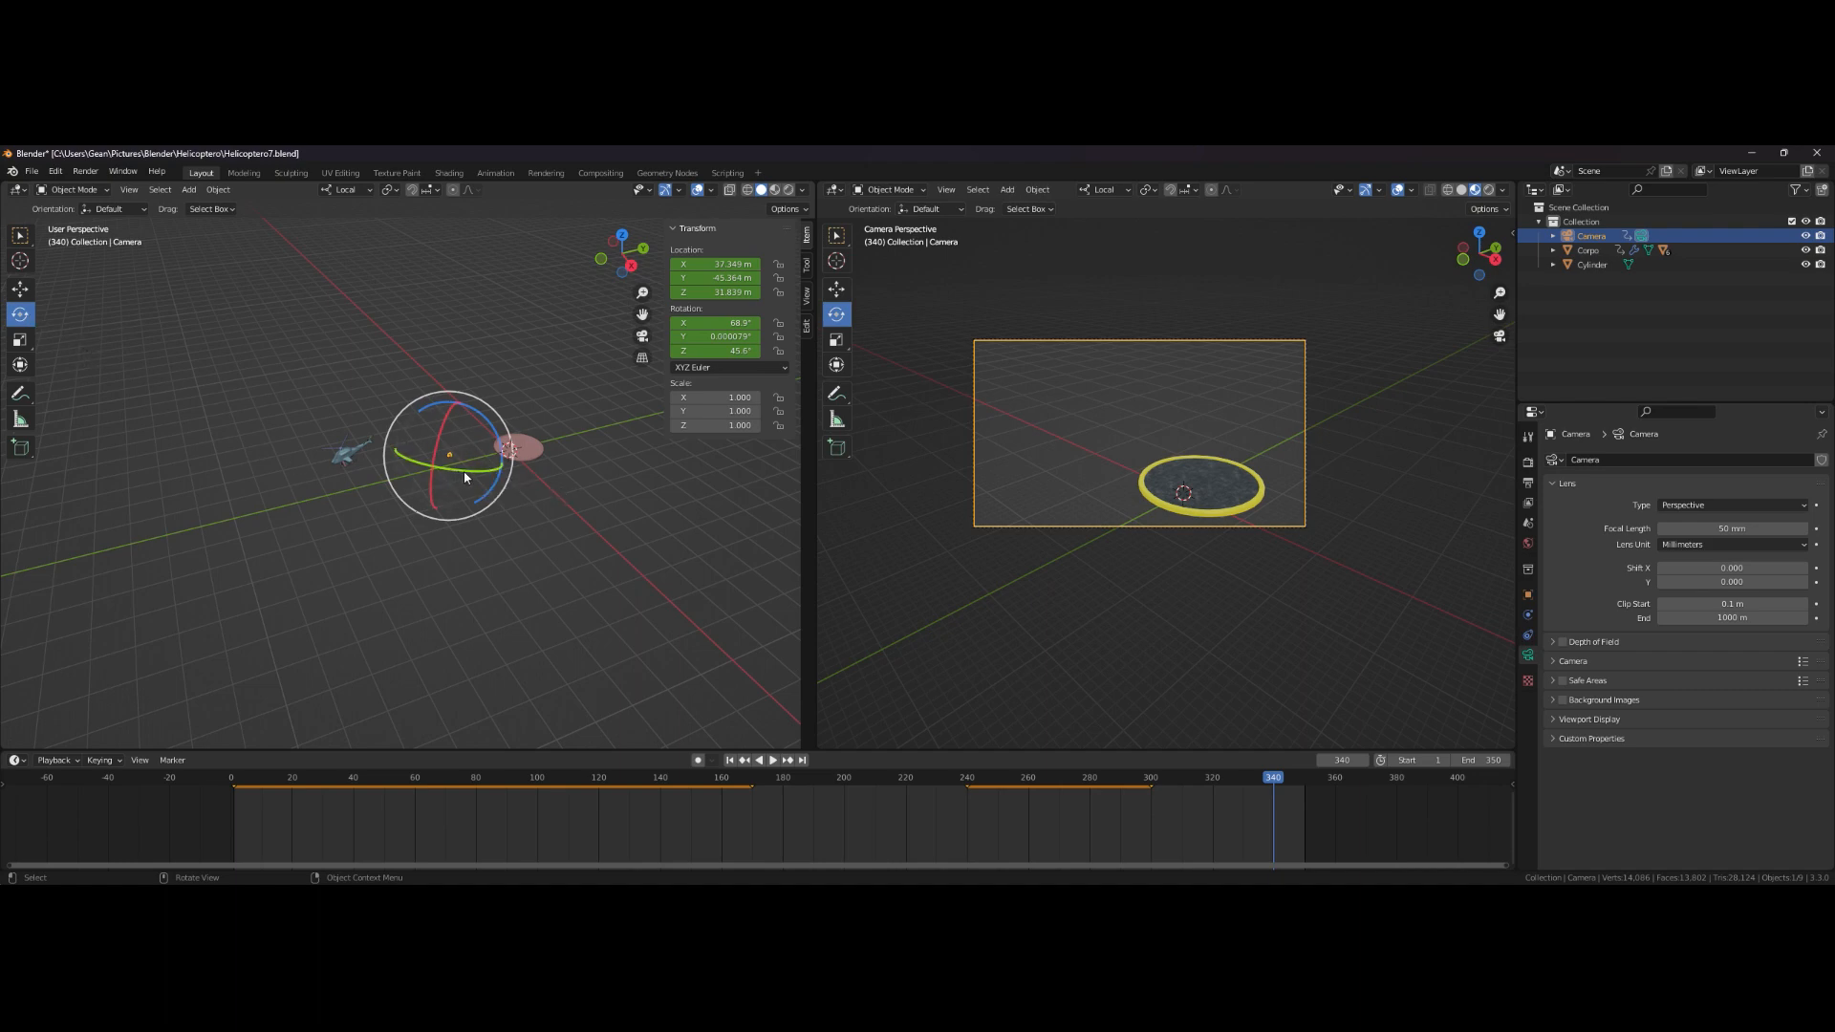
pyautogui.moveTo(464, 474); pyautogui.dragTo(577, 400)
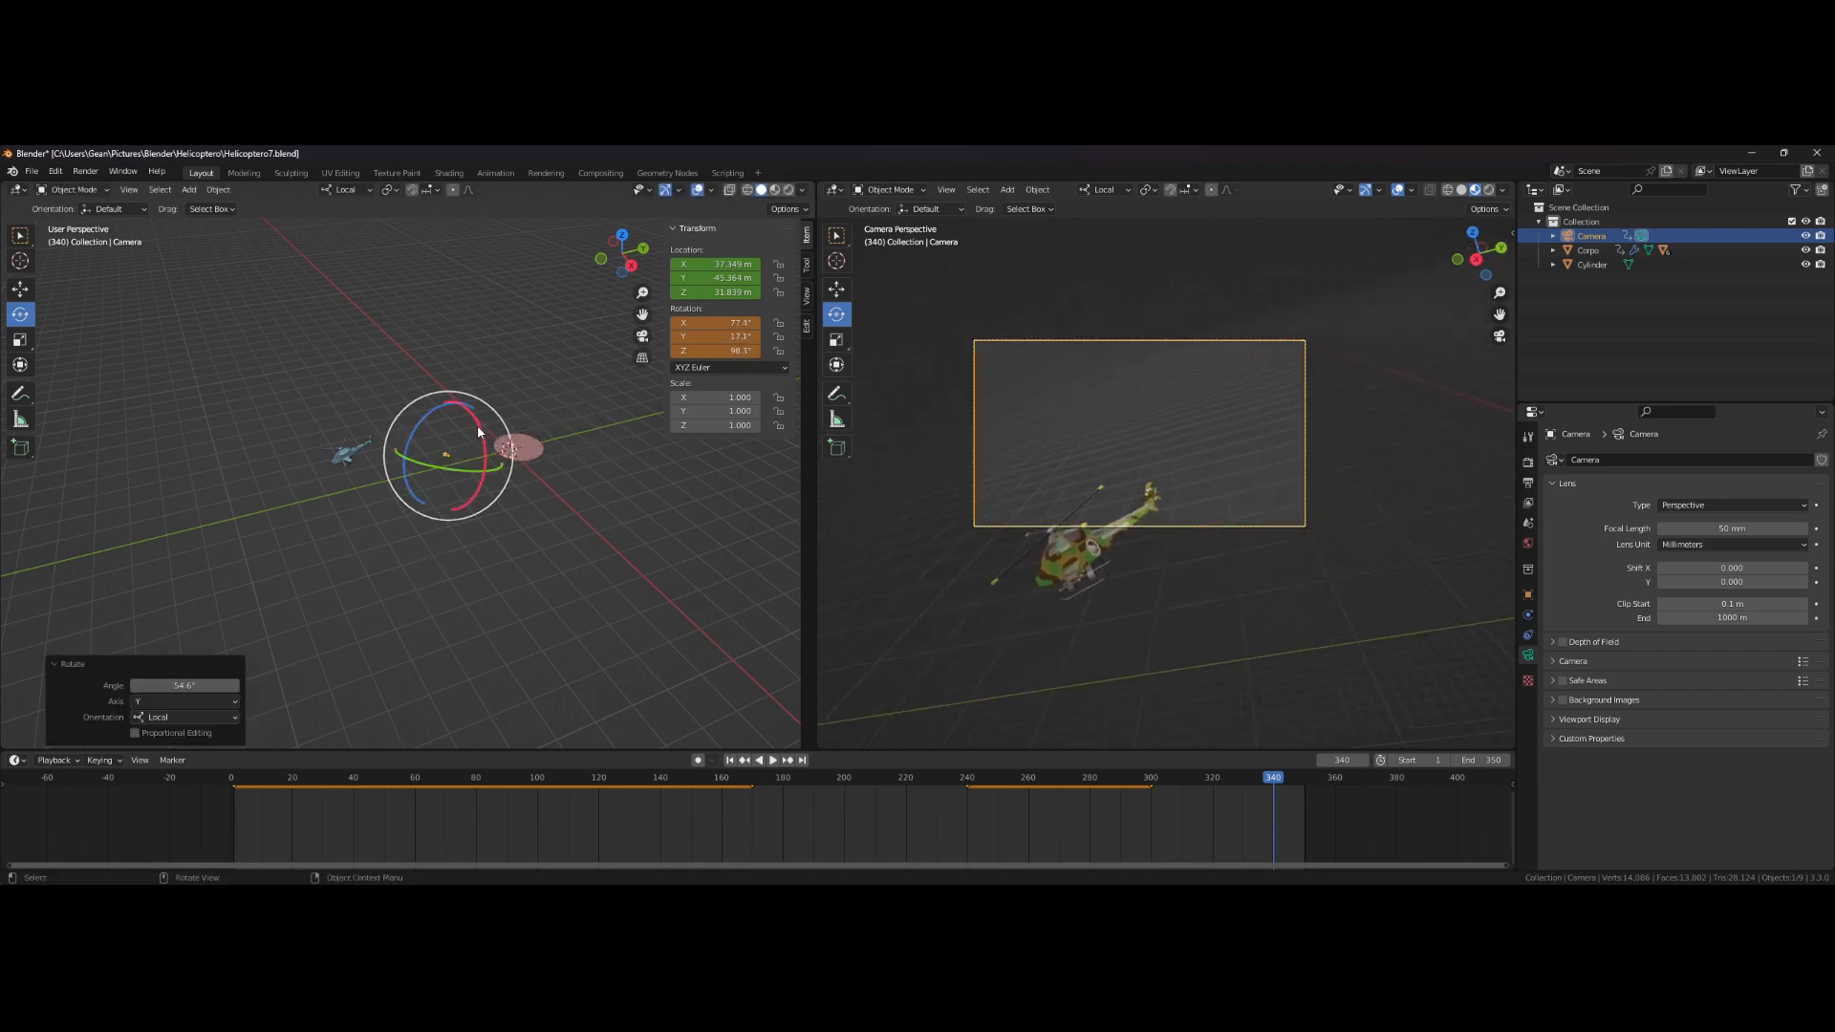
pyautogui.moveTo(480, 429); pyautogui.dragTo(474, 415)
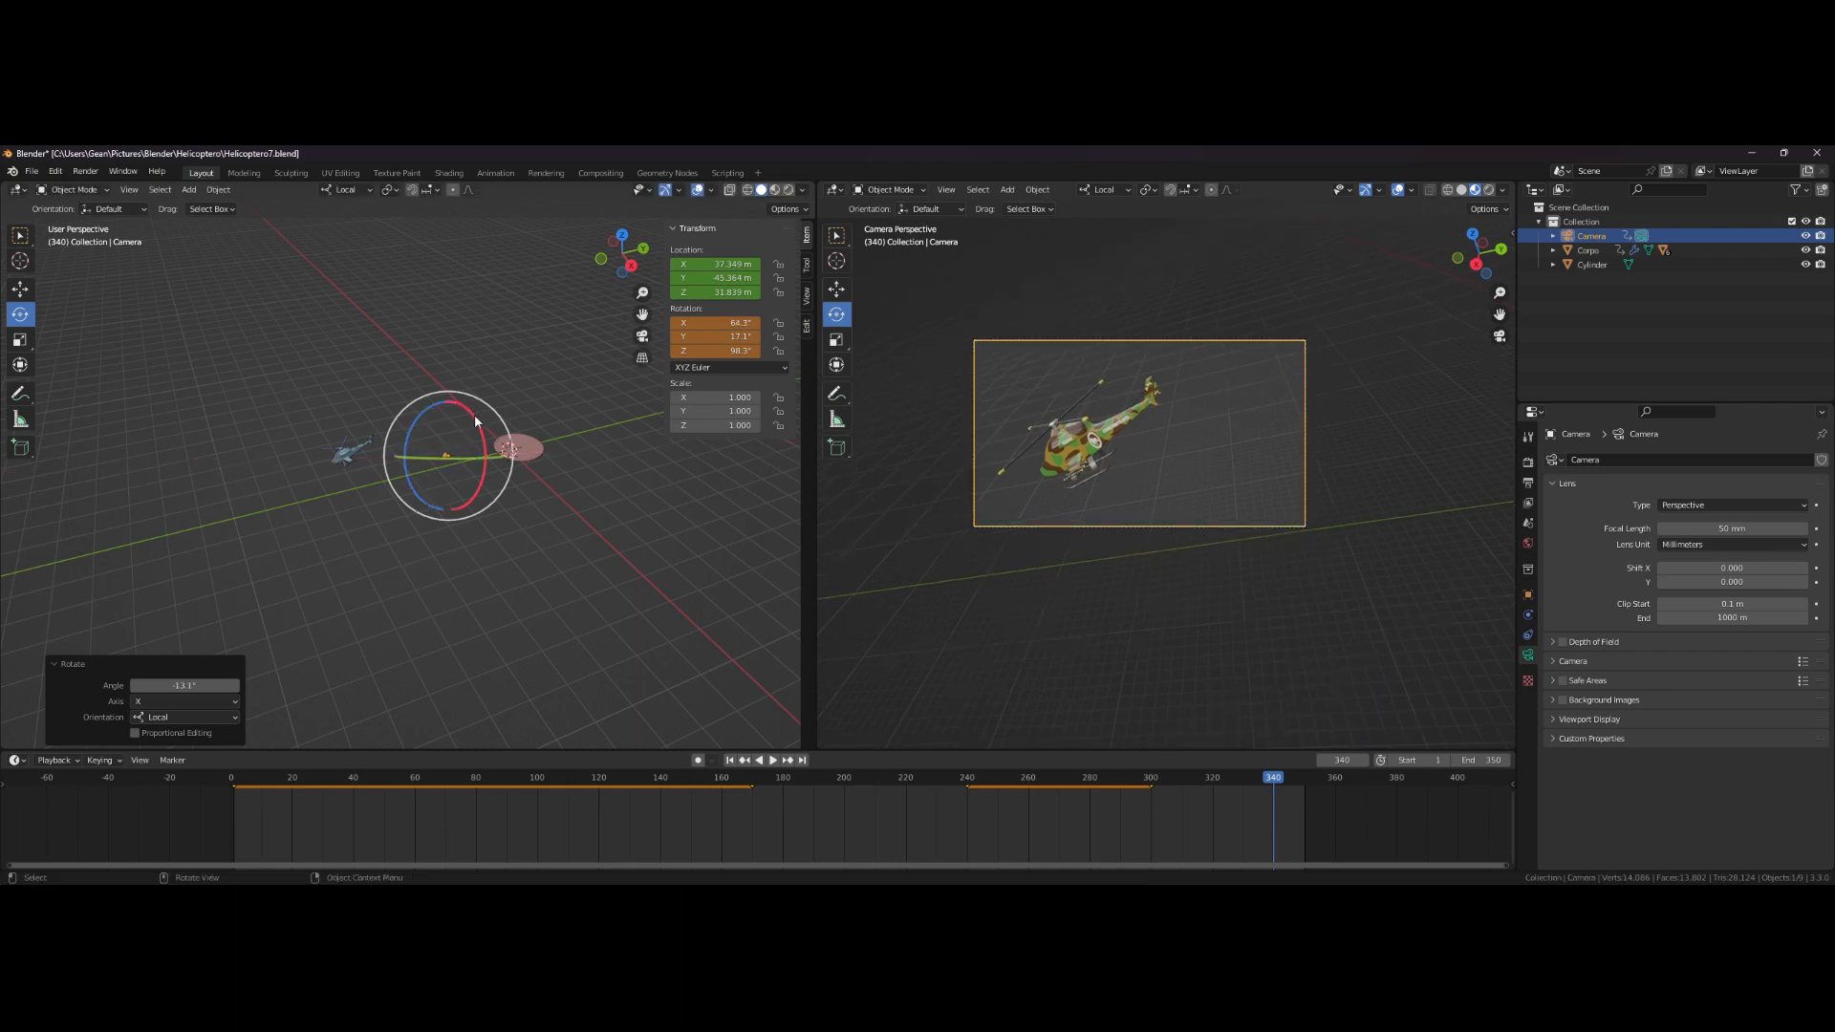
pyautogui.press('i')
pyautogui.click(627, 520)
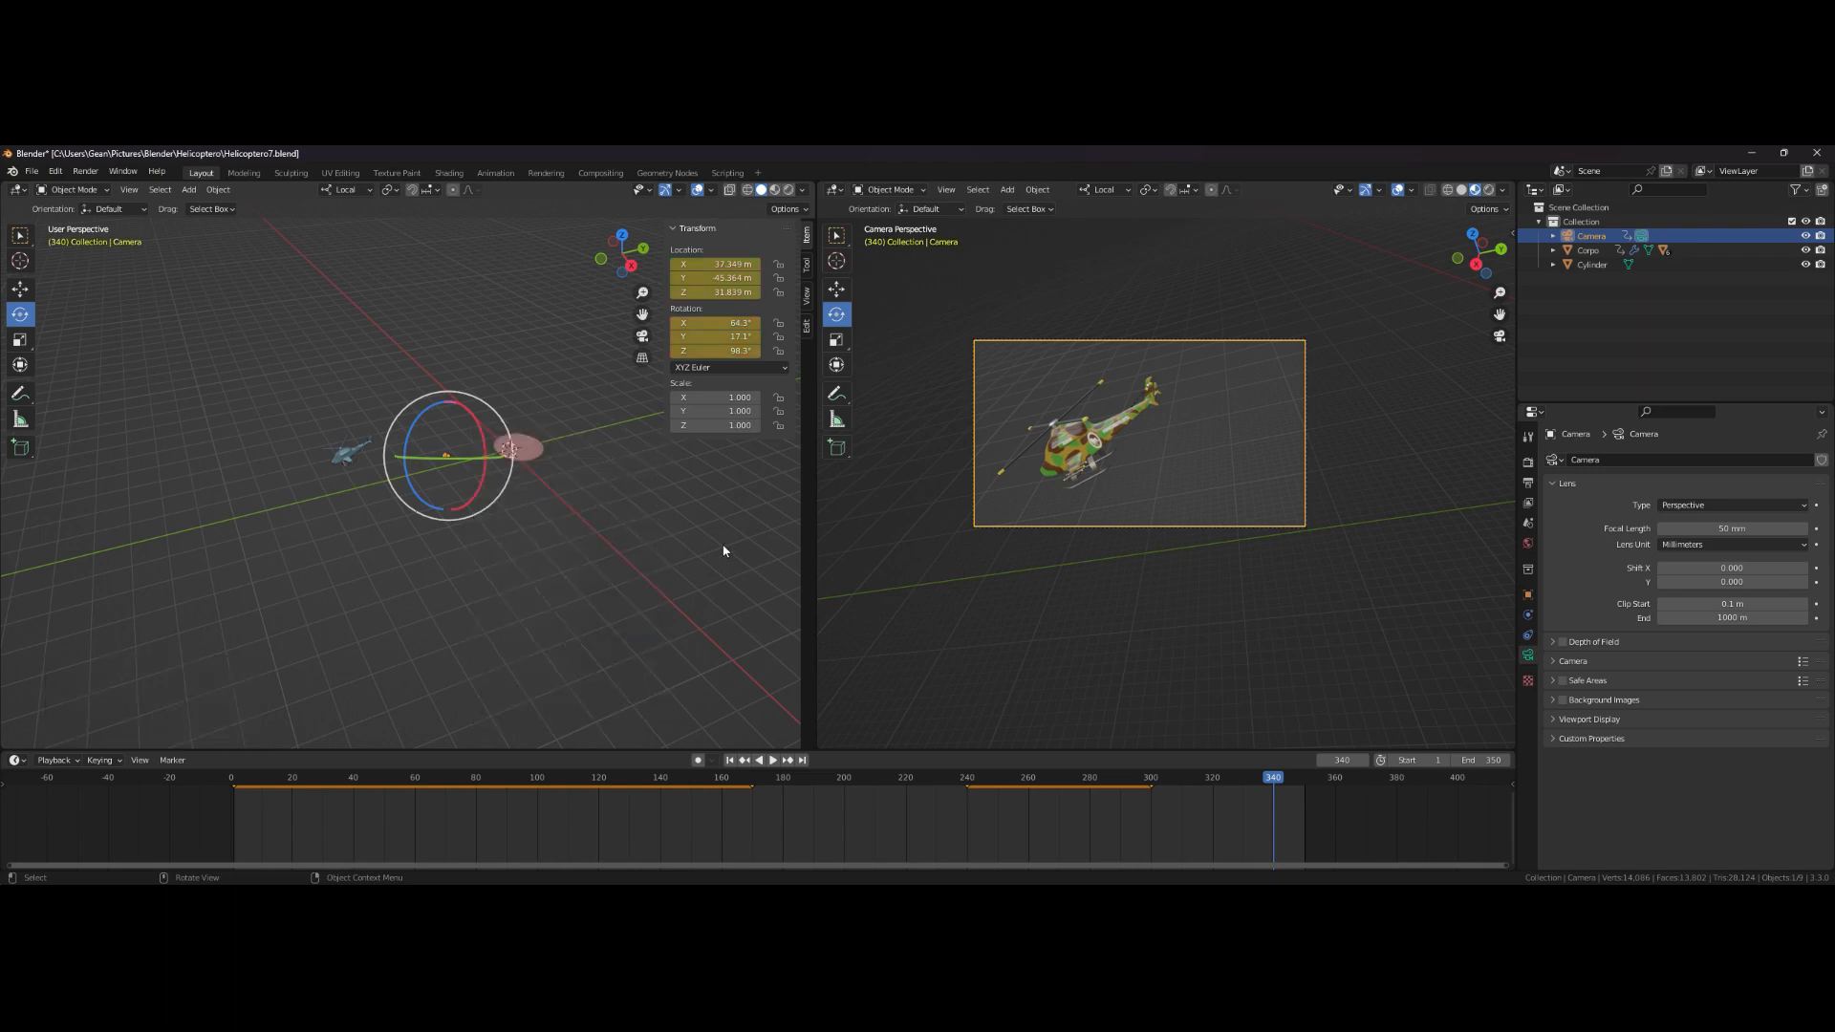
# - Play the animation from the start and return to frame 340
pyautogui.click(729, 759)
pyautogui.click(773, 760)
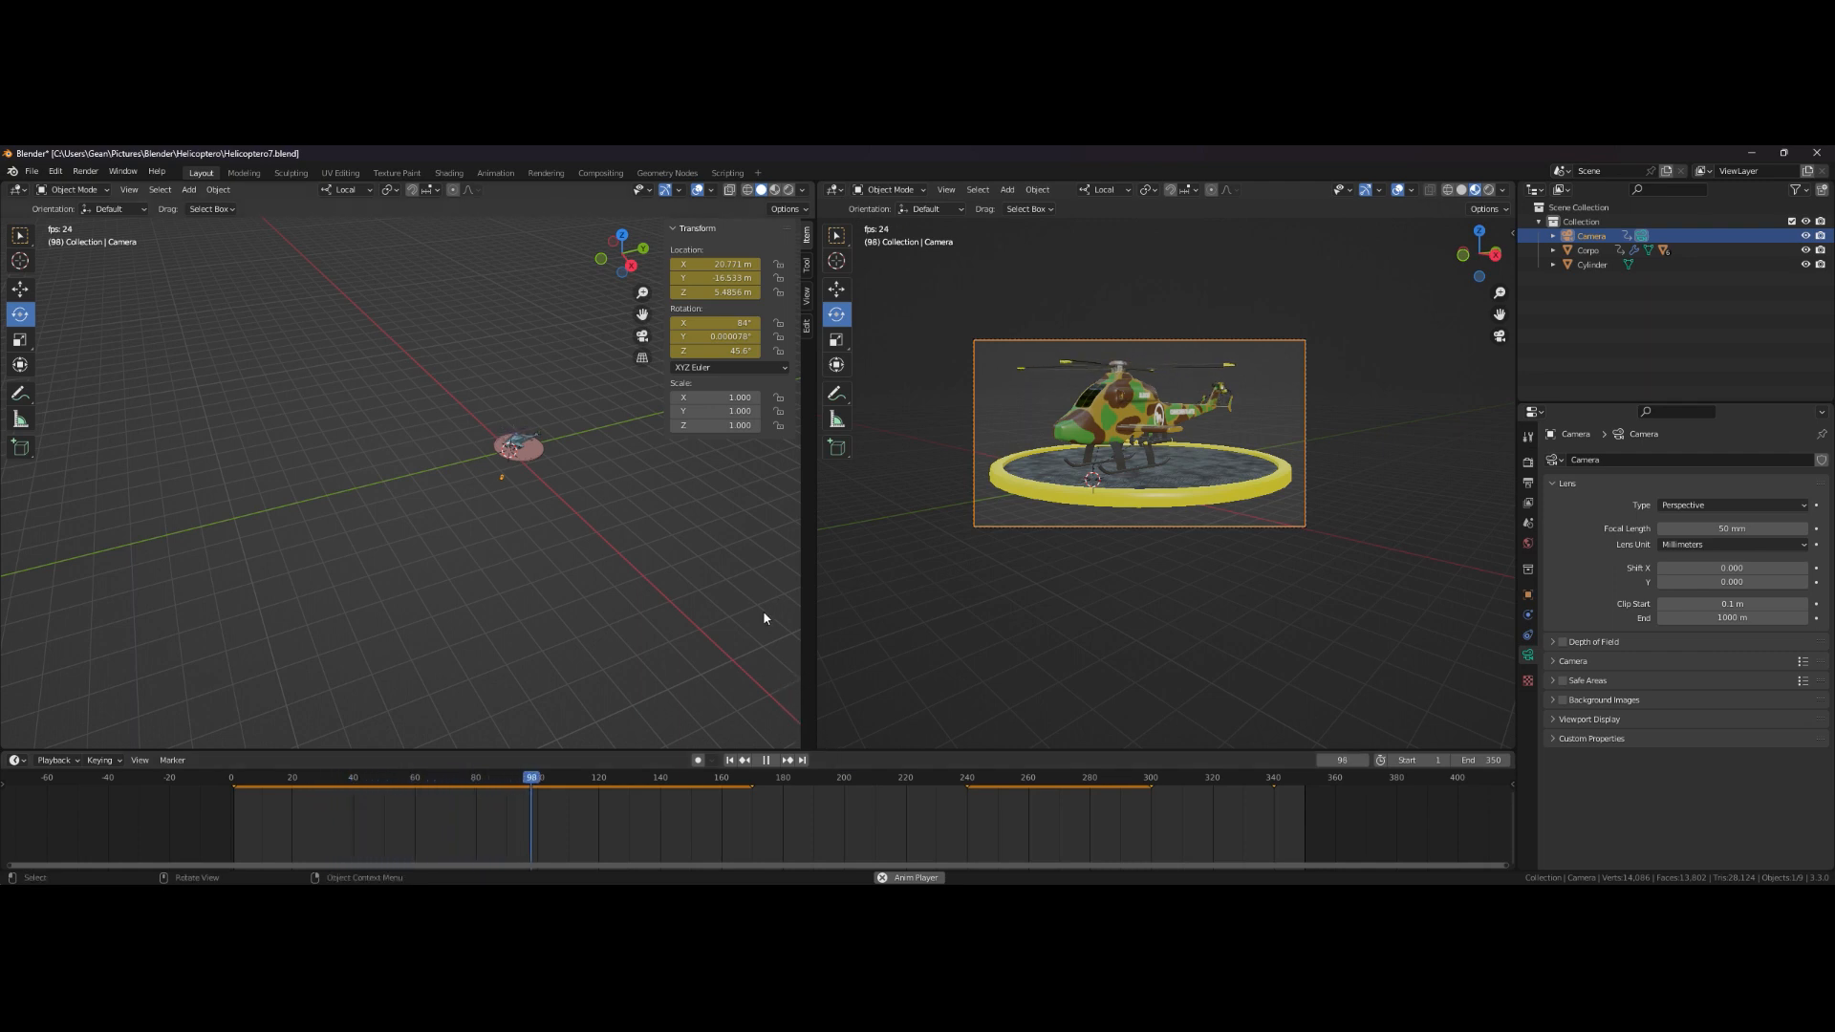
pyautogui.click(774, 763)
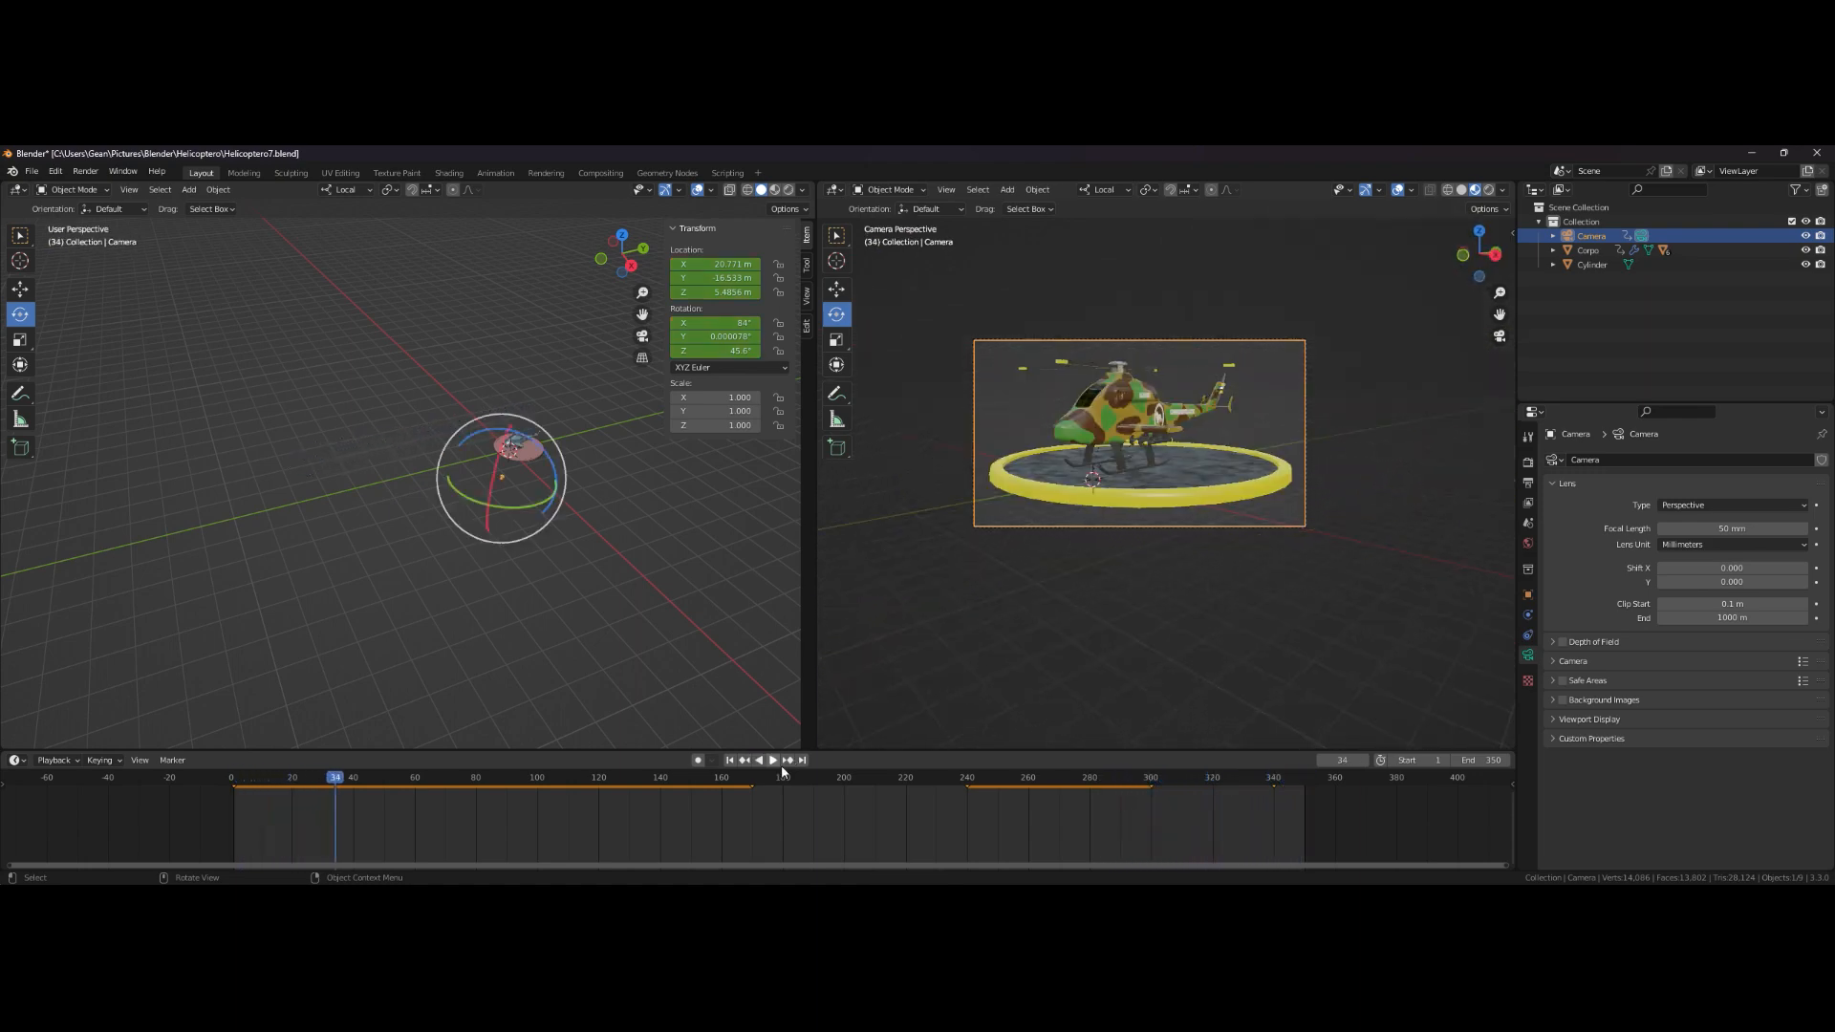
pyautogui.press('space')
pyautogui.moveTo(336, 783); pyautogui.dragTo(1275, 747)
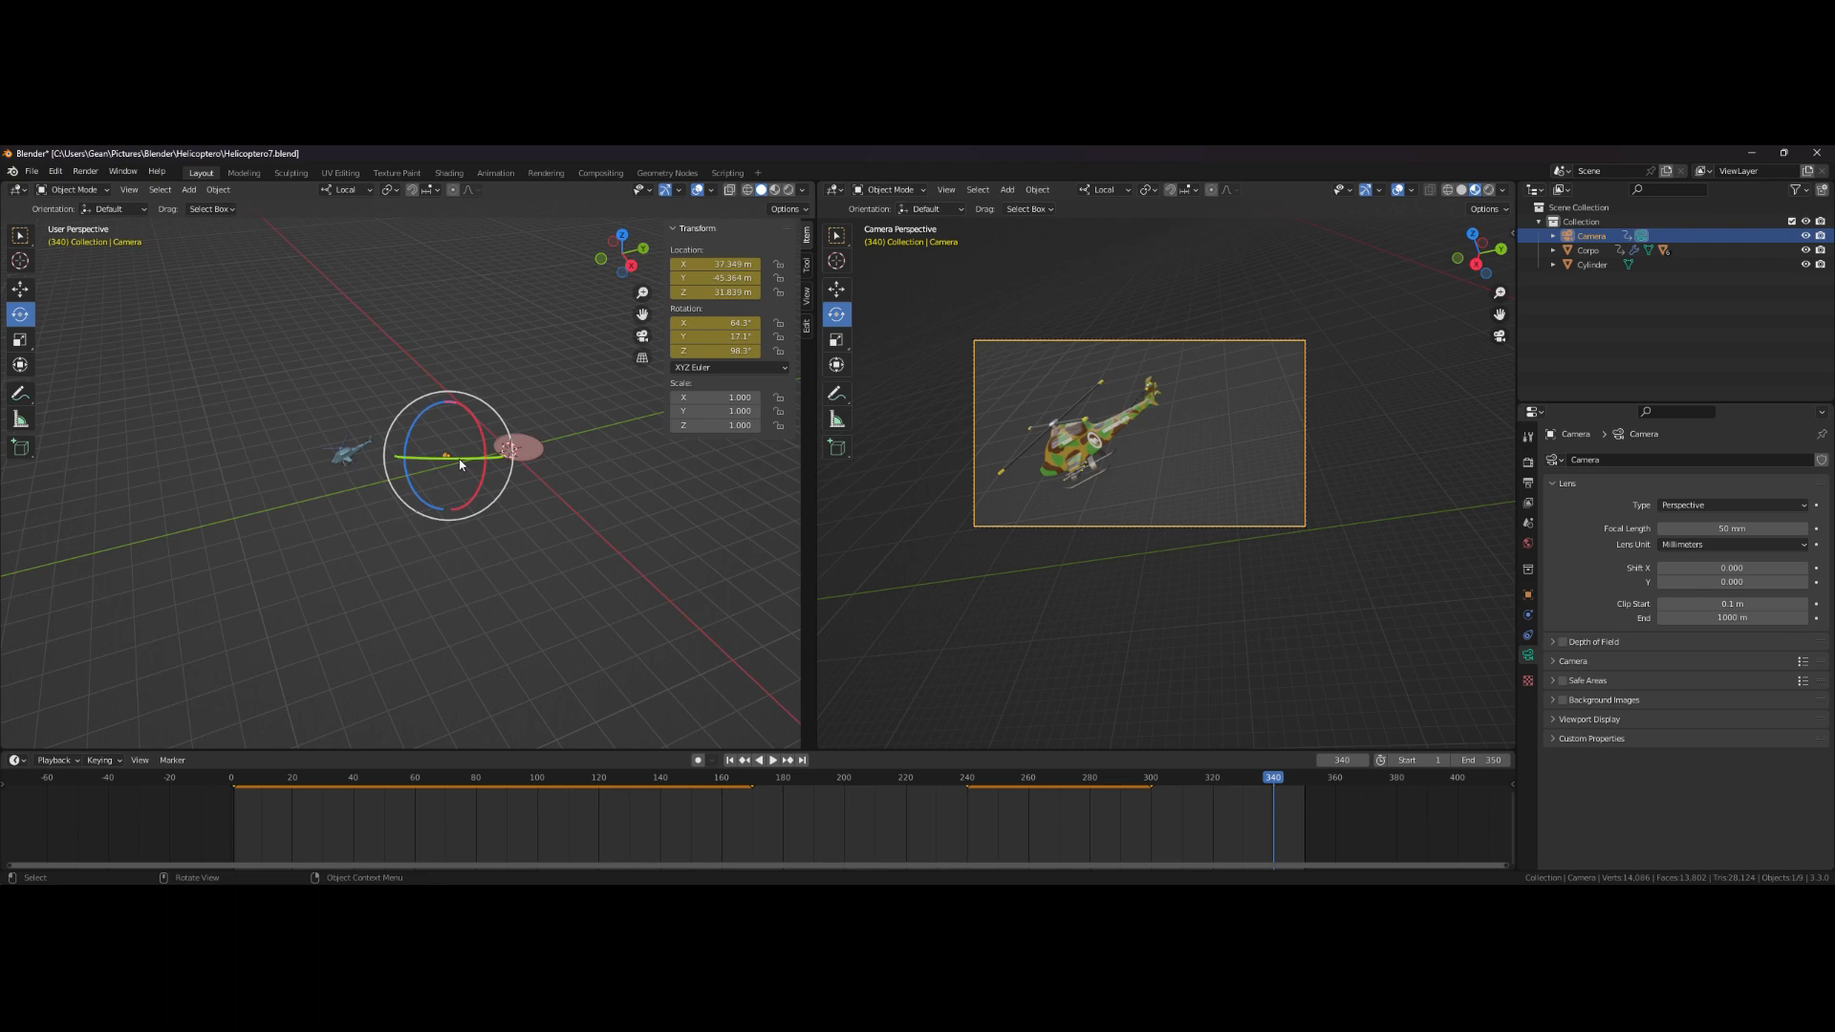
# - Rotate the camera about 6.7 degrees to recenter the helicopter and insert another Location & Rotation keyframe at frame 340
pyautogui.moveTo(465, 463); pyautogui.dragTo(476, 457)
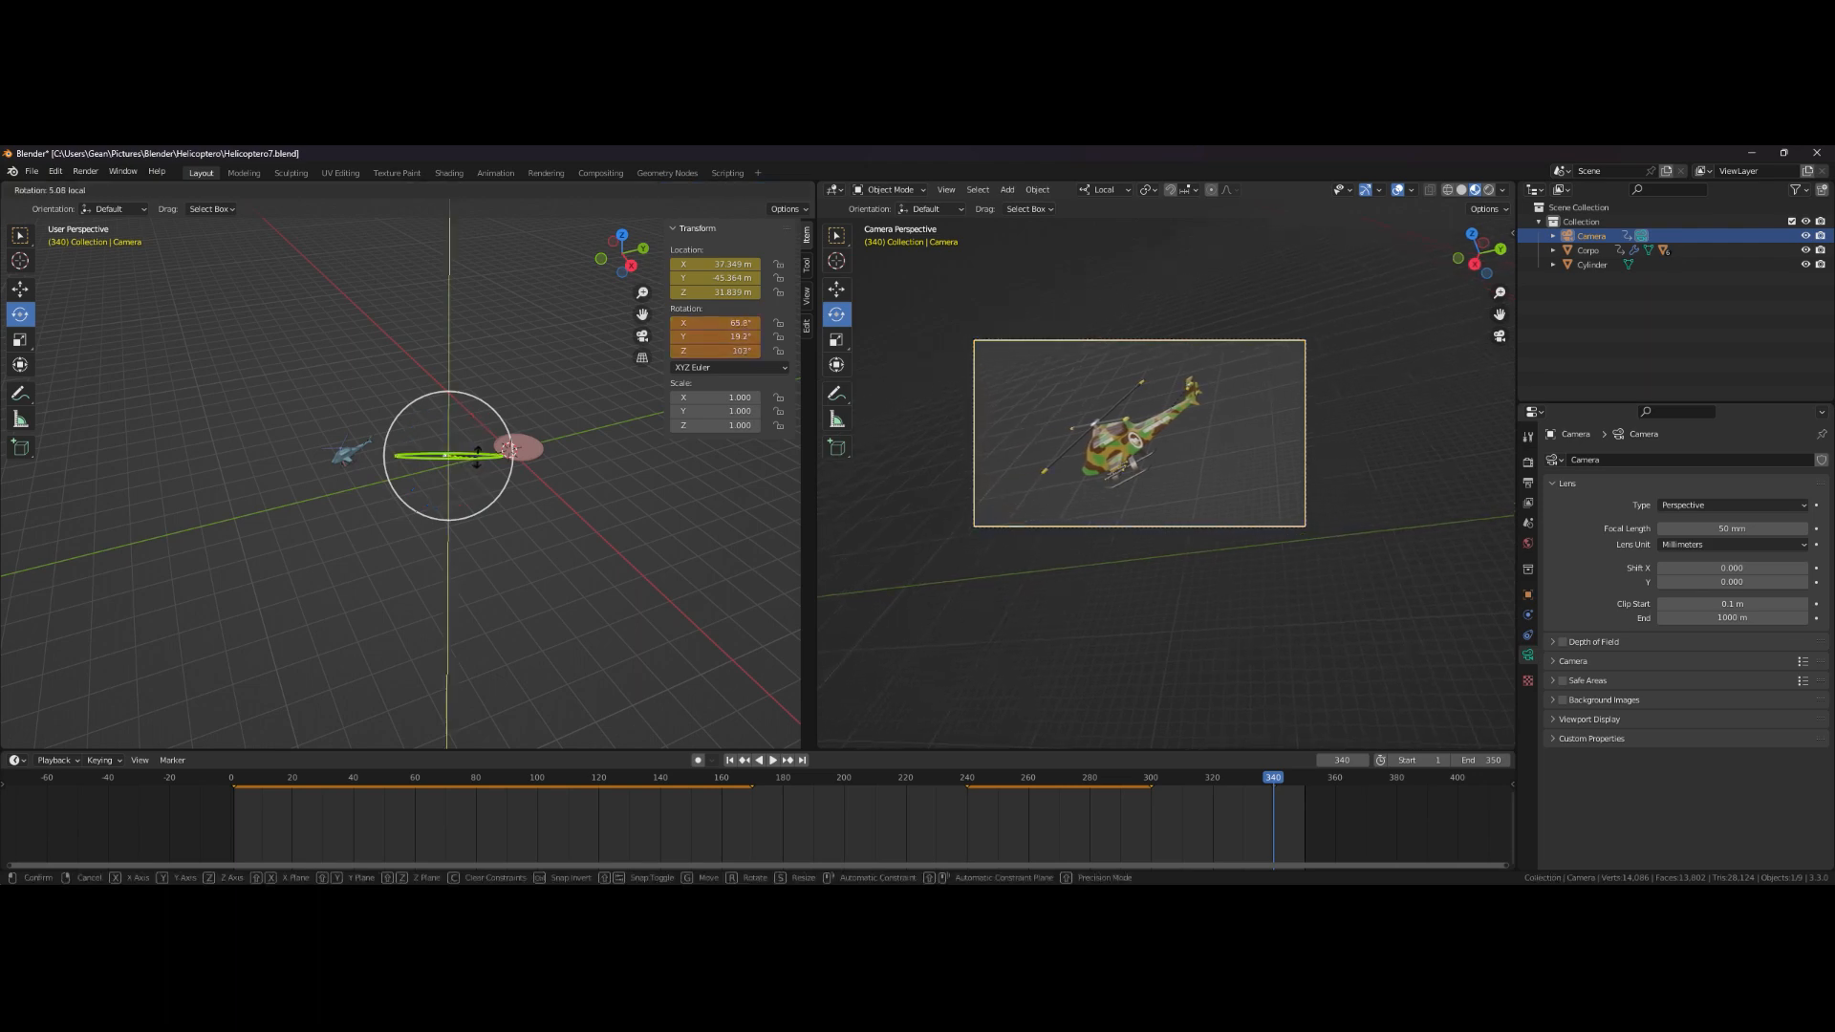
pyautogui.moveTo(477, 457); pyautogui.dragTo(481, 454)
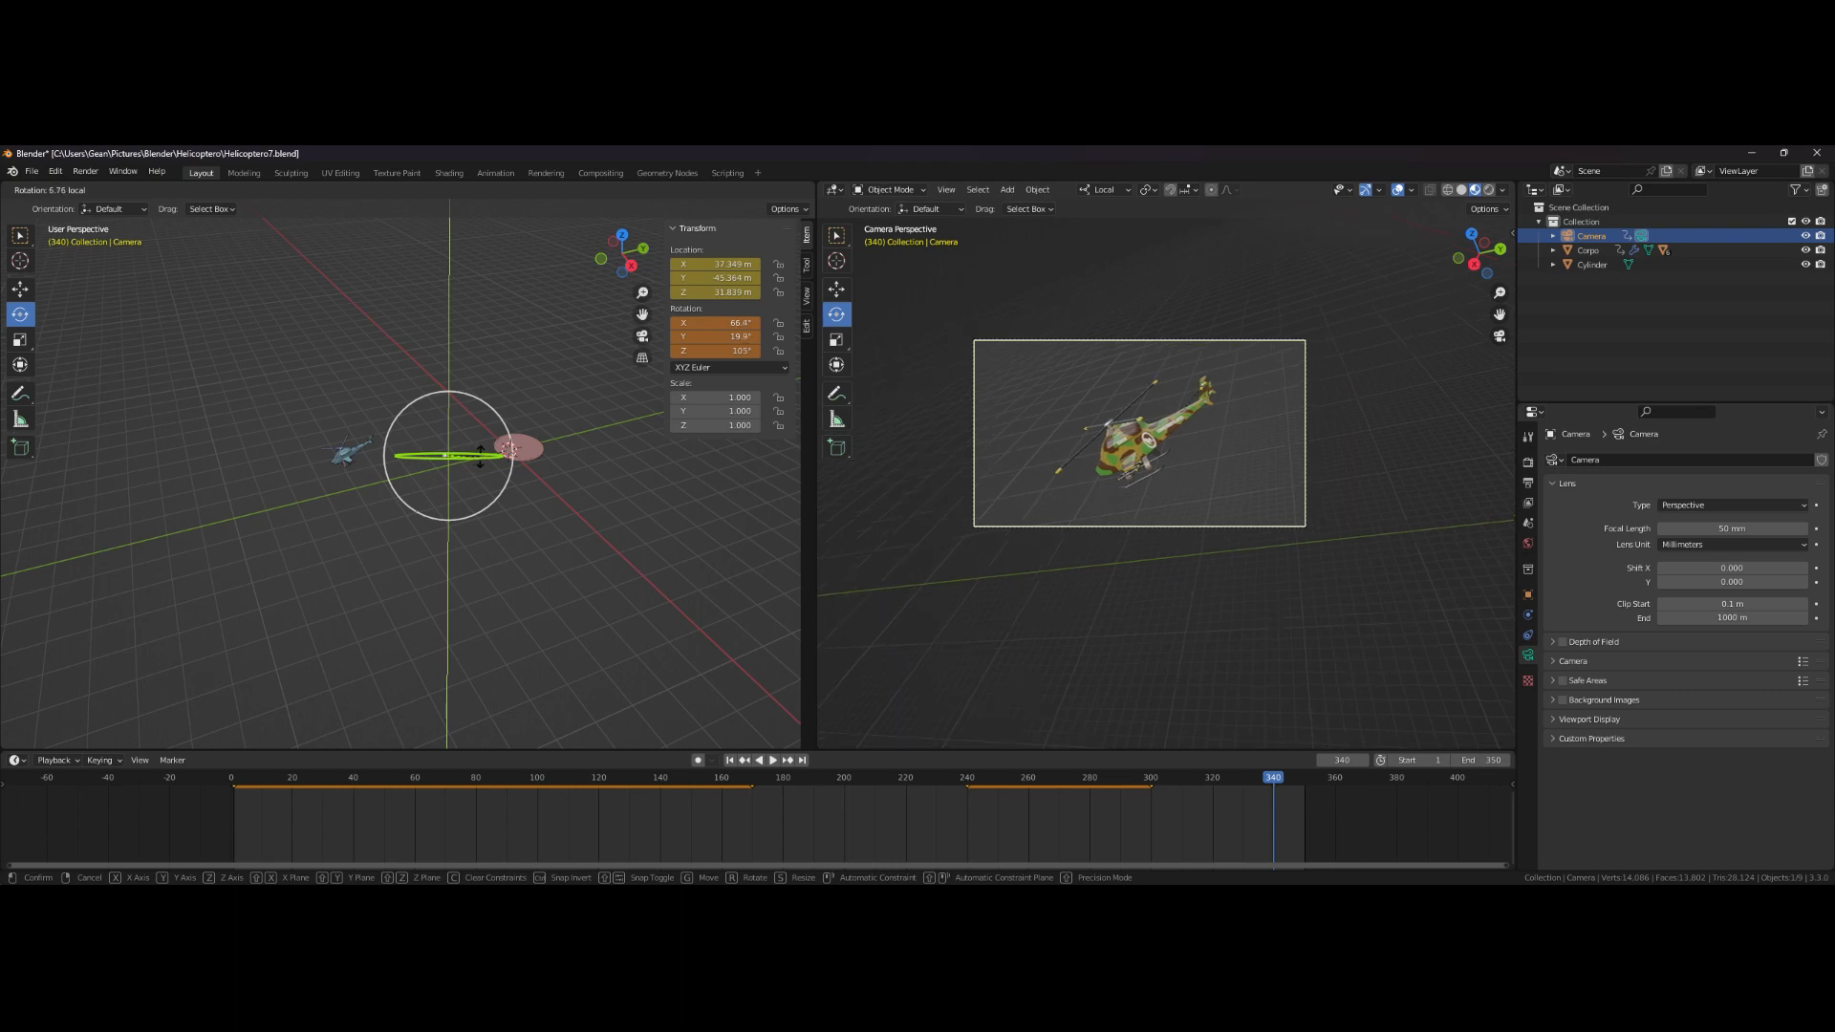
pyautogui.moveTo(479, 458); pyautogui.dragTo(483, 462)
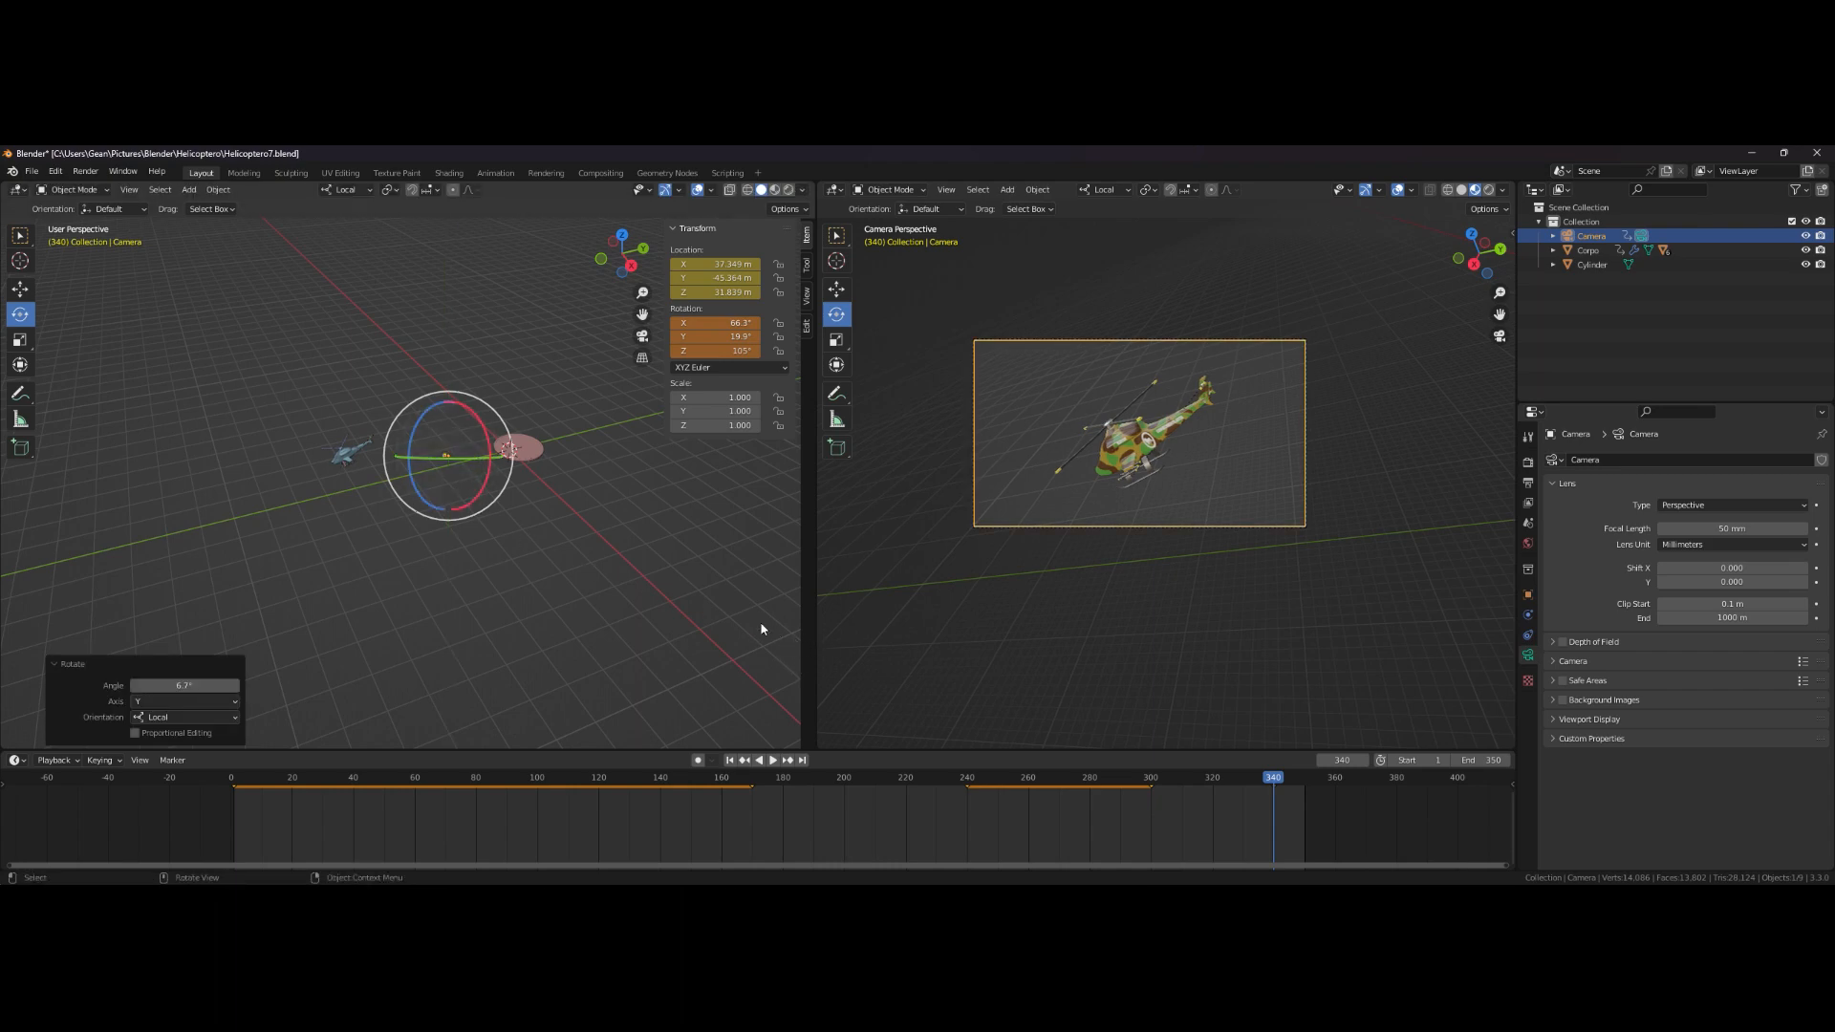
pyautogui.press('i')
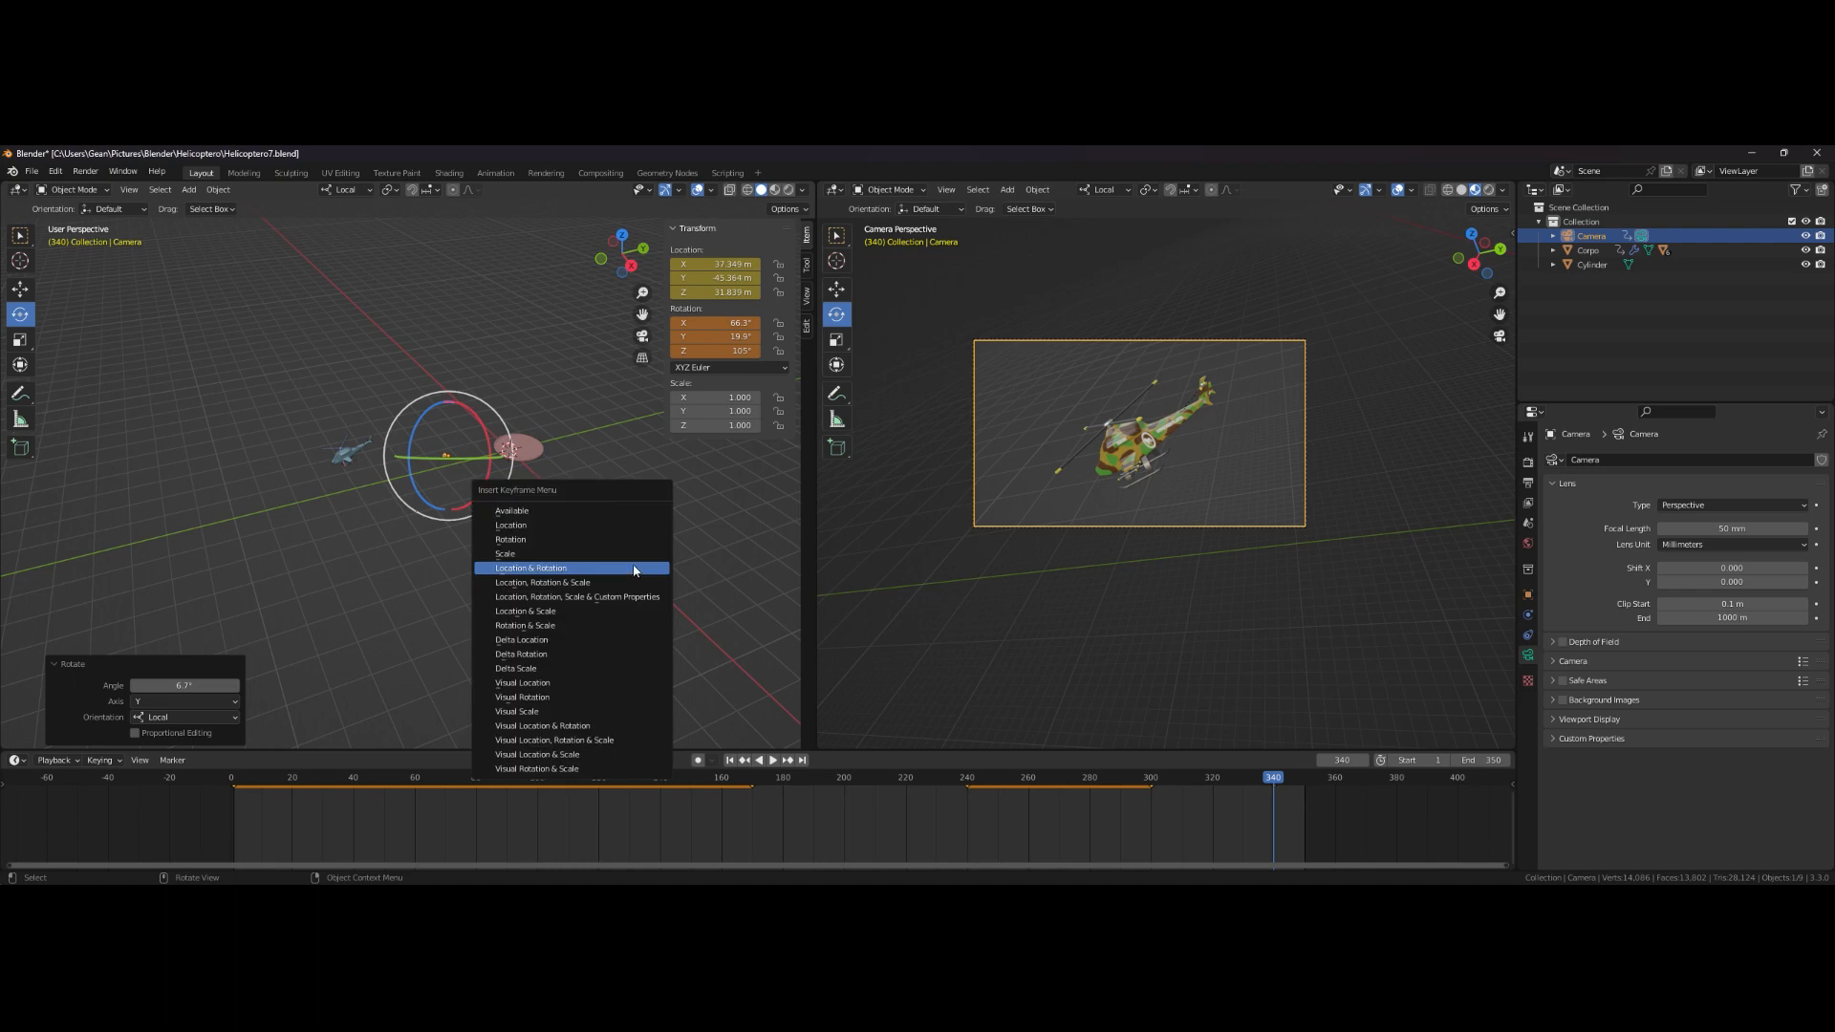
pyautogui.click(632, 569)
# - Play through the animation and set the scene's end frame to 380
pyautogui.click(730, 760)
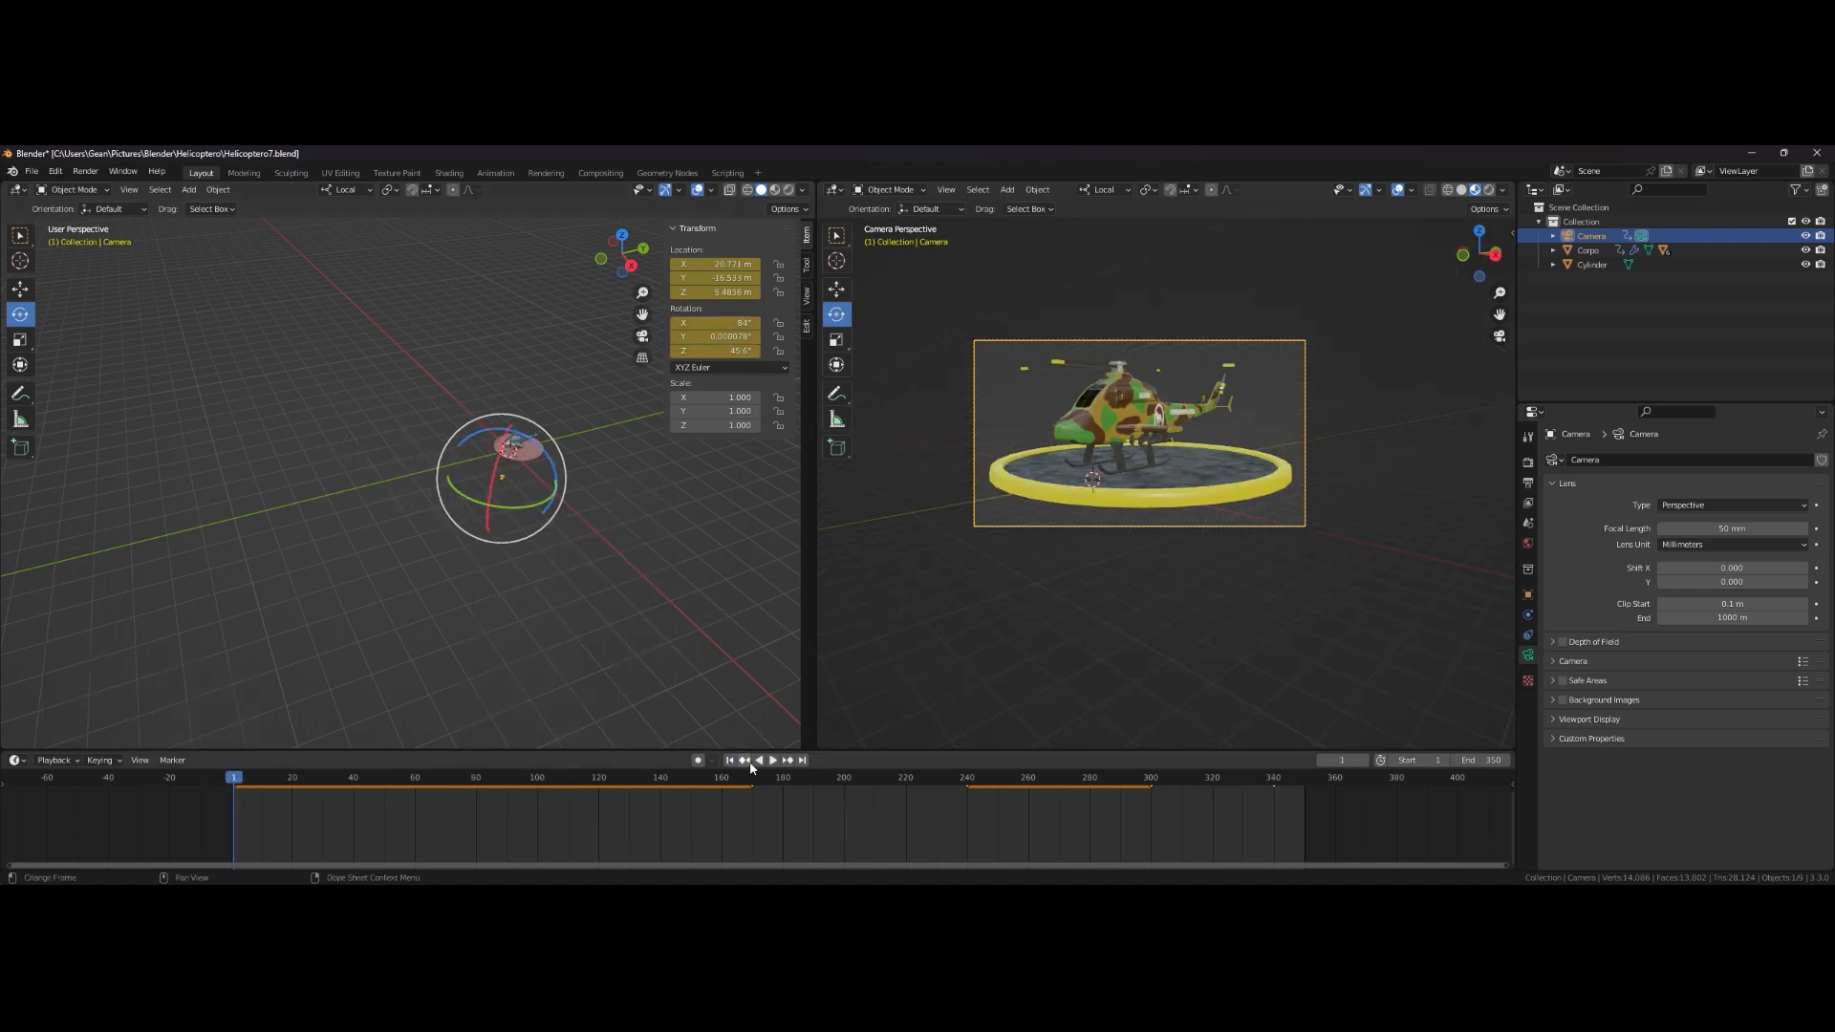
pyautogui.click(774, 760)
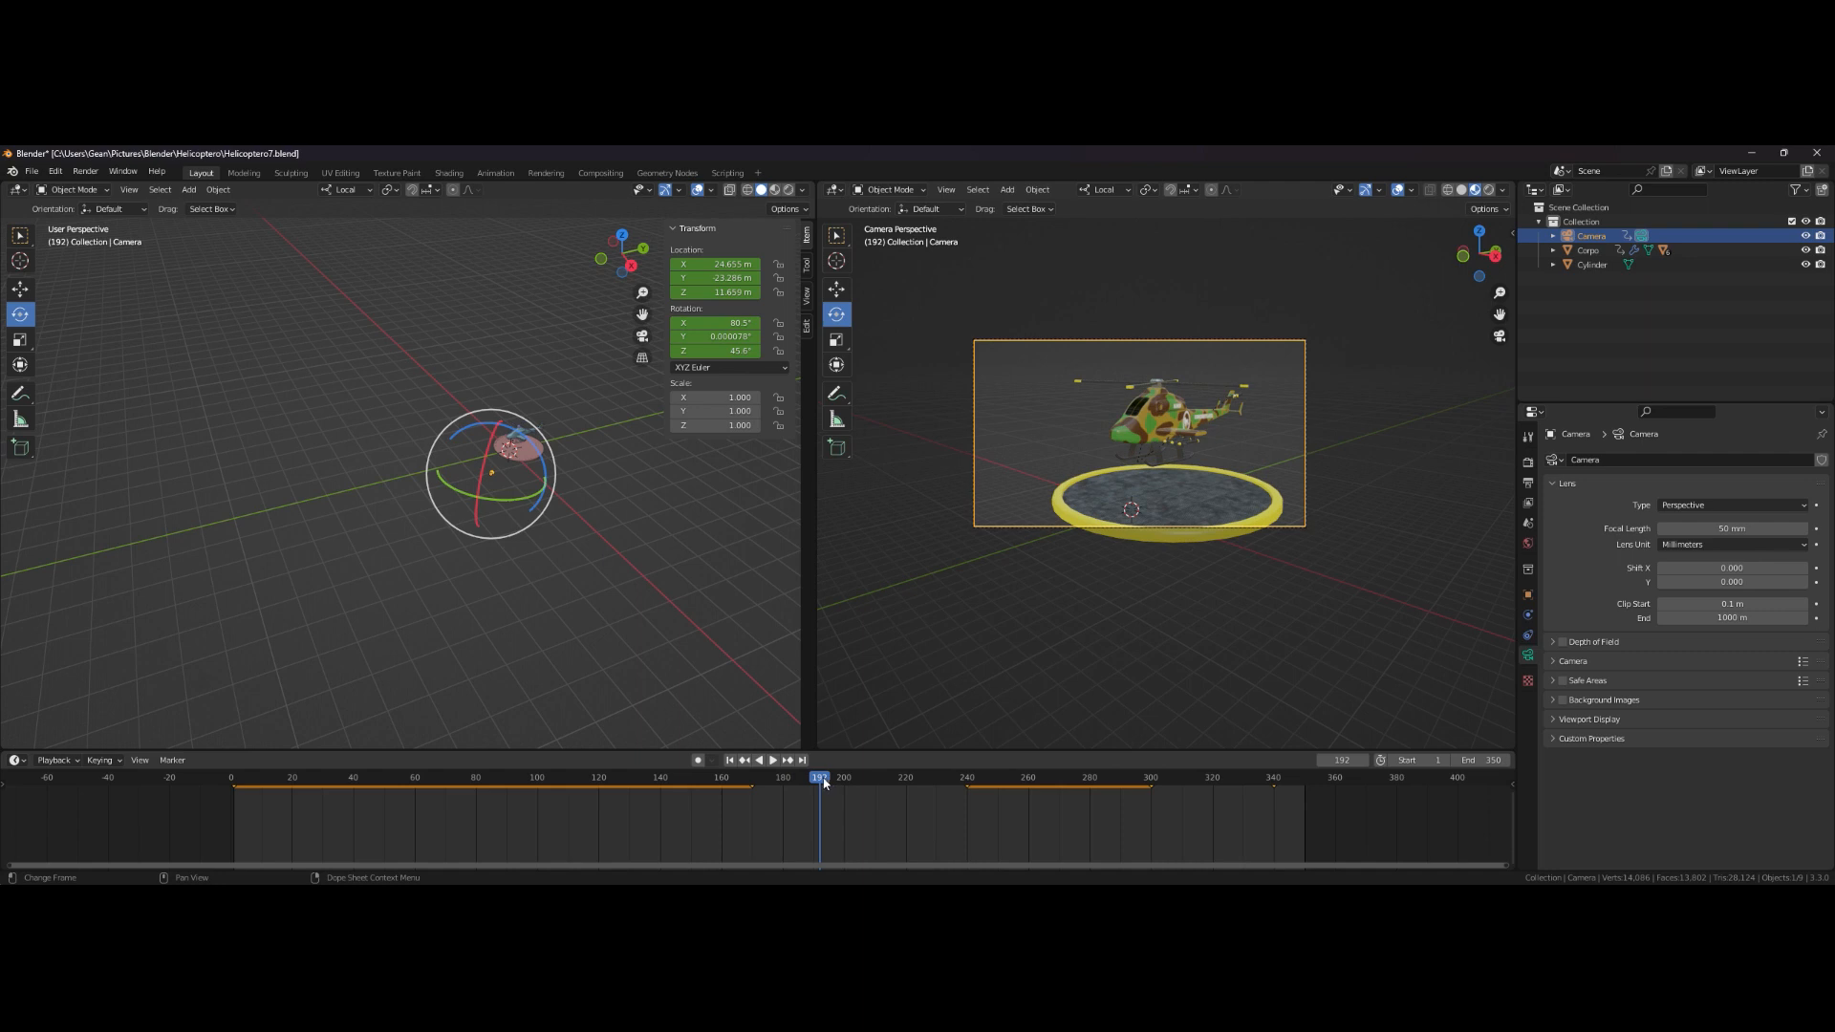
pyautogui.press('space')
pyautogui.moveTo(1015, 767); pyautogui.dragTo(1364, 766)
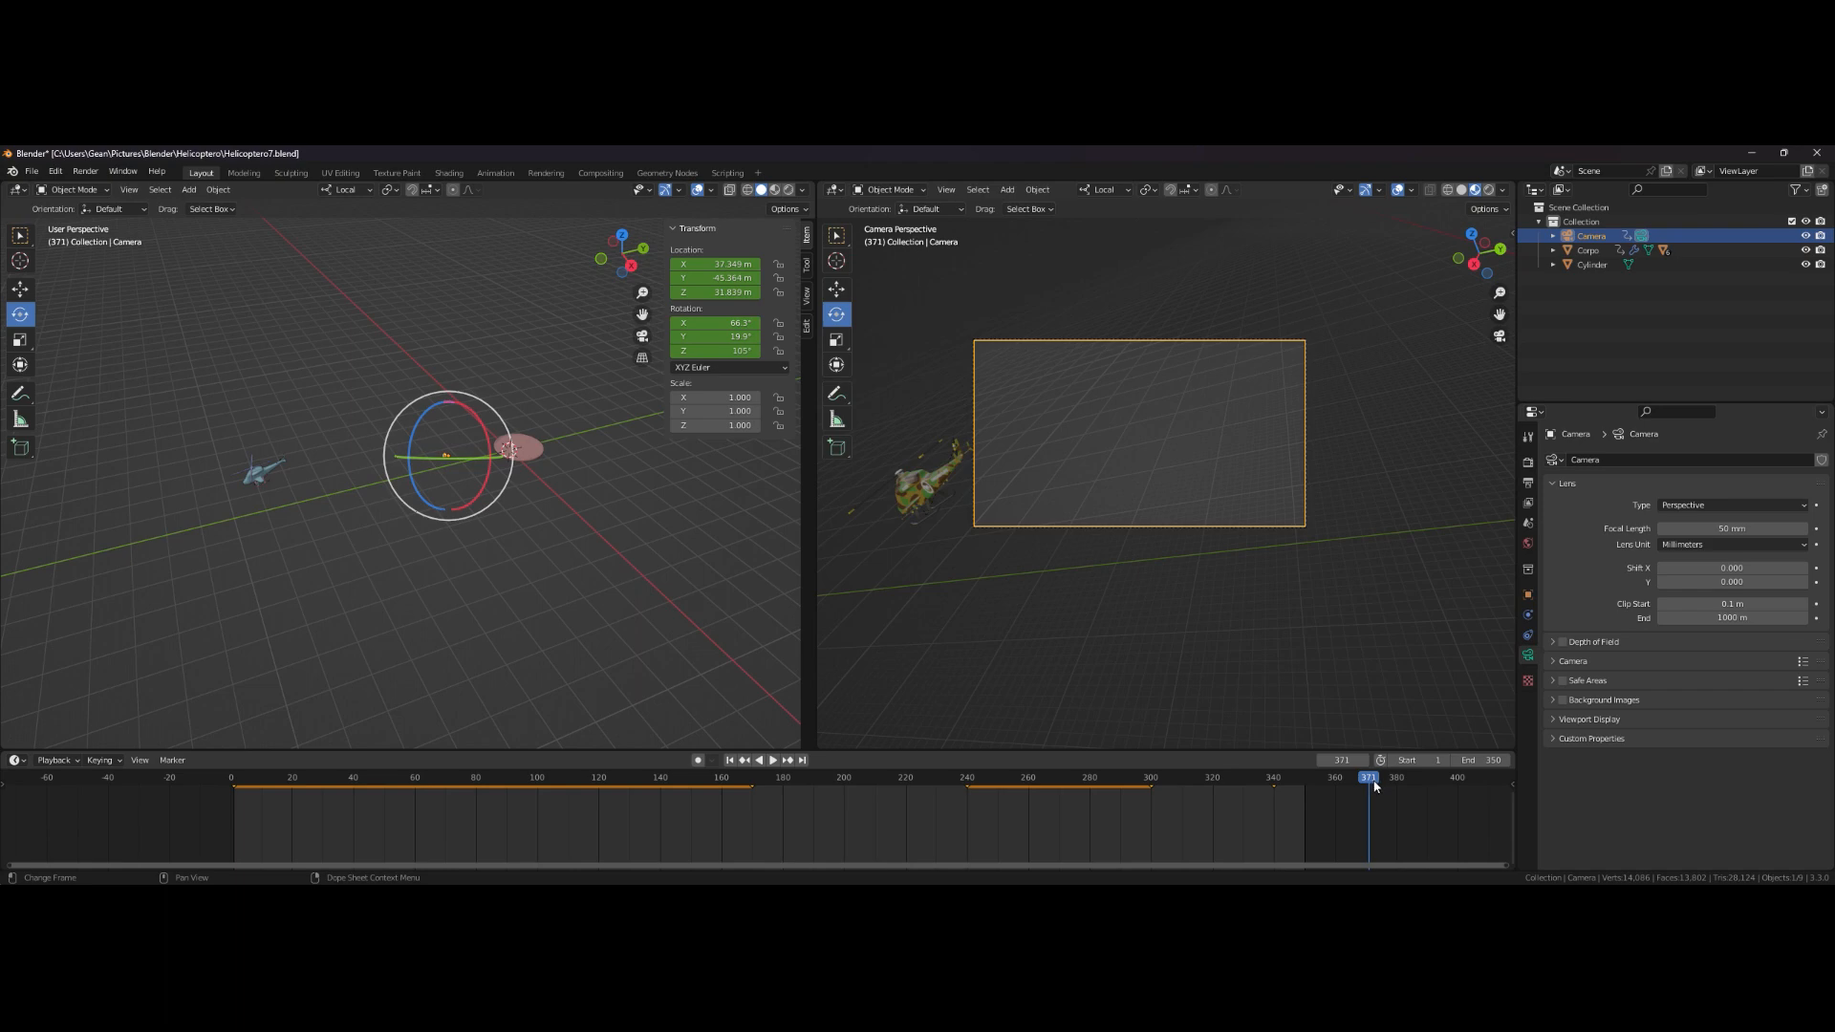
pyautogui.press('space')
pyautogui.moveTo(1368, 783)
pyautogui.mouseDown()
pyautogui.moveTo(1404, 785)
pyautogui.moveTo(1258, 775)
pyautogui.moveTo(1397, 797)
pyautogui.mouseUp()
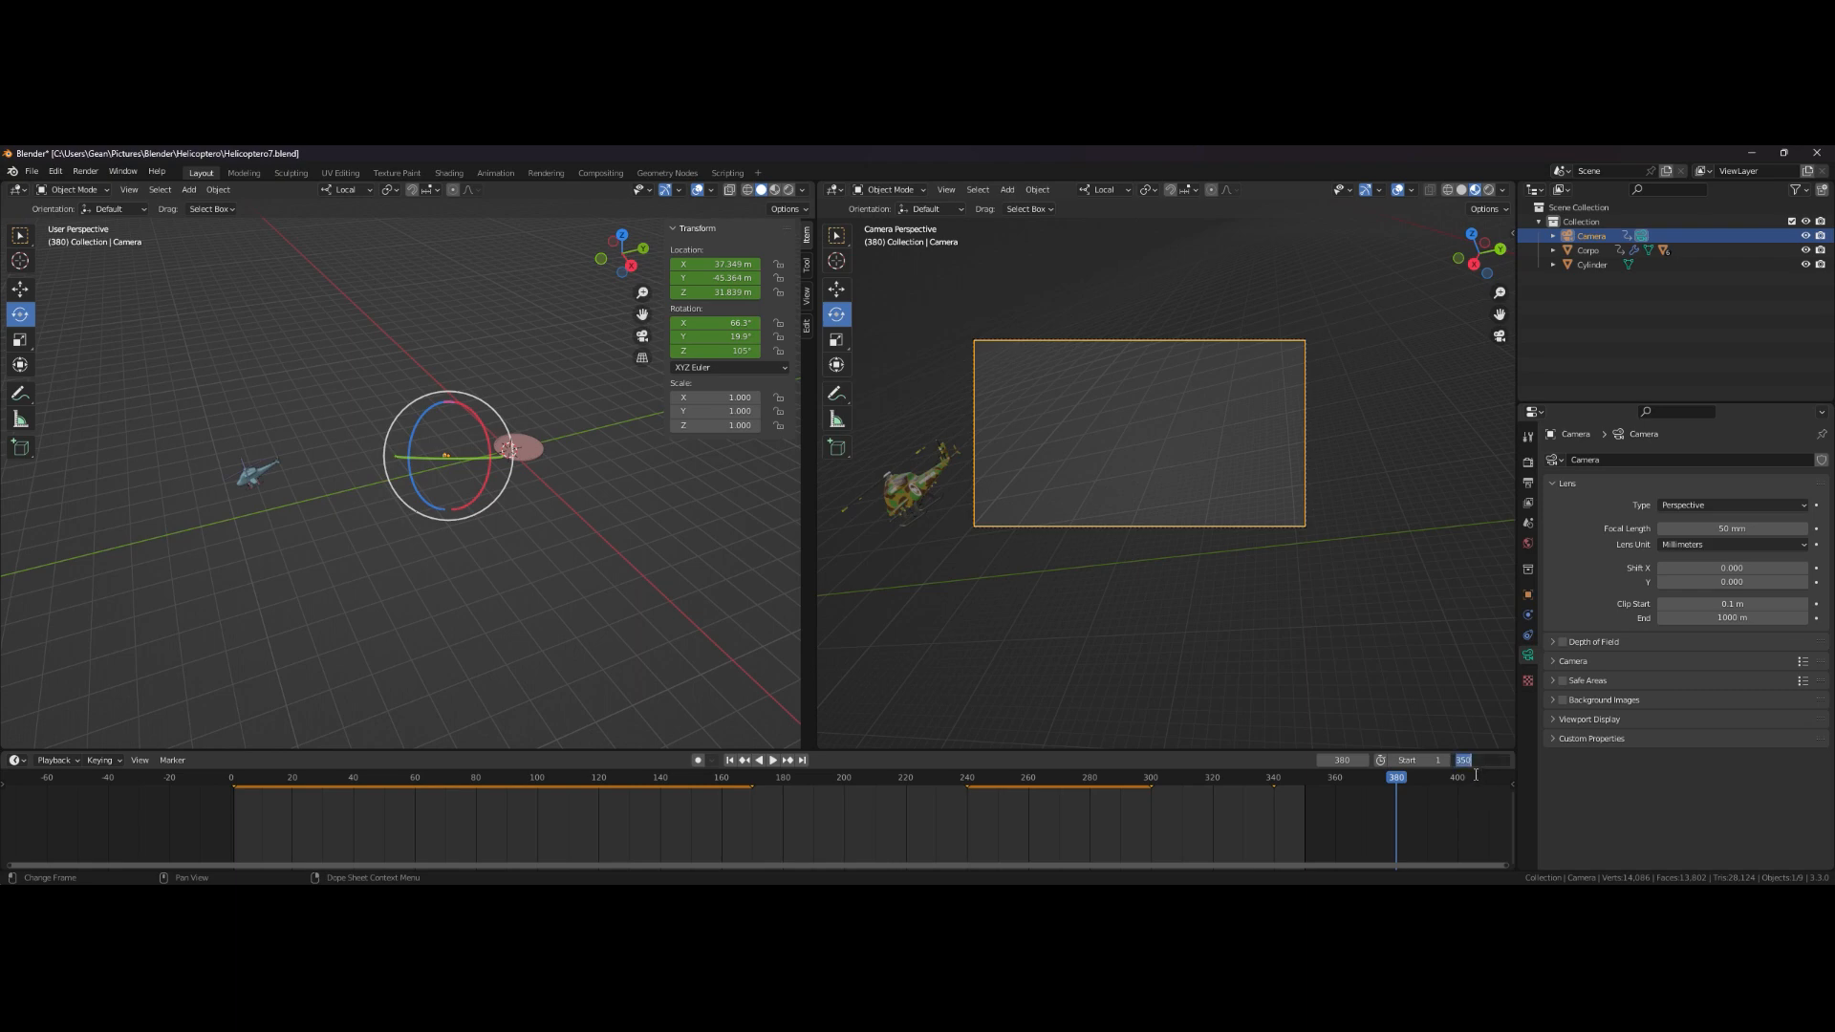
pyautogui.press('Return')
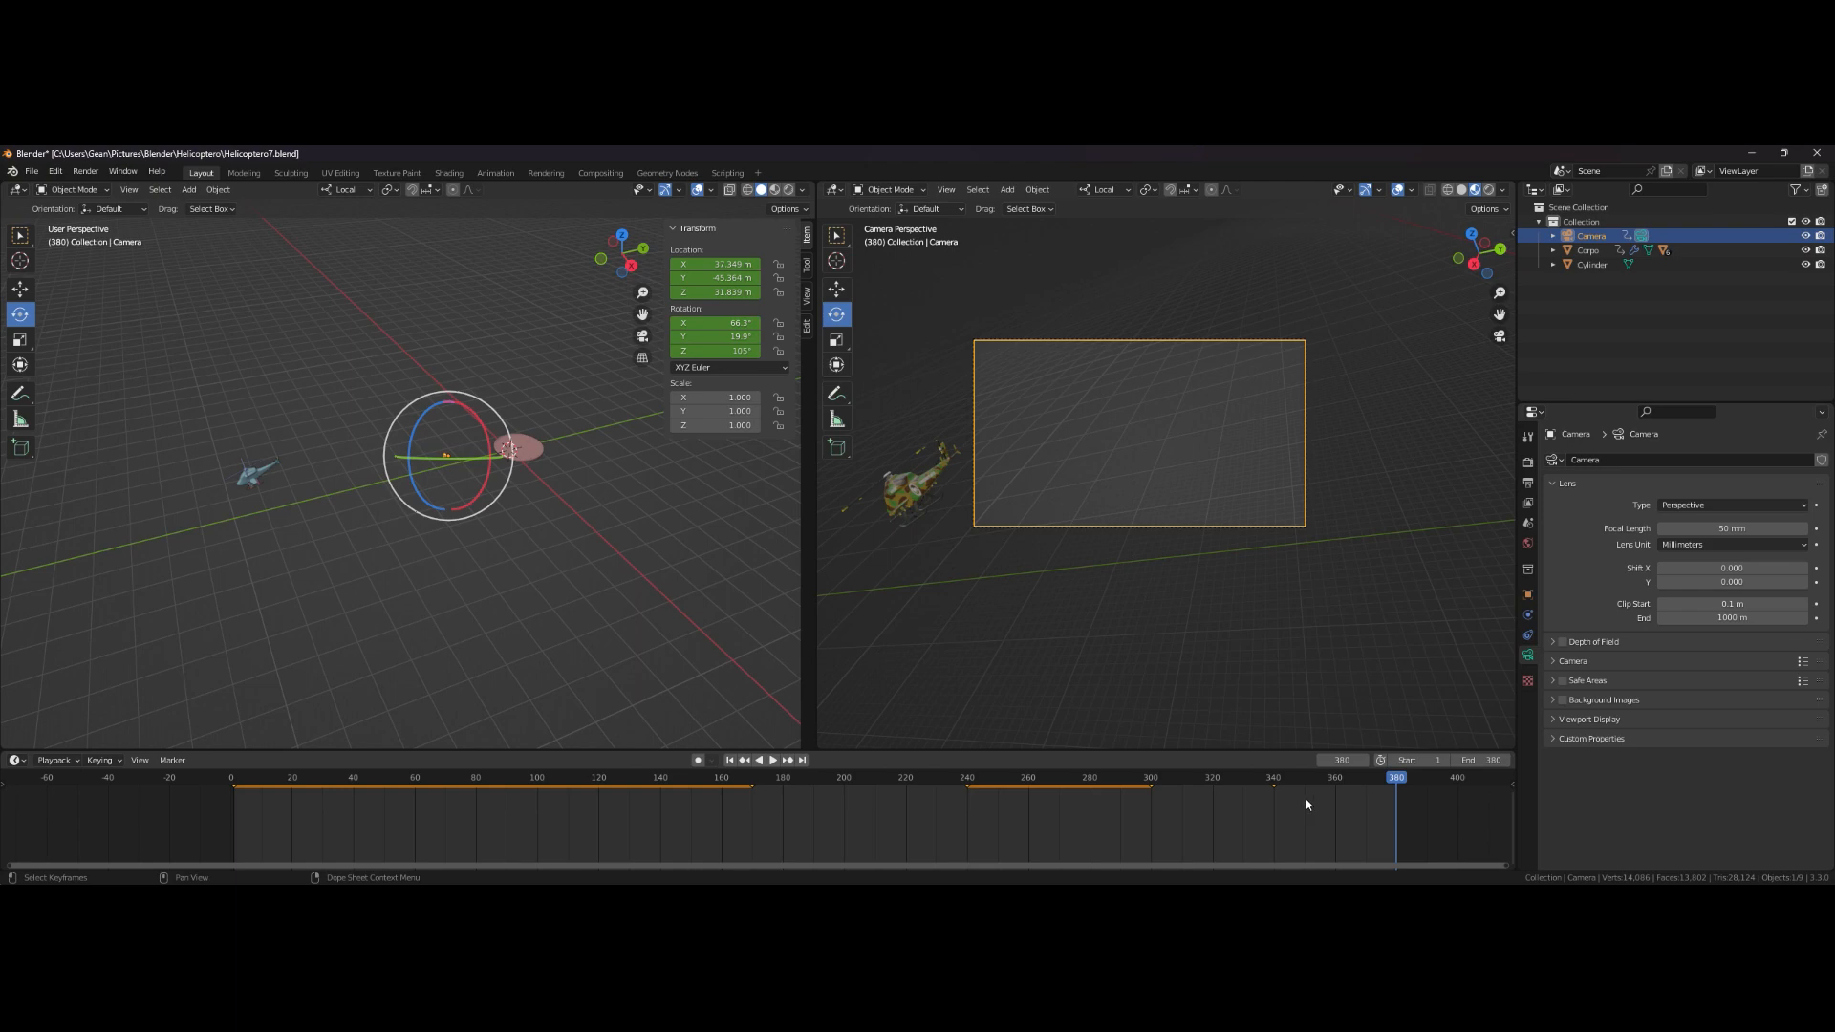
# - Play and scrub the timeline to review how the camera follows the helicopter
pyautogui.moveTo(1099, 778); pyautogui.dragTo(1086, 779)
pyautogui.click(772, 759)
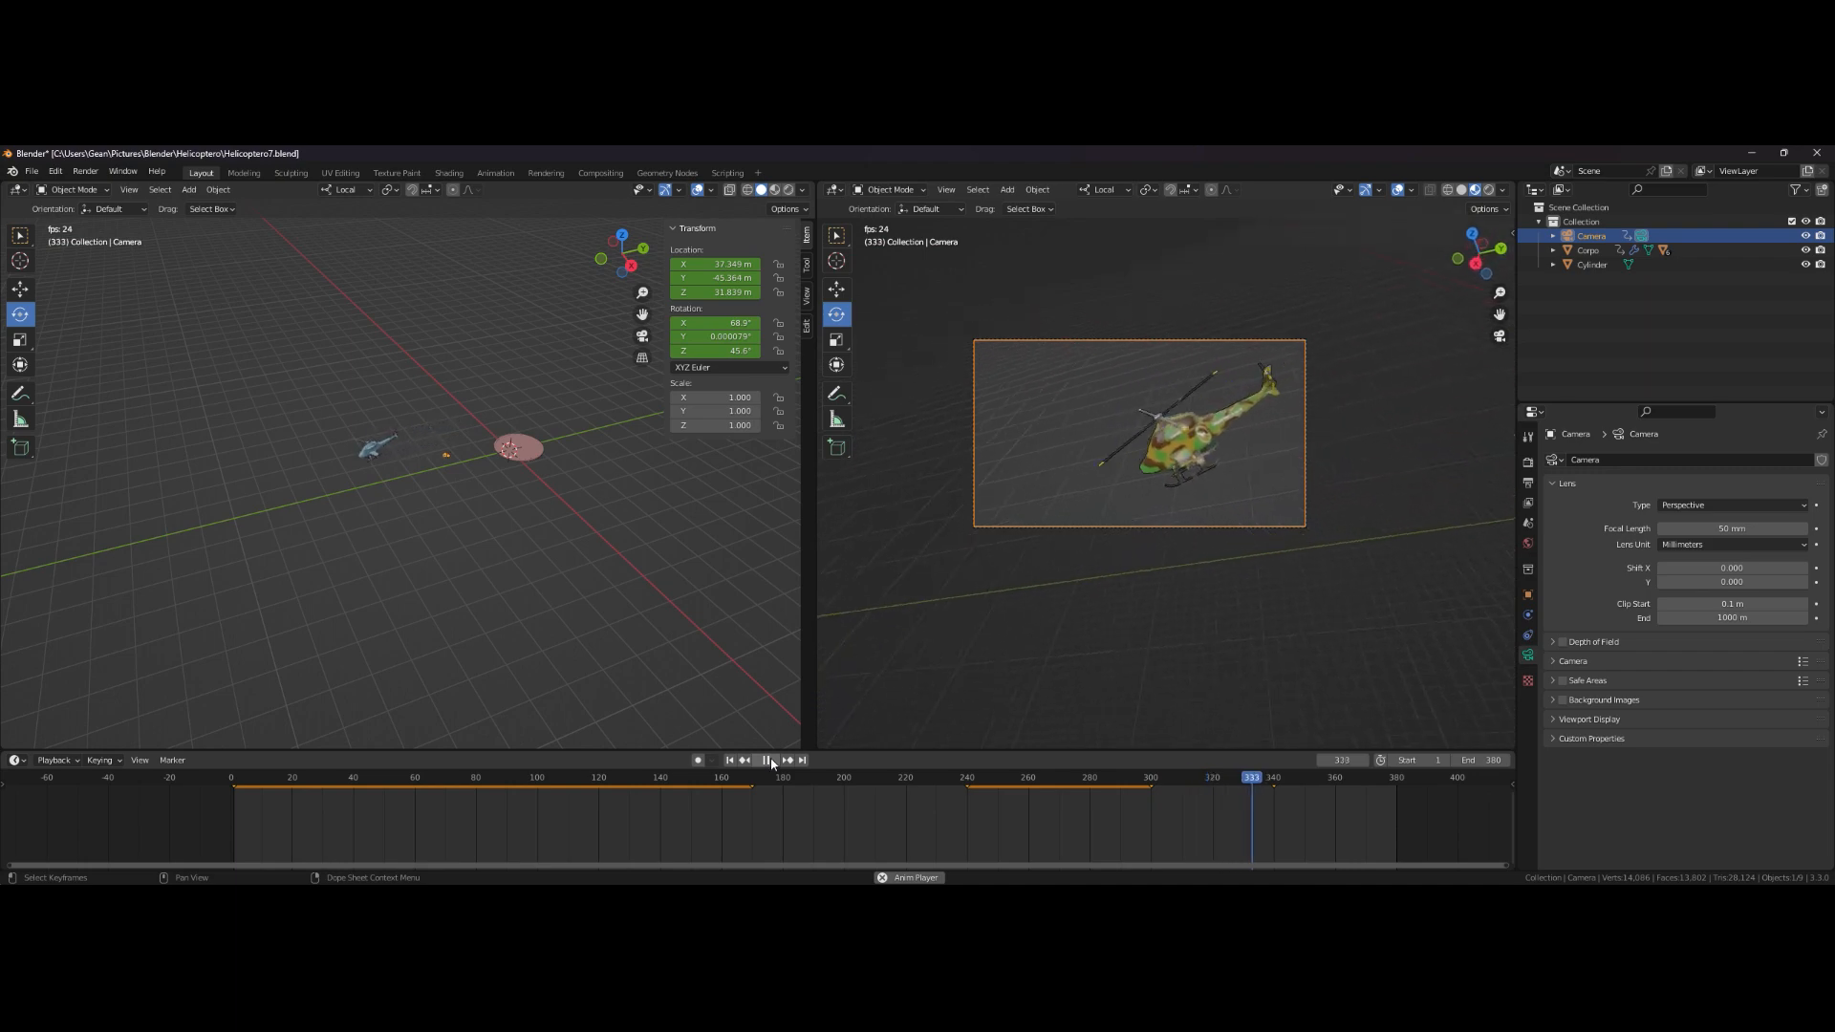
pyautogui.click(767, 760)
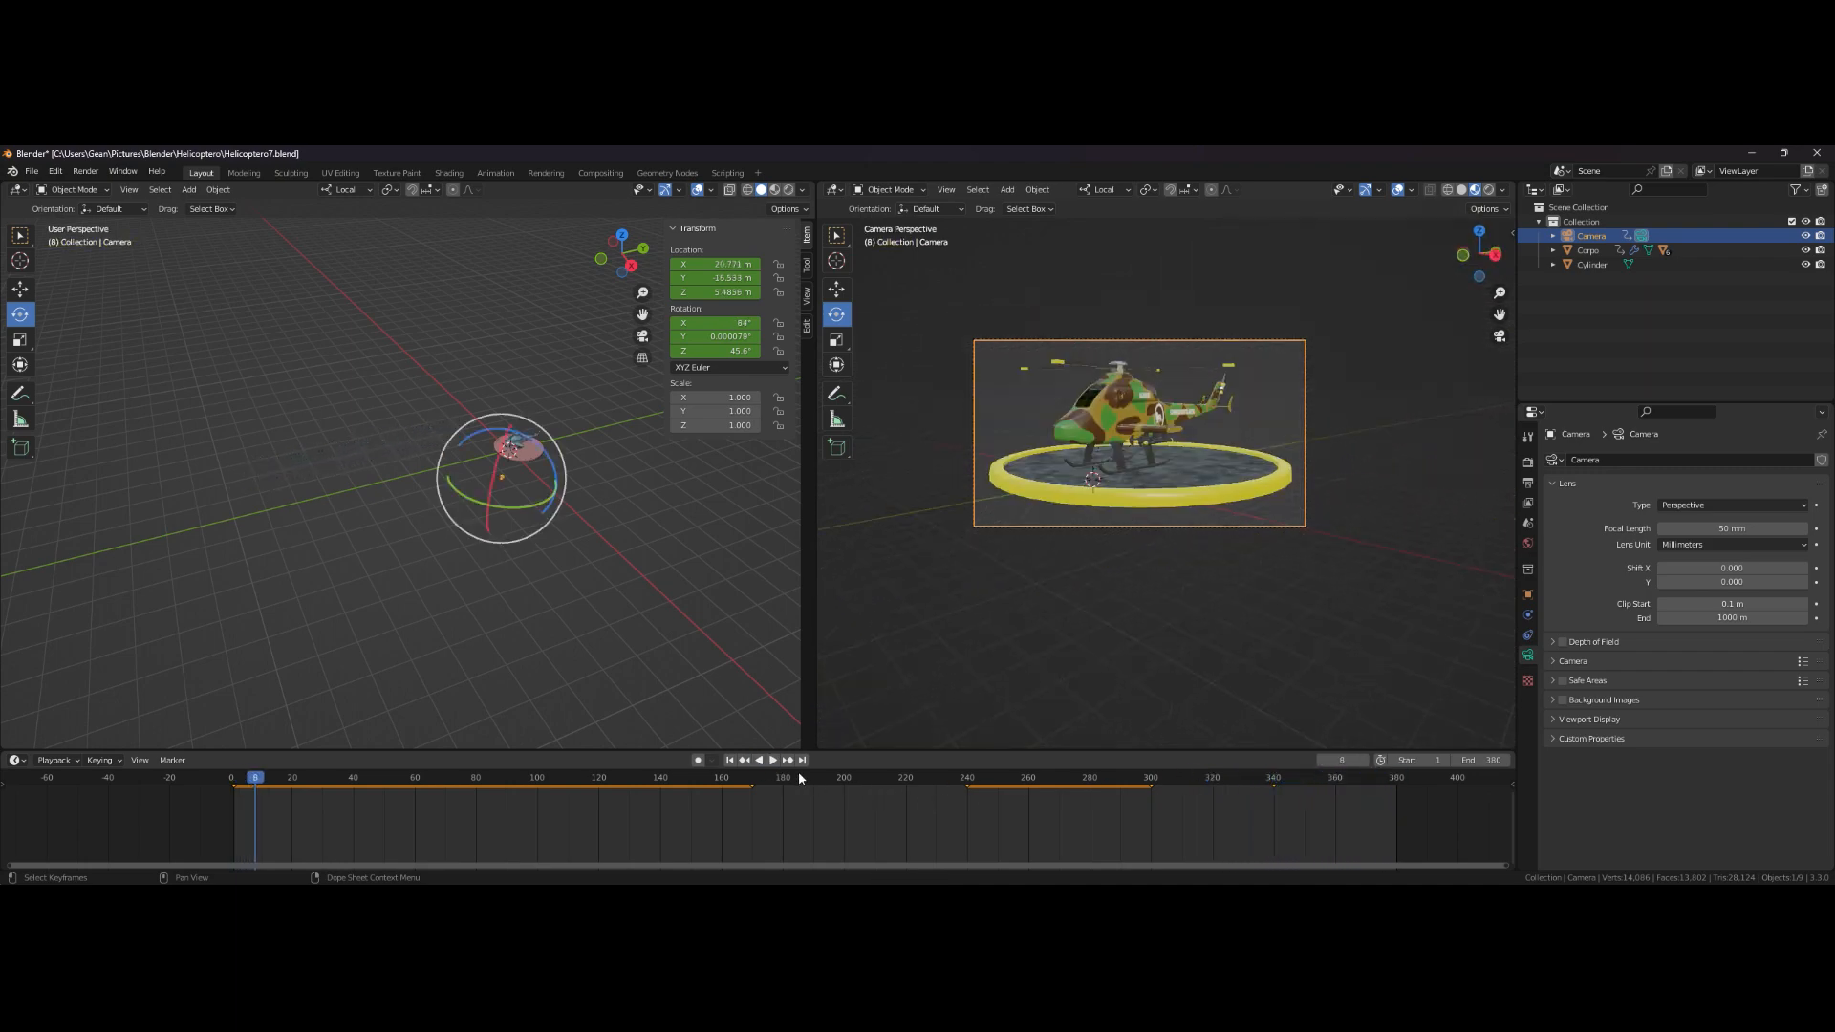
pyautogui.moveTo(257, 777); pyautogui.dragTo(252, 779)
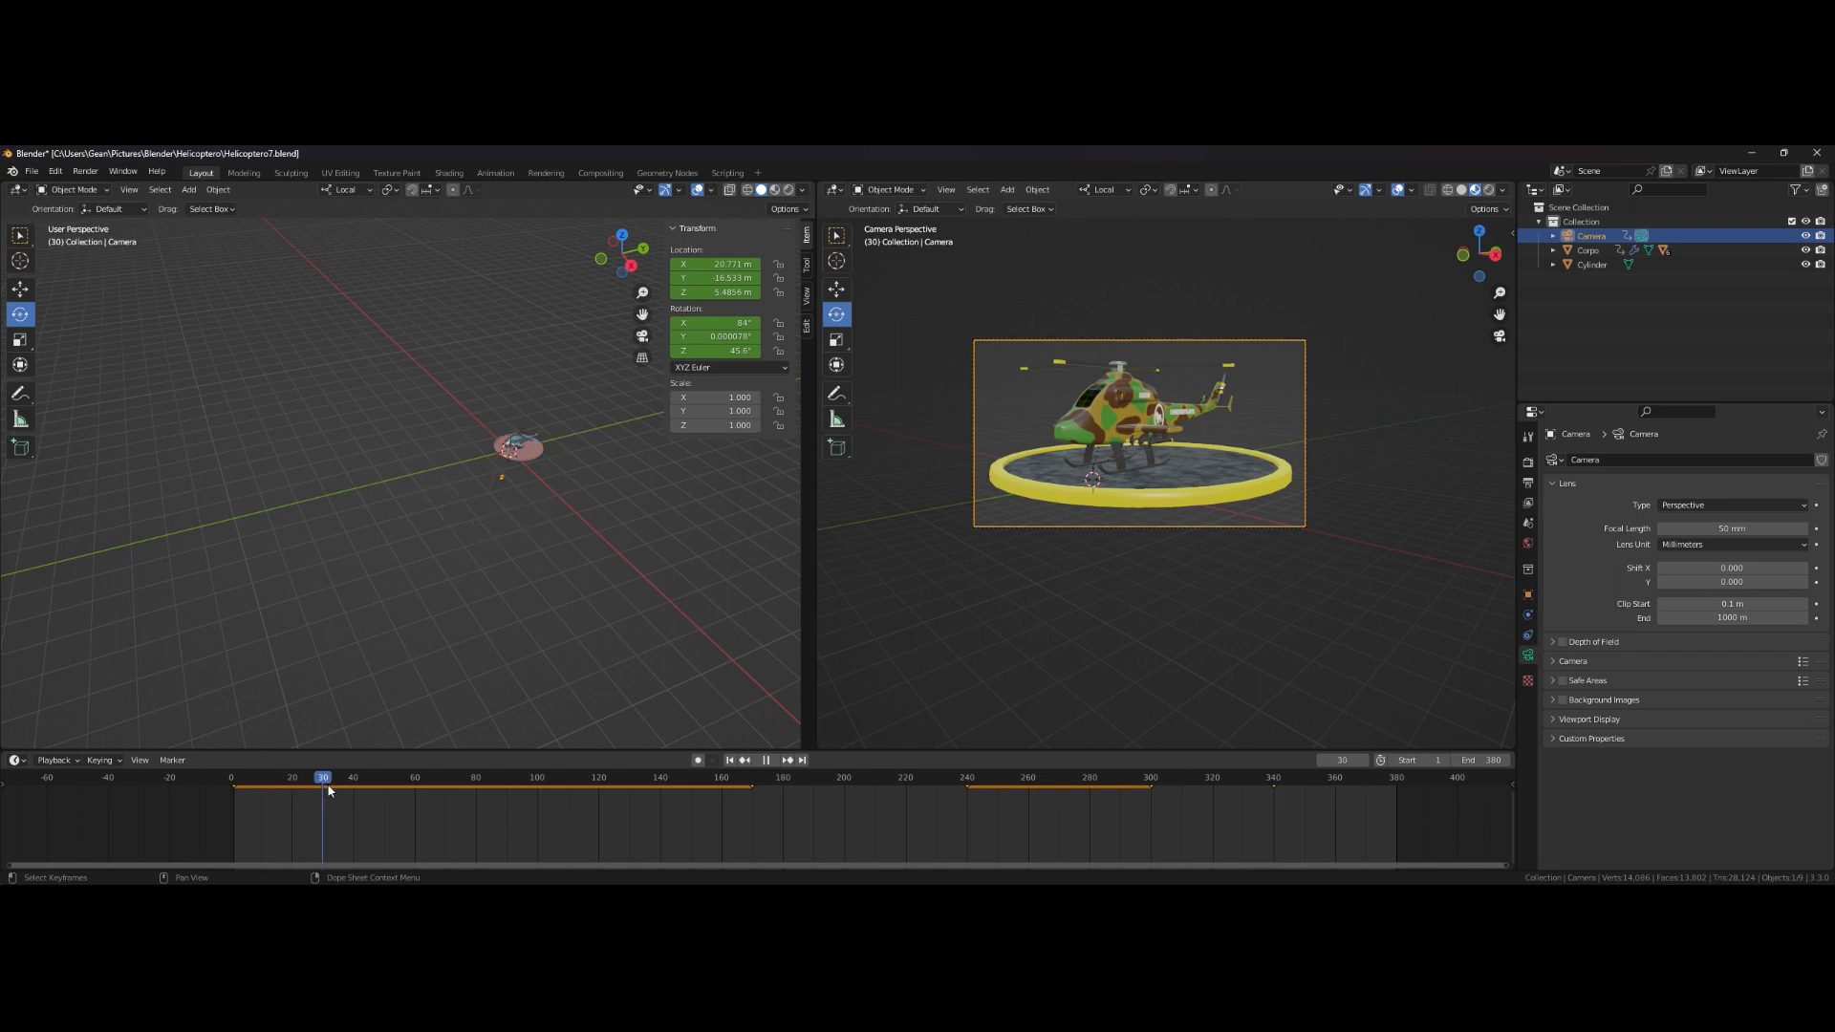
pyautogui.moveTo(542, 778); pyautogui.dragTo(961, 781)
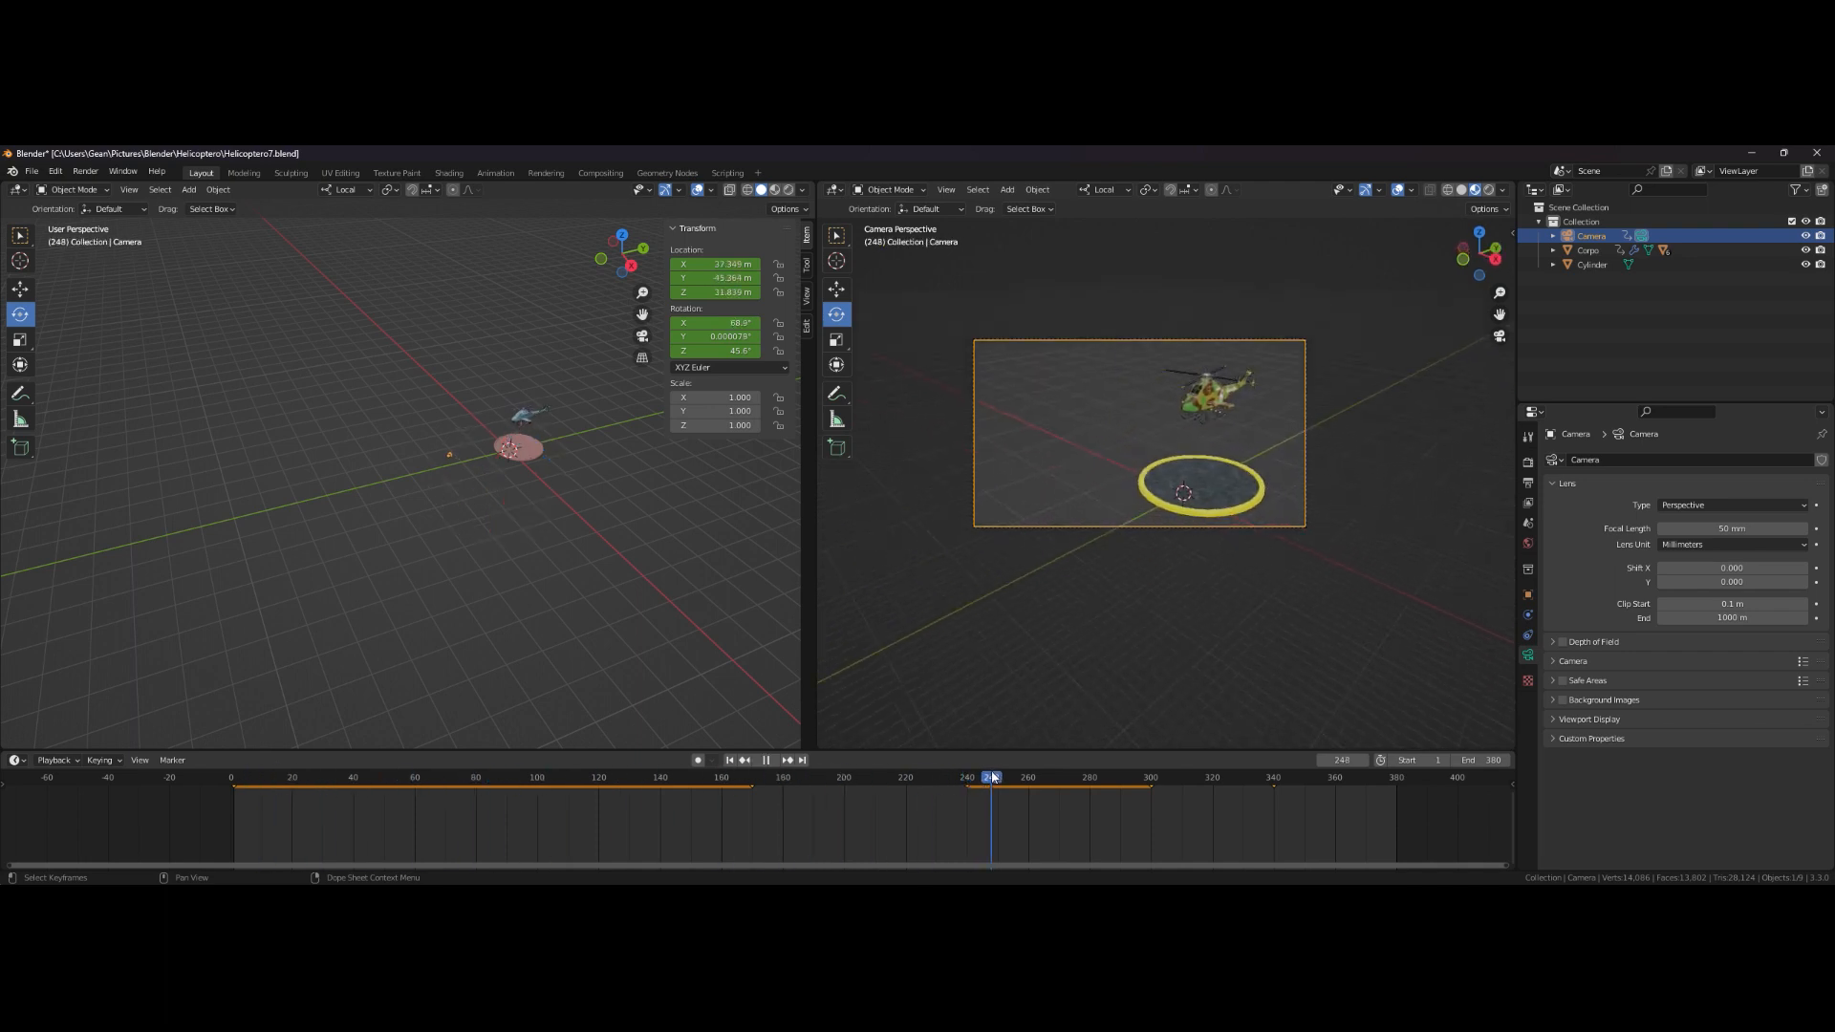
pyautogui.moveTo(1115, 772); pyautogui.dragTo(1229, 764)
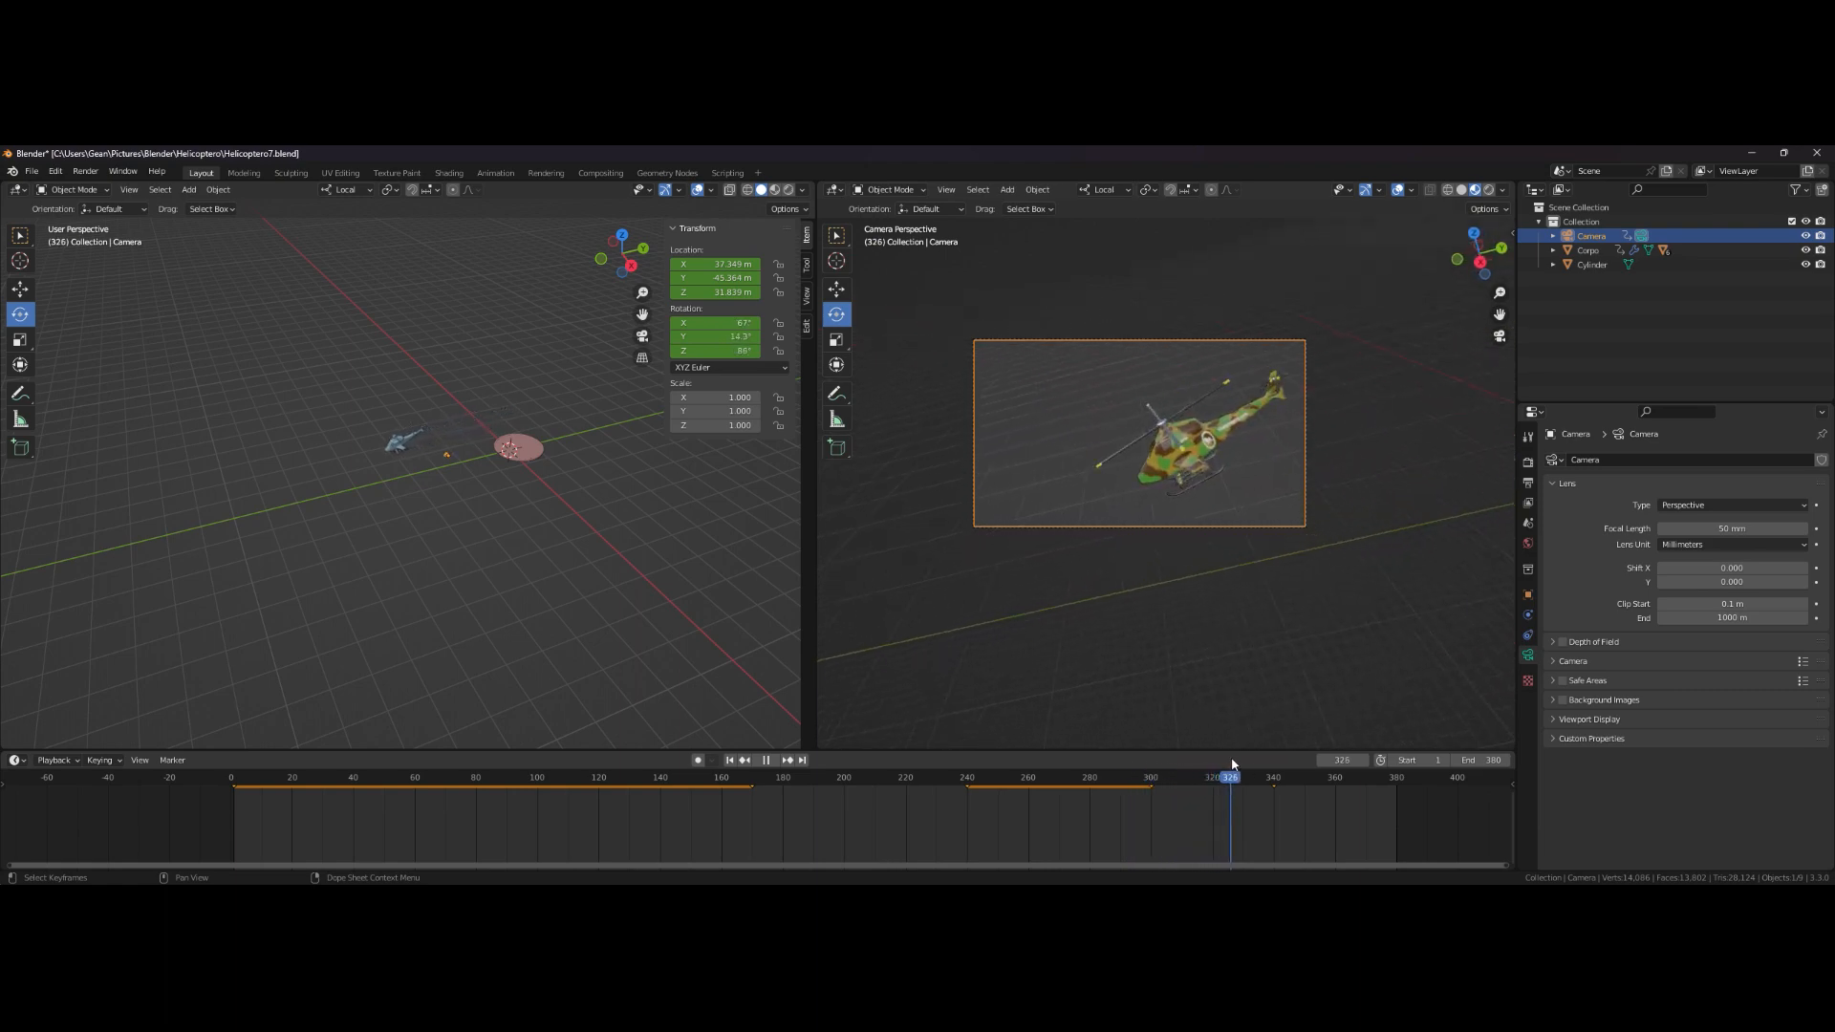
pyautogui.press('space')
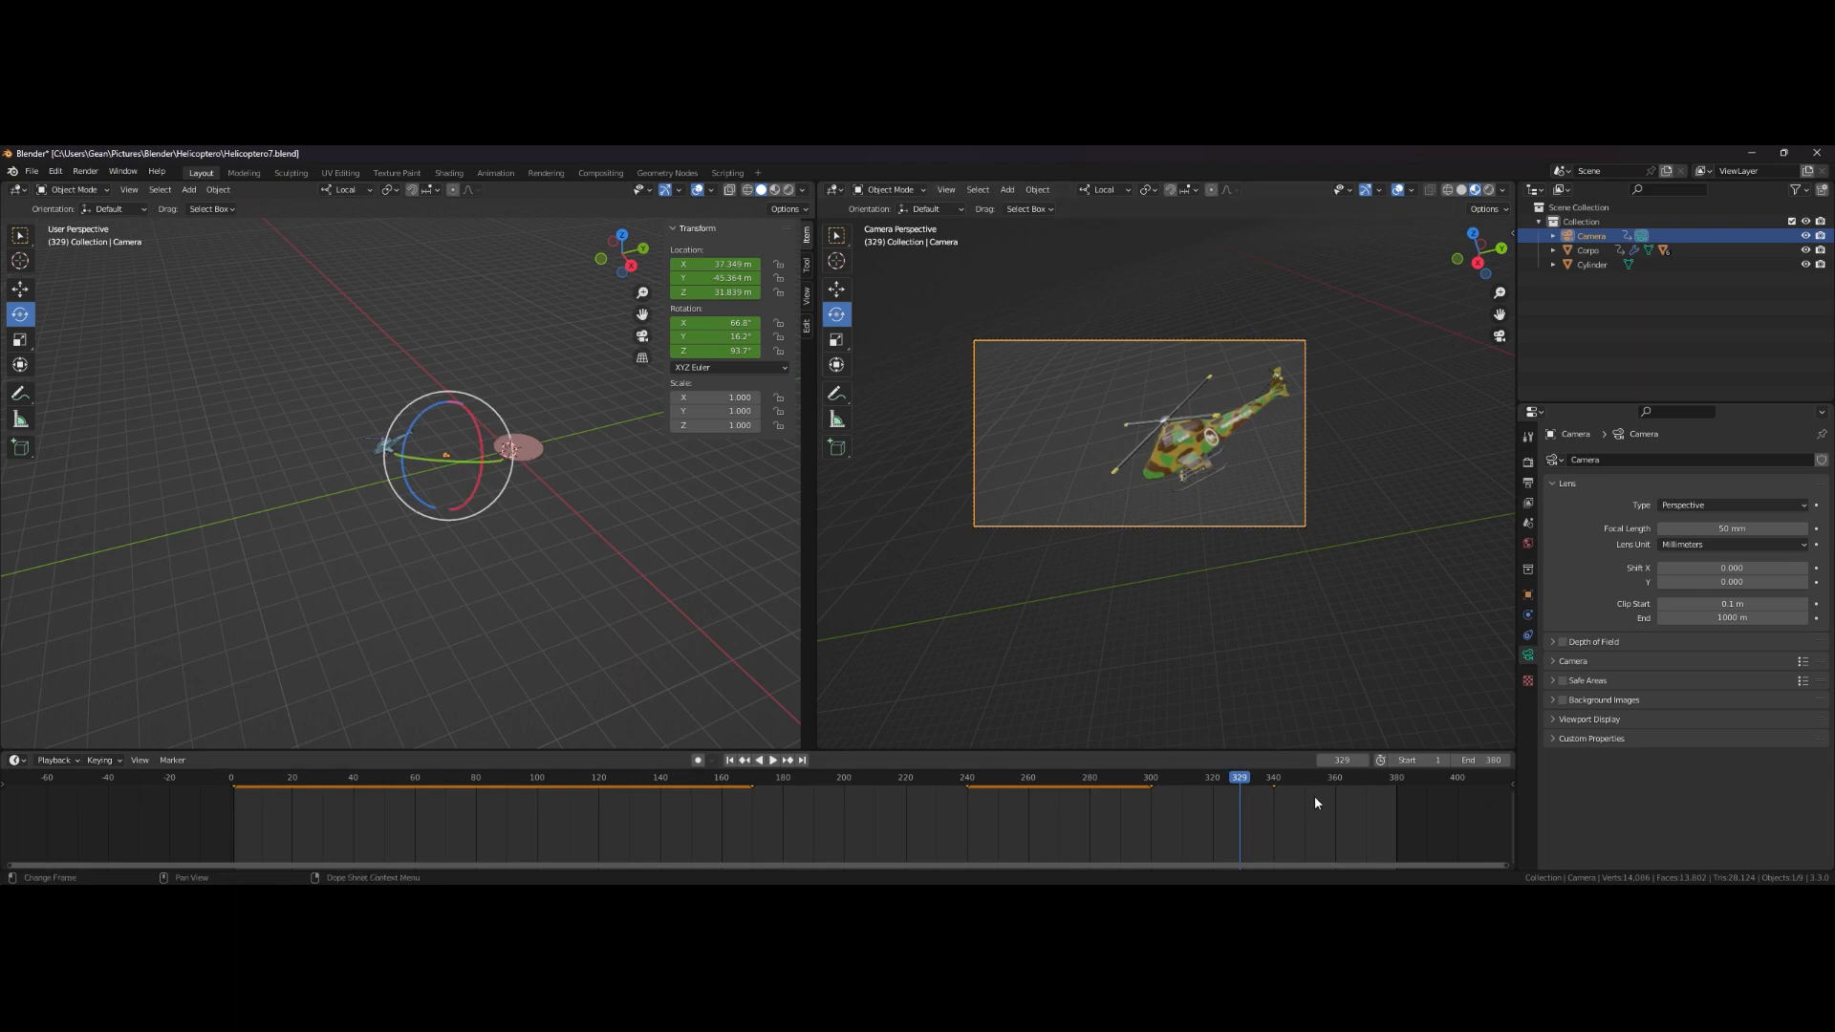
pyautogui.moveTo(1281, 791)
pyautogui.mouseDown()
pyautogui.moveTo(1169, 784)
pyautogui.moveTo(1293, 788)
pyautogui.moveTo(1254, 787)
pyautogui.mouseUp()
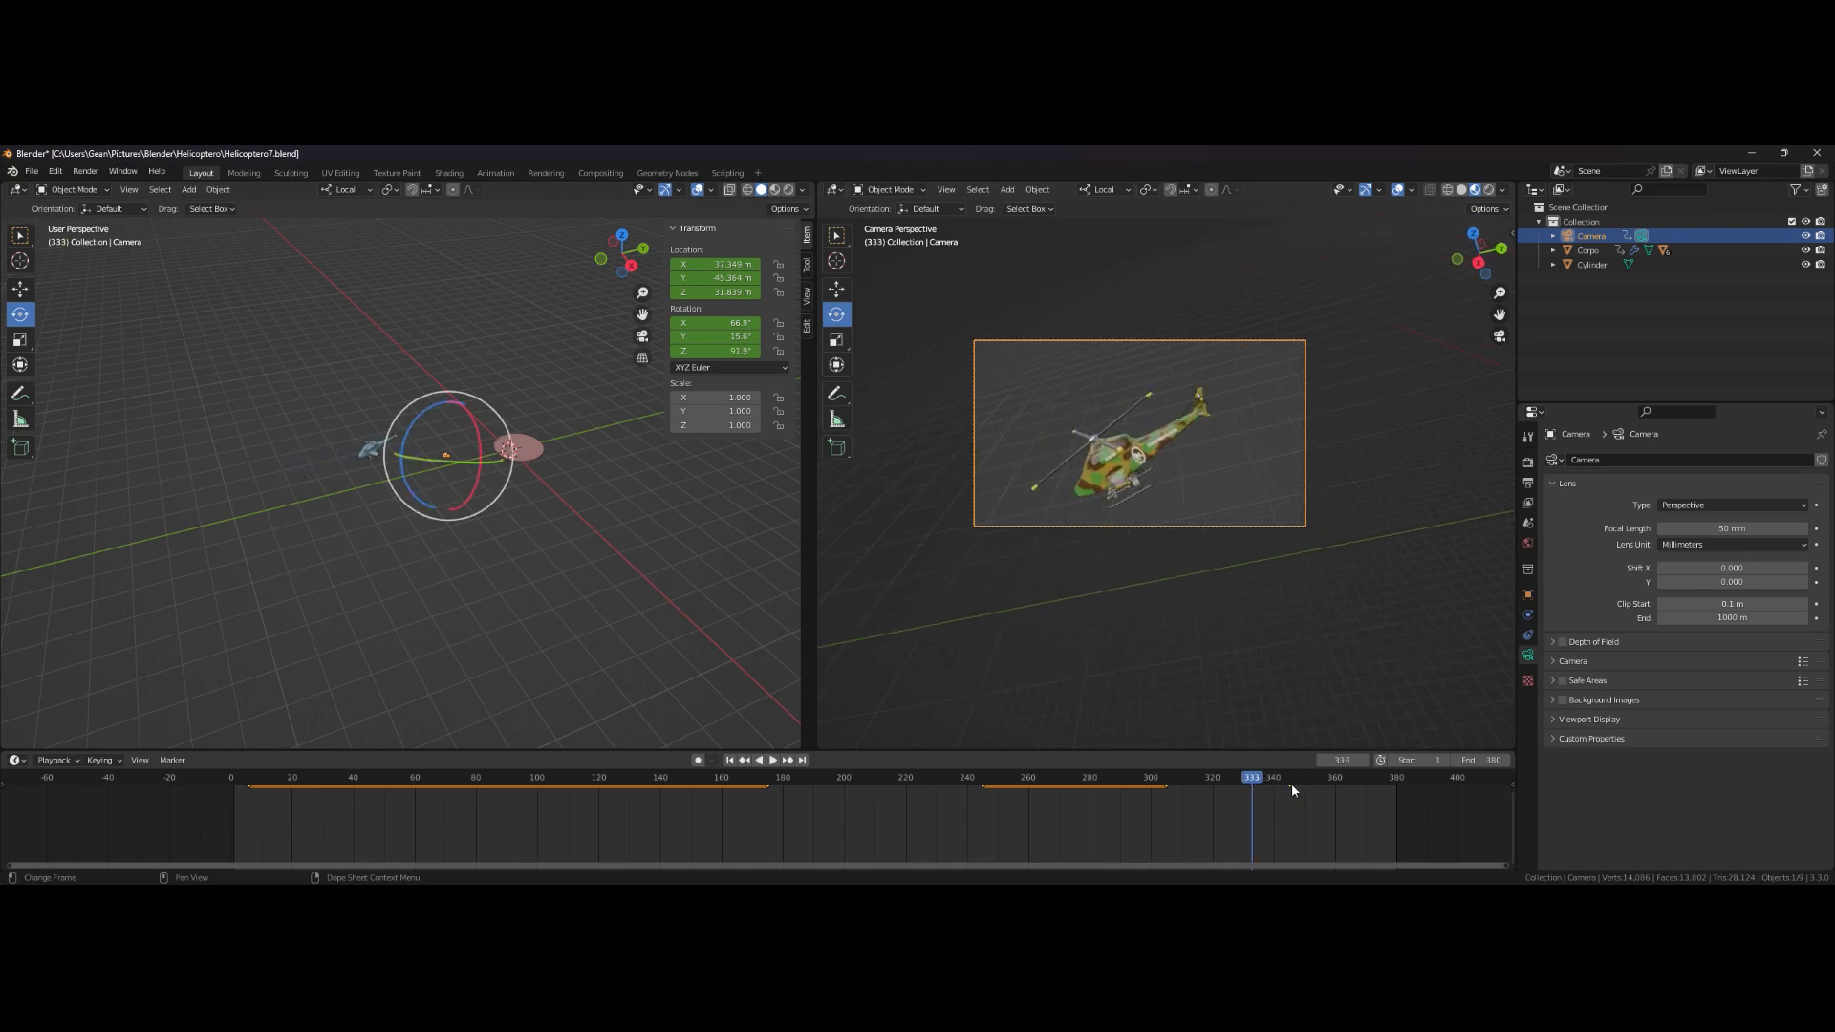
pyautogui.press('space')
pyautogui.press('Escape')
# - Scrub to the end and replay the animation from the start to review the final camera motion
pyautogui.press('g')
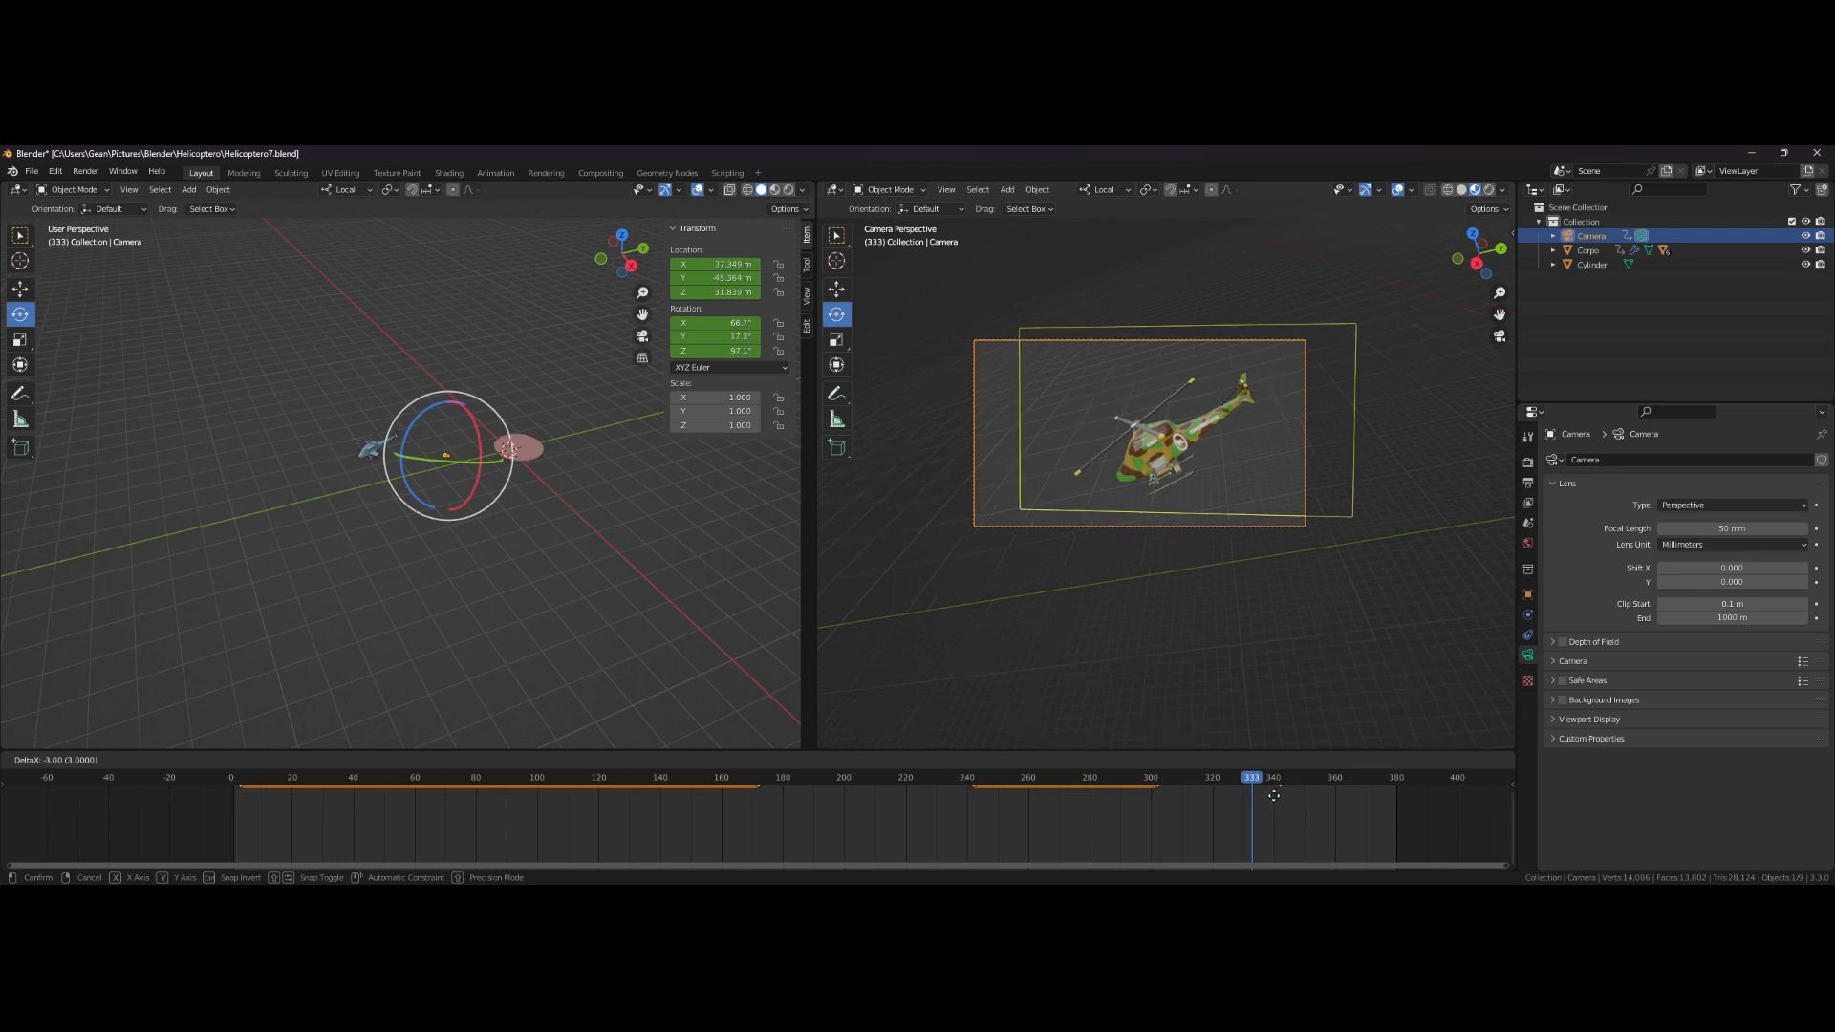
pyautogui.click(1274, 796)
pyautogui.moveTo(1253, 788); pyautogui.dragTo(1339, 800)
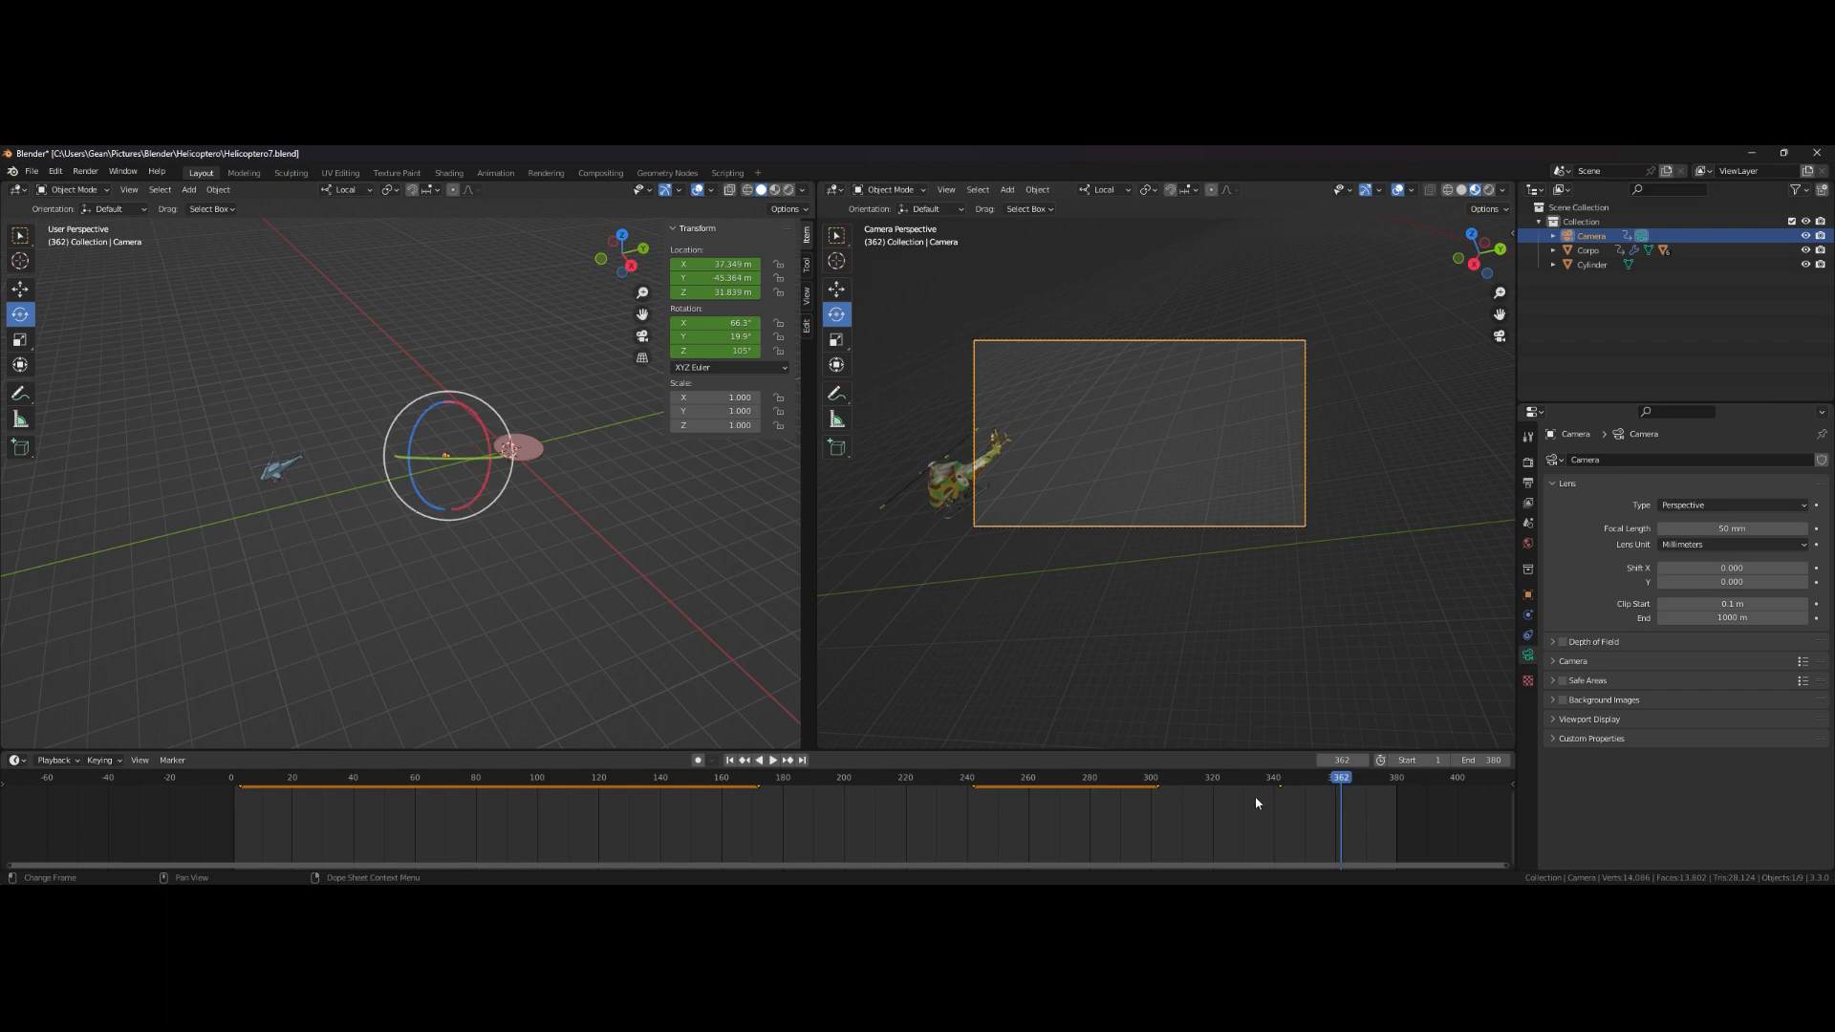
pyautogui.click(730, 762)
pyautogui.click(772, 763)
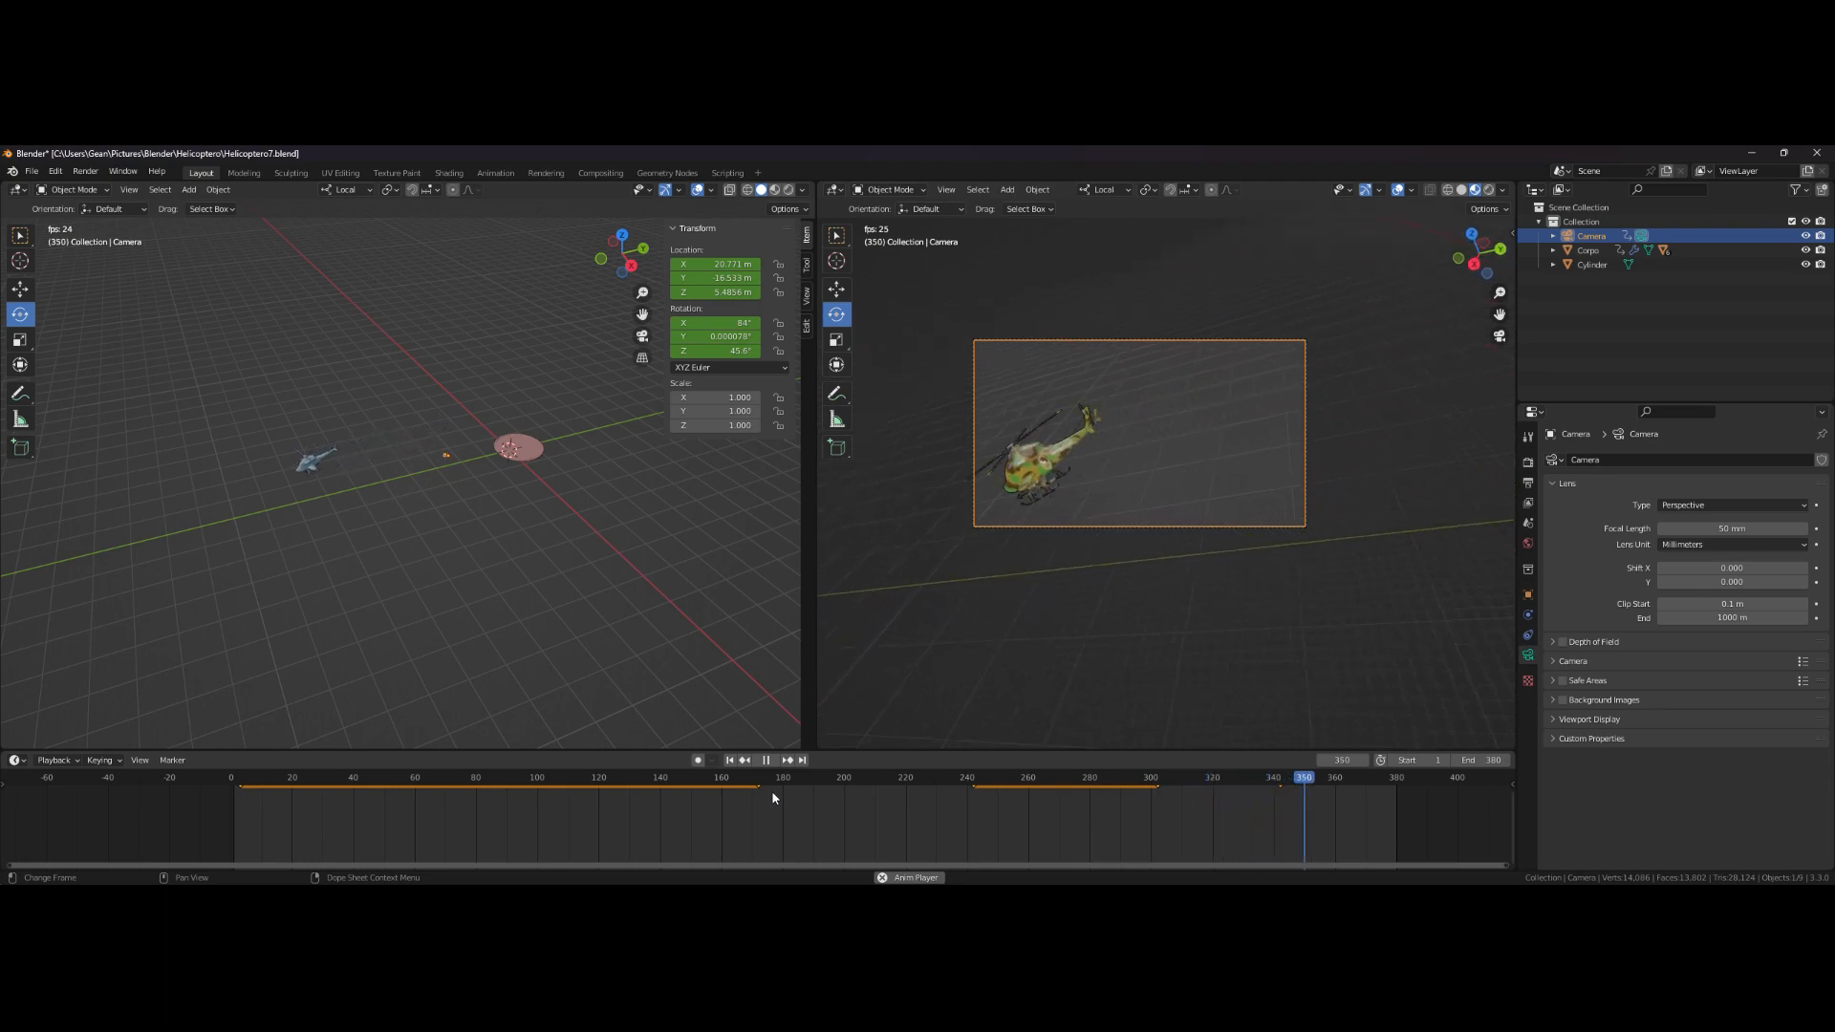
pyautogui.press('space')
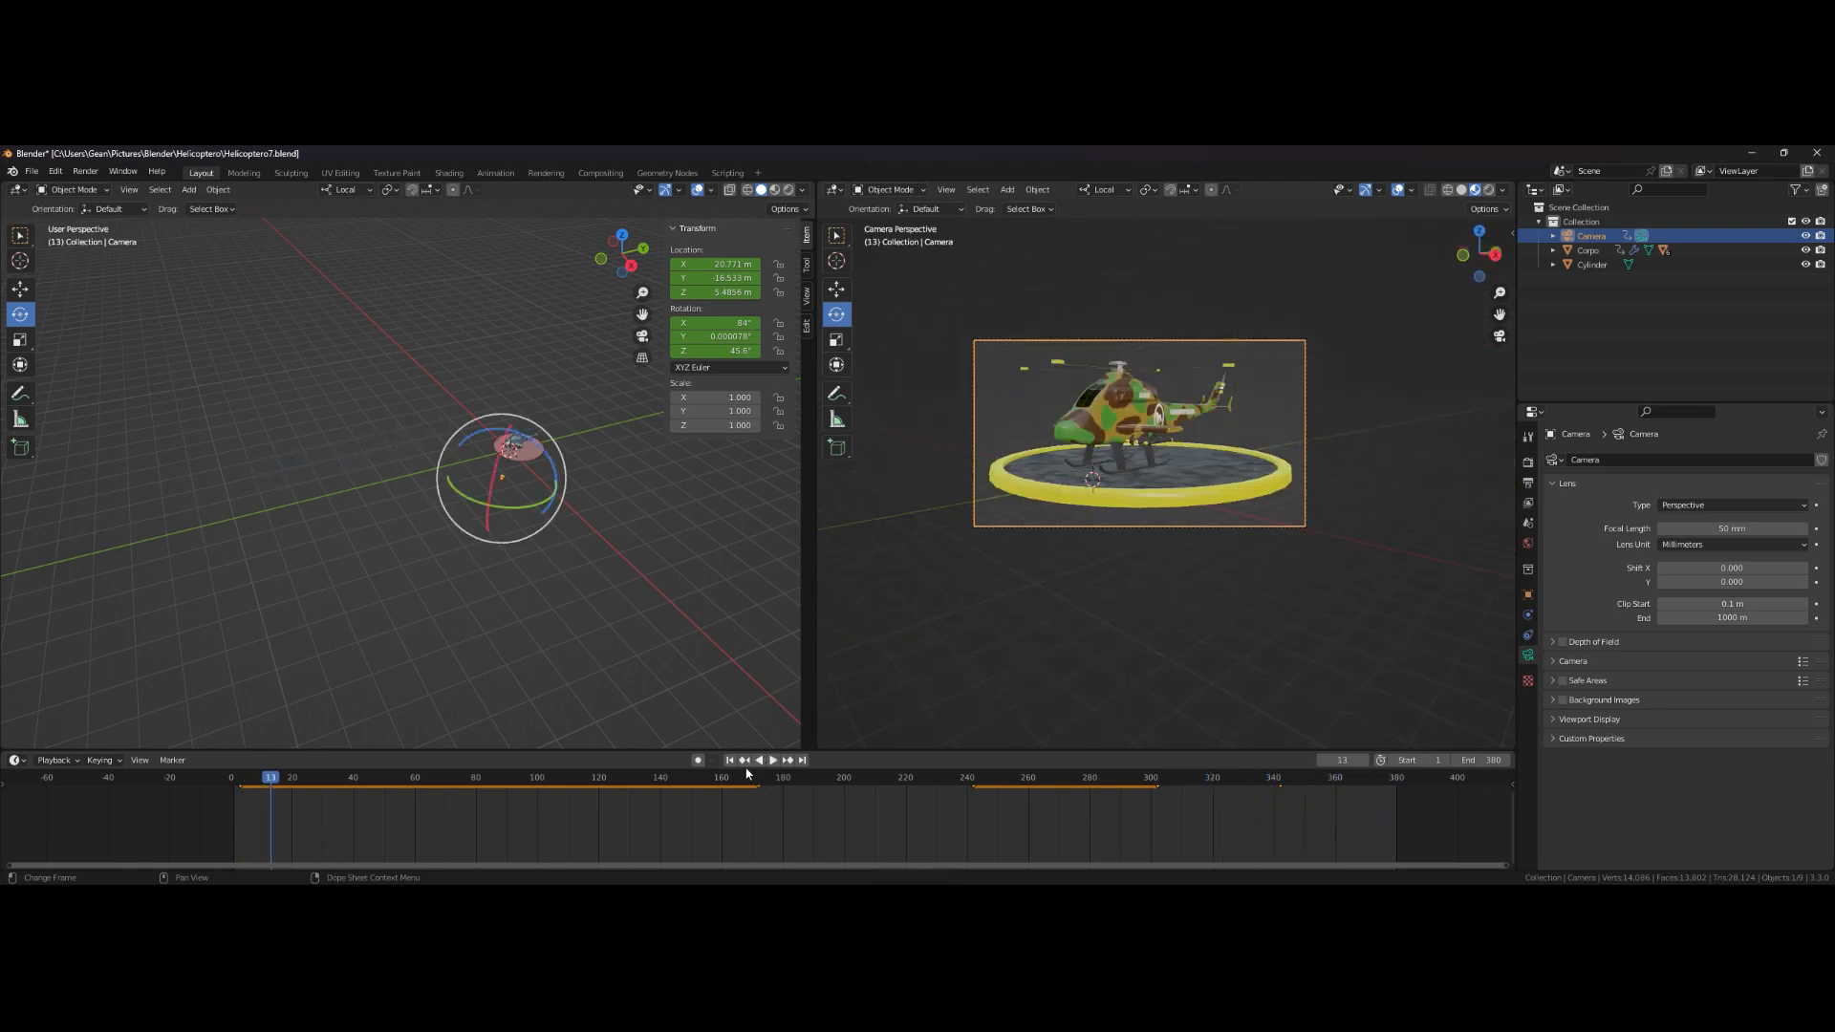
# - Return to the first frame and join the two viewports into a single camera-view viewport
pyautogui.click(729, 760)
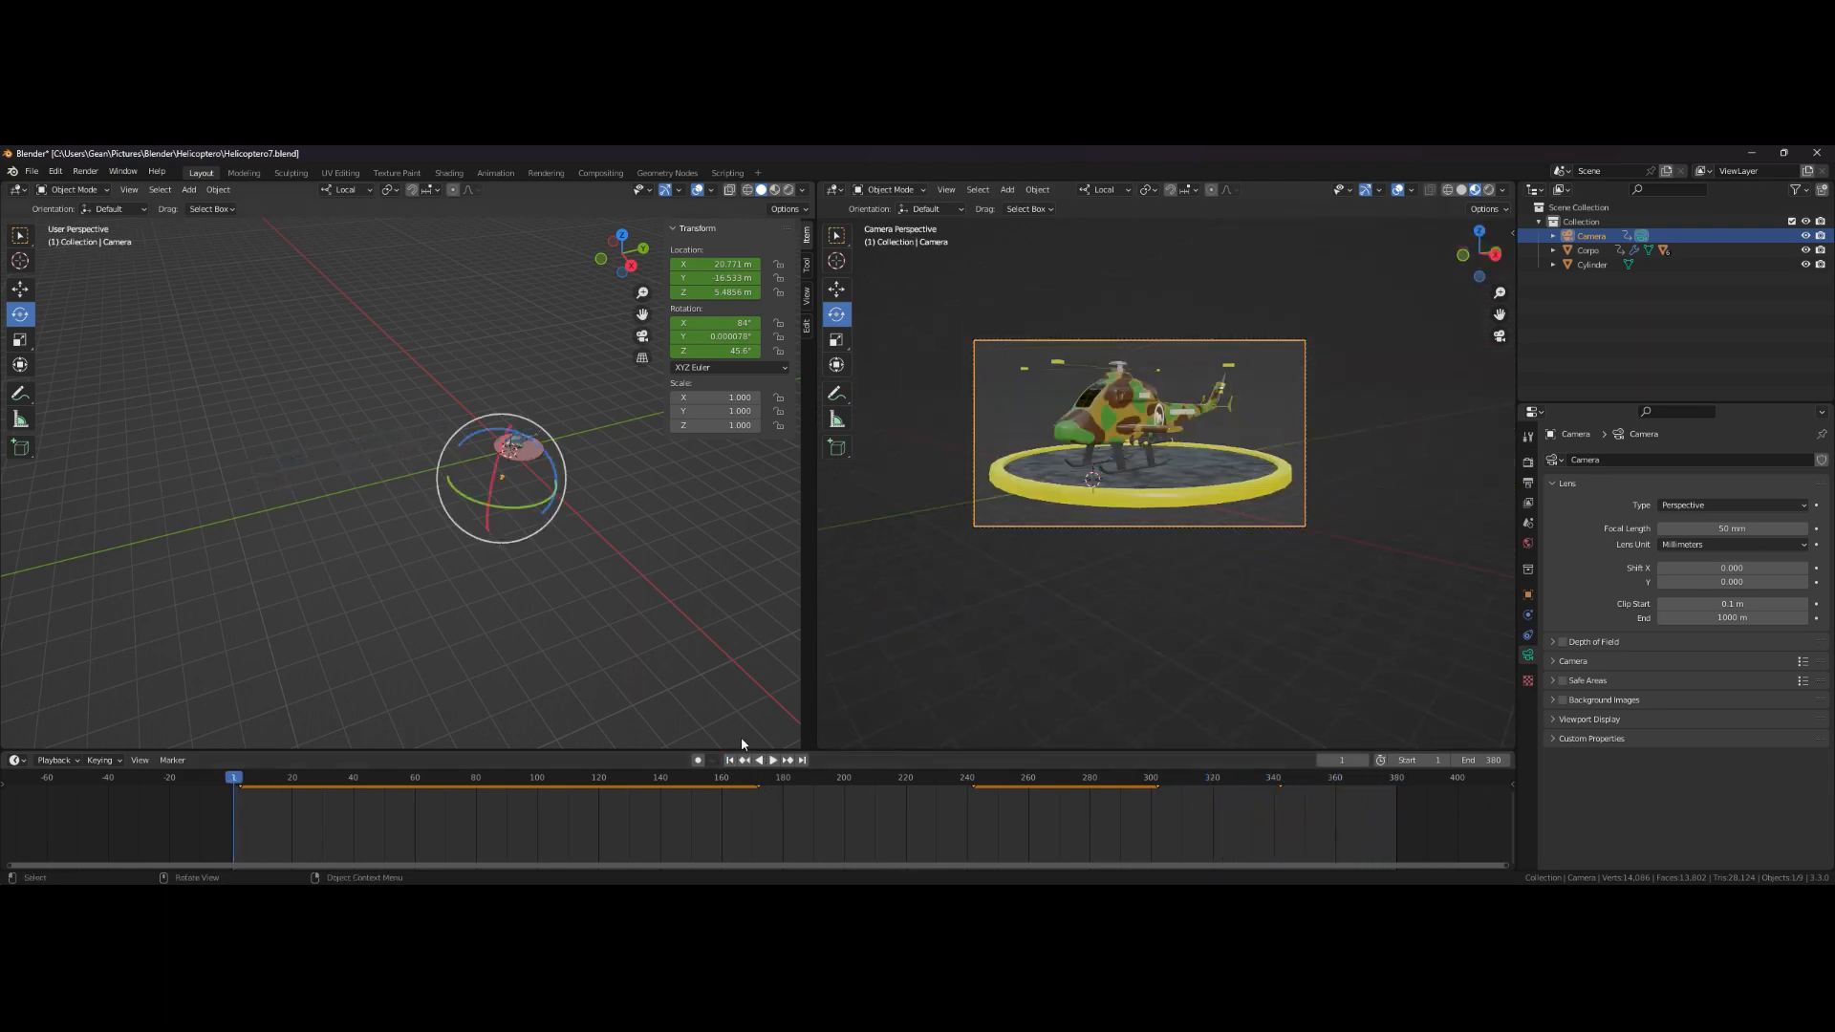
pyautogui.rightClick(817, 517)
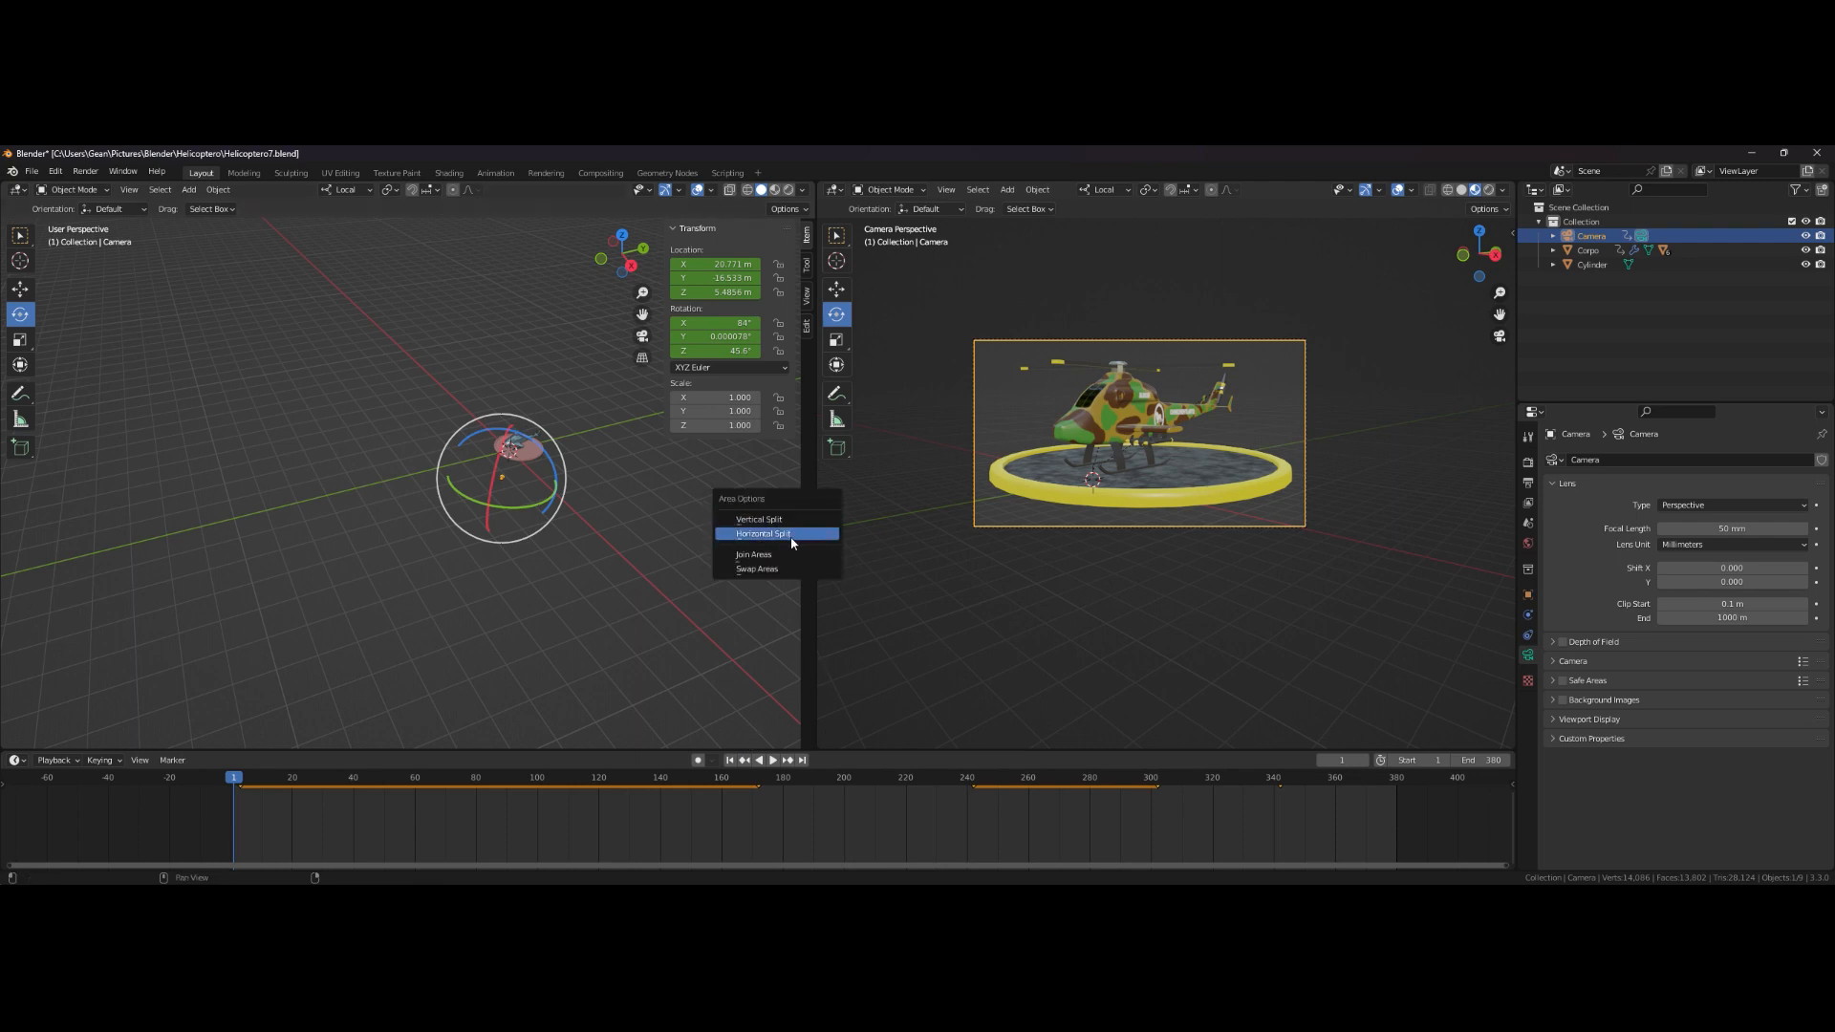
pyautogui.click(786, 551)
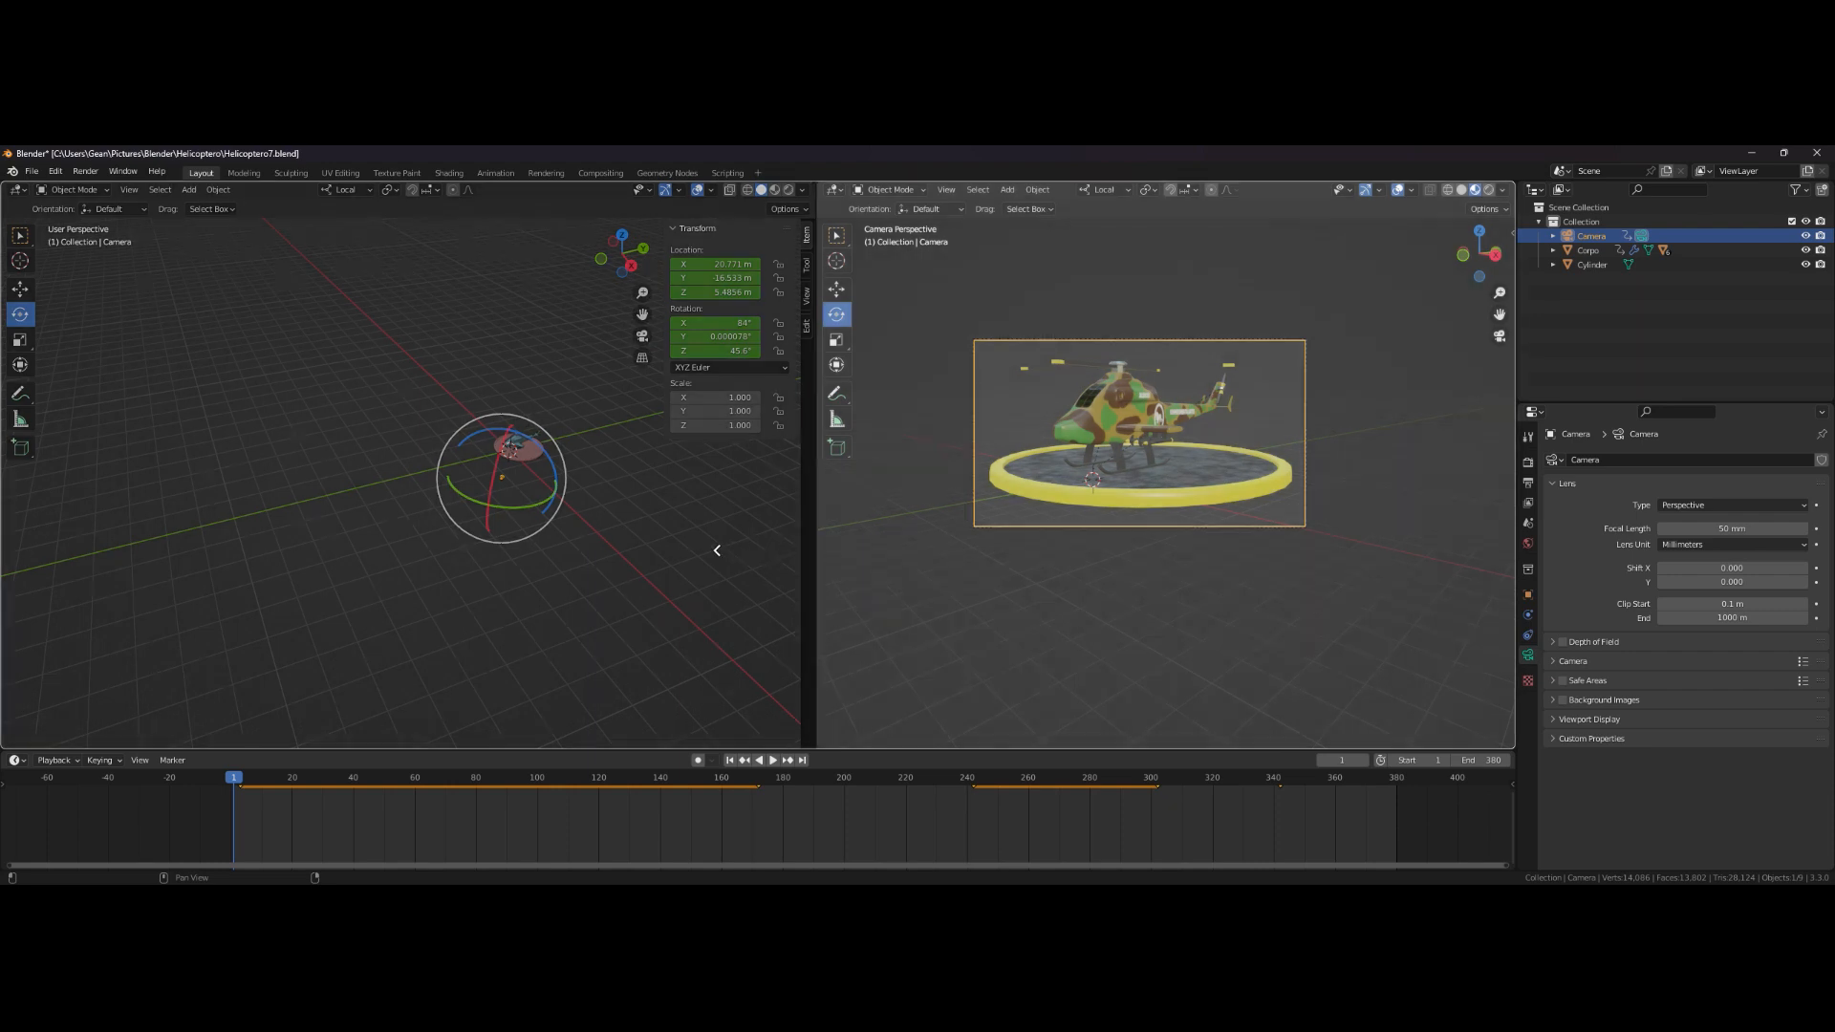
pyautogui.click(717, 551)
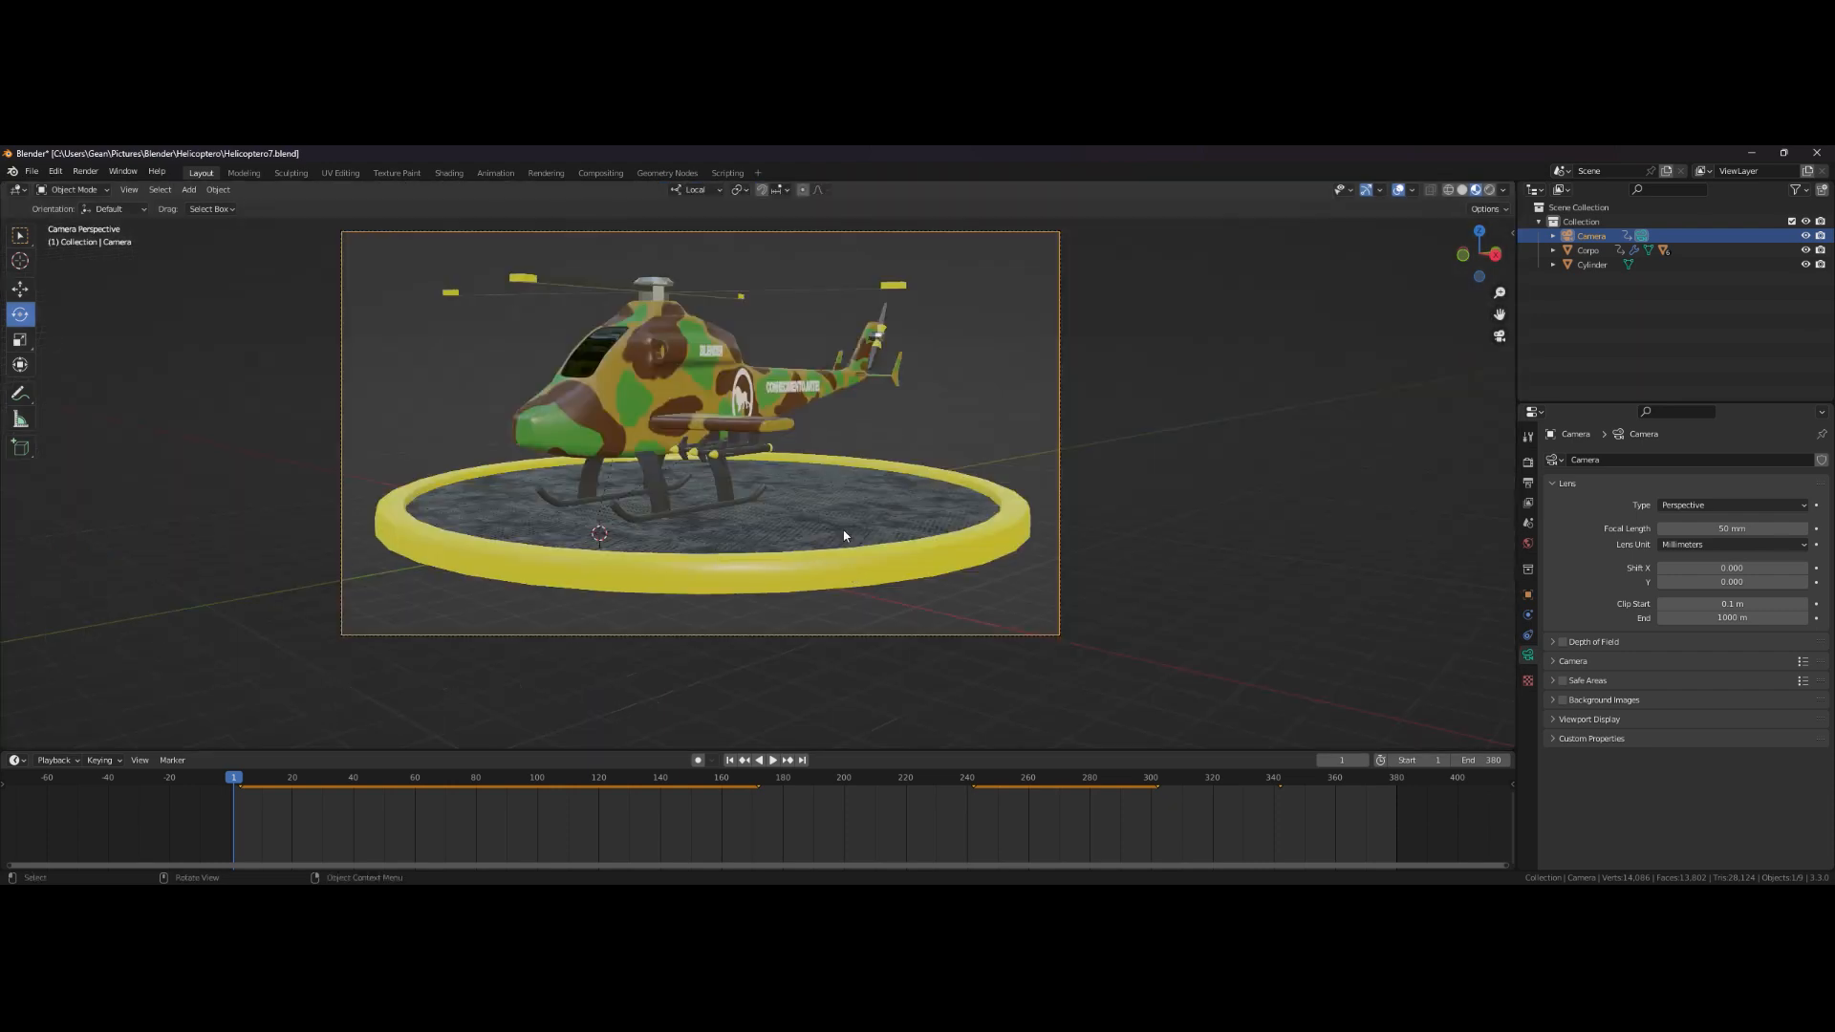
pyautogui.scroll(-3, 794, 482)
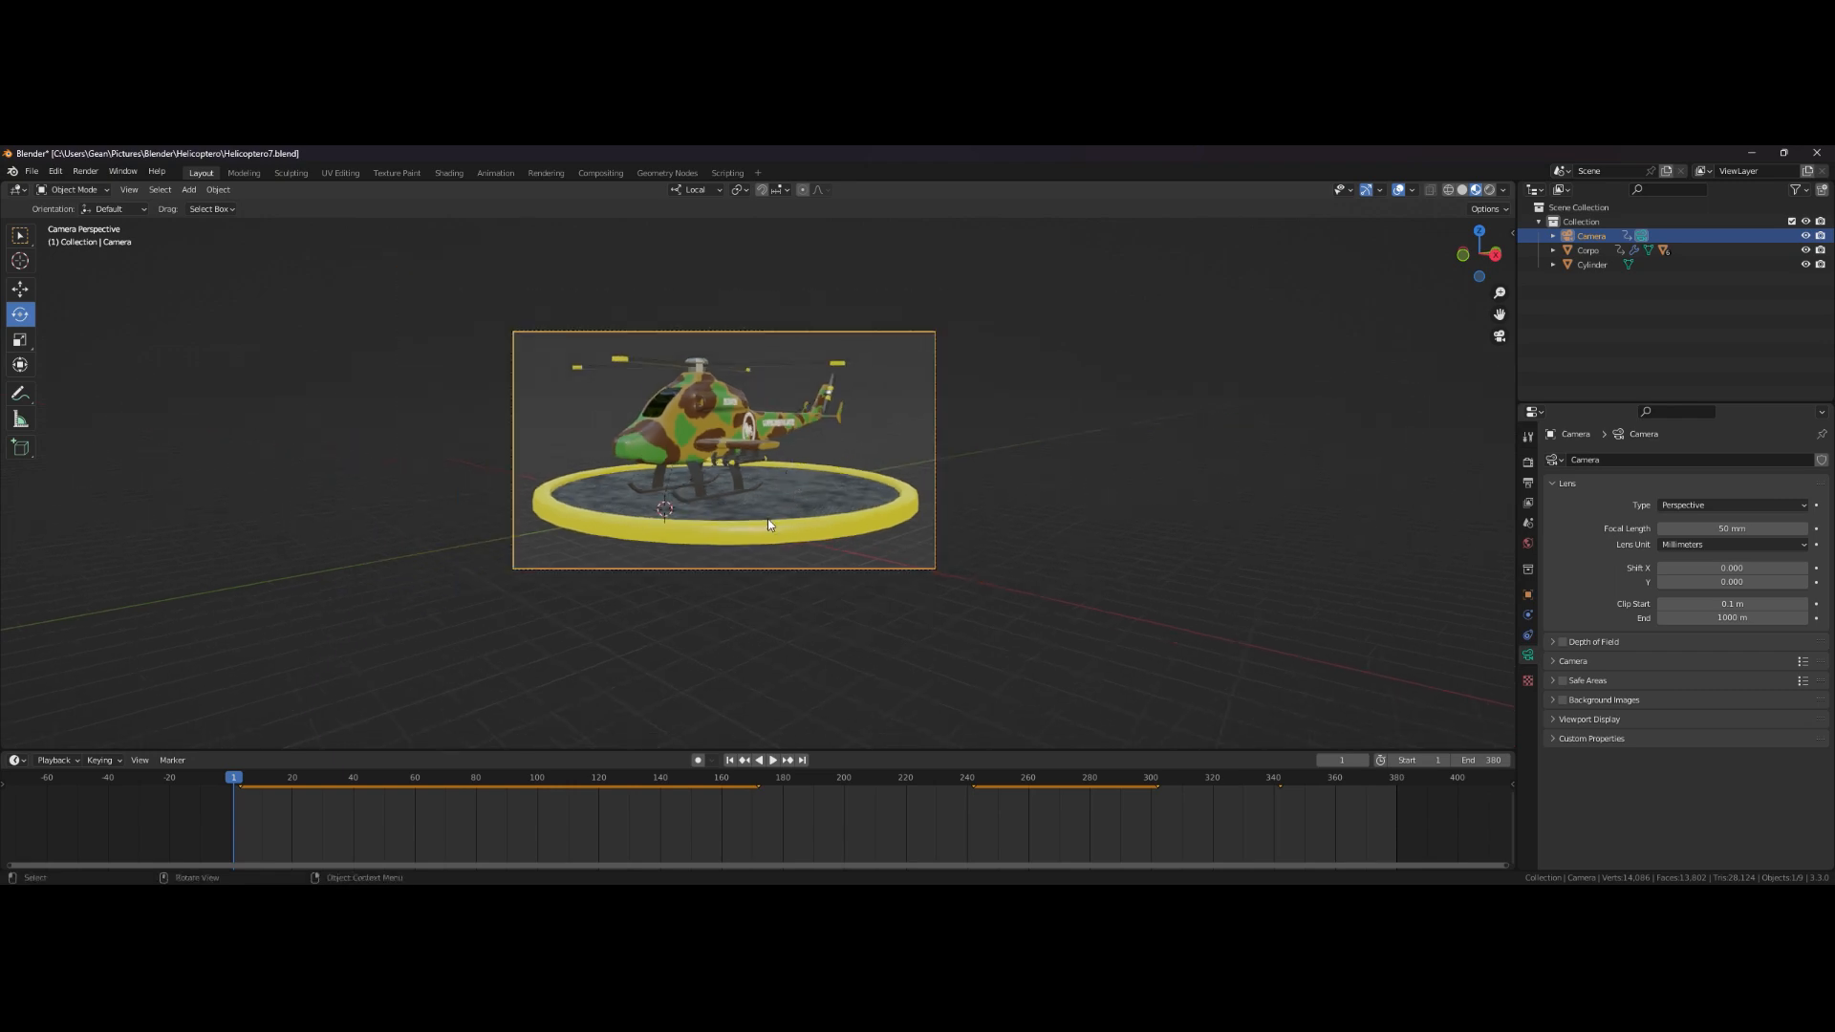
# - Play the animation in the camera view to review the camera motion
pyautogui.click(774, 761)
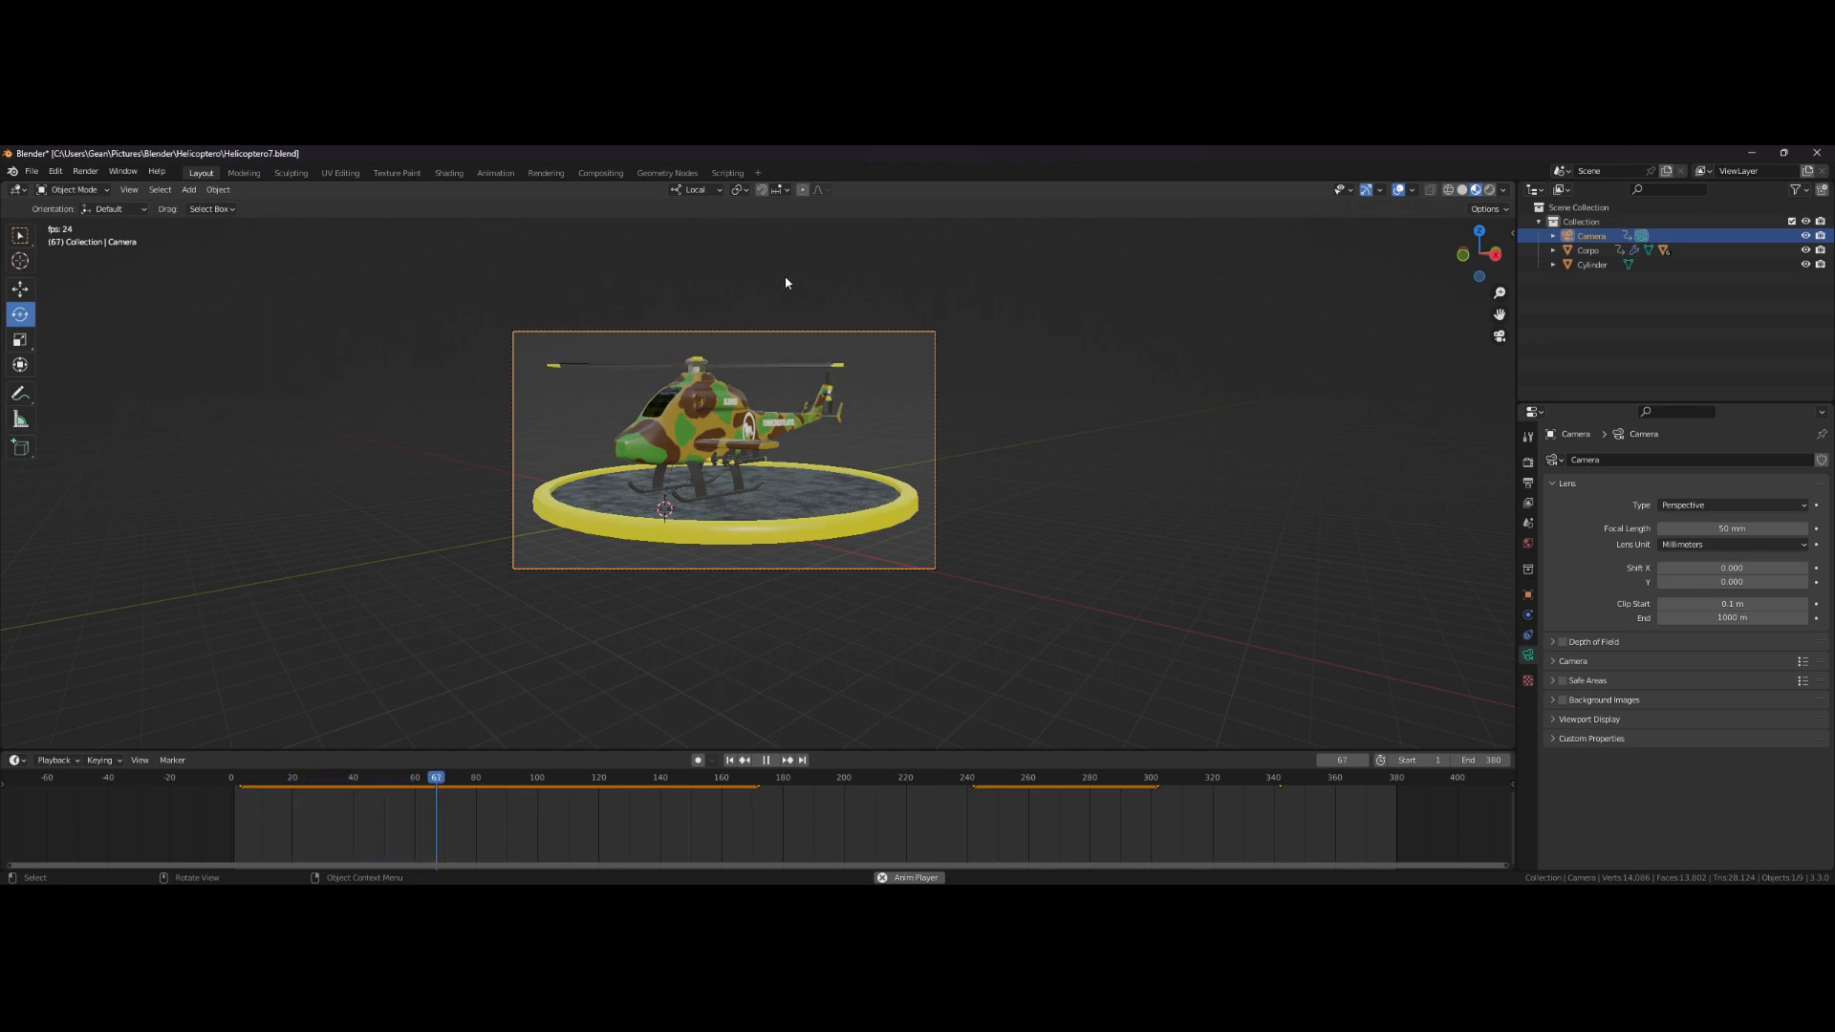
pyautogui.click(784, 699)
pyautogui.click(769, 761)
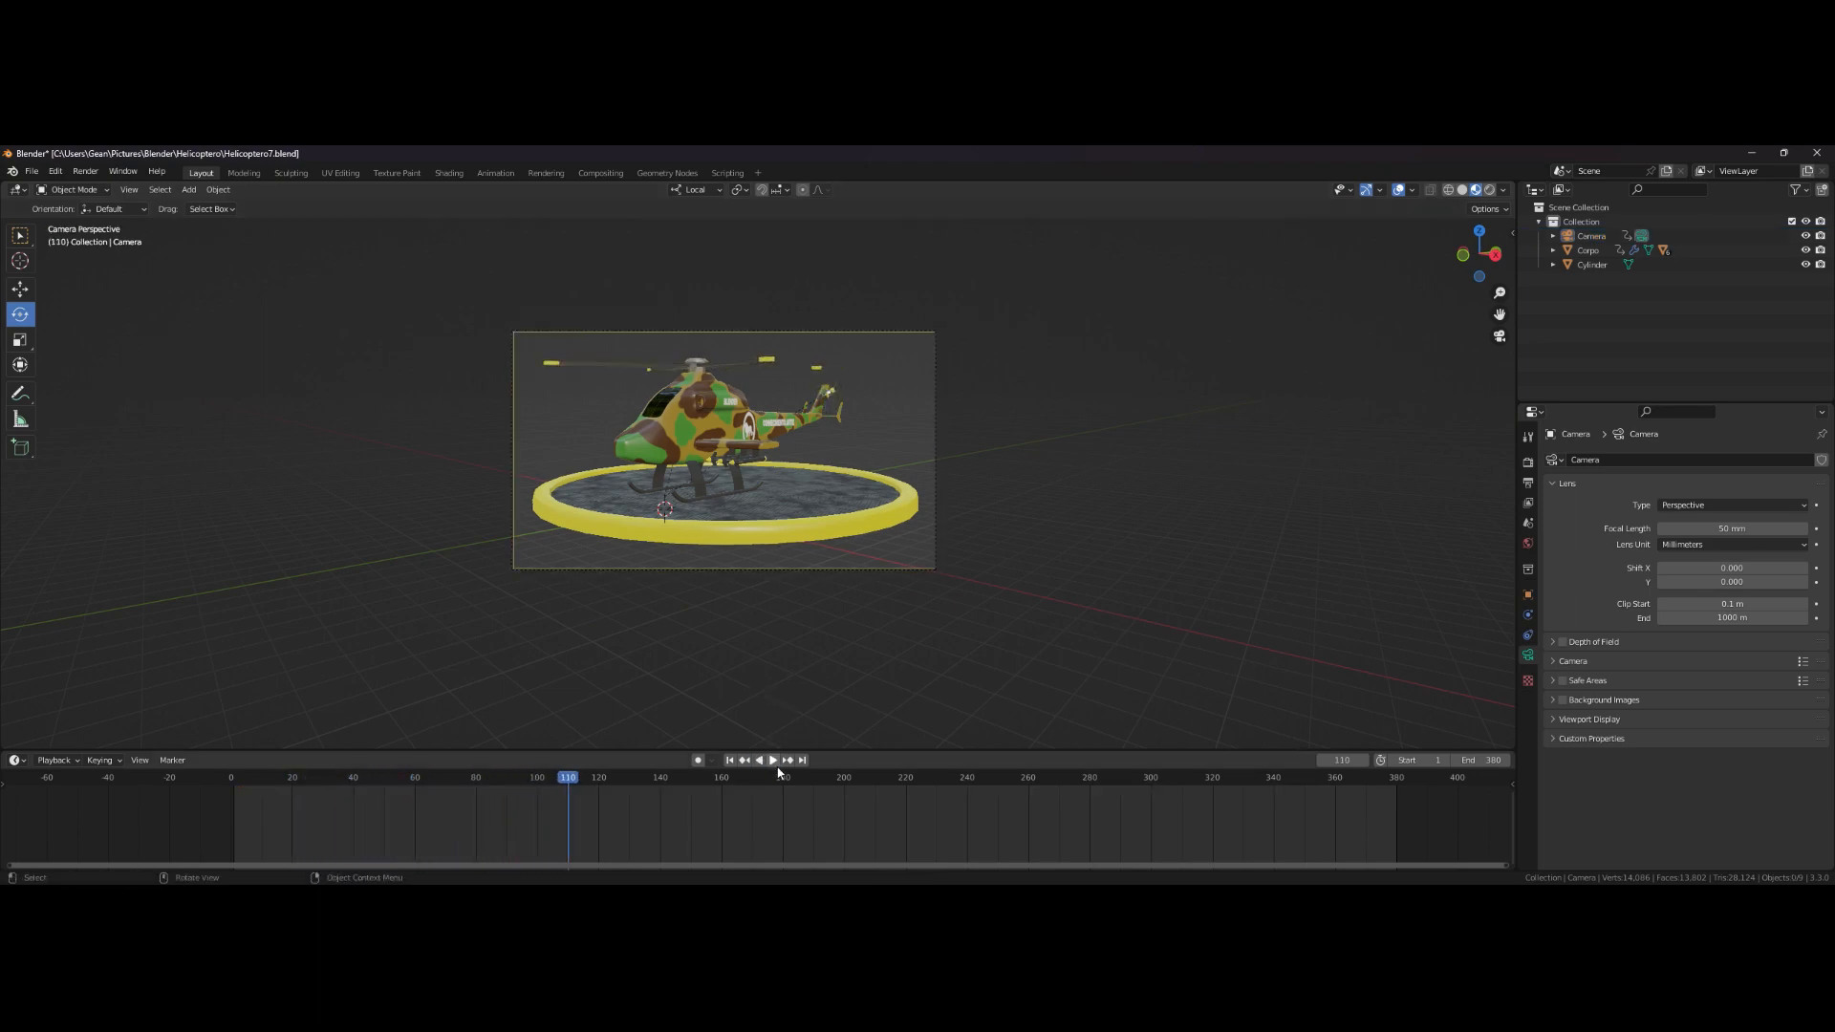
# - Switch the viewport to rendered shading and replay the animation from the start
pyautogui.click(1488, 190)
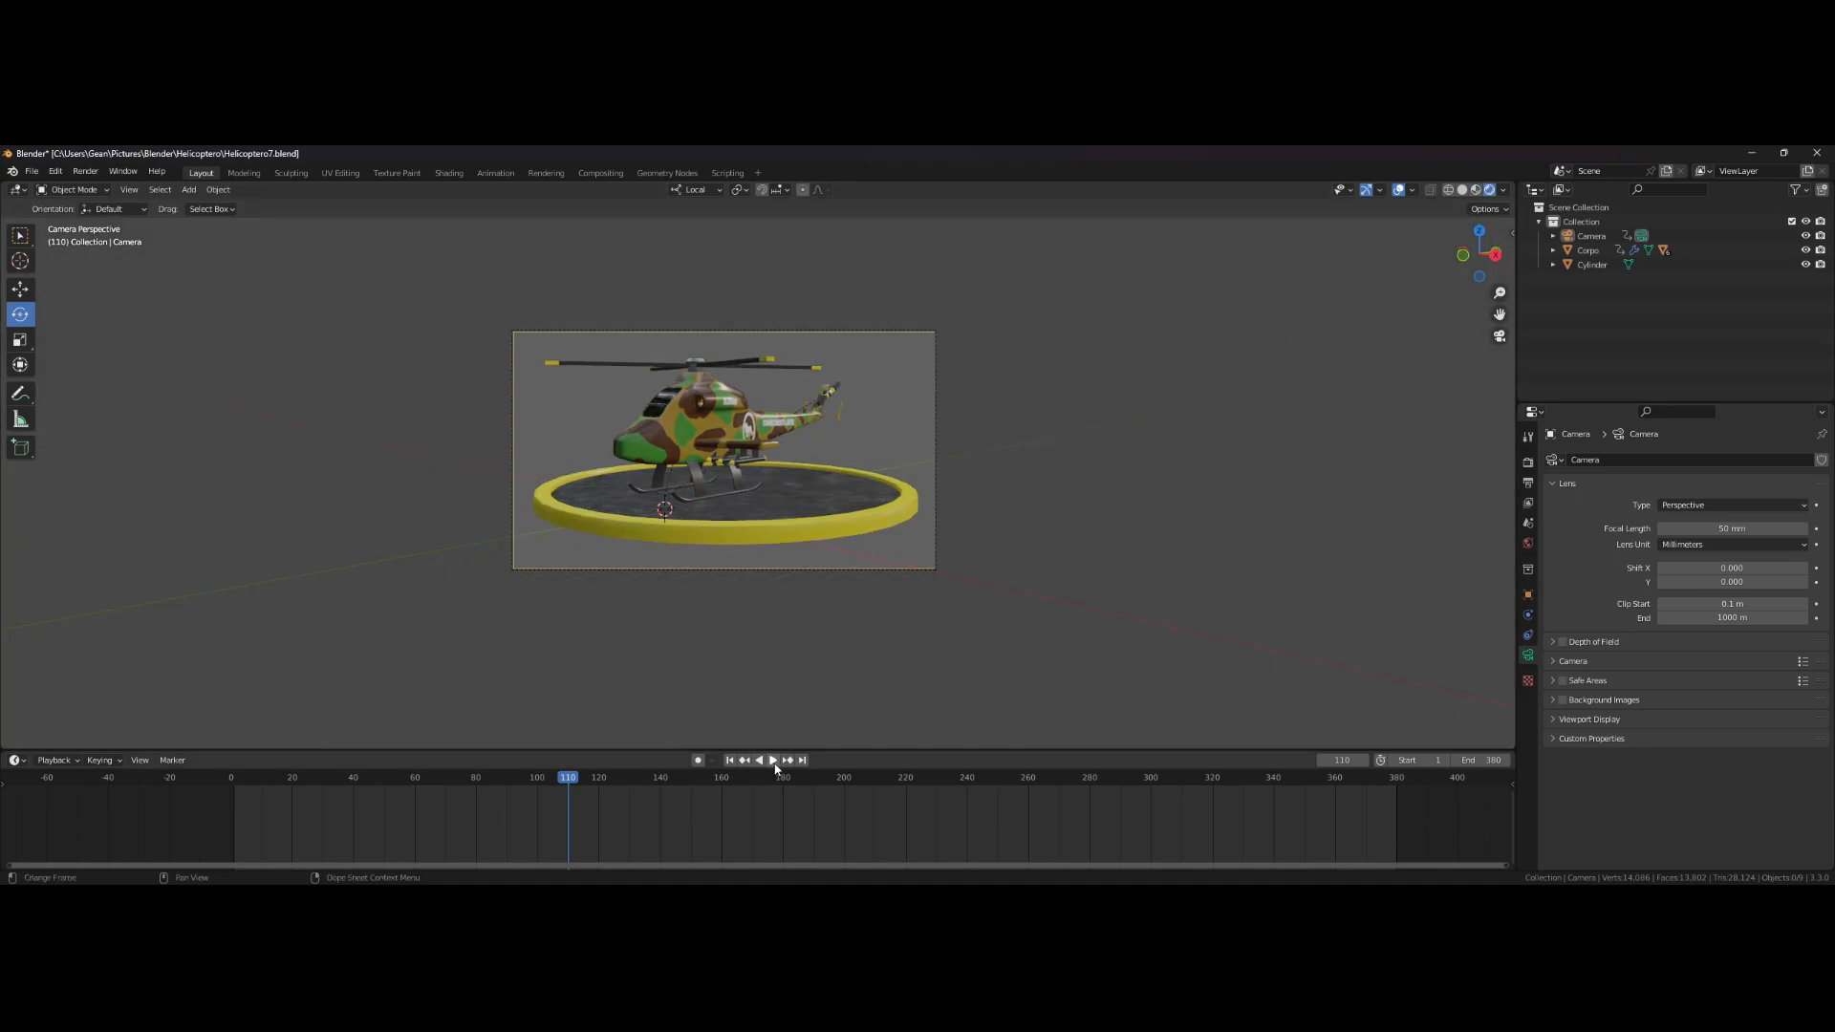
pyautogui.click(231, 781)
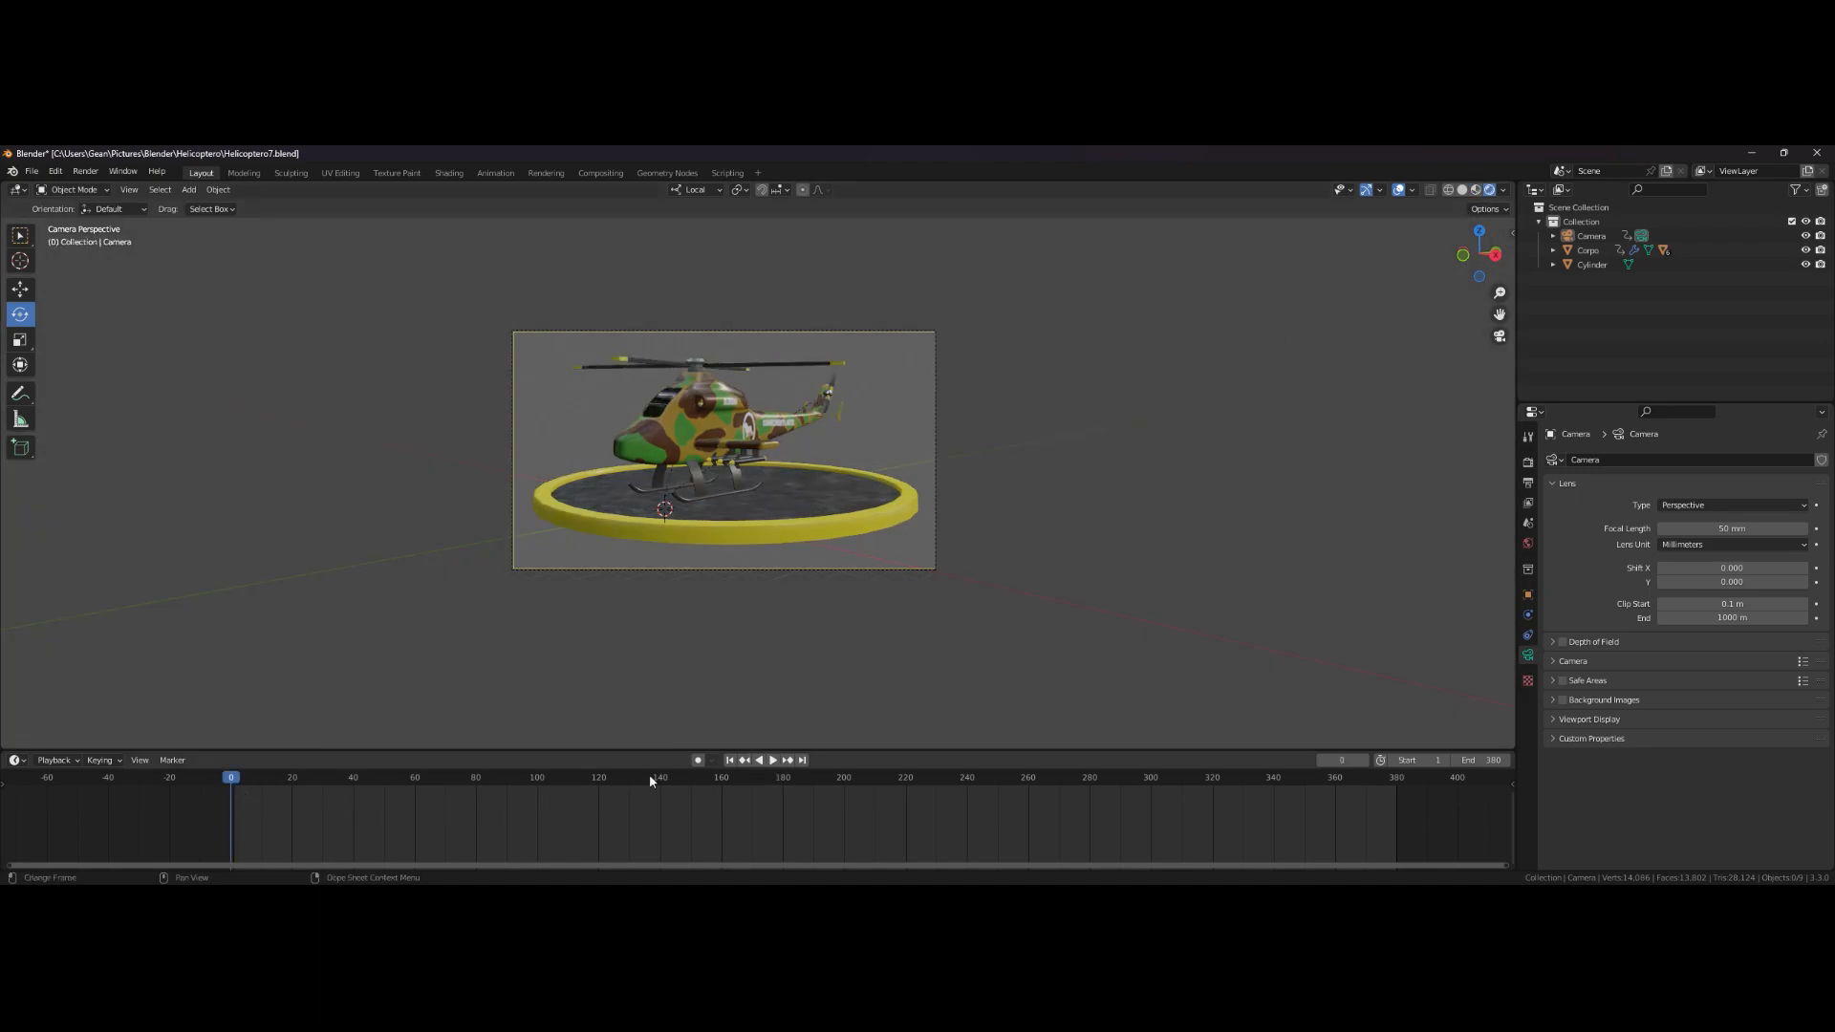
pyautogui.click(774, 760)
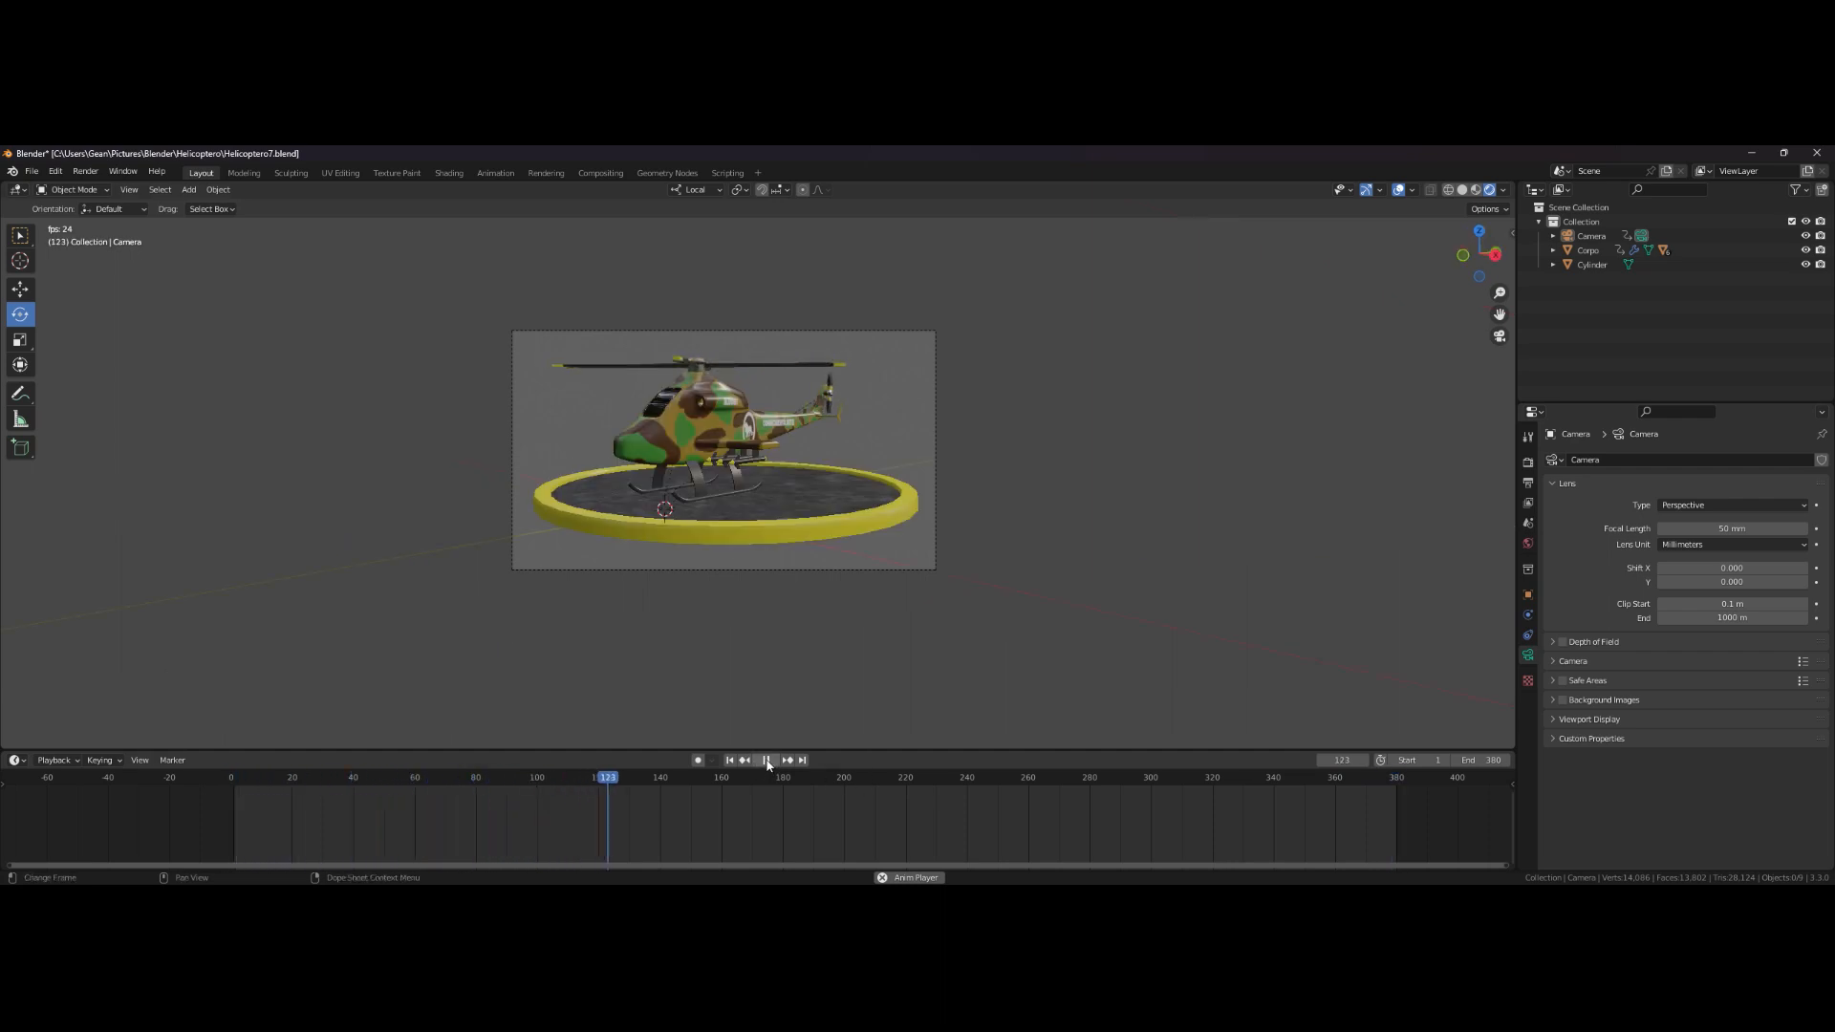
pyautogui.click(767, 760)
pyautogui.click(729, 761)
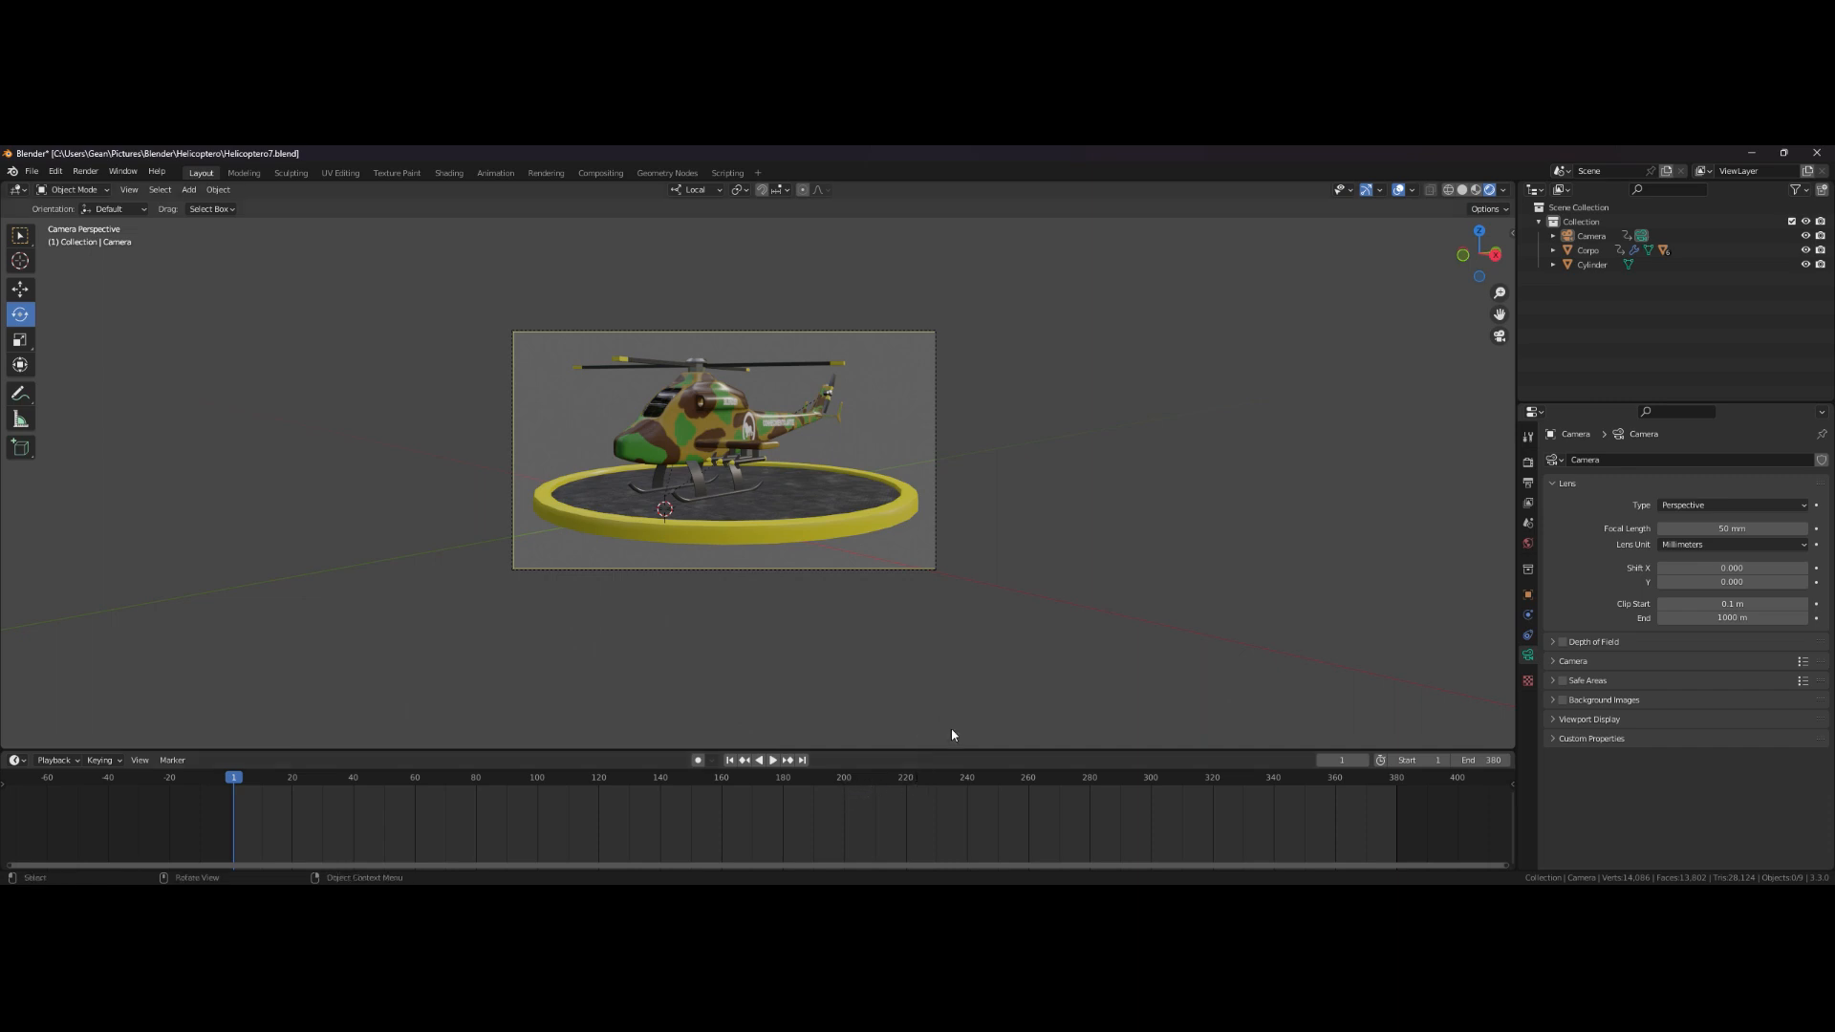
# - Enable Ambient Occlusion and Bloom in the Eevee render settings
pyautogui.click(1528, 462)
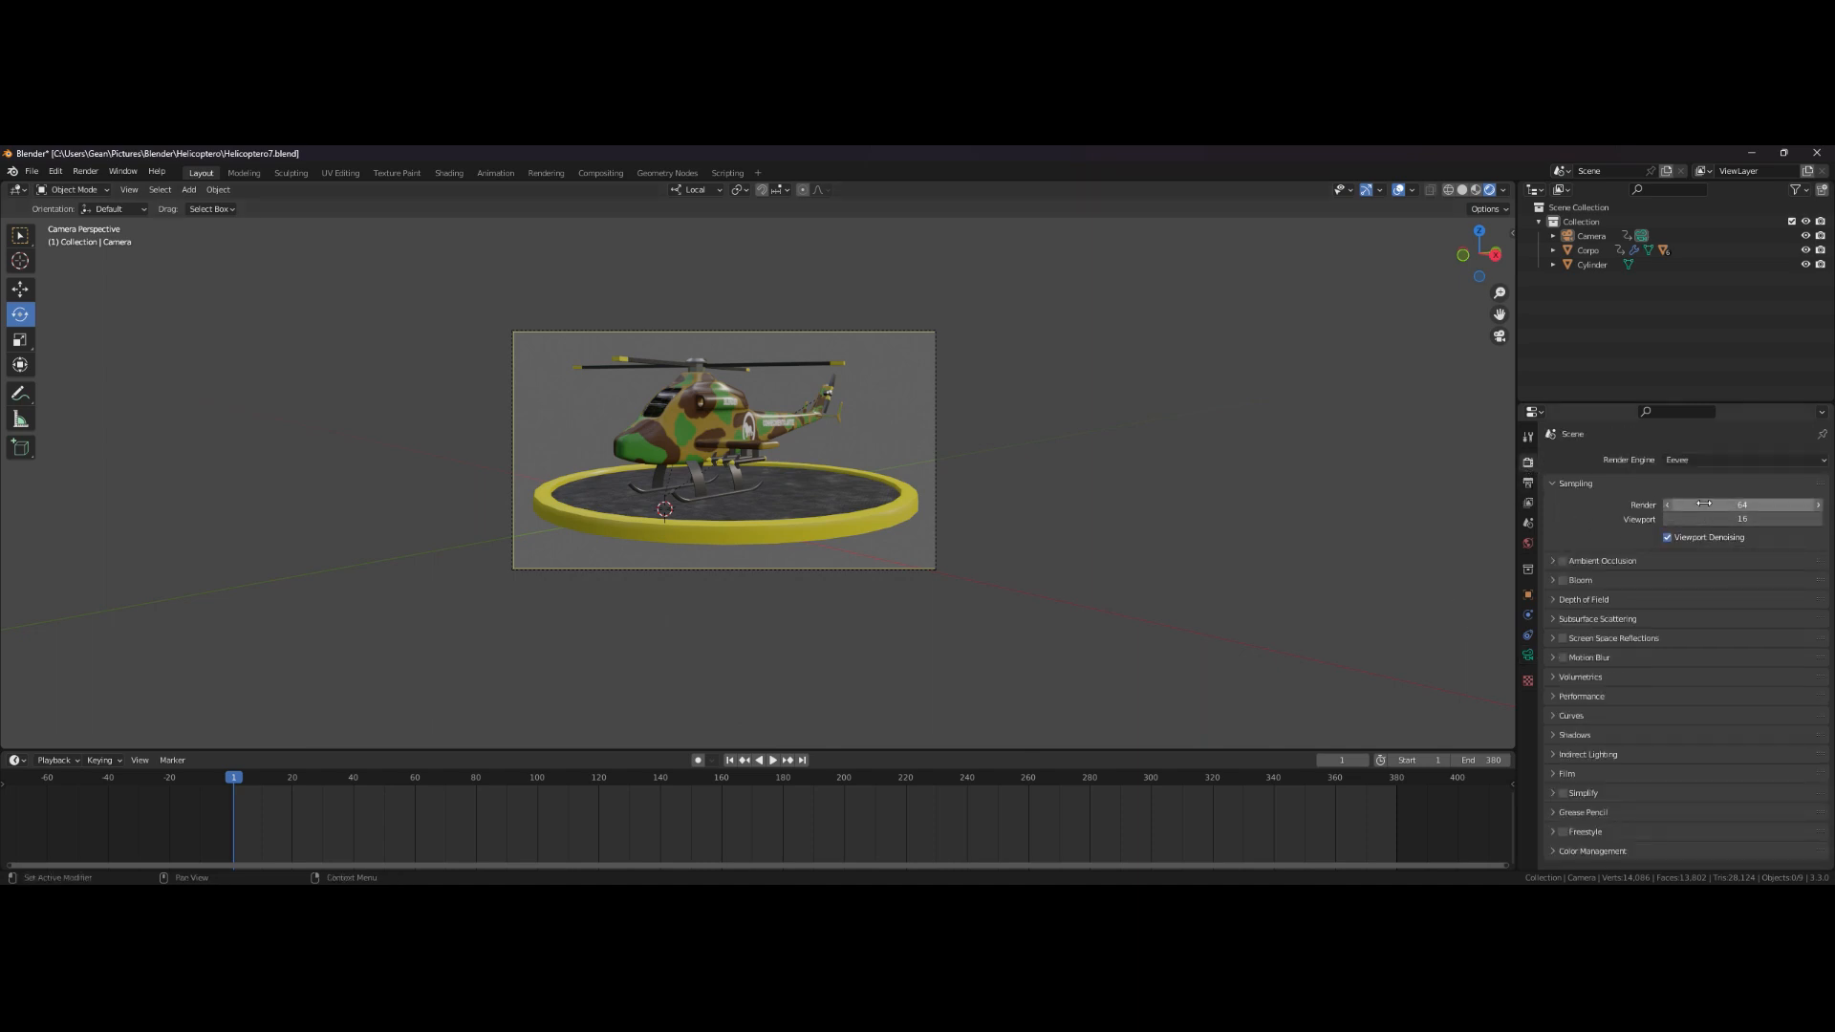
pyautogui.click(1563, 562)
pyautogui.click(1553, 564)
pyautogui.click(1549, 563)
pyautogui.click(1564, 580)
pyautogui.click(1553, 581)
pyautogui.click(1553, 581)
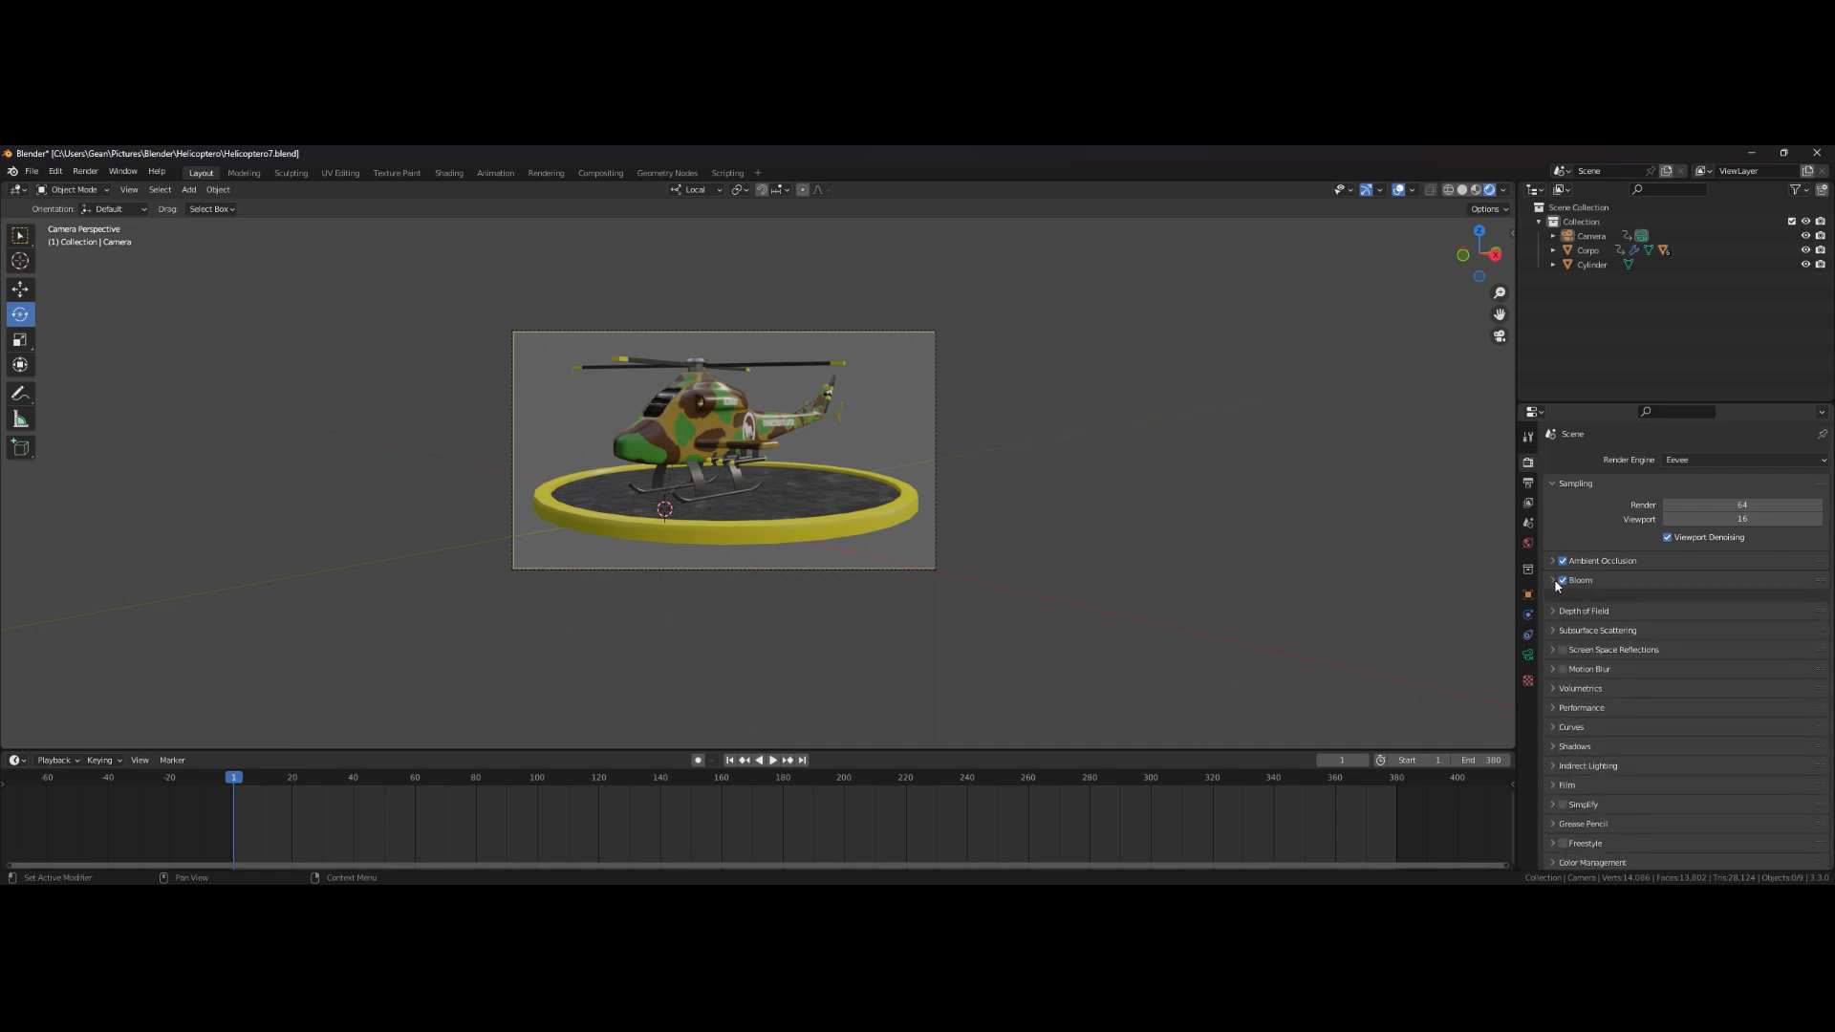
# - Select the helipad, frame it in the viewport, and enable Screen Space Reflections in the render settings
pyautogui.moveTo(1121, 547); pyautogui.dragTo(812, 508, button='middle')
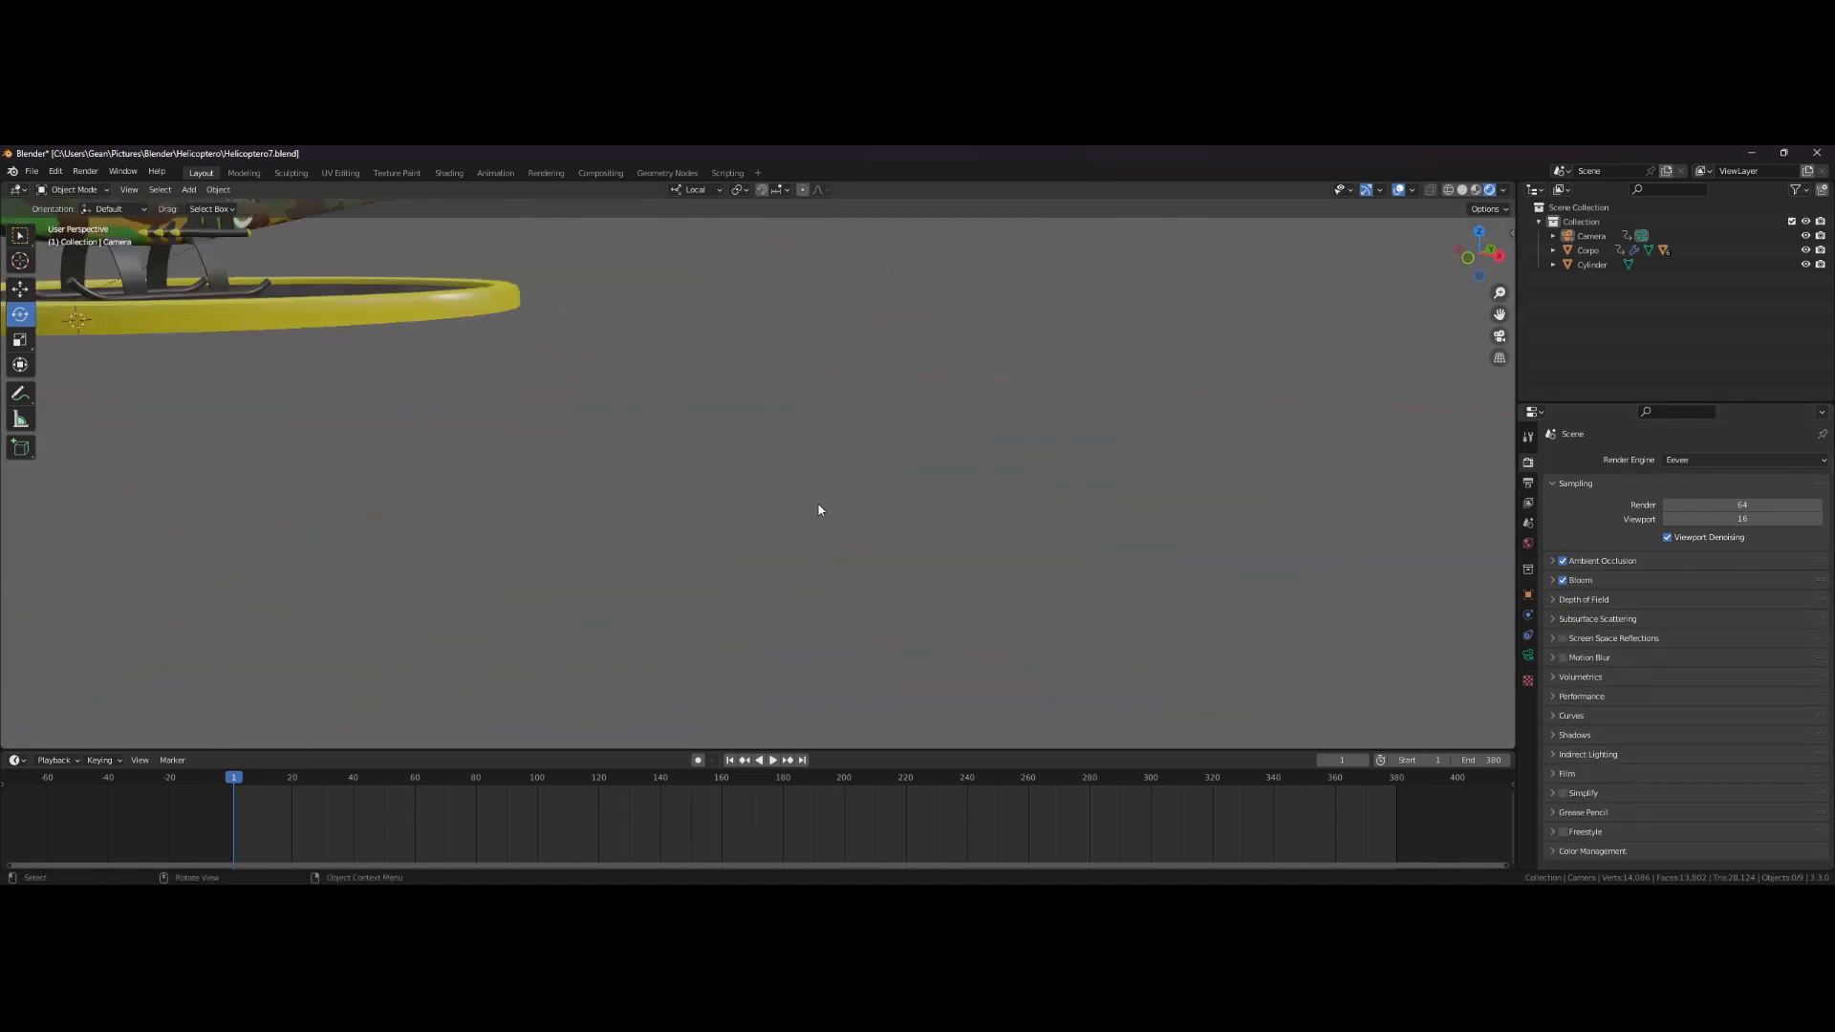
pyautogui.keyDown('ctrl'); pyautogui.moveTo(728, 432); pyautogui.dragTo(712, 561, button='middle'); pyautogui.keyUp('ctrl')
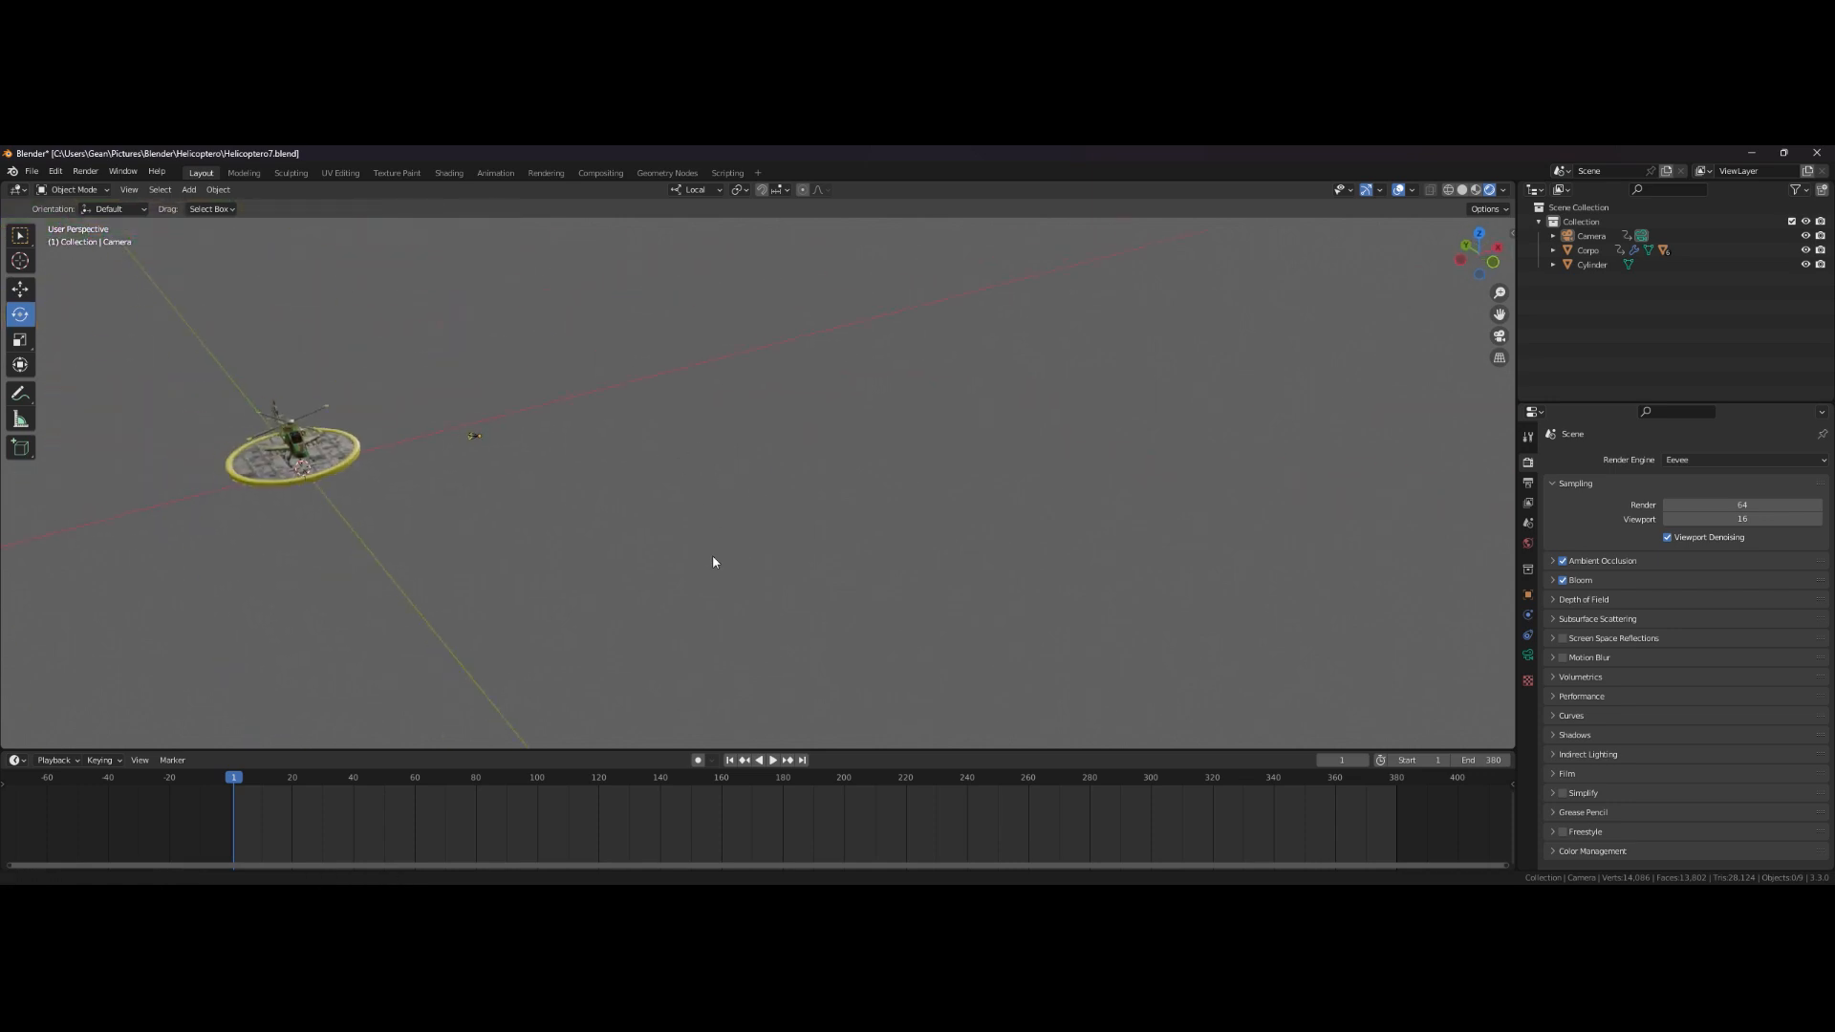
pyautogui.keyDown('shift'); pyautogui.moveTo(369, 487); pyautogui.dragTo(628, 495, button='middle'); pyautogui.keyUp('shift')
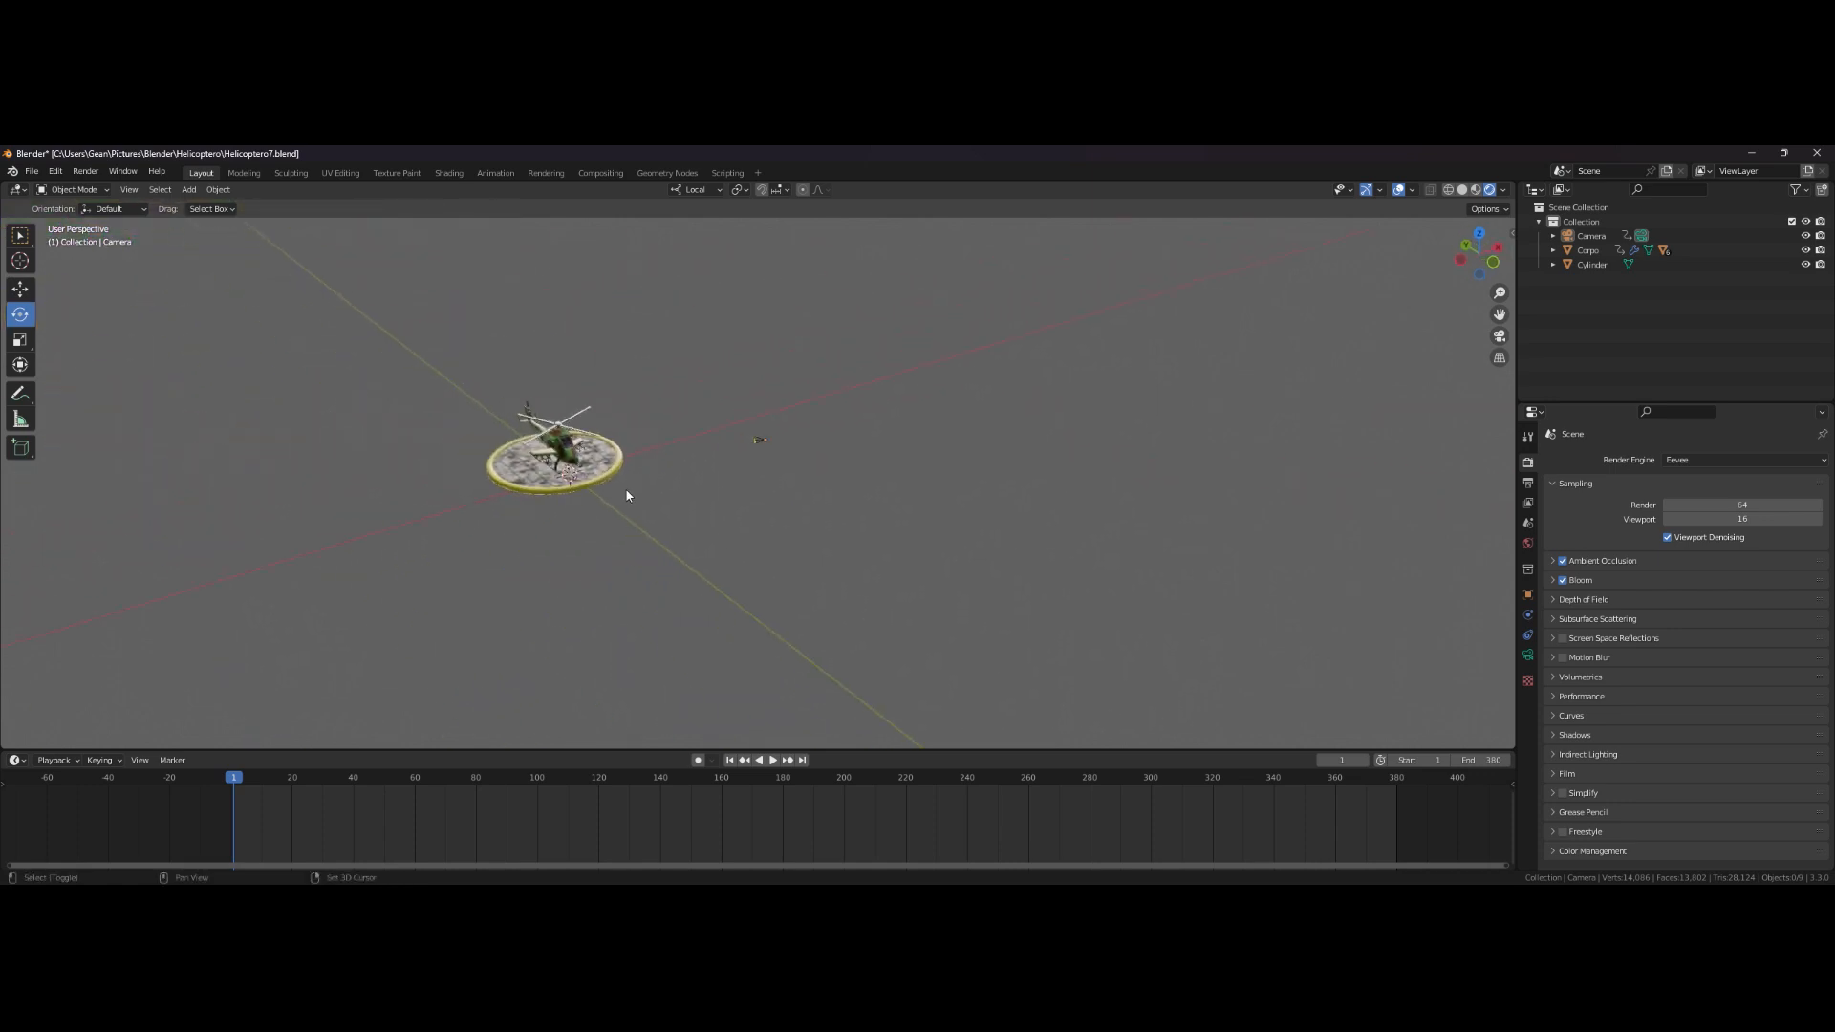
pyautogui.click(546, 494)
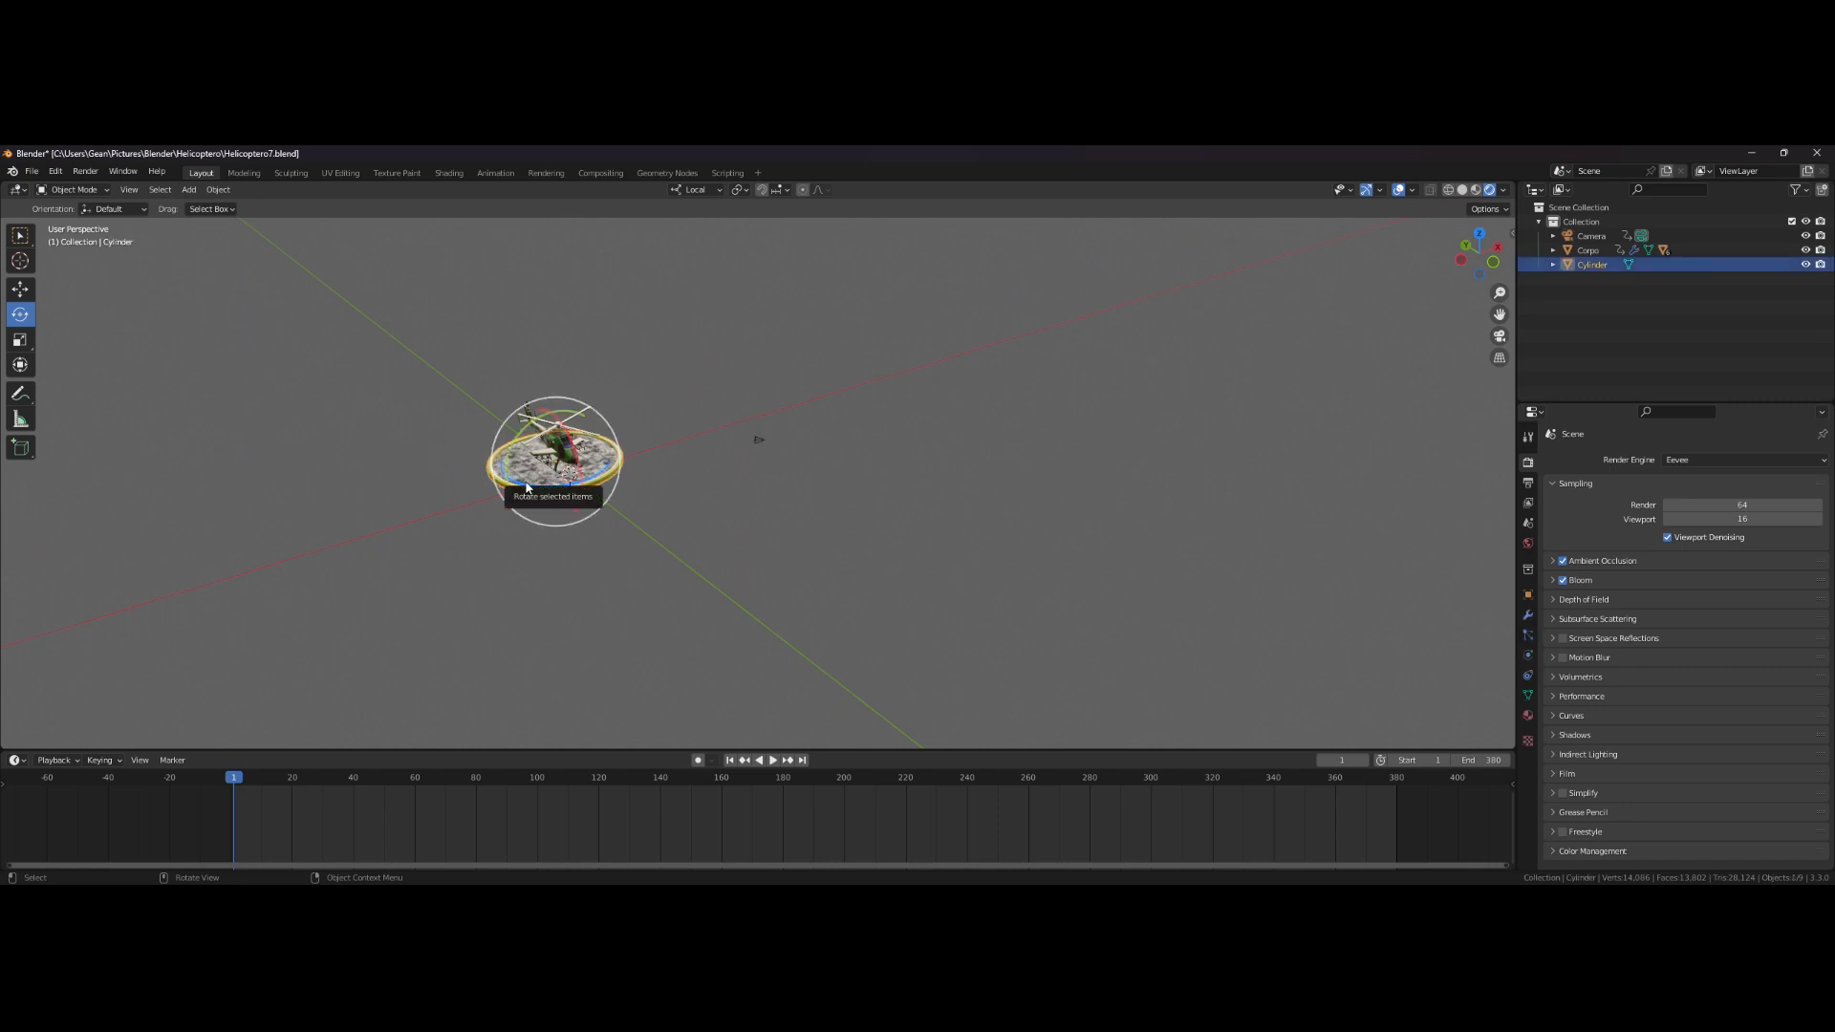
pyautogui.press('KP_Decimal')
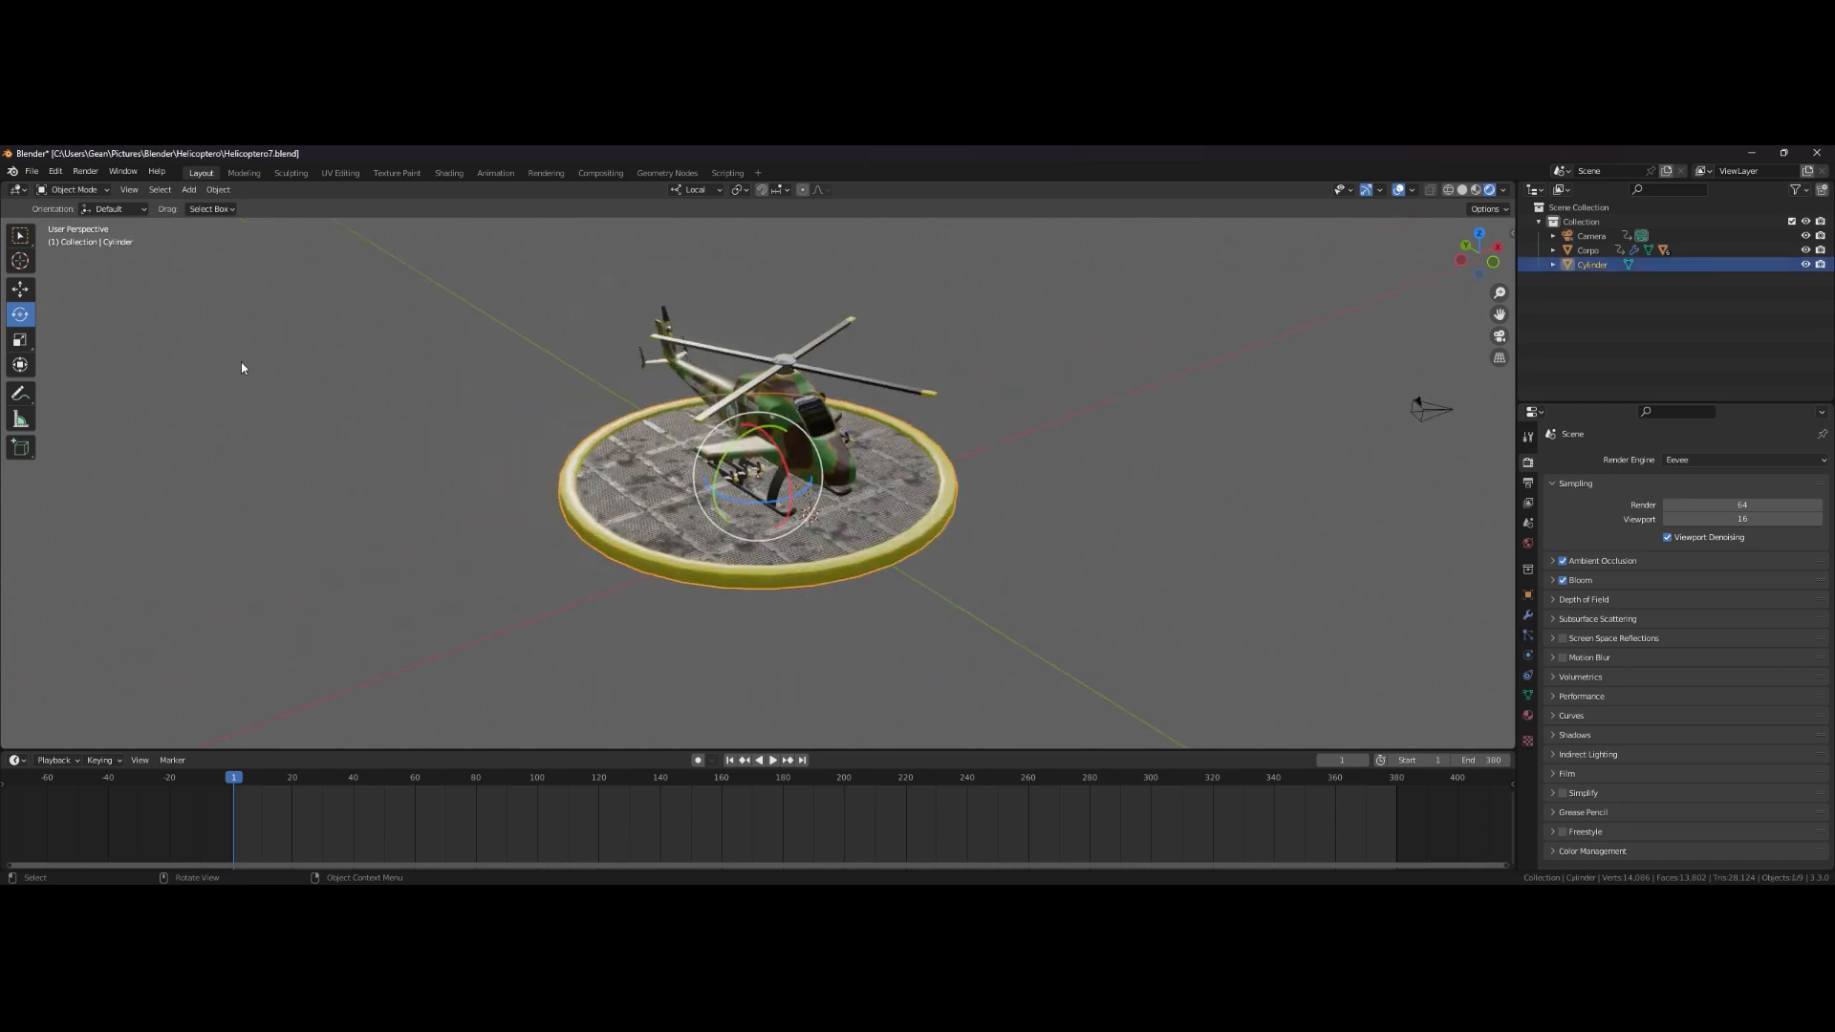
pyautogui.click(26, 239)
pyautogui.moveTo(808, 551)
pyautogui.mouseDown(button='middle')
pyautogui.moveTo(765, 519)
pyautogui.moveTo(794, 536)
pyautogui.mouseUp(button='middle')
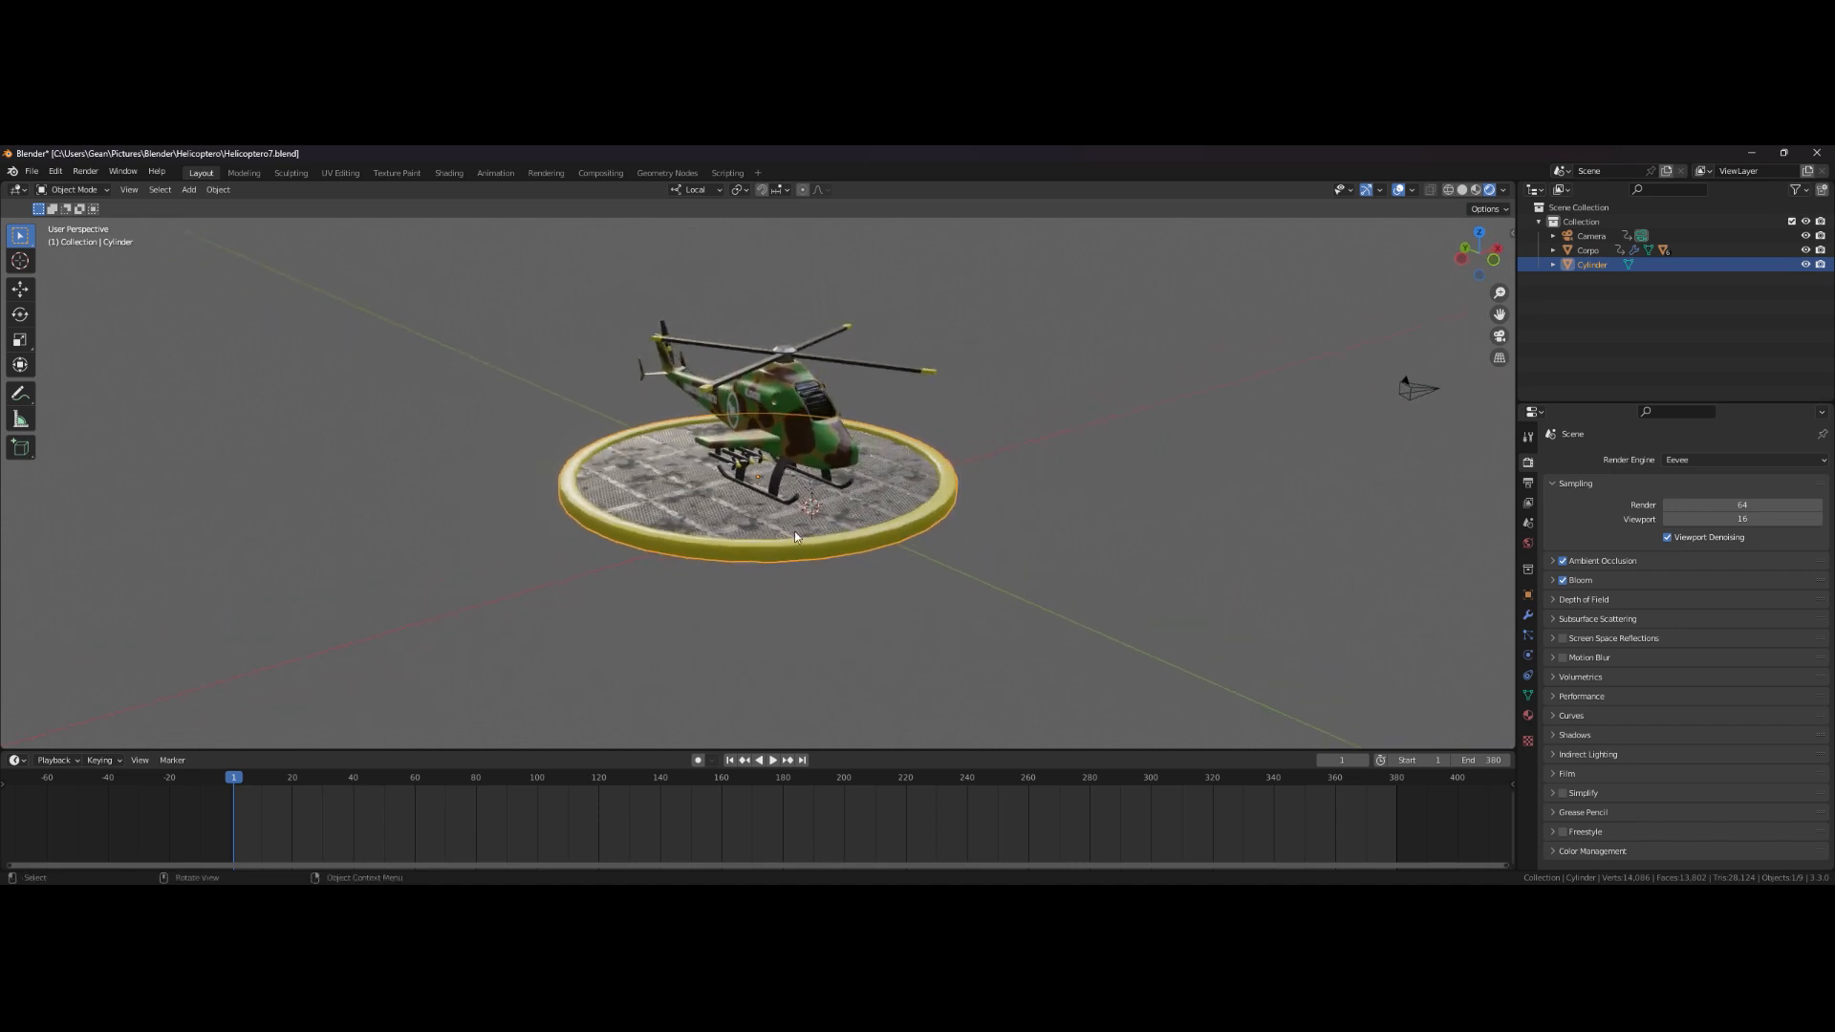
pyautogui.click(1563, 639)
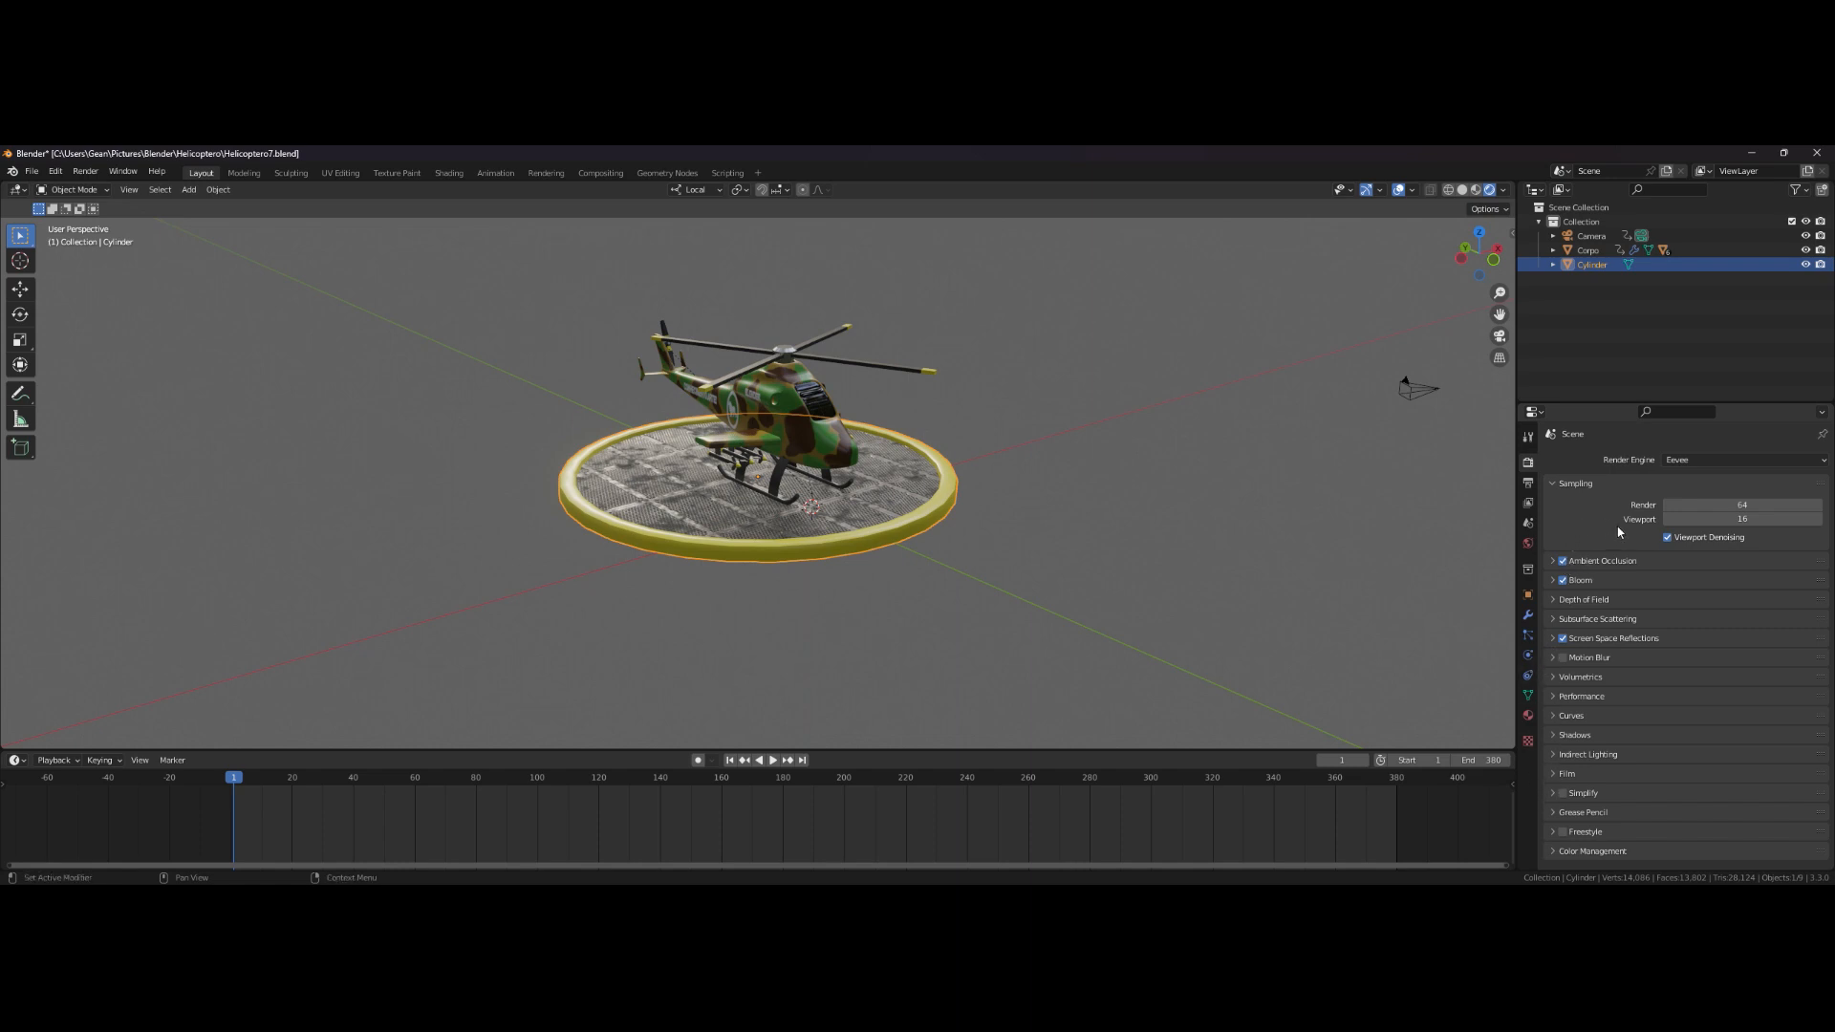
# - Set the render output path to a Helicopter animation file in the Helicopters folder and the file format to FFmpeg Video
pyautogui.click(1529, 485)
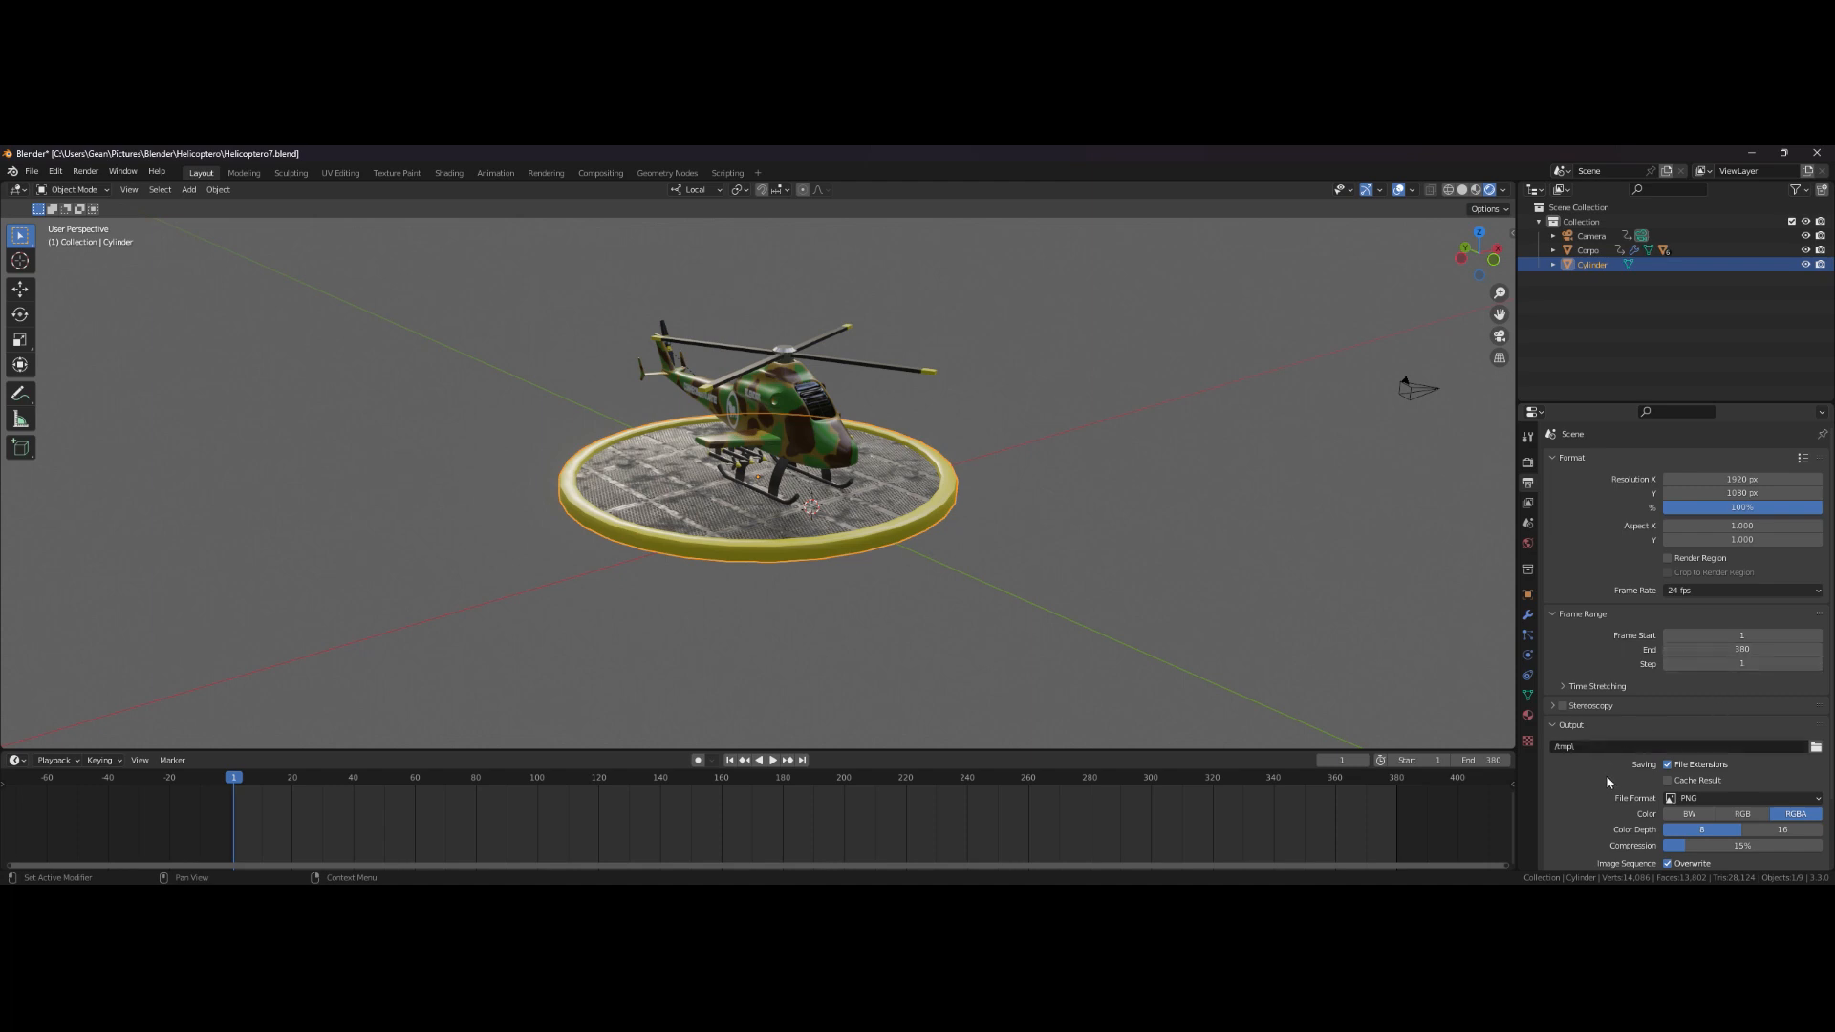
pyautogui.click(1815, 748)
pyautogui.scroll(-2, 1705, 719)
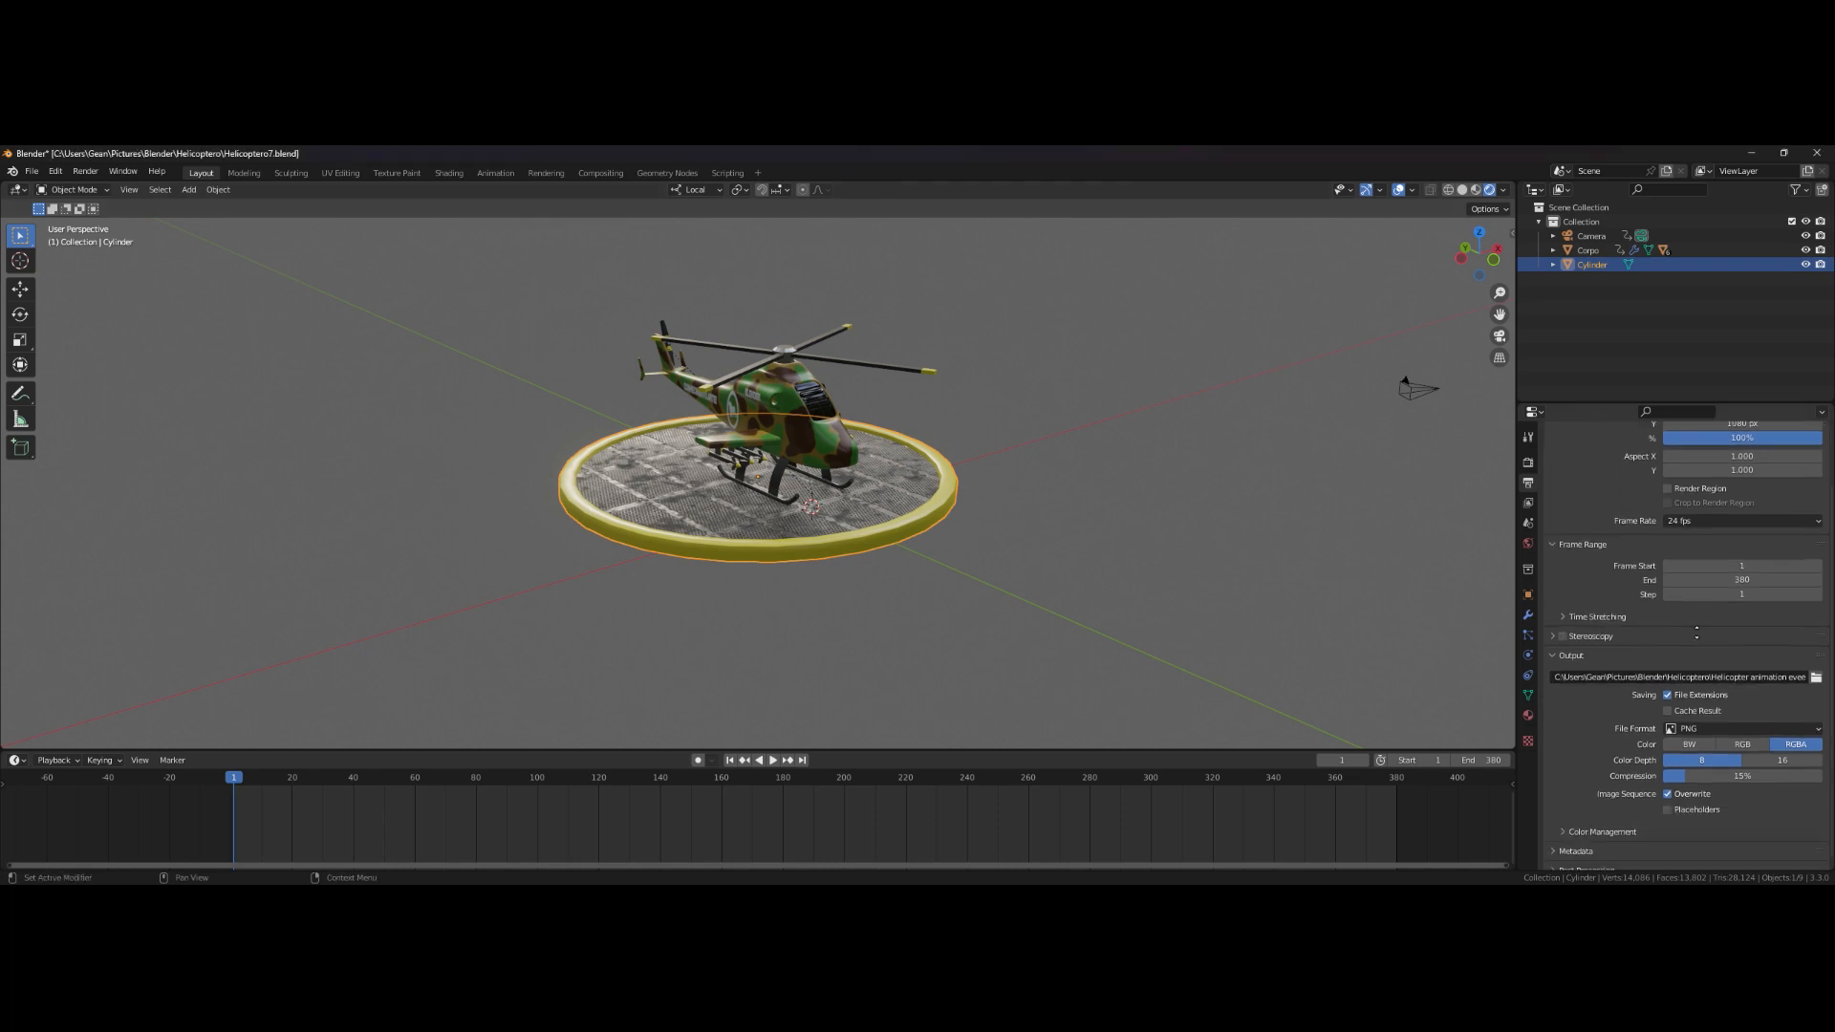
pyautogui.click(1753, 723)
pyautogui.click(1762, 792)
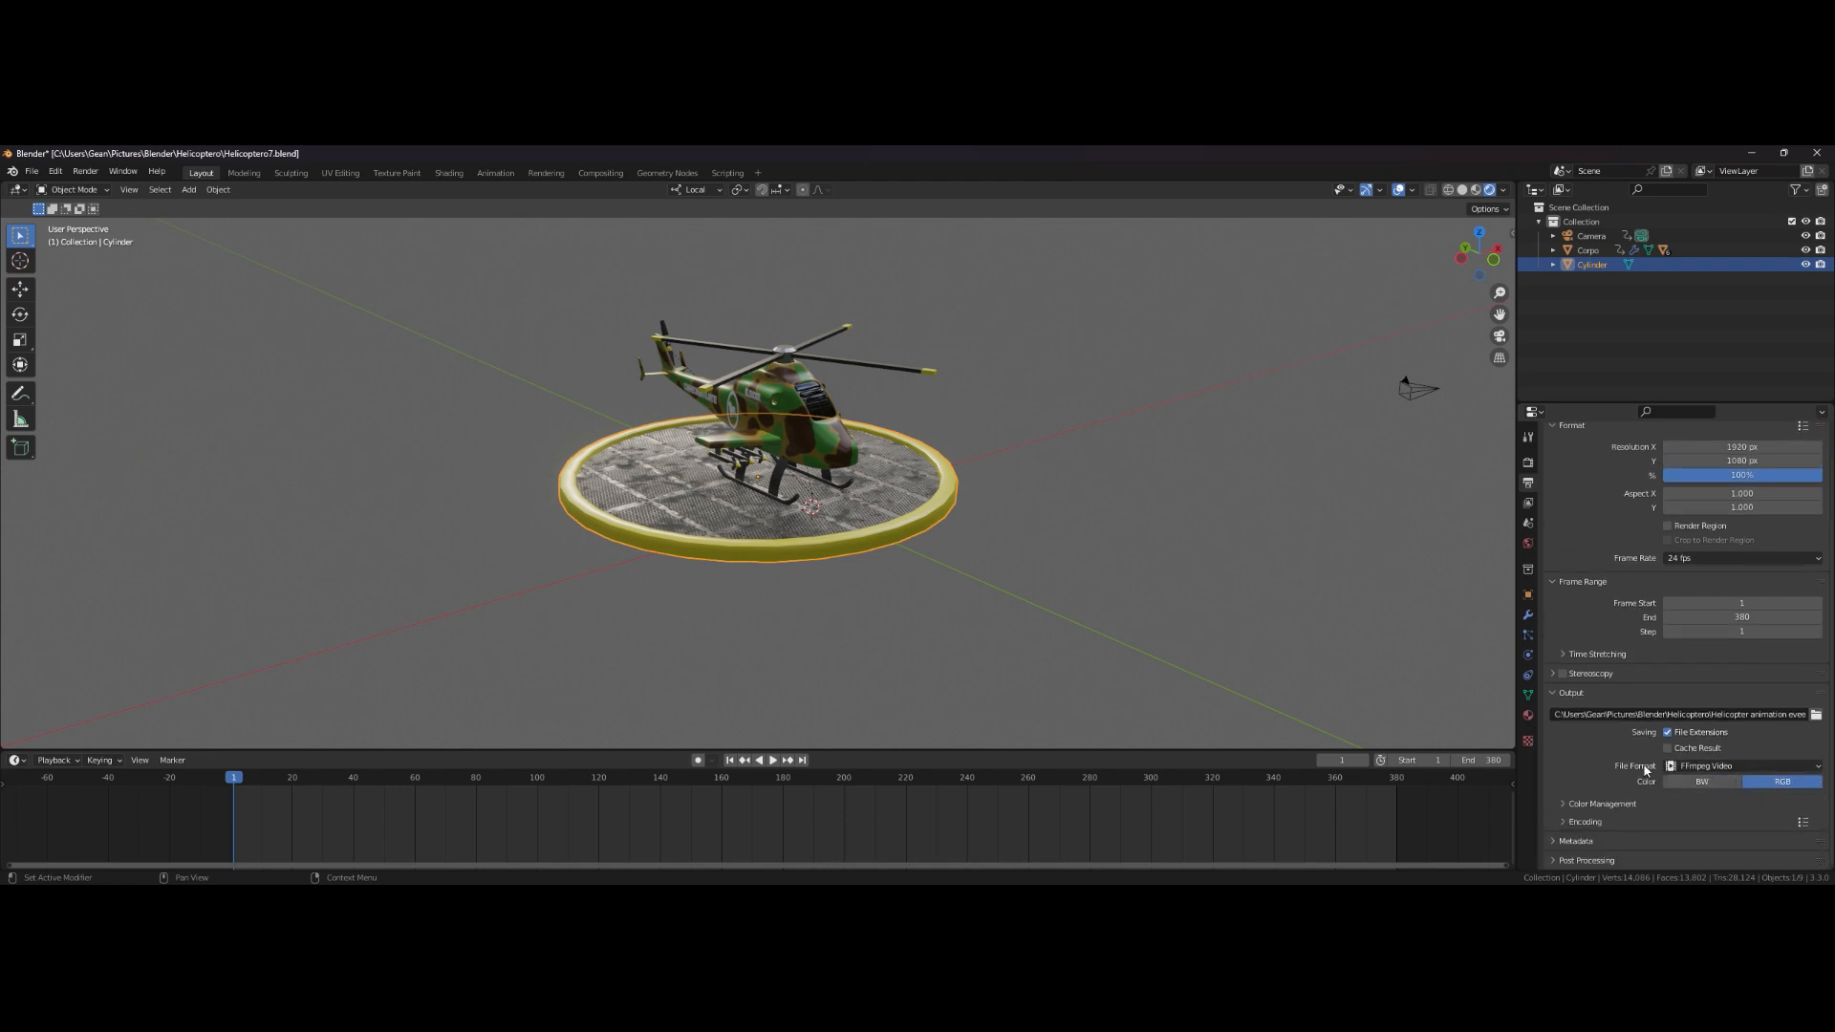
pyautogui.click(1567, 803)
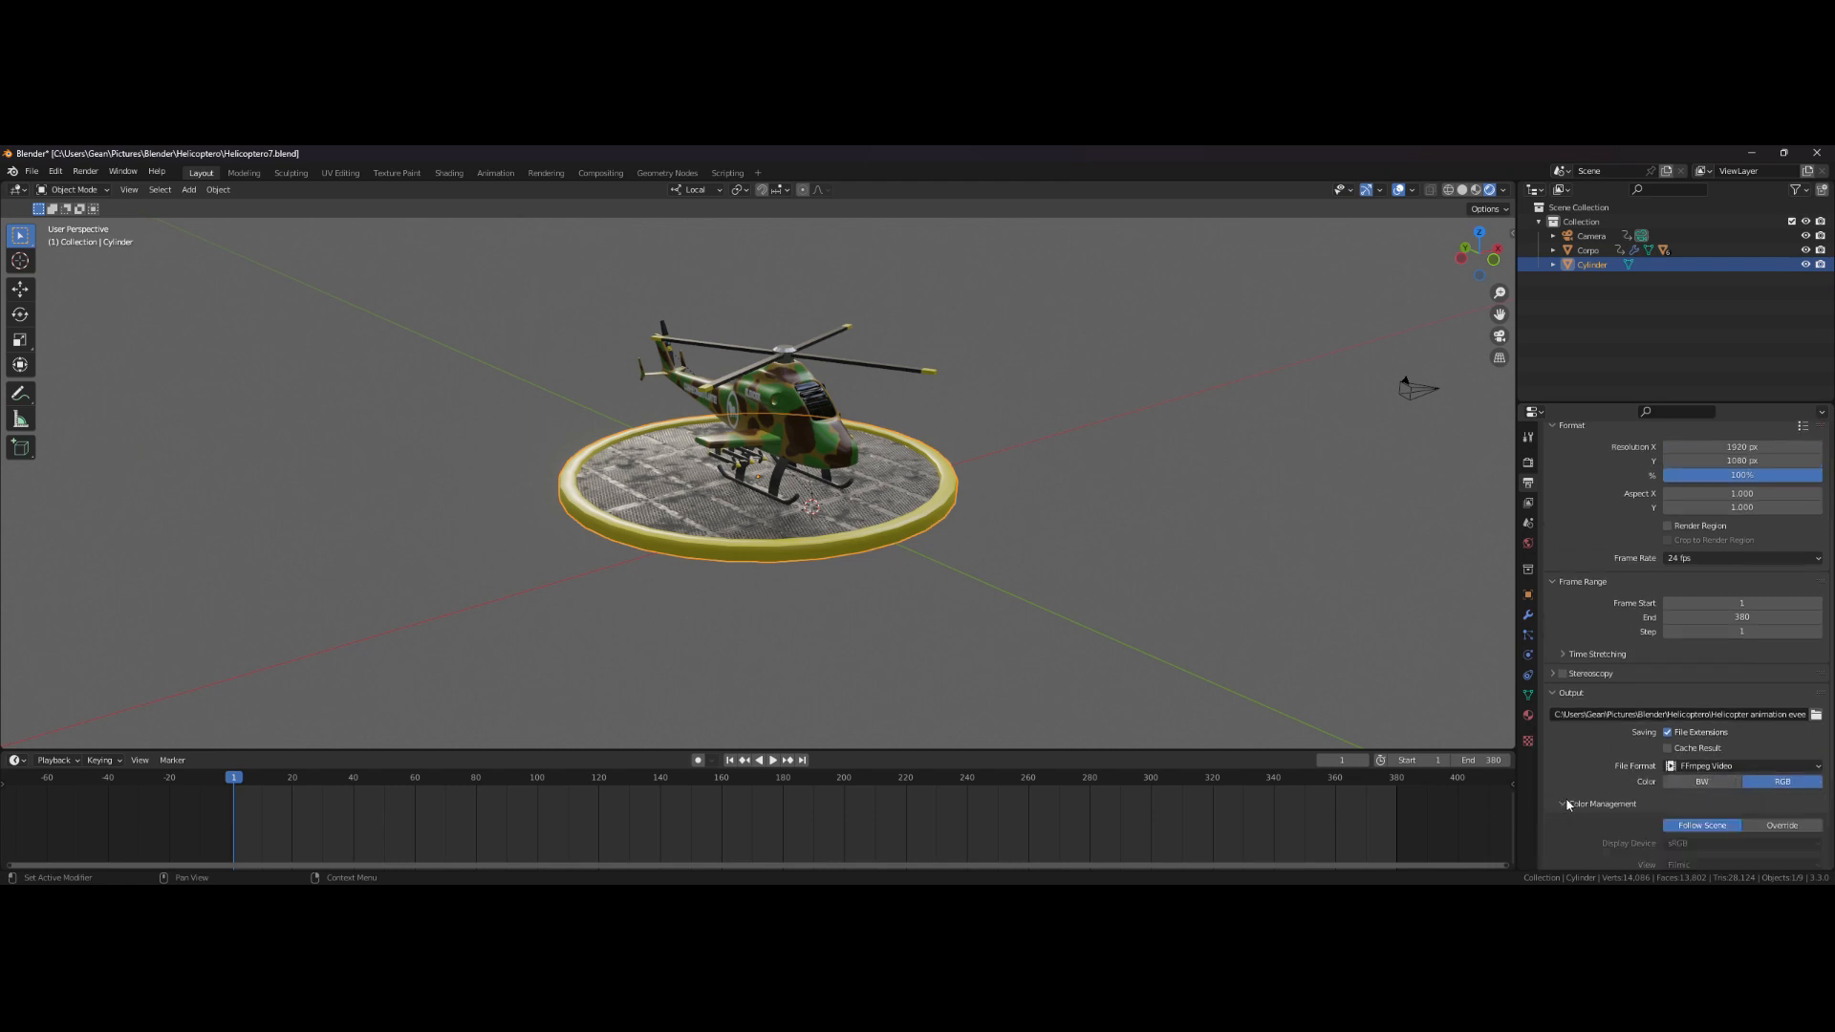
pyautogui.scroll(-3, 1604, 656)
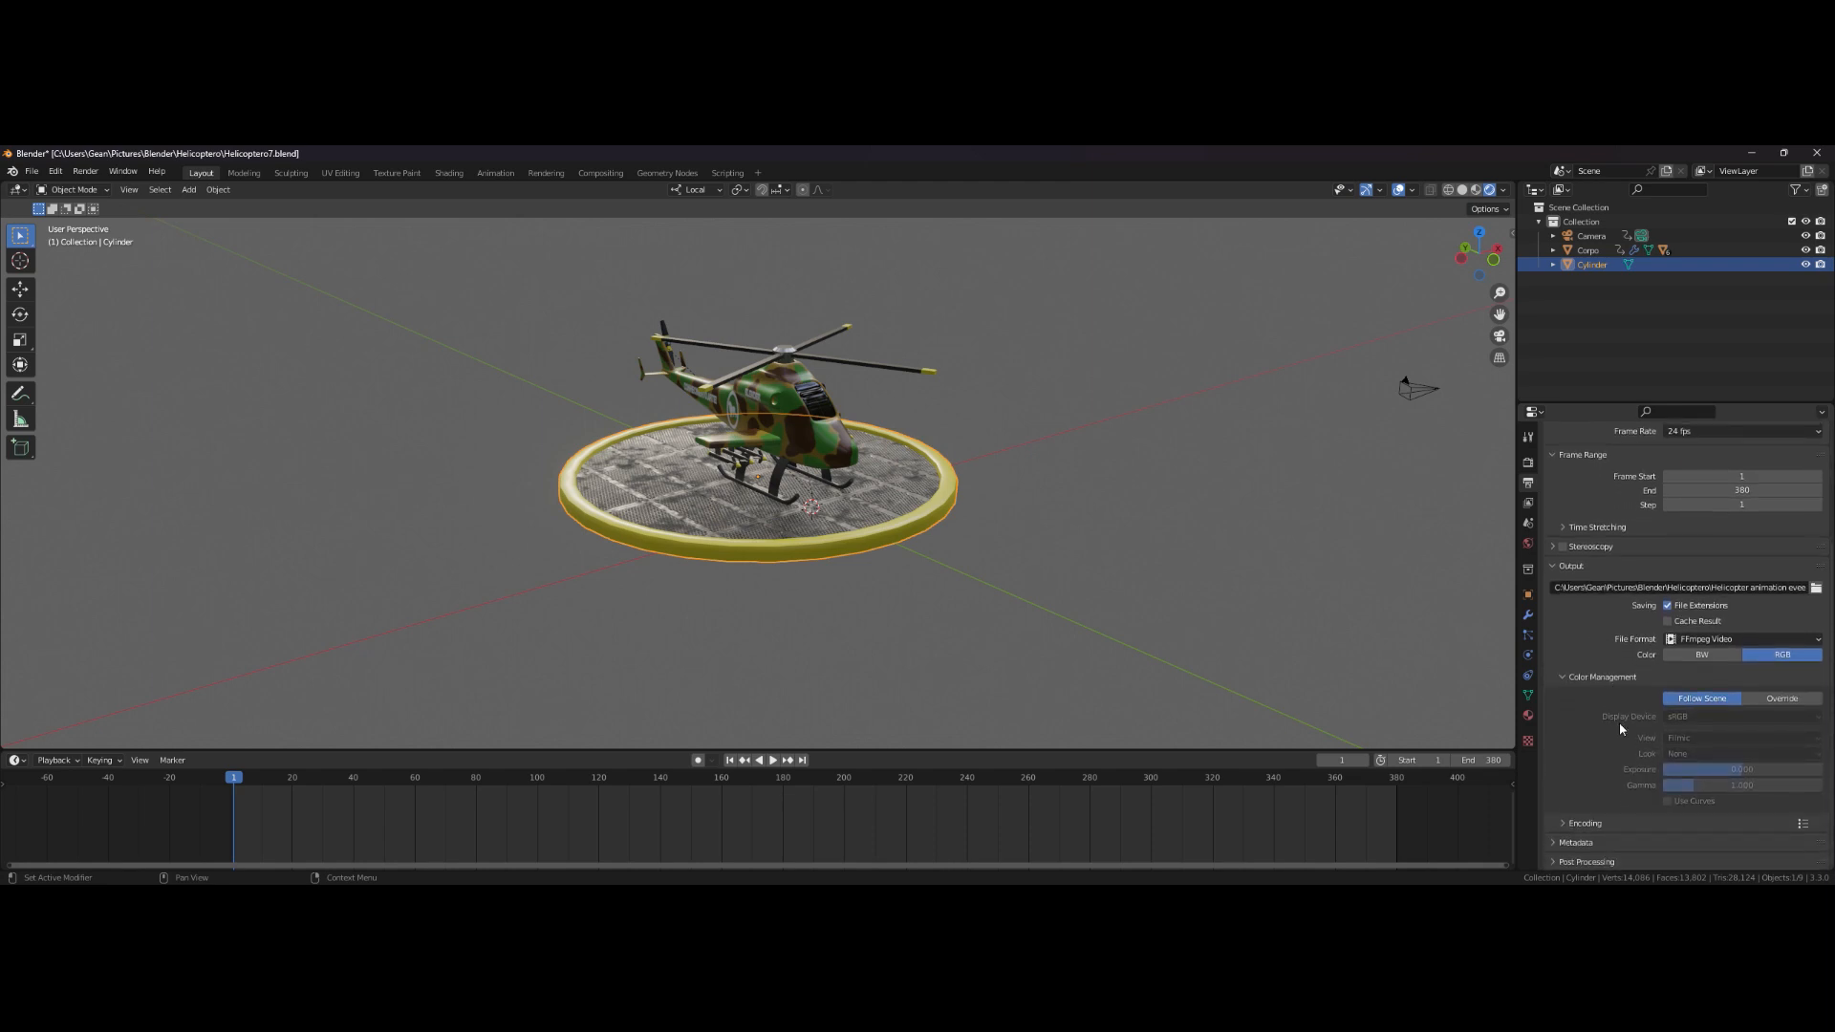
pyautogui.click(1564, 677)
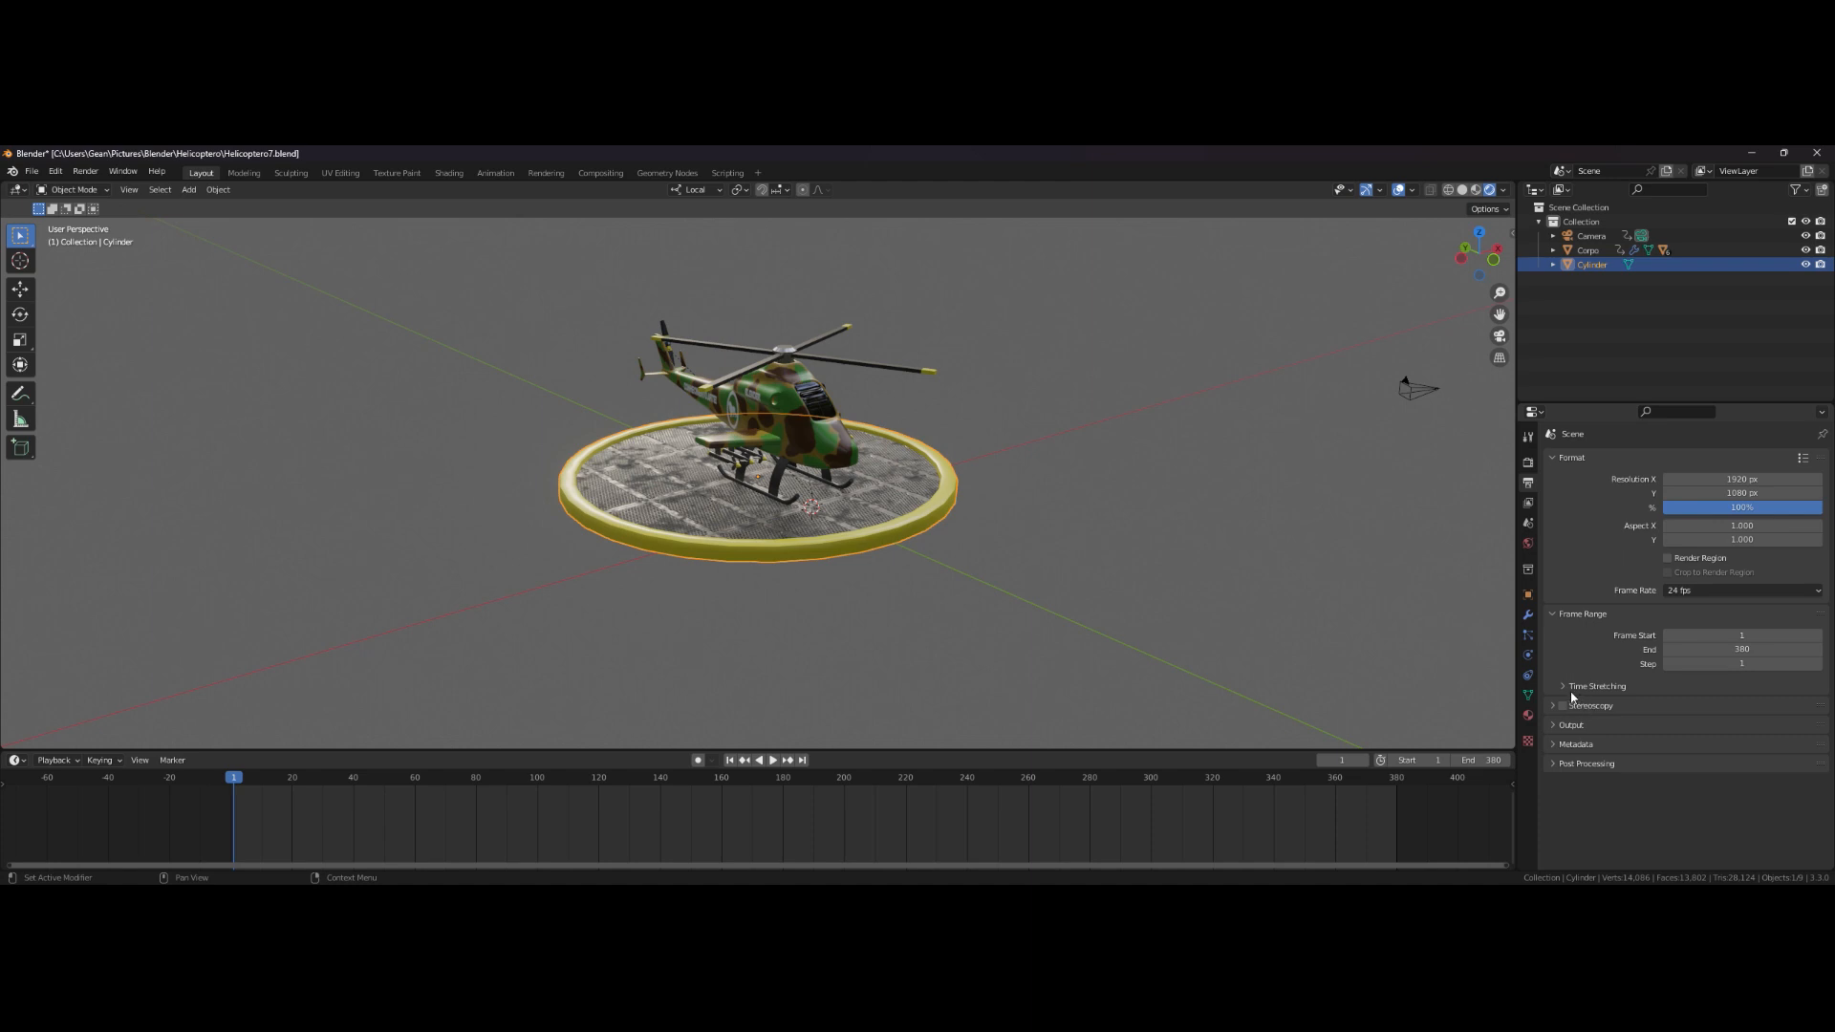
pyautogui.click(1571, 692)
pyautogui.click(1569, 692)
pyautogui.click(1556, 709)
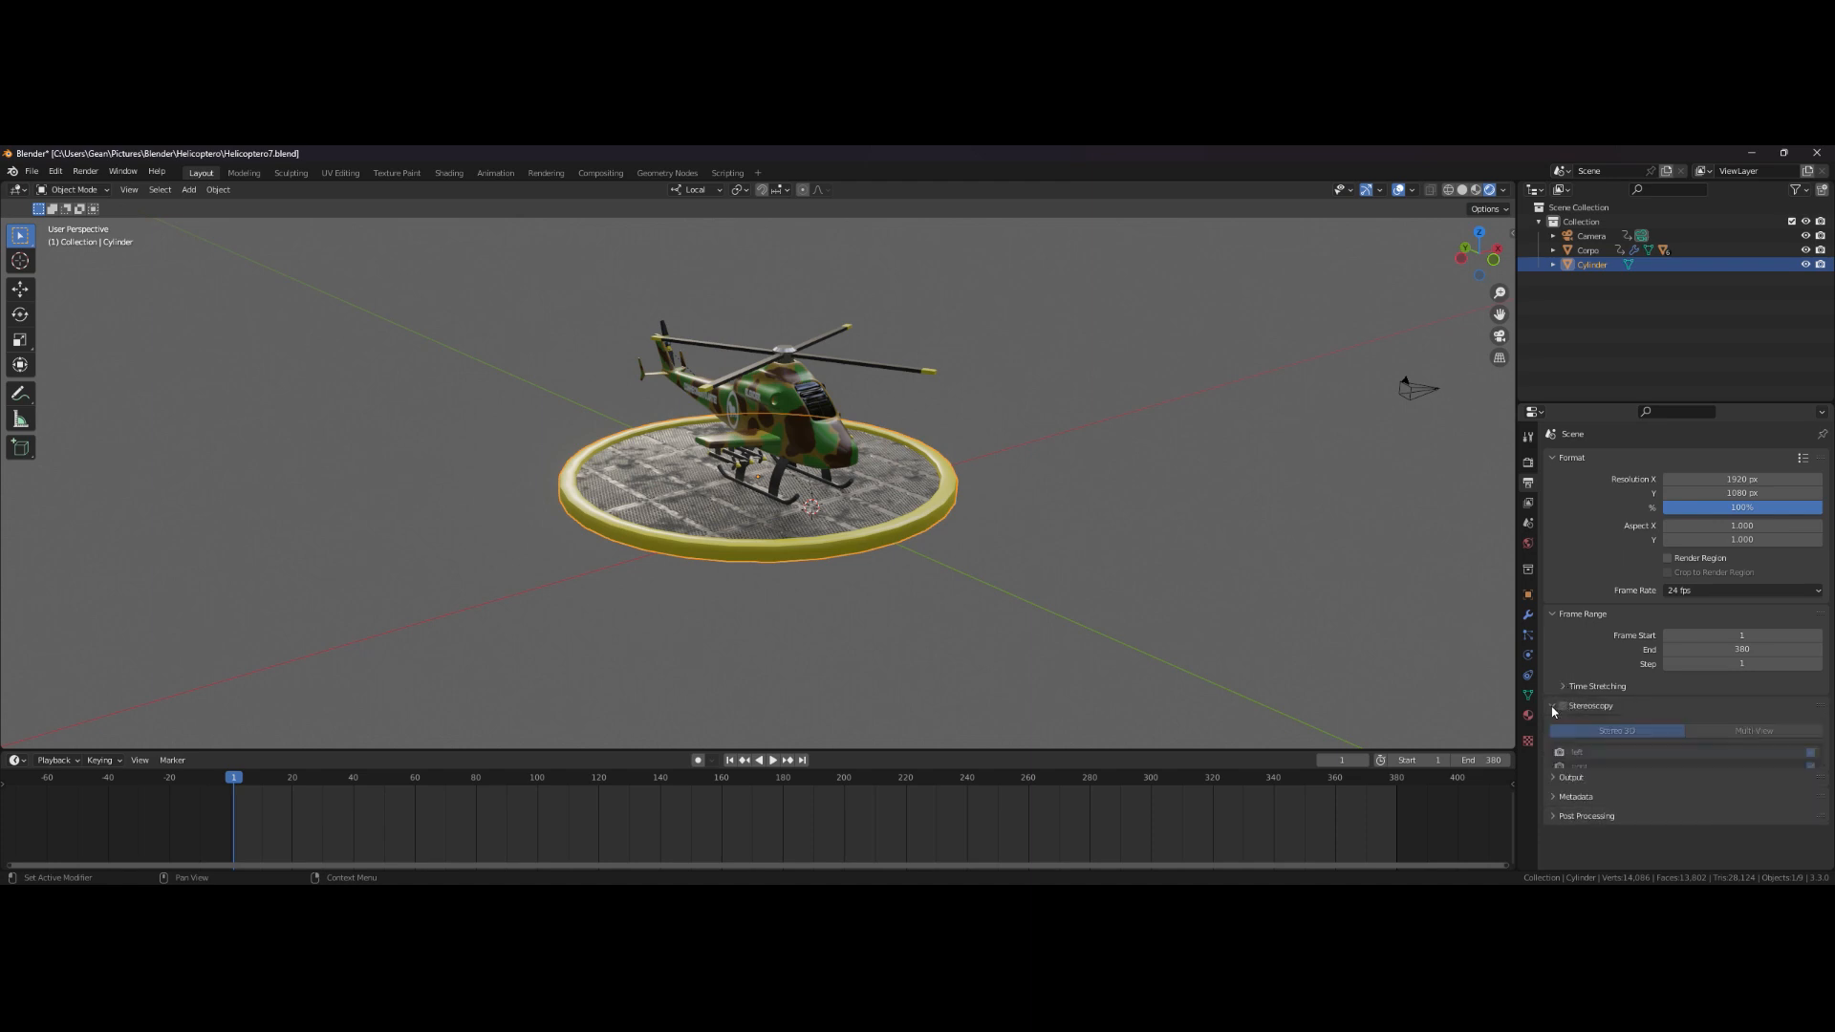
pyautogui.click(1554, 711)
pyautogui.click(1555, 726)
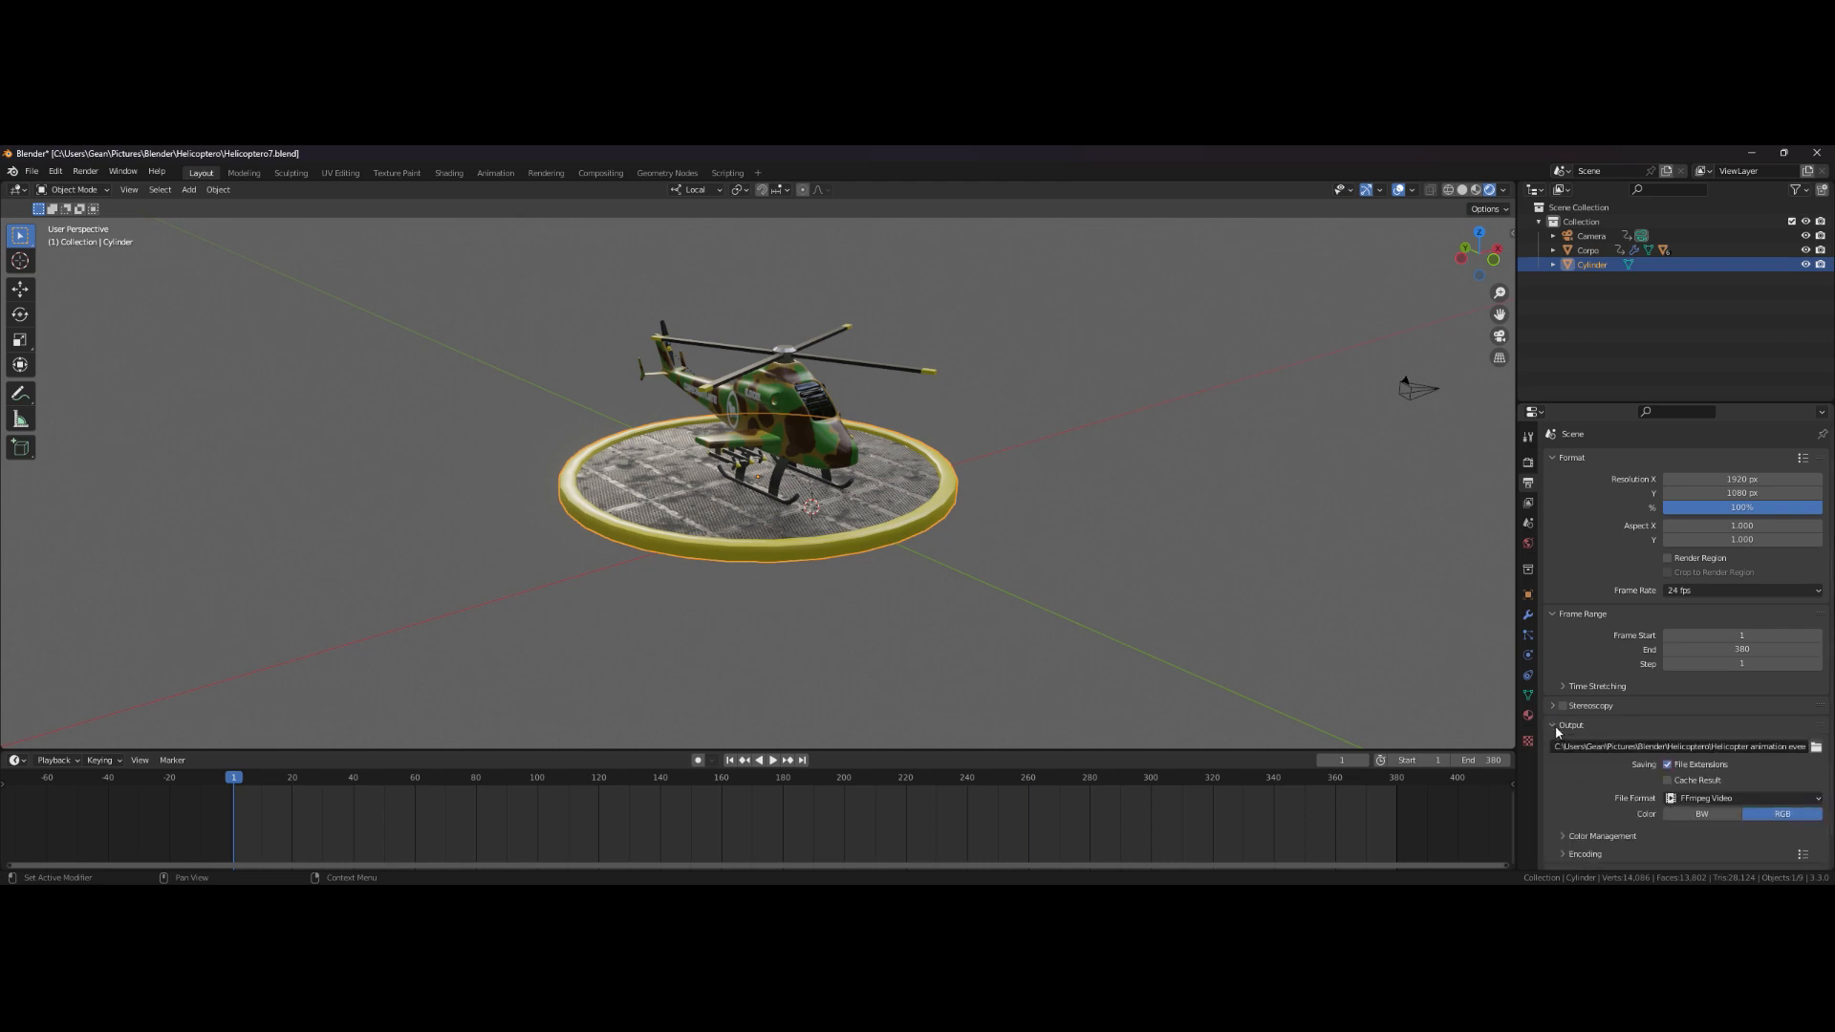
pyautogui.scroll(-1, 1605, 758)
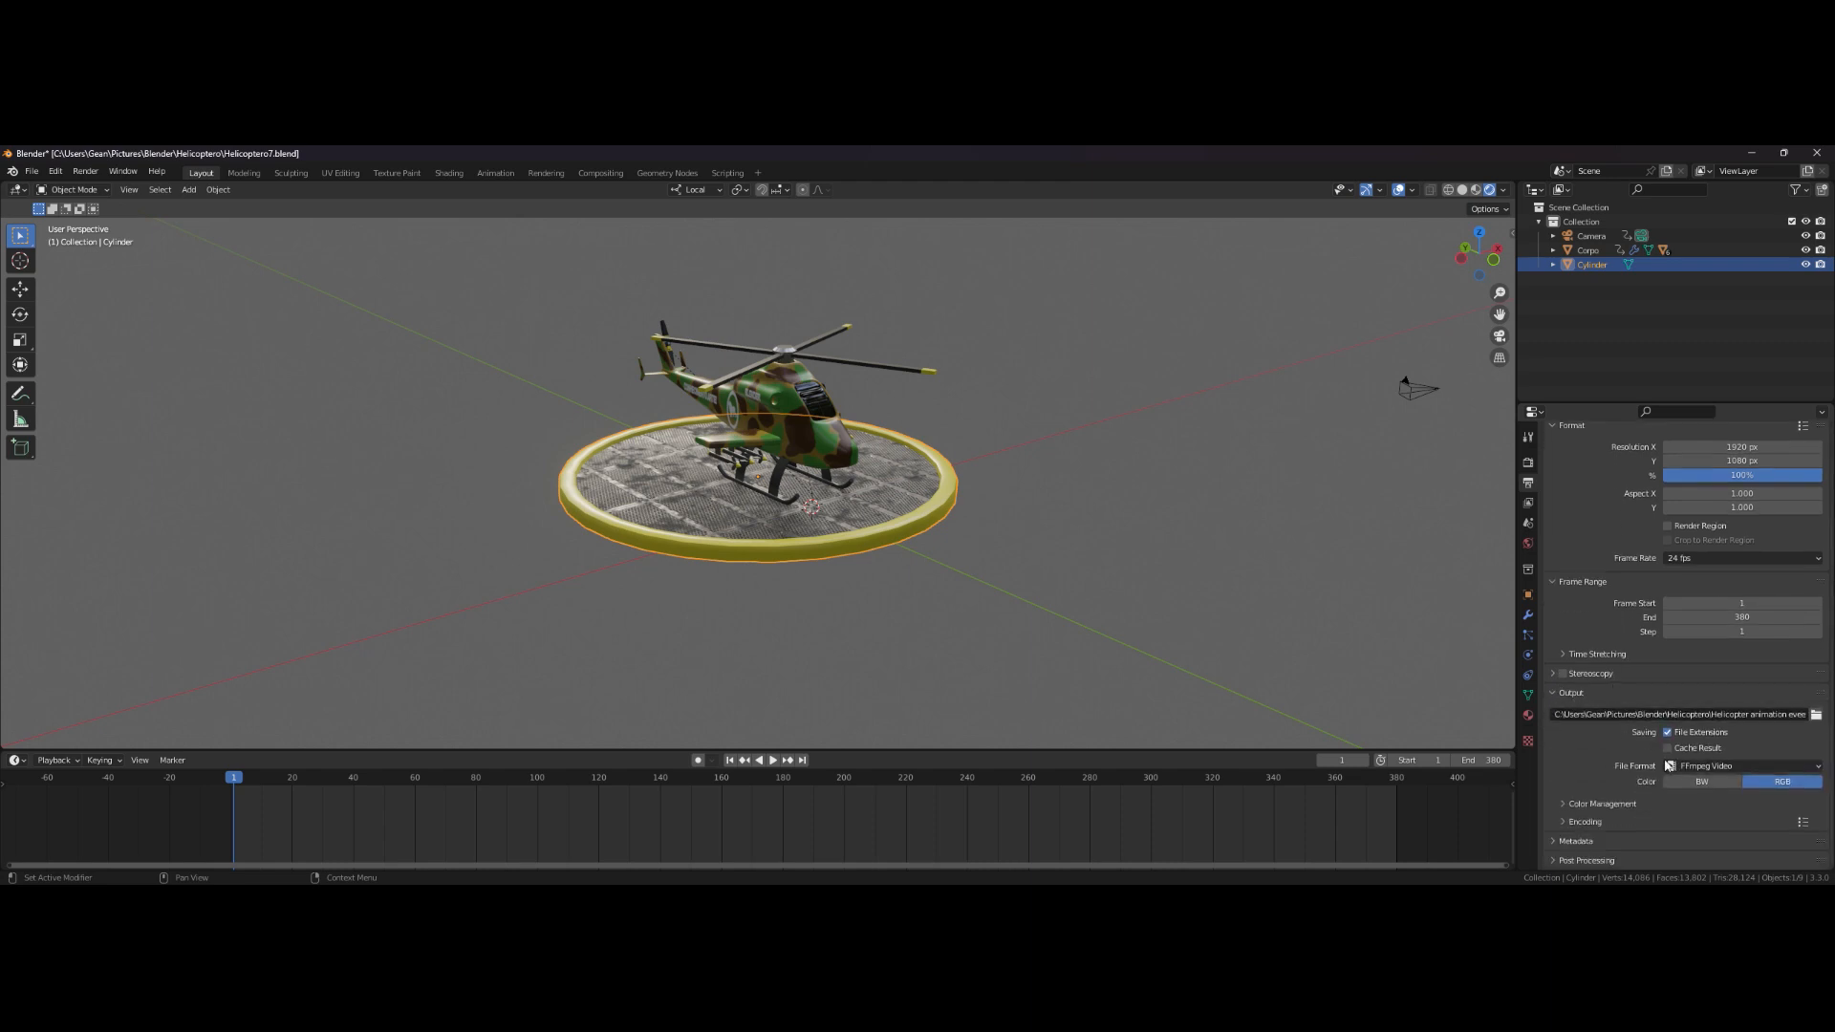
pyautogui.click(1736, 767)
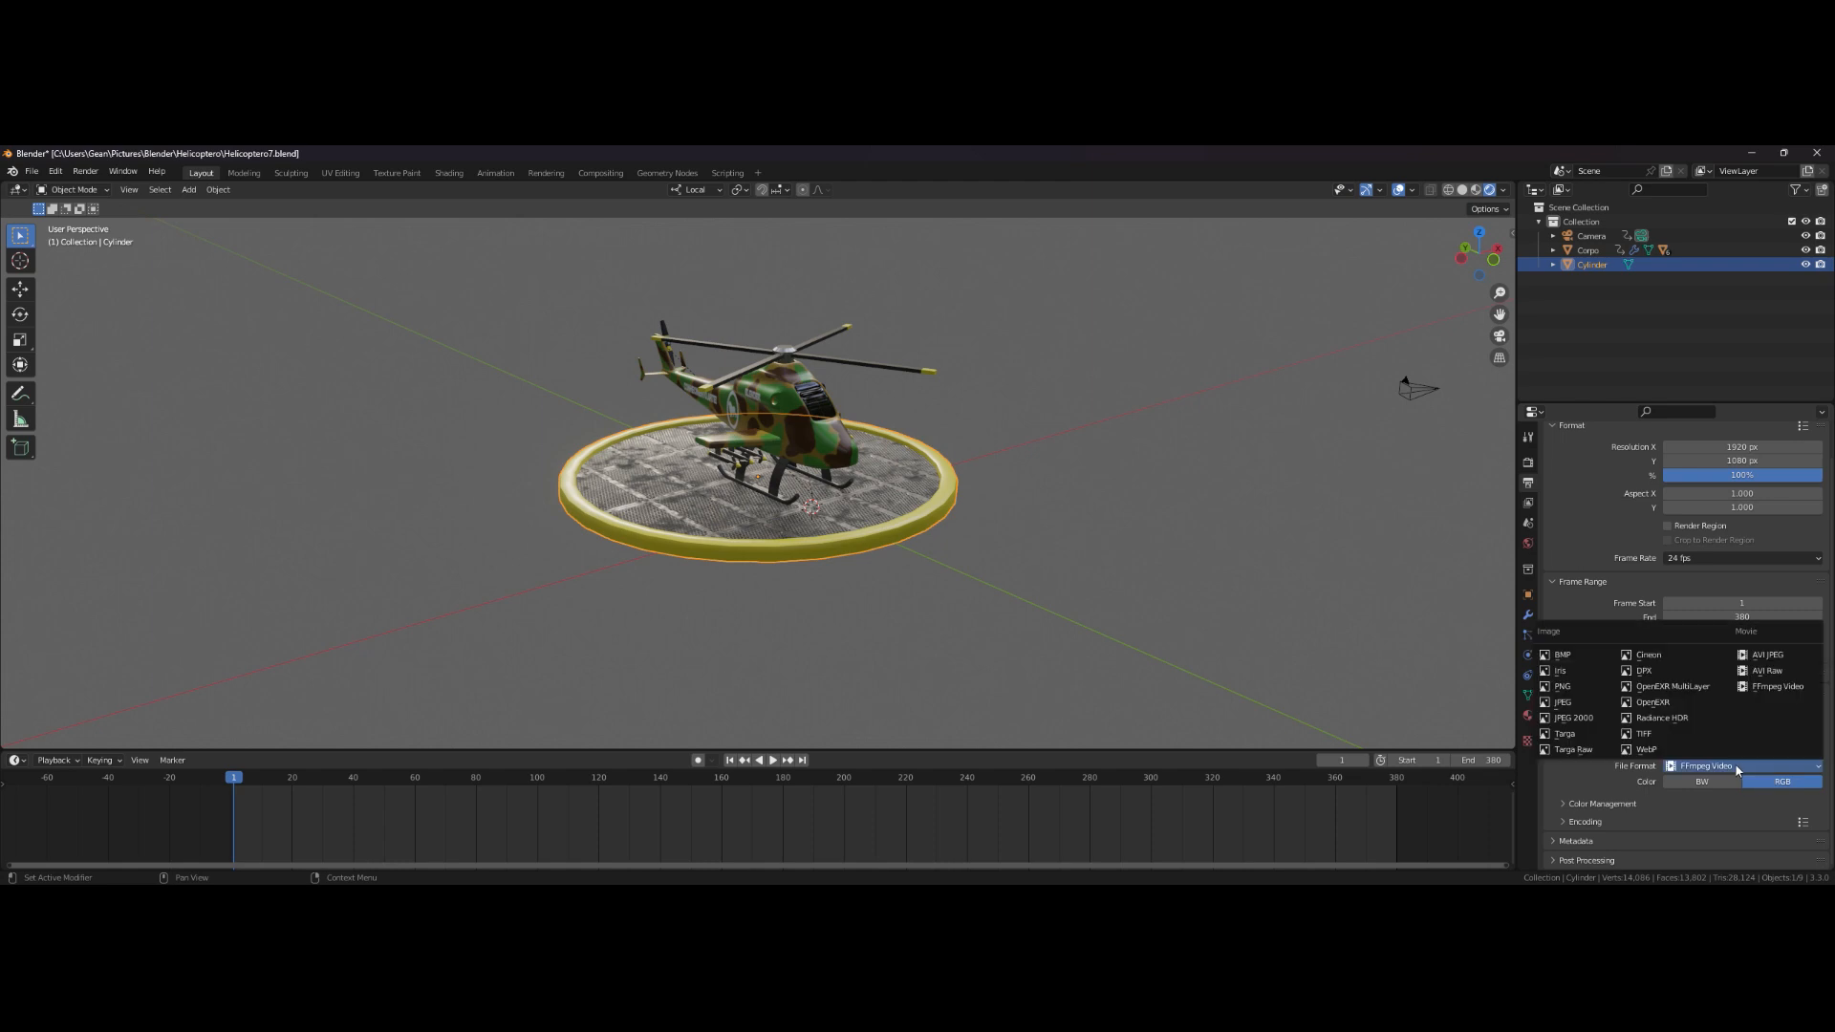
pyautogui.click(1768, 699)
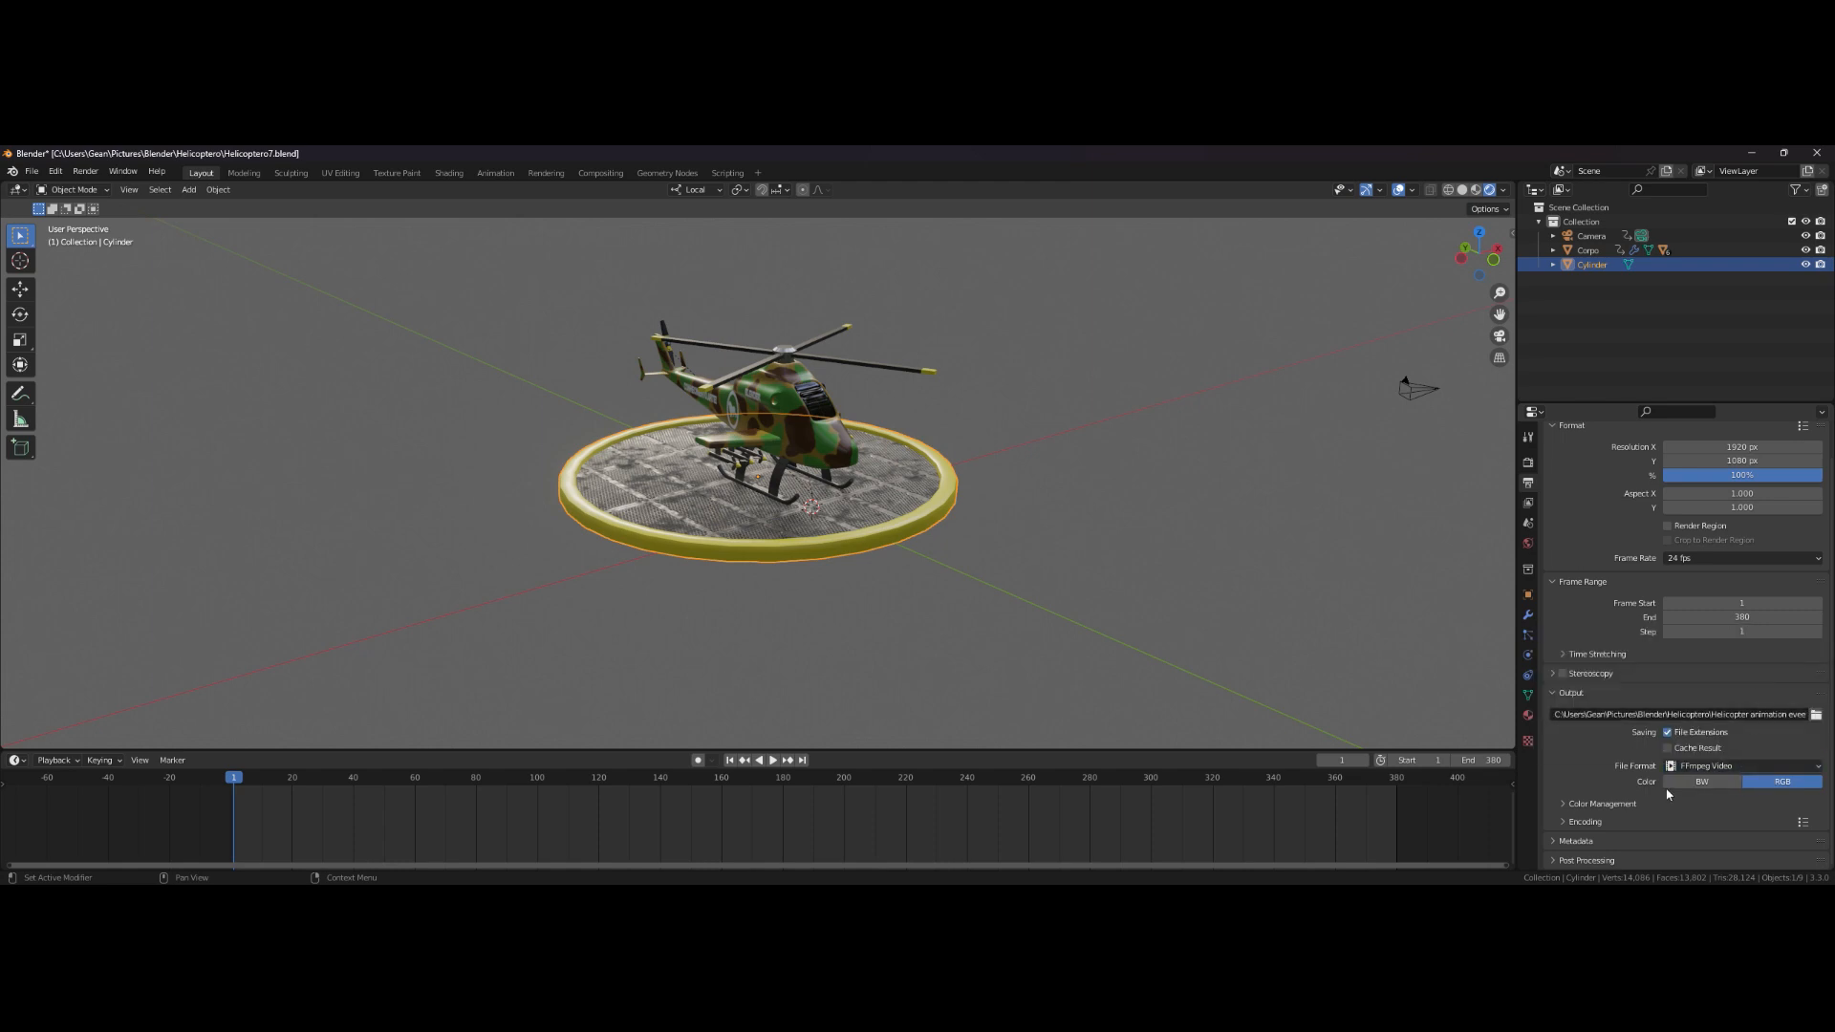
# - Expand the encoding settings and set the video container to MPEG-4
pyautogui.click(1563, 820)
pyautogui.scroll(-4, 1586, 764)
pyautogui.scroll(-2, 1717, 681)
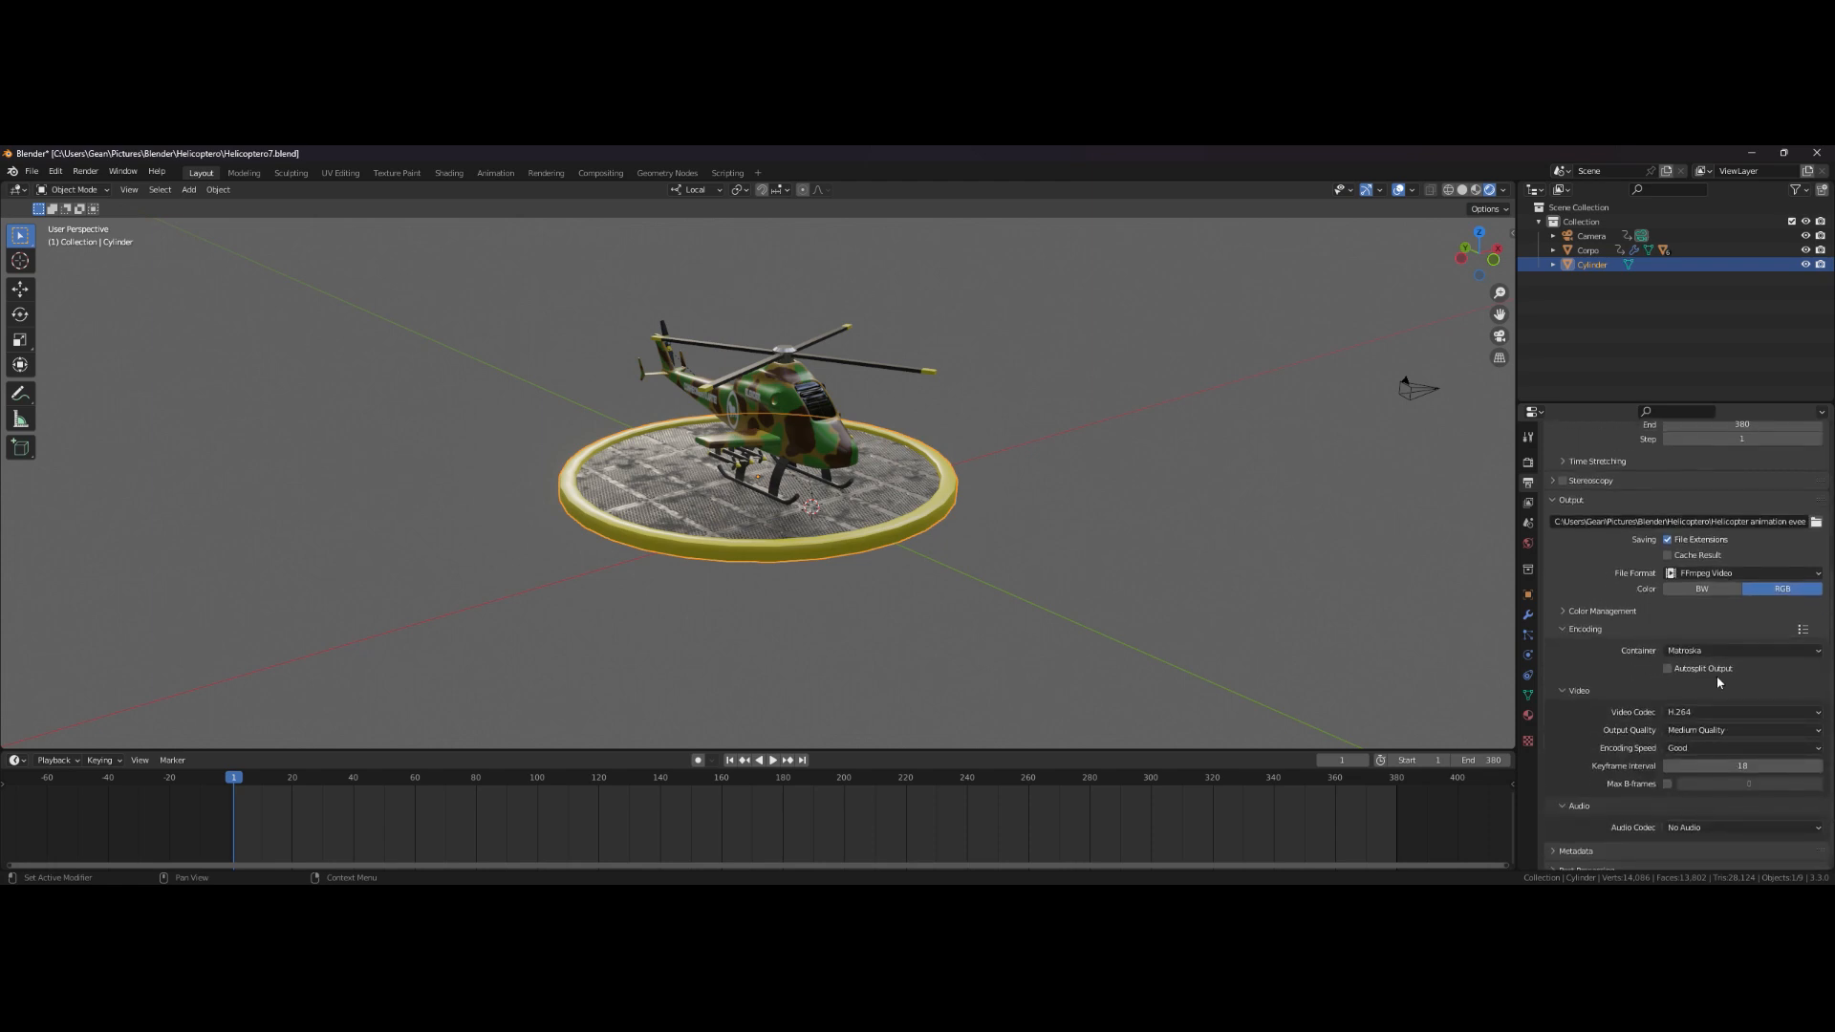
pyautogui.click(1720, 651)
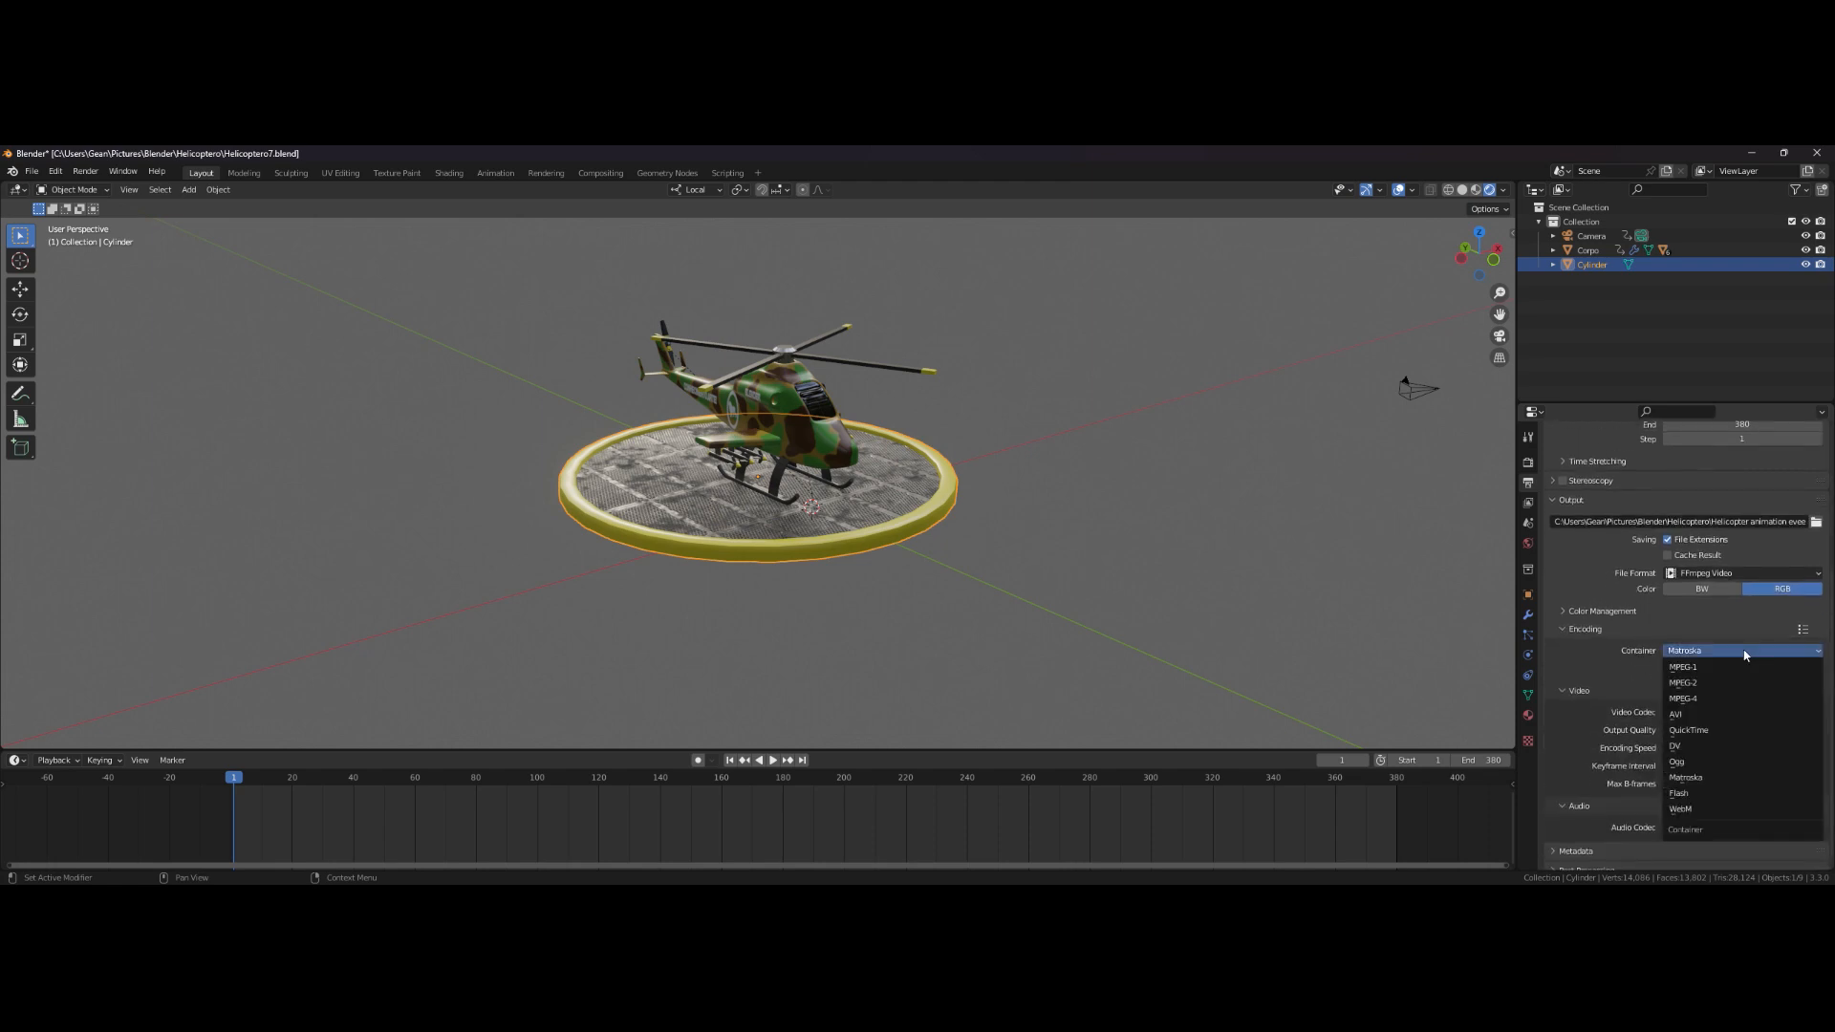
pyautogui.click(1717, 700)
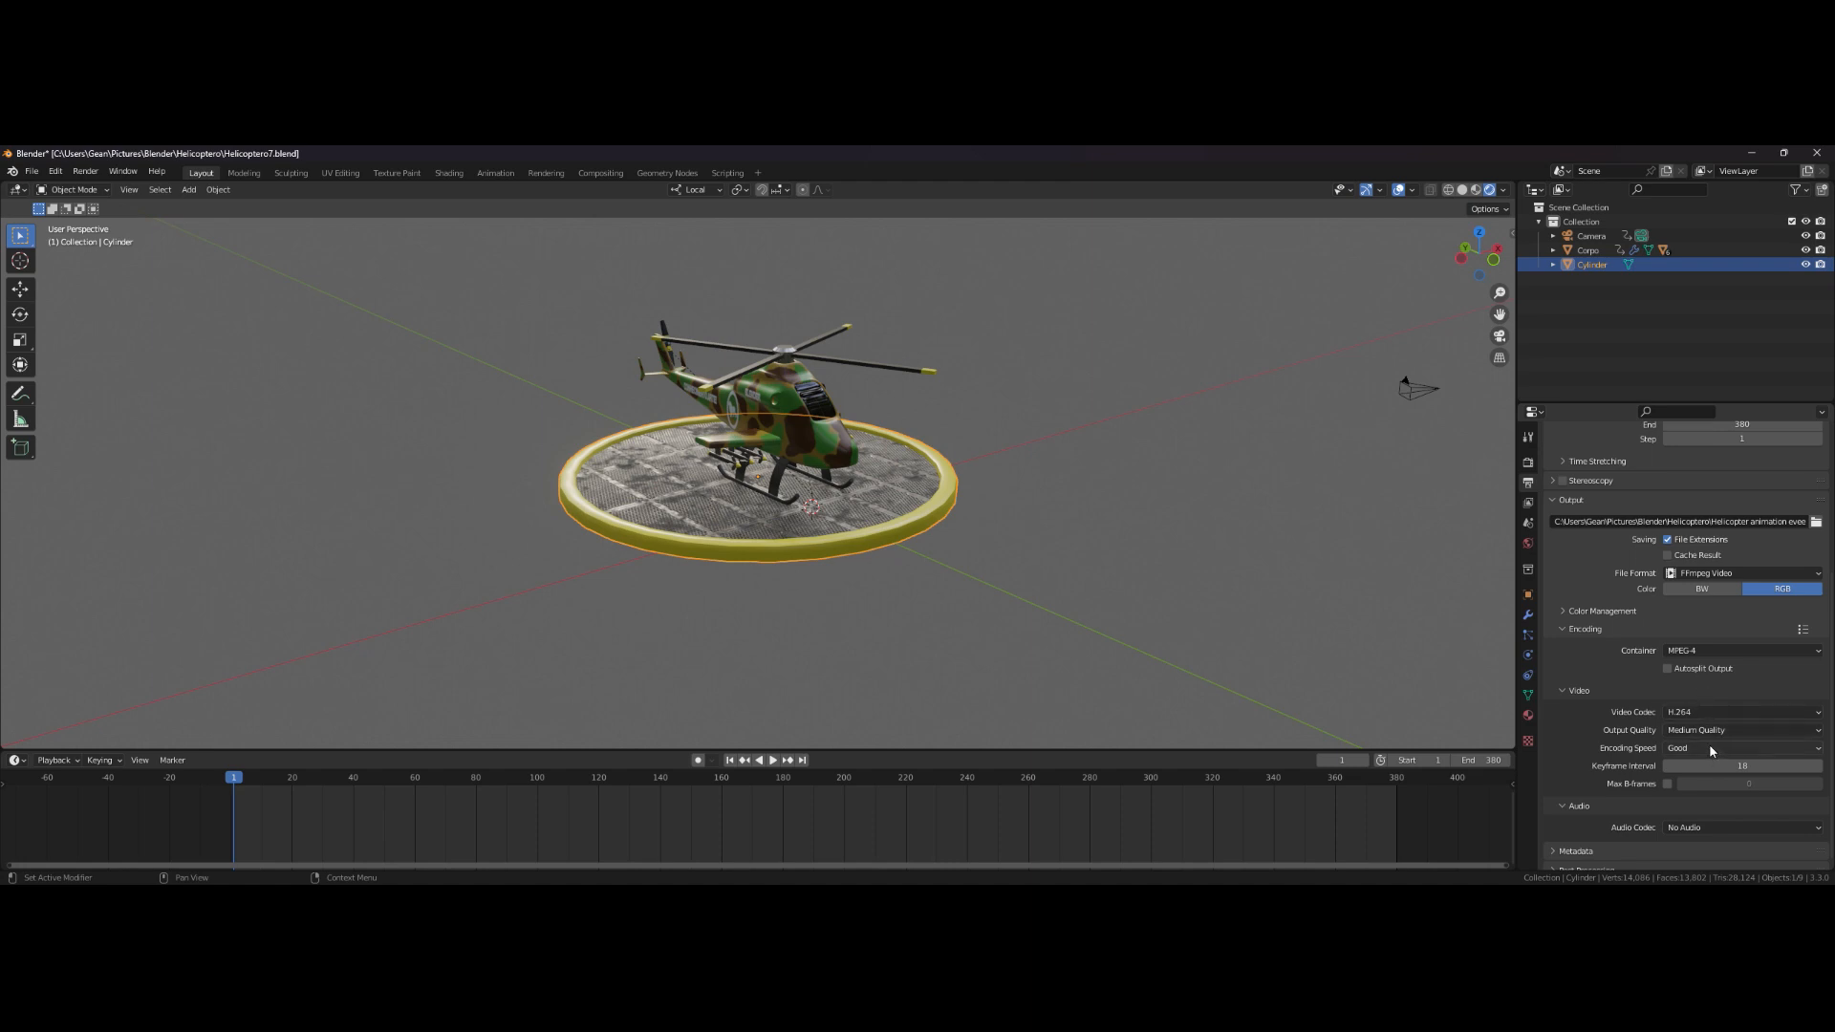
pyautogui.click(1710, 750)
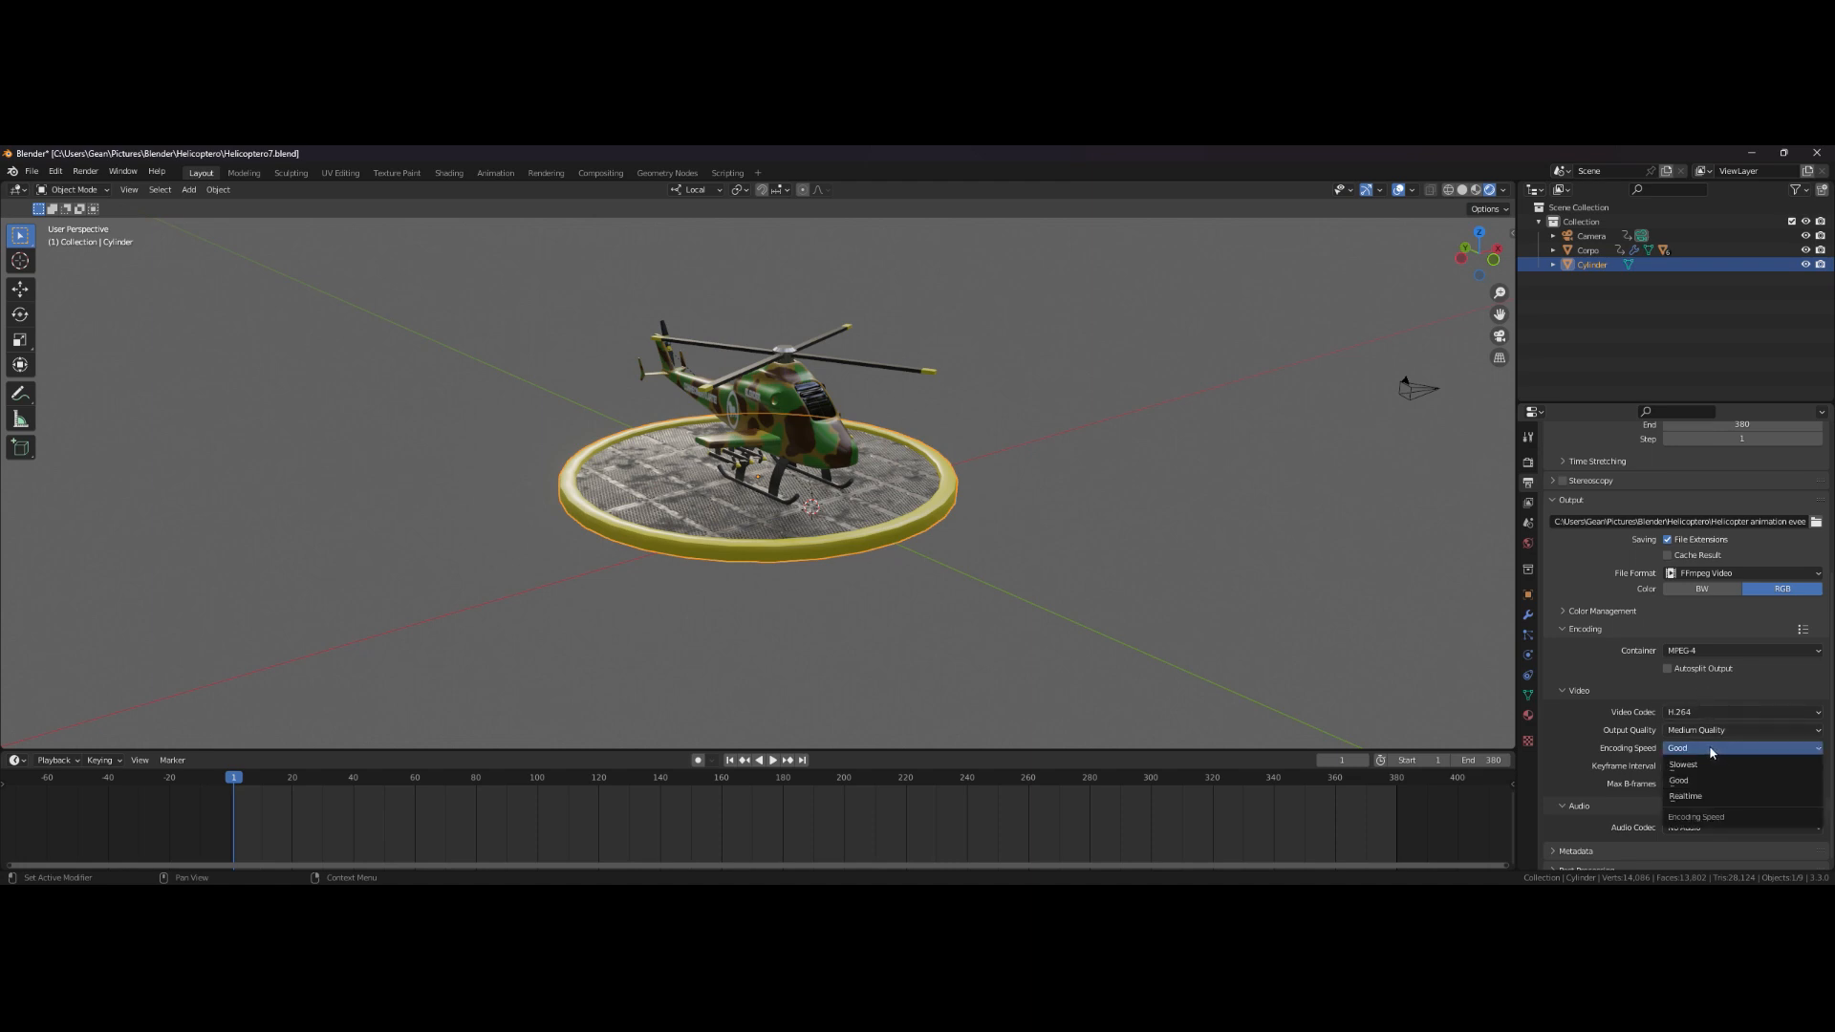
pyautogui.click(1711, 751)
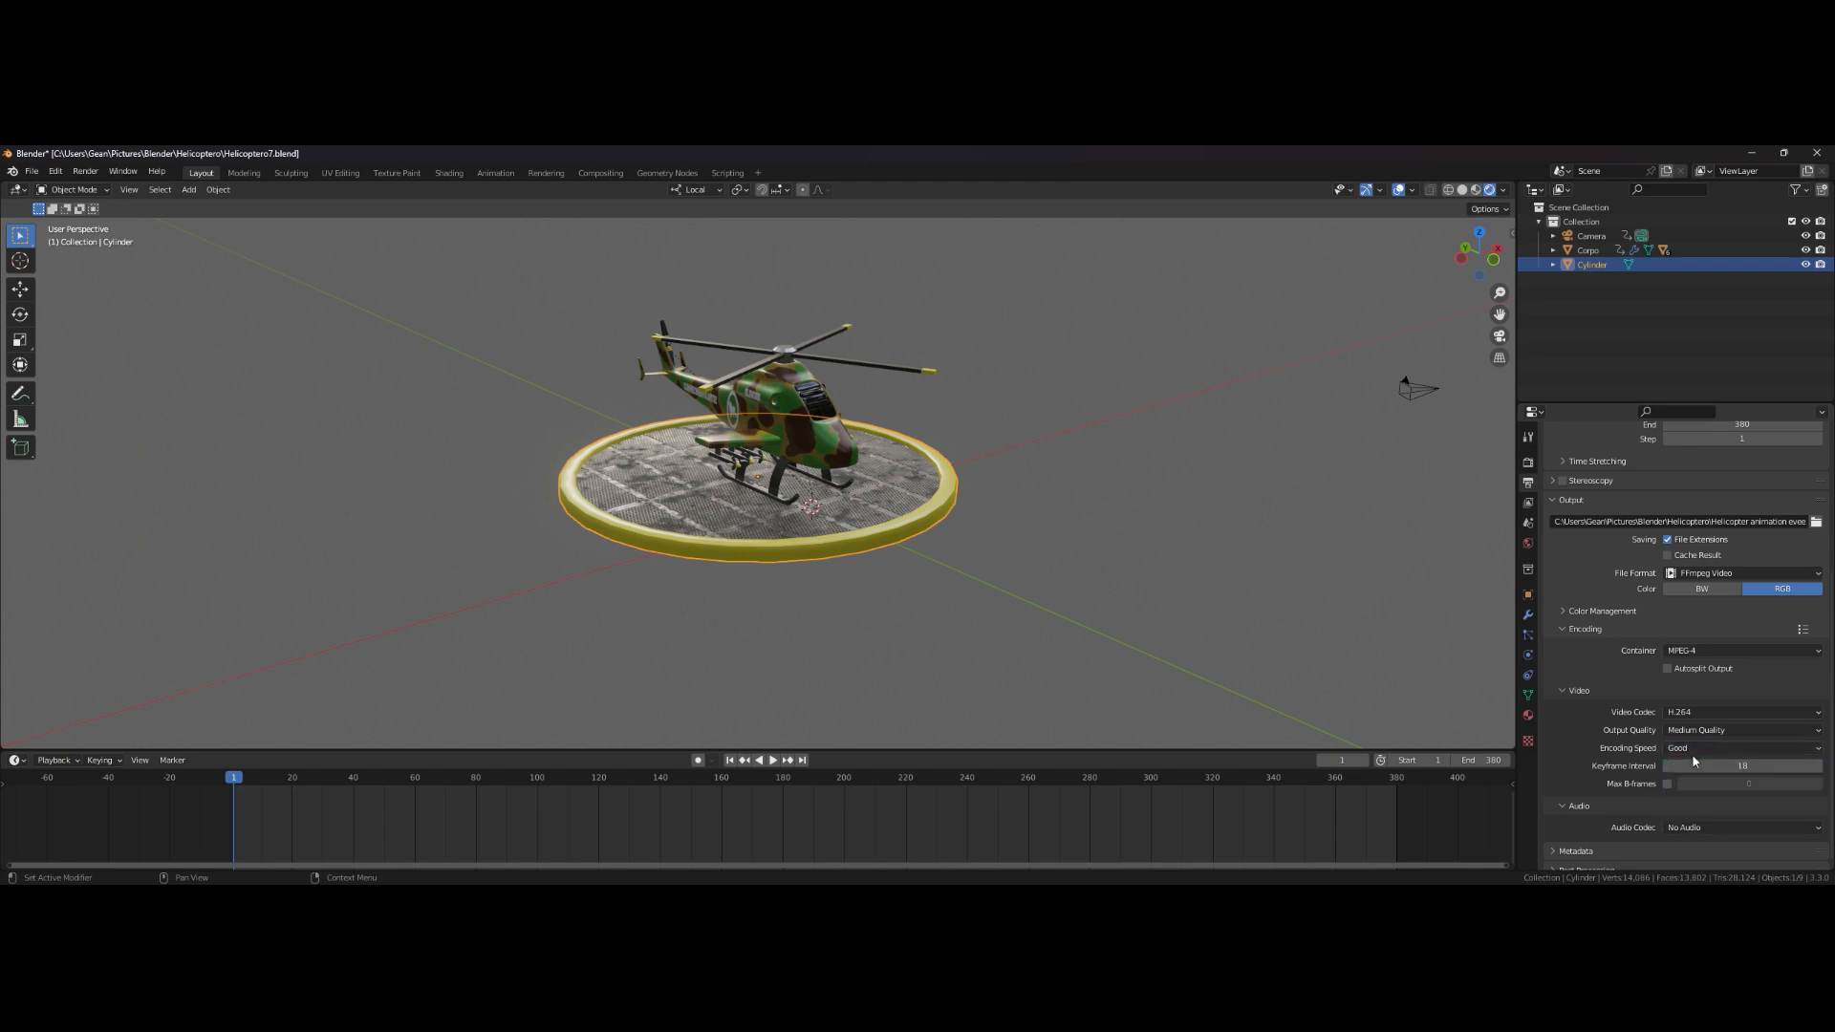
# - Render the animation
pyautogui.scroll(-1, 1580, 753)
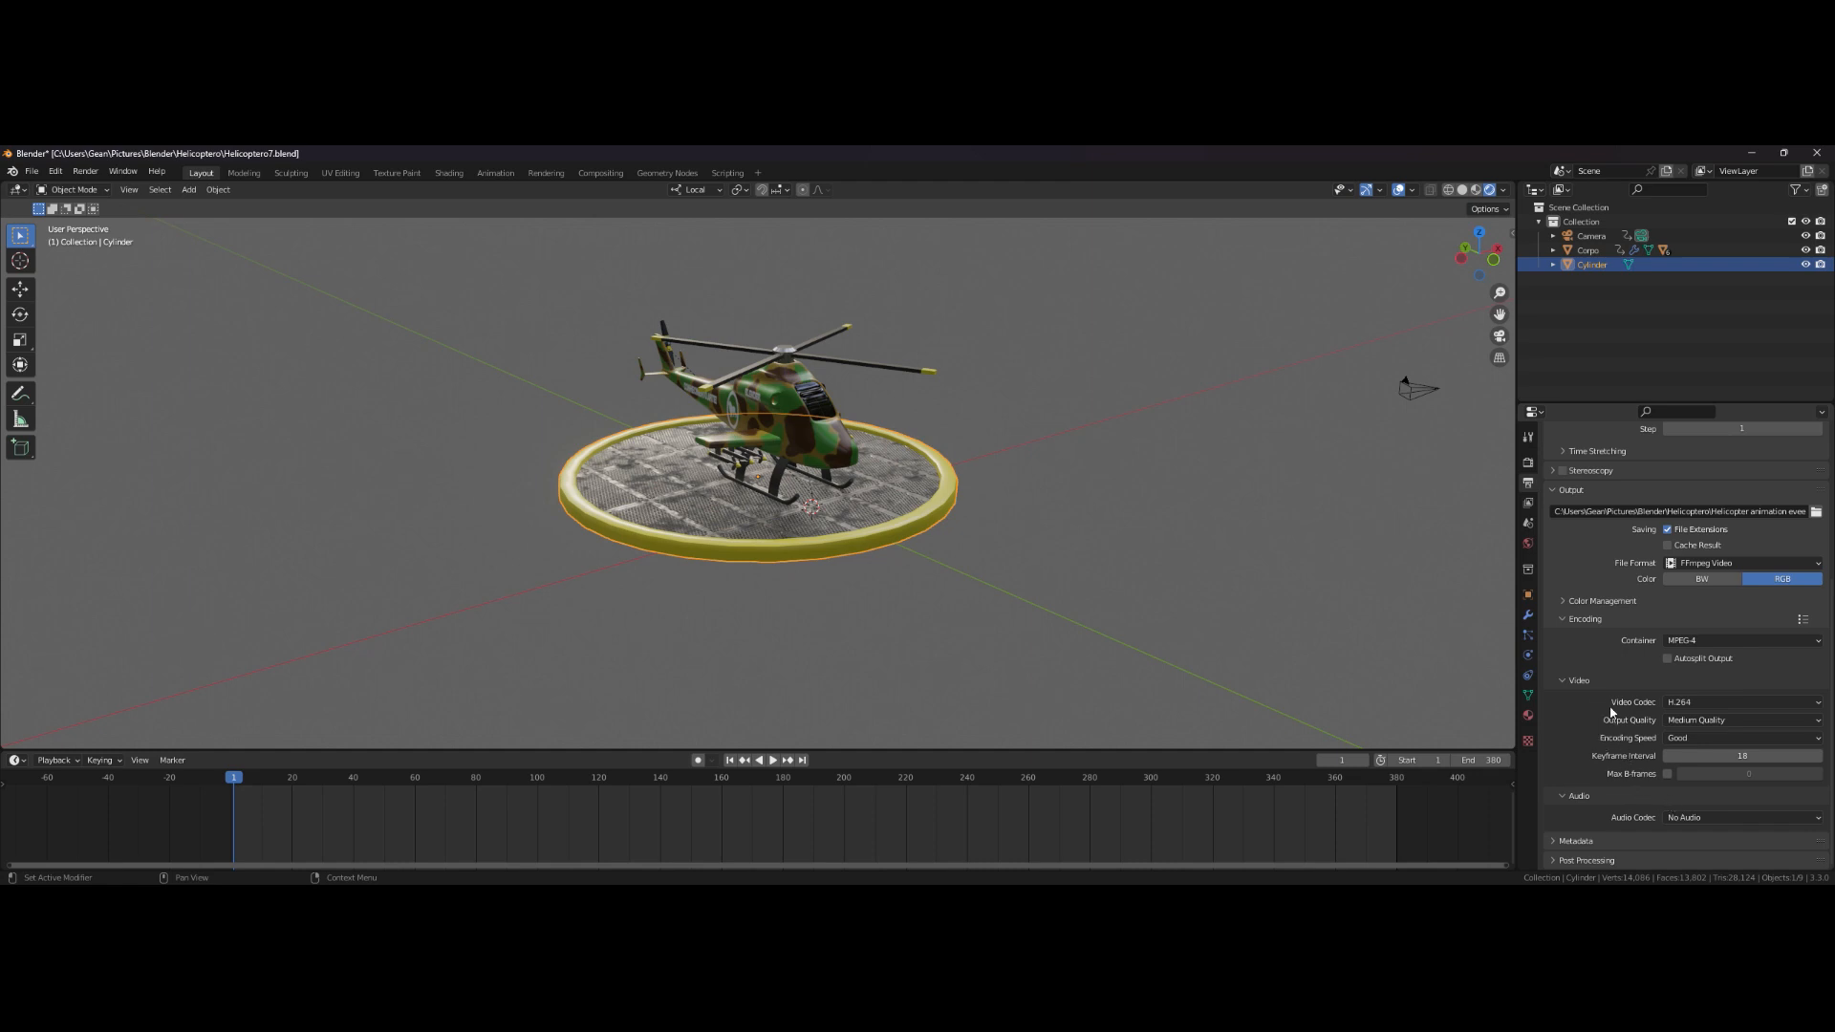
pyautogui.scroll(8, 1635, 645)
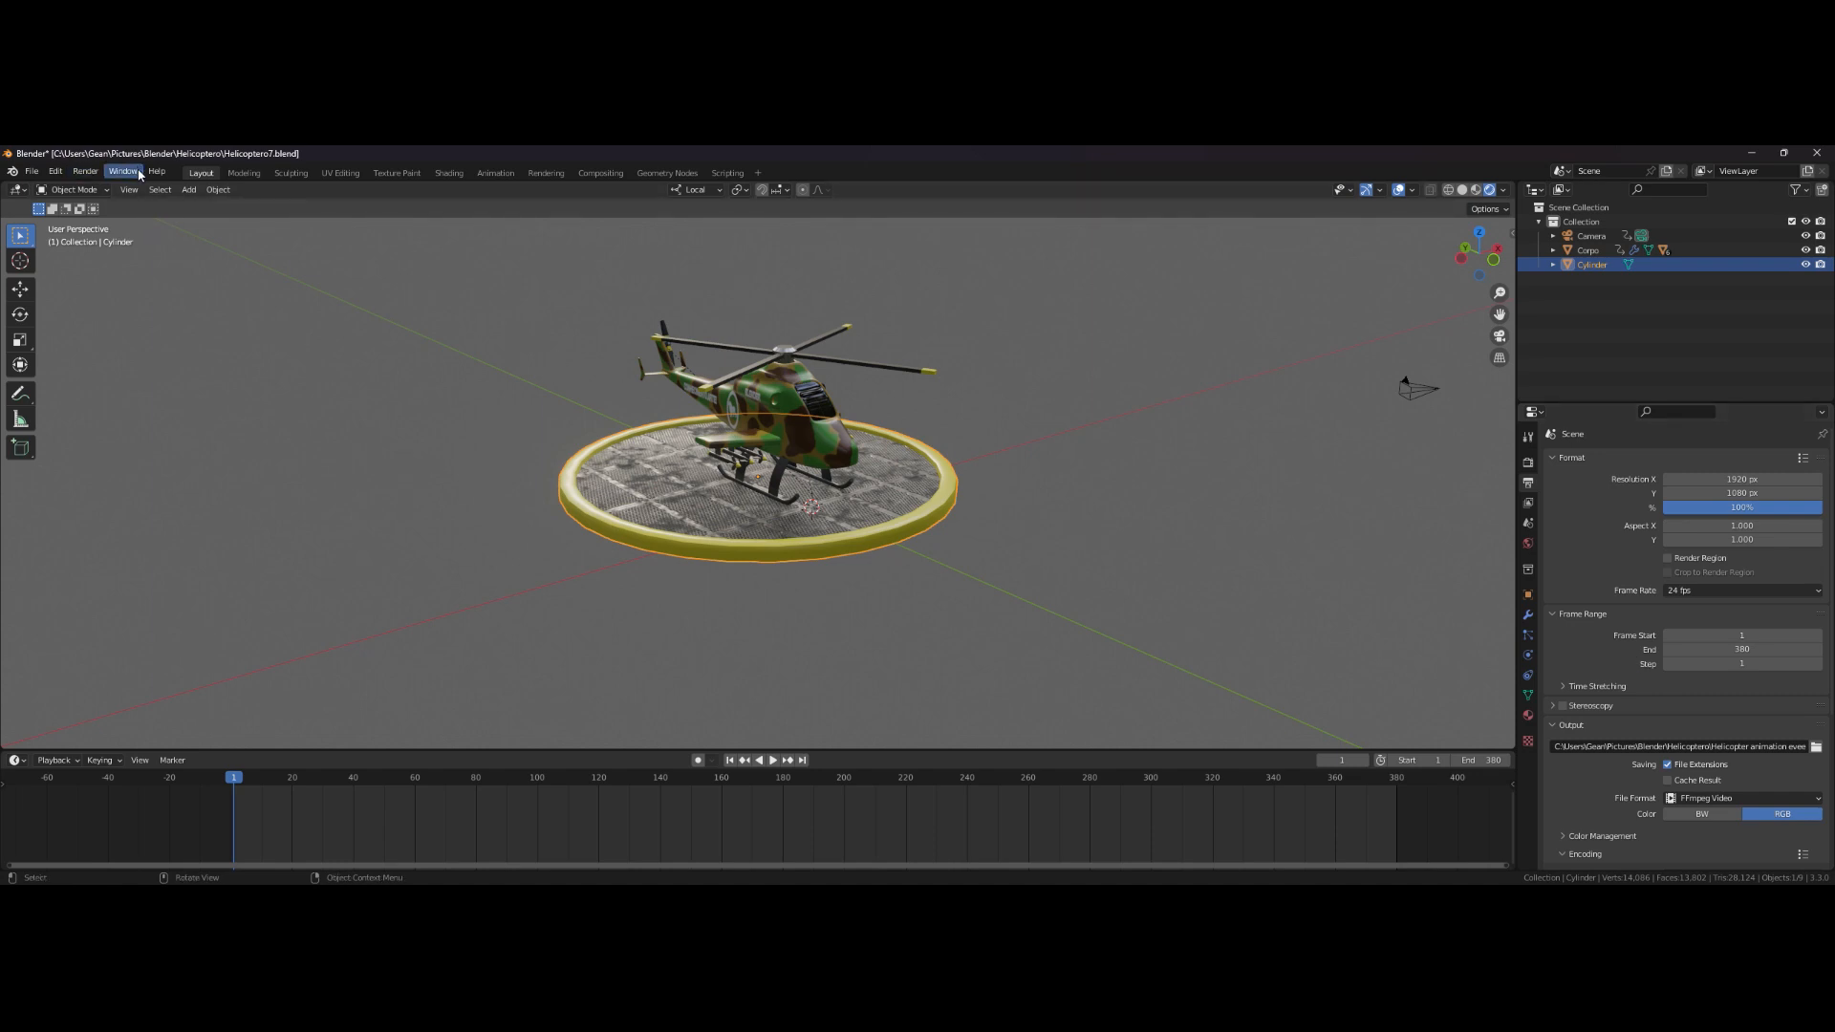
pyautogui.click(92, 175)
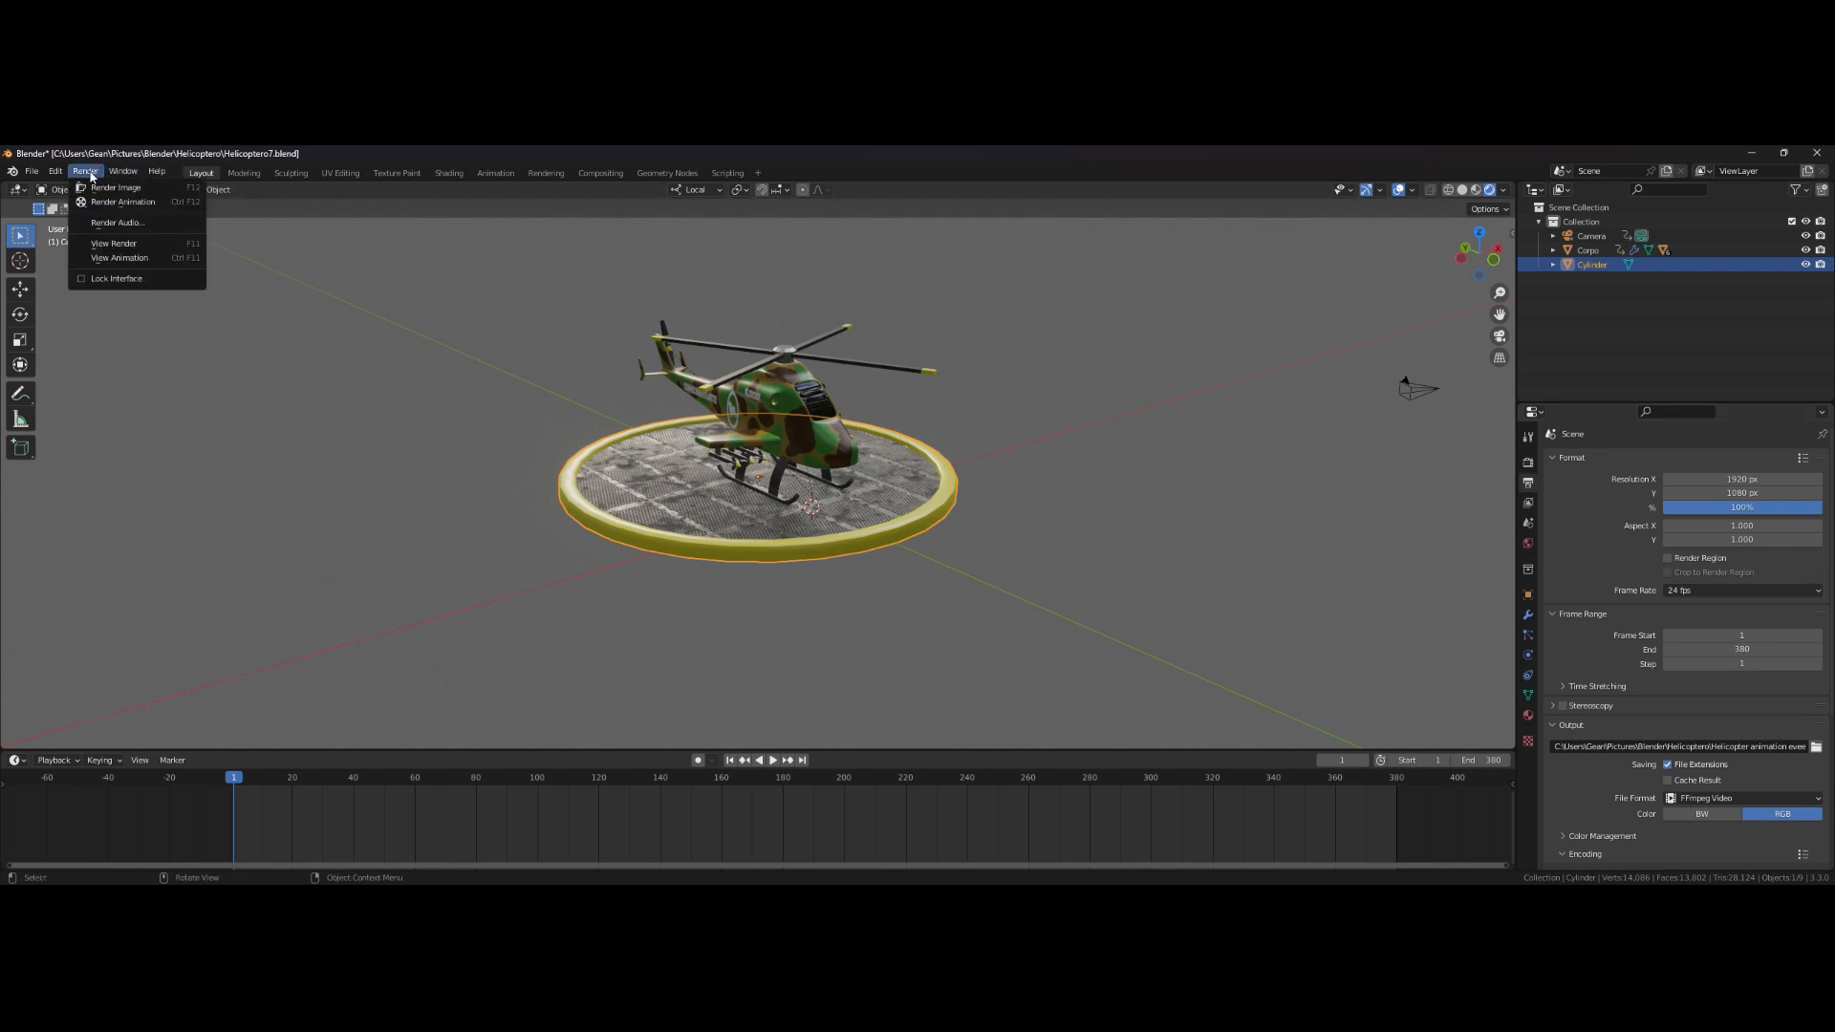
pyautogui.click(119, 209)
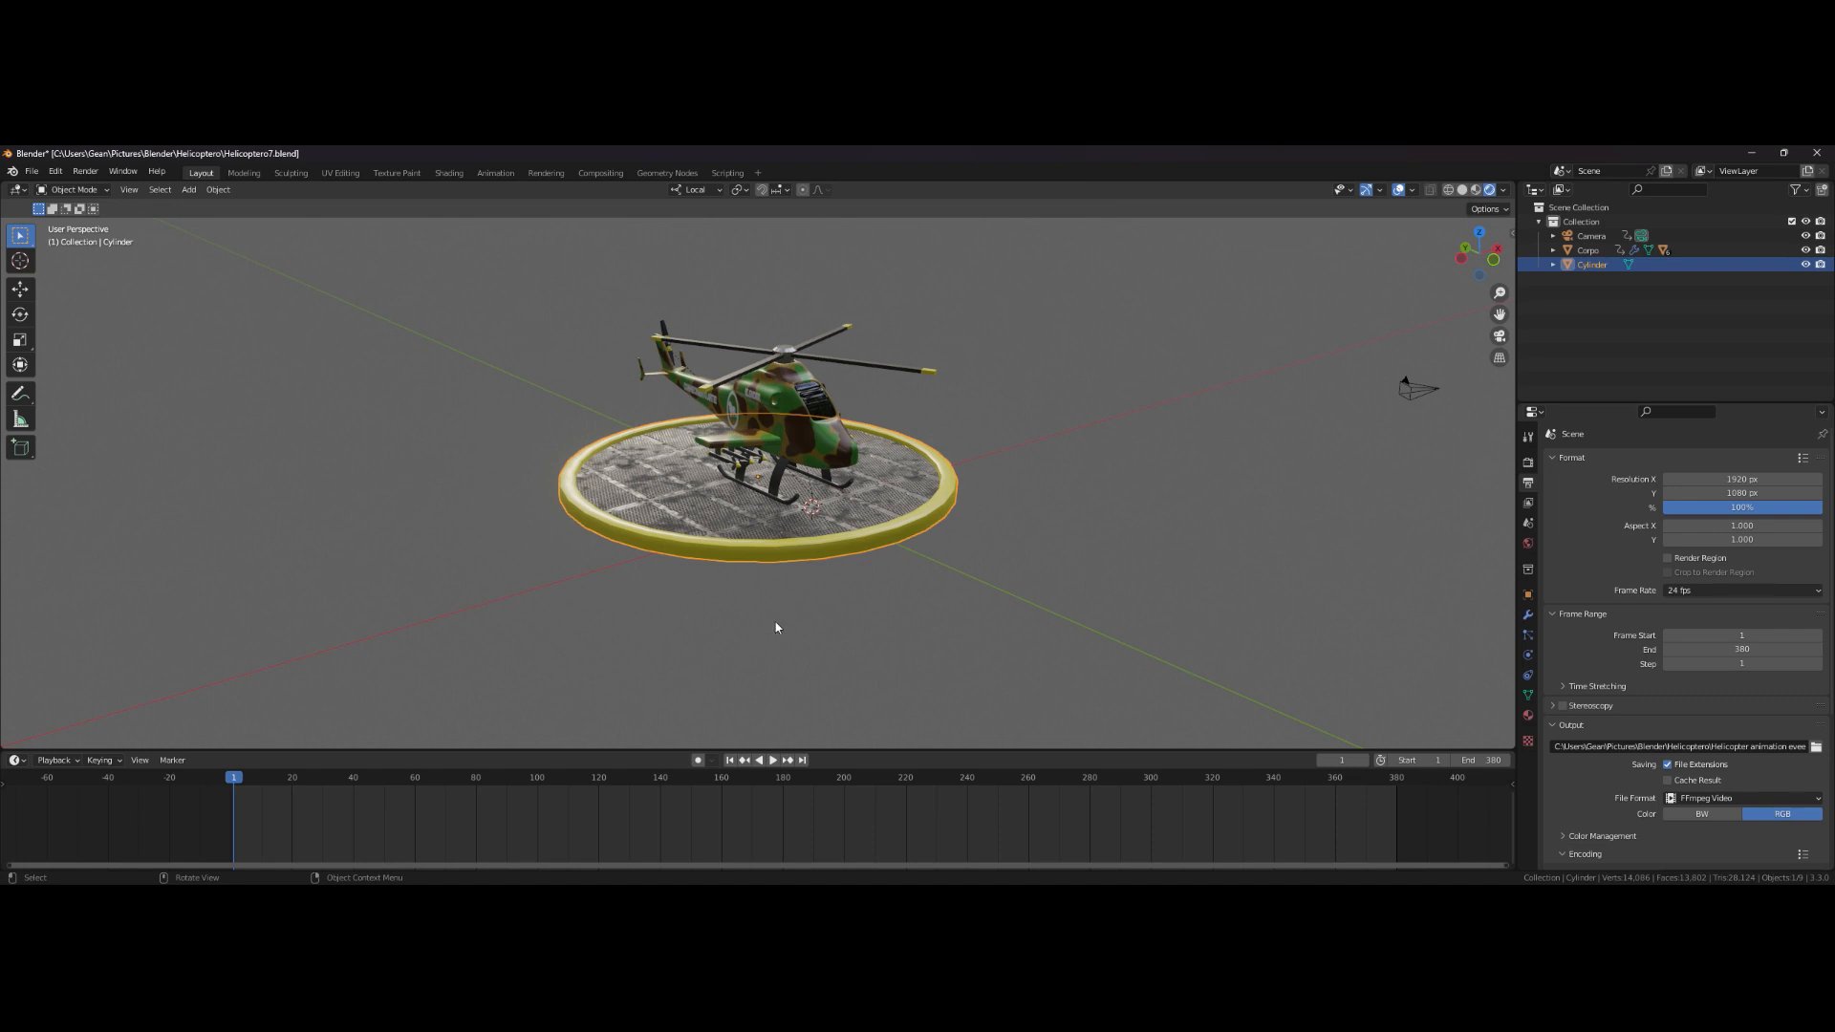
pyautogui.moveTo(912, 427); pyautogui.dragTo(741, 435, button='middle')
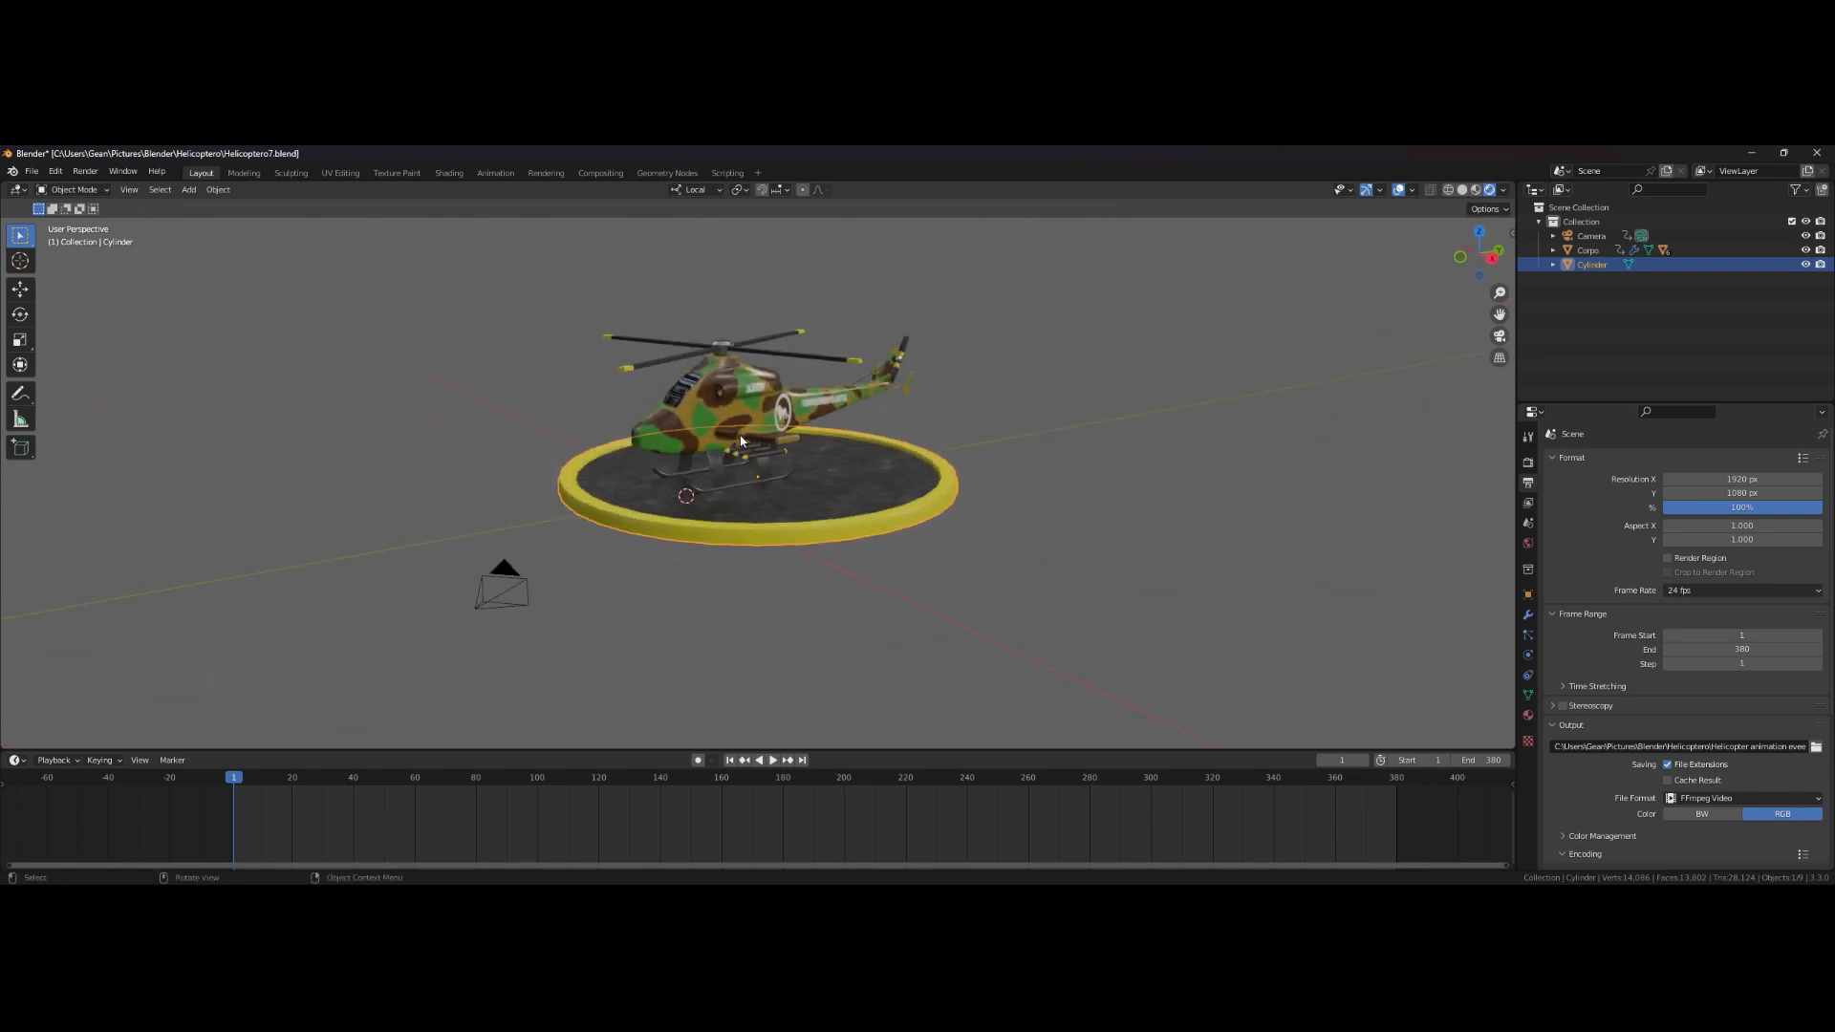
pyautogui.rightClick(941, 444)
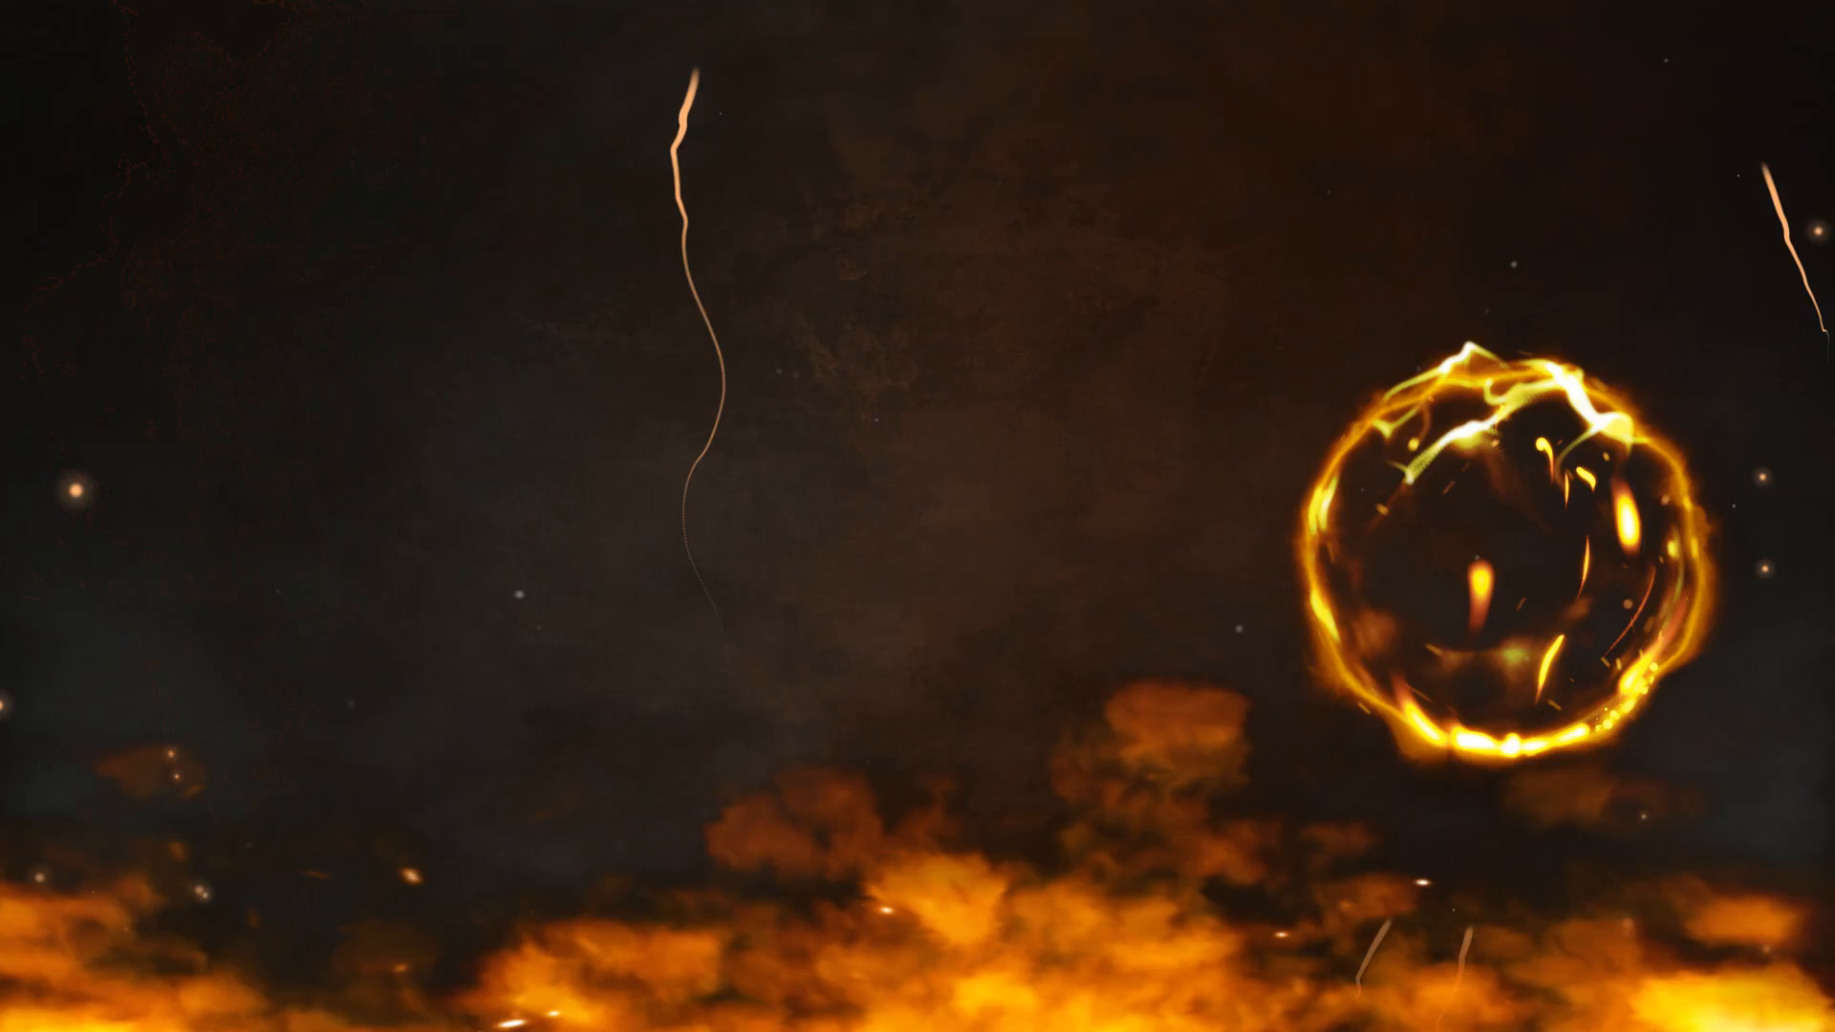